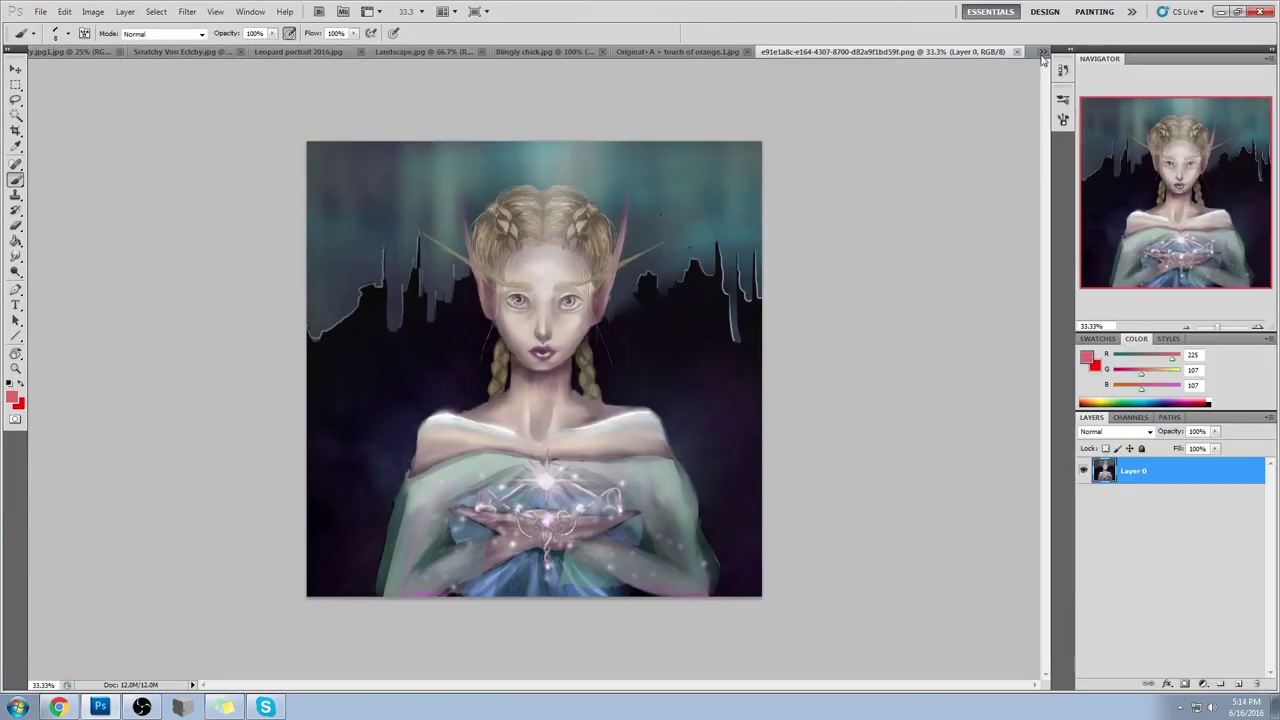
Step: Switch to the beuty.jpg painting from the open-documents list, then bring Chrome to the front
click(1043, 51)
click(1095, 52)
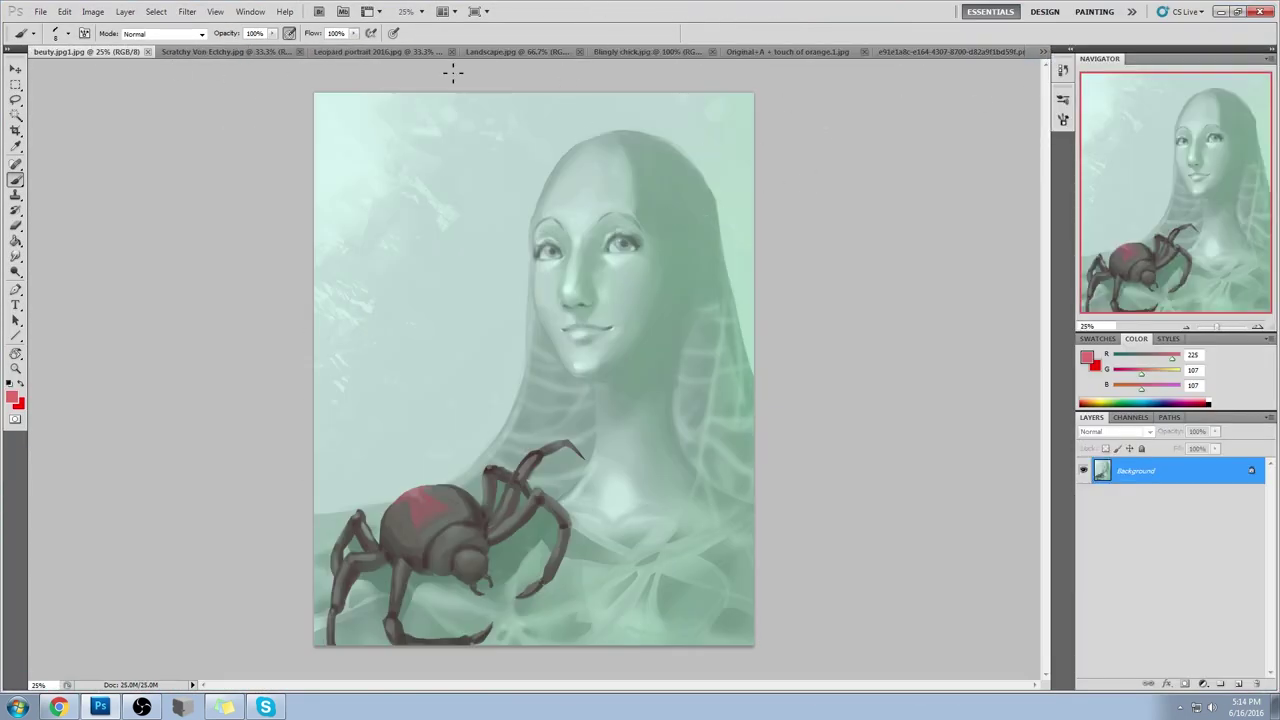
click(907, 247)
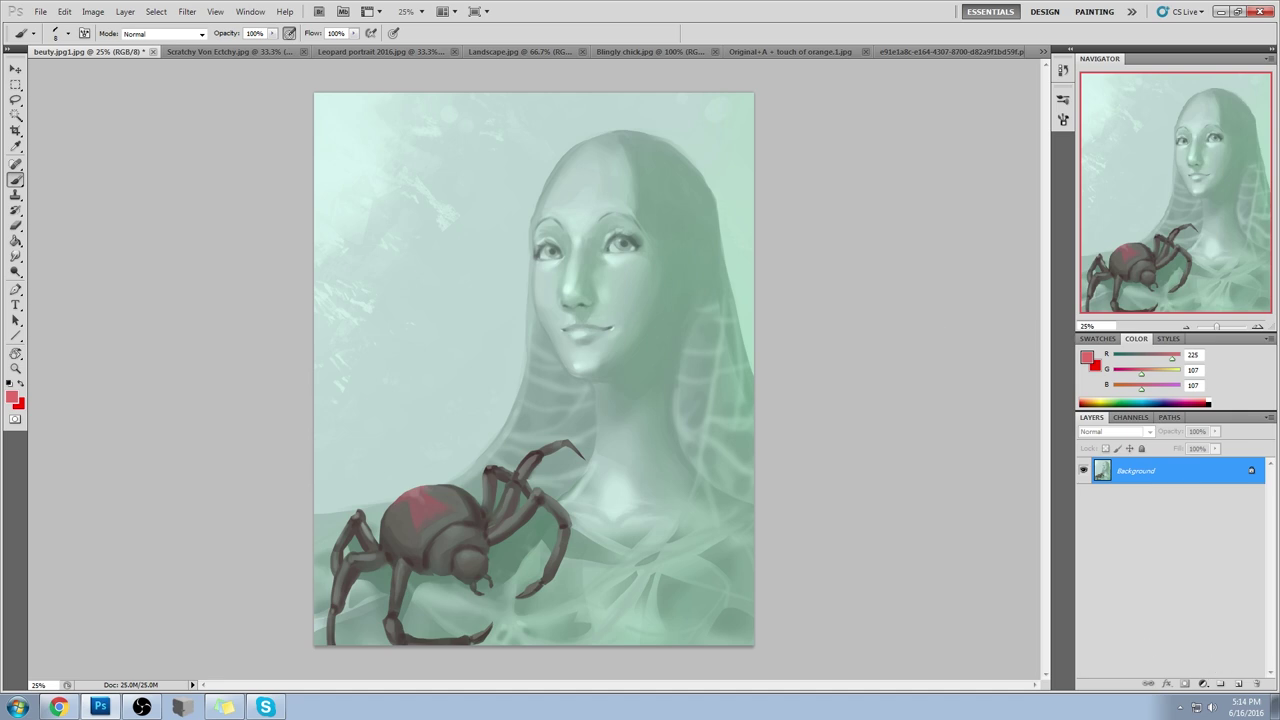
click(58, 707)
Step: Search Google Images for 'luna love good', enlarge a portrait, and move the browser beside the painting
text(luna love good)
key(Return)
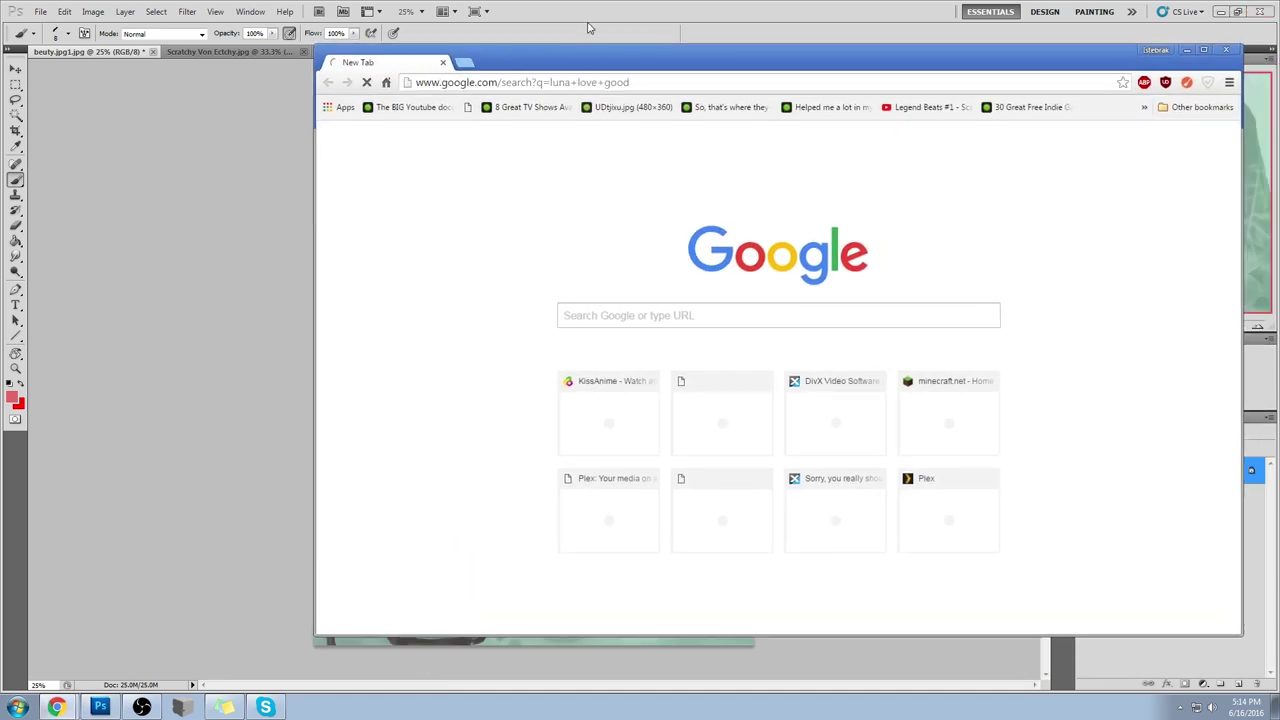
click(455, 156)
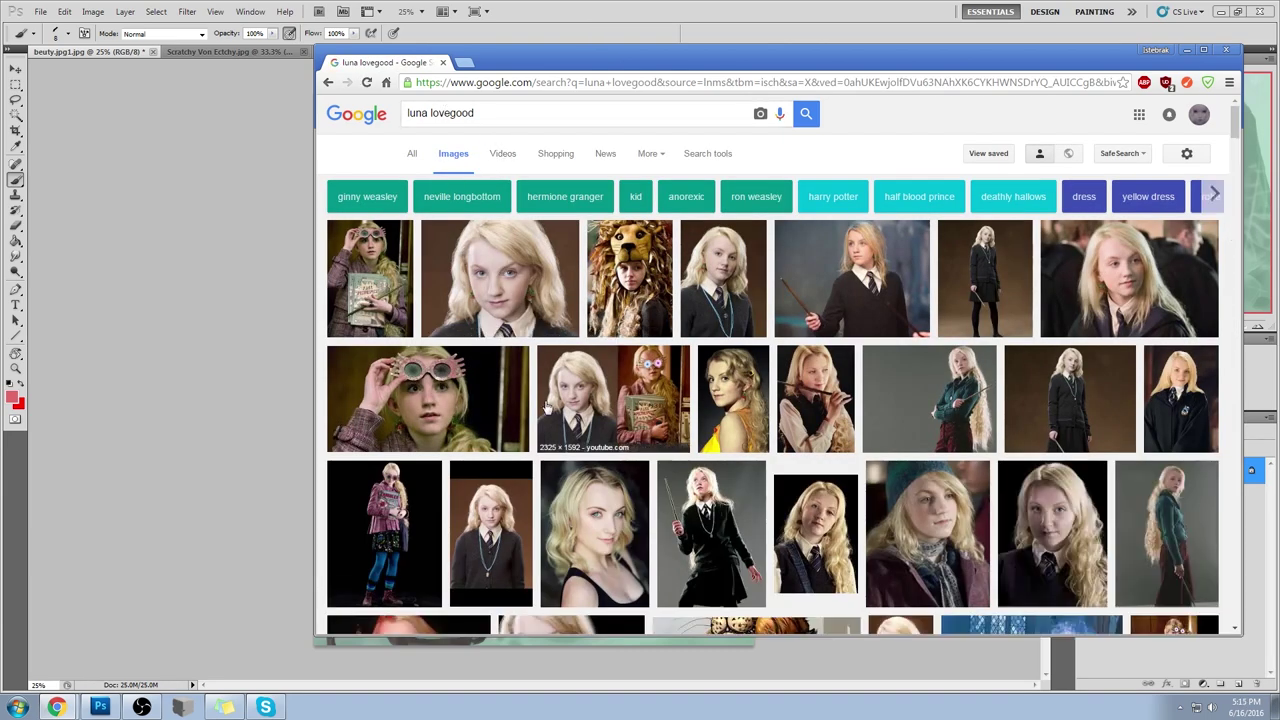
click(722, 300)
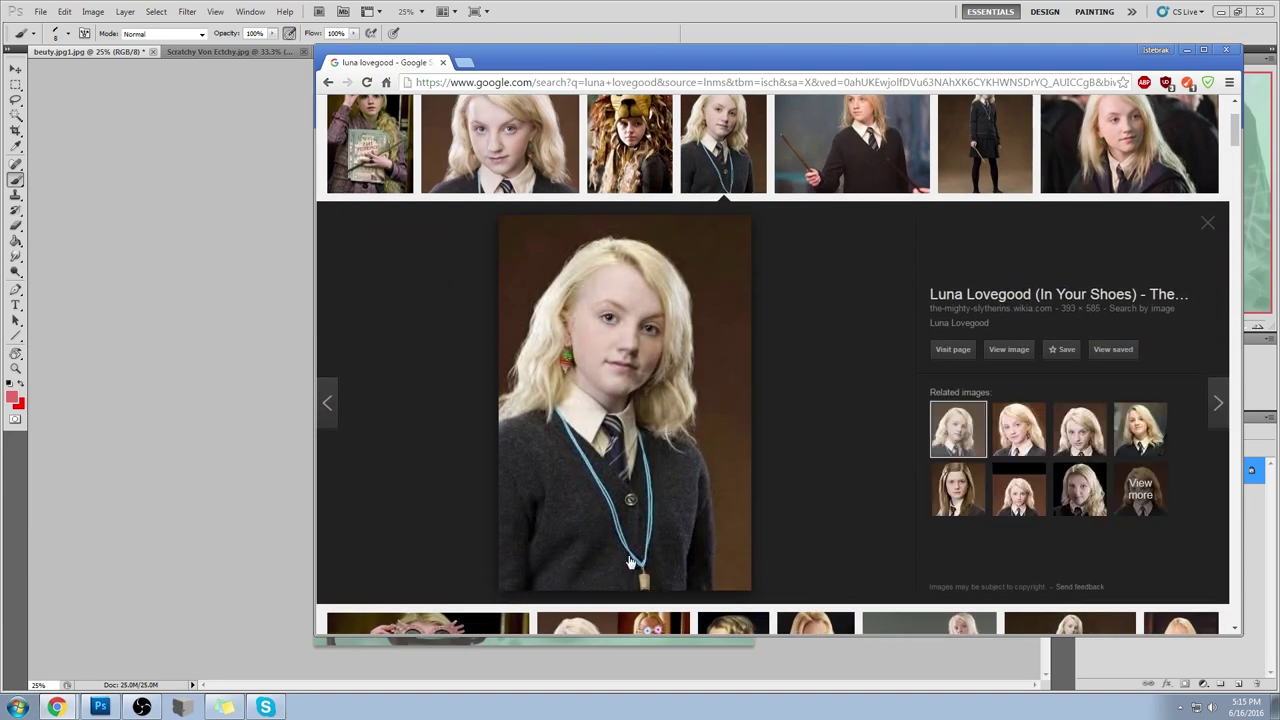
mouse_move(647, 50)
mouse_down()
mouse_move(1128, 61)
mouse_move(1088, 69)
mouse_up()
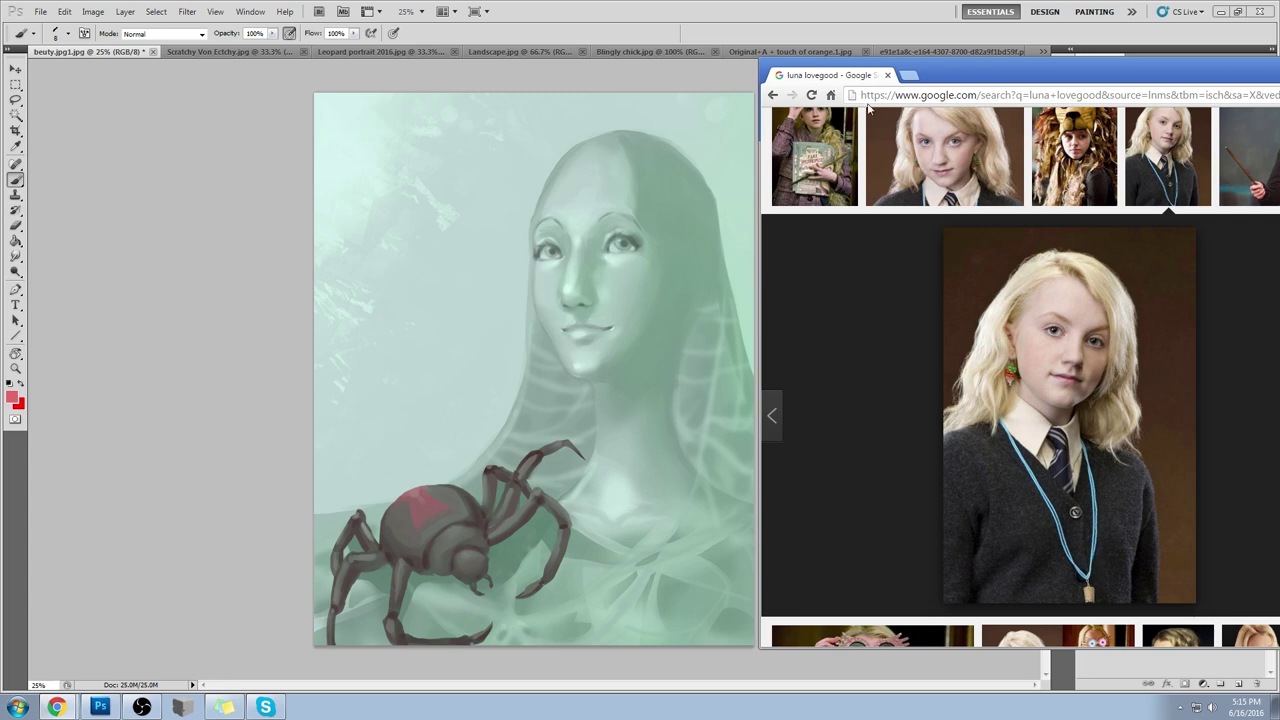
Step: In a new tab, find 'tarantula' images and preview one, then return to the Luna results
click(909, 76)
text(tarantula)
key(Return)
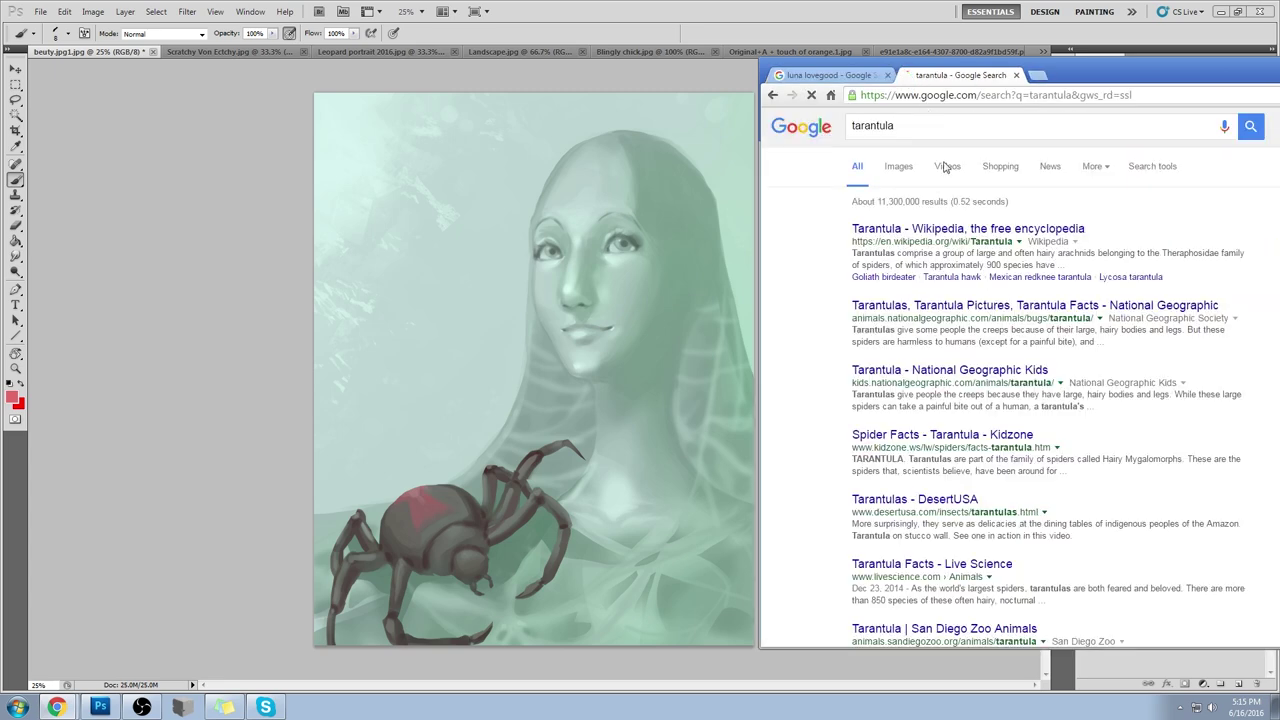
click(900, 170)
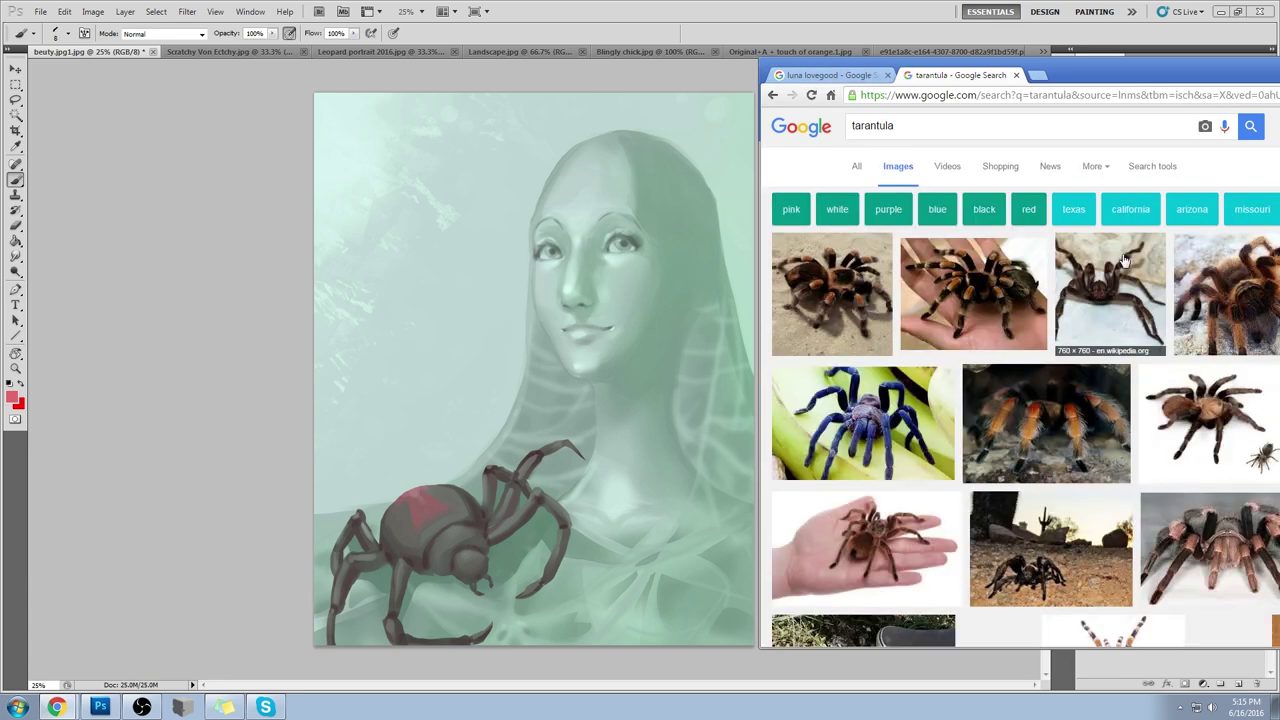
click(1087, 345)
click(853, 79)
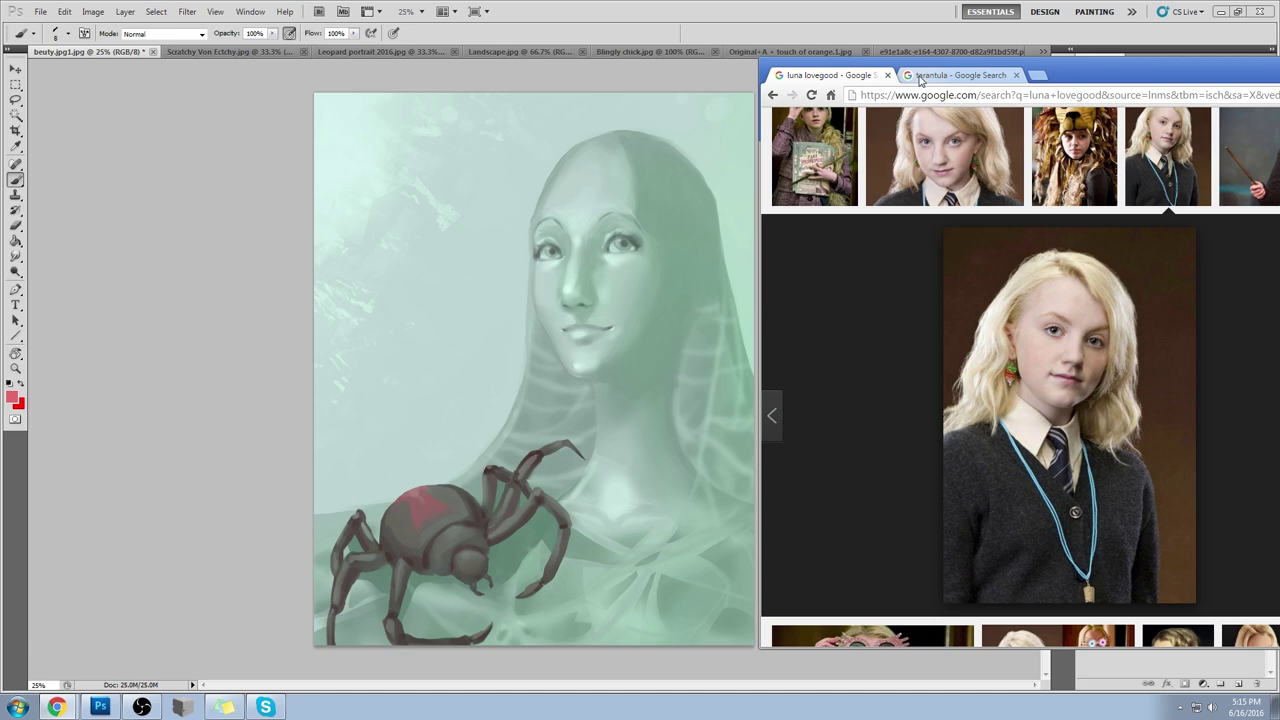
Step: Add an empty layer above the painting and try red circles around the face and spider, then undo them
click(603, 245)
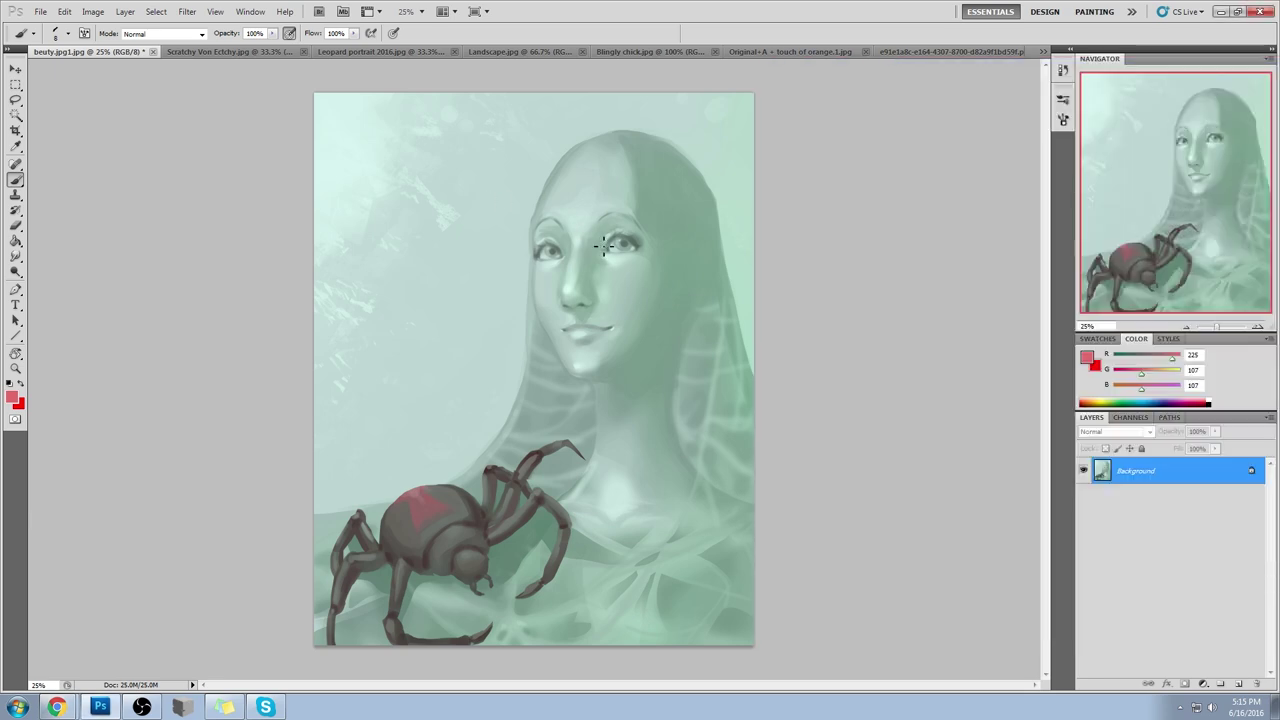
click(1239, 683)
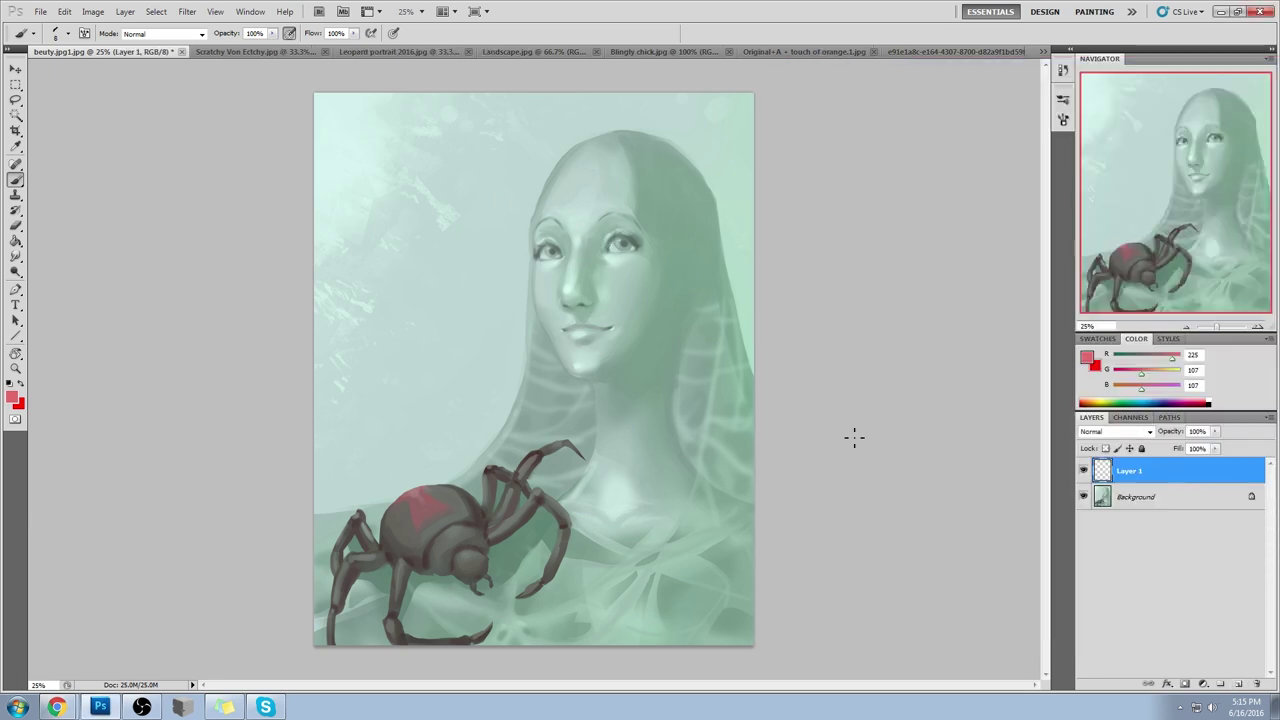
mouse_move(712, 133)
mouse_down()
mouse_move(524, 212)
mouse_move(712, 402)
mouse_move(575, 148)
mouse_up()
mouse_move(555, 440)
mouse_down()
mouse_move(443, 417)
mouse_move(560, 445)
mouse_up()
key(ctrl+alt+z)
key(ctrl+alt+z)
Step: Sketch red ellipses, a zigzag and a straight line as composition guides, undoing each
mouse_move(691, 129)
mouse_down()
mouse_move(843, 354)
mouse_move(600, 118)
mouse_up()
mouse_move(363, 634)
mouse_down()
mouse_move(709, 346)
mouse_move(640, 650)
mouse_up()
mouse_move(467, 322)
mouse_down()
mouse_move(511, 404)
mouse_move(555, 417)
mouse_move(634, 369)
mouse_move(730, 370)
mouse_move(754, 394)
mouse_up()
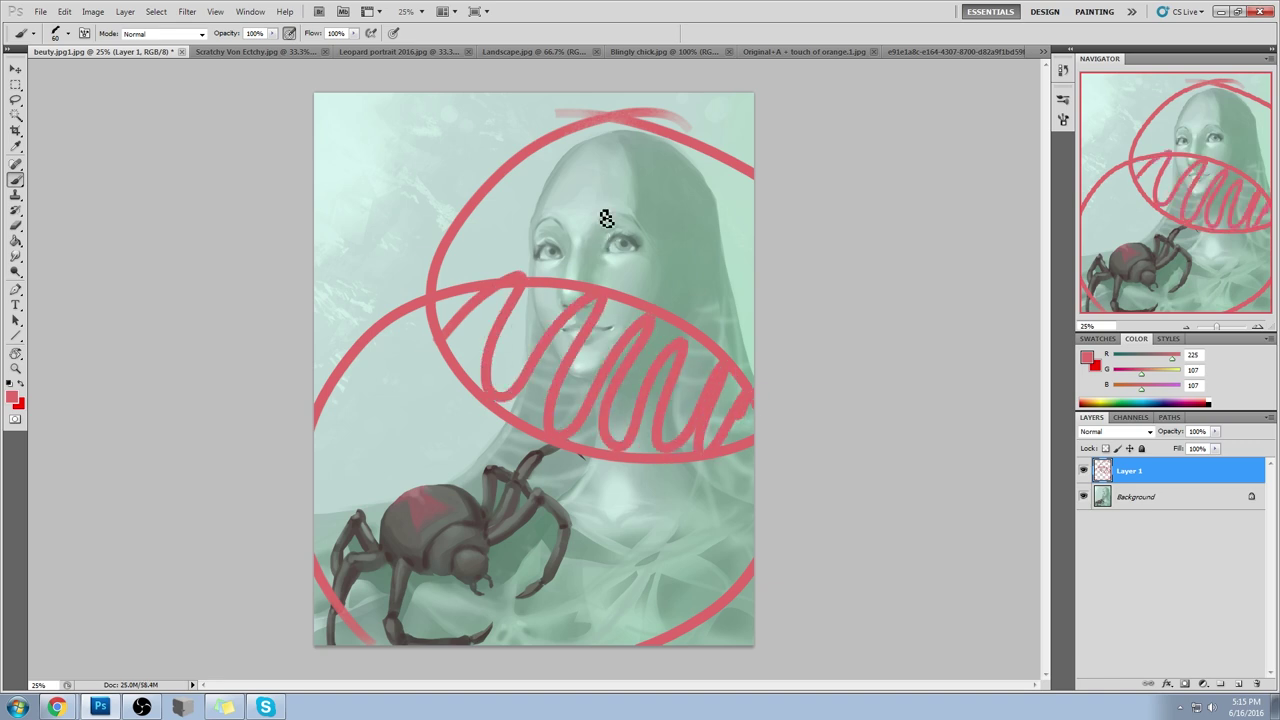
key(ctrl+alt+z)
key(ctrl+alt+z)
key(ctrl+alt+z)
click(318, 248)
shift+click(836, 633)
key(ctrl+z)
Step: Draw a diagonal red line and curved red guides across the face, removing the strokes near the spider
click(326, 238)
shift+click(878, 596)
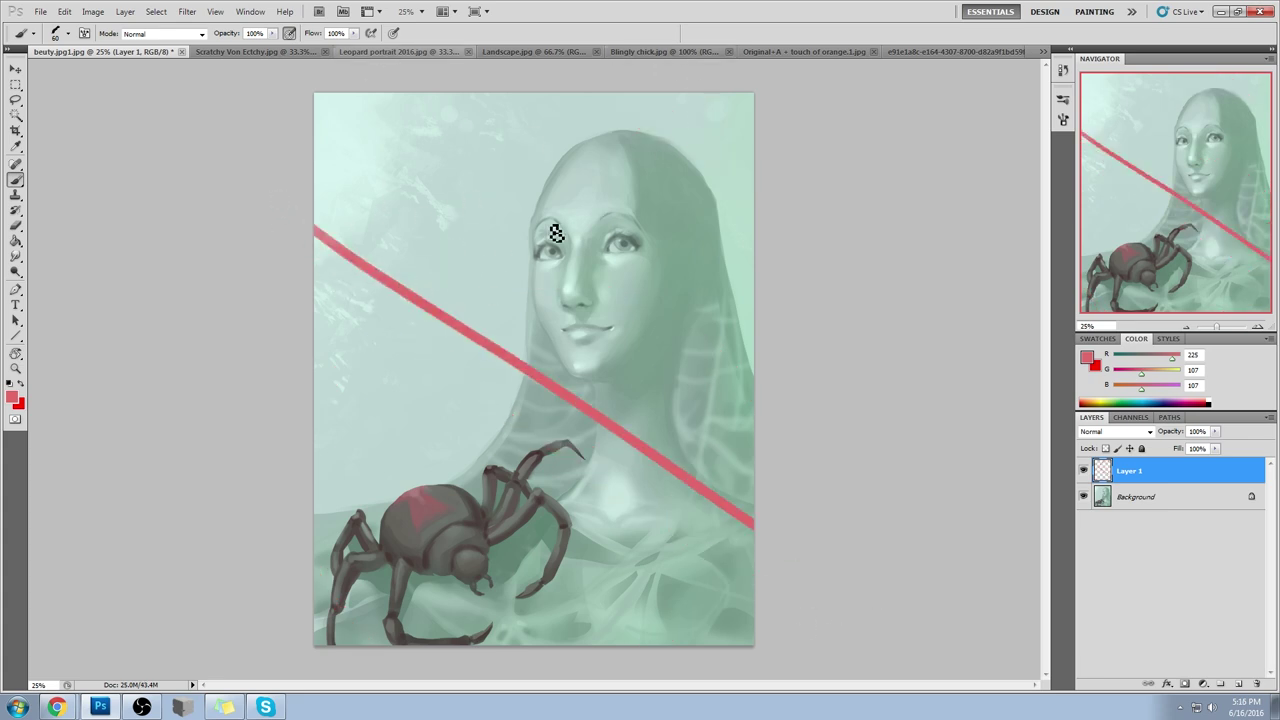
drag(474, 303, 756, 99)
drag(614, 352, 756, 249)
drag(381, 227, 648, 90)
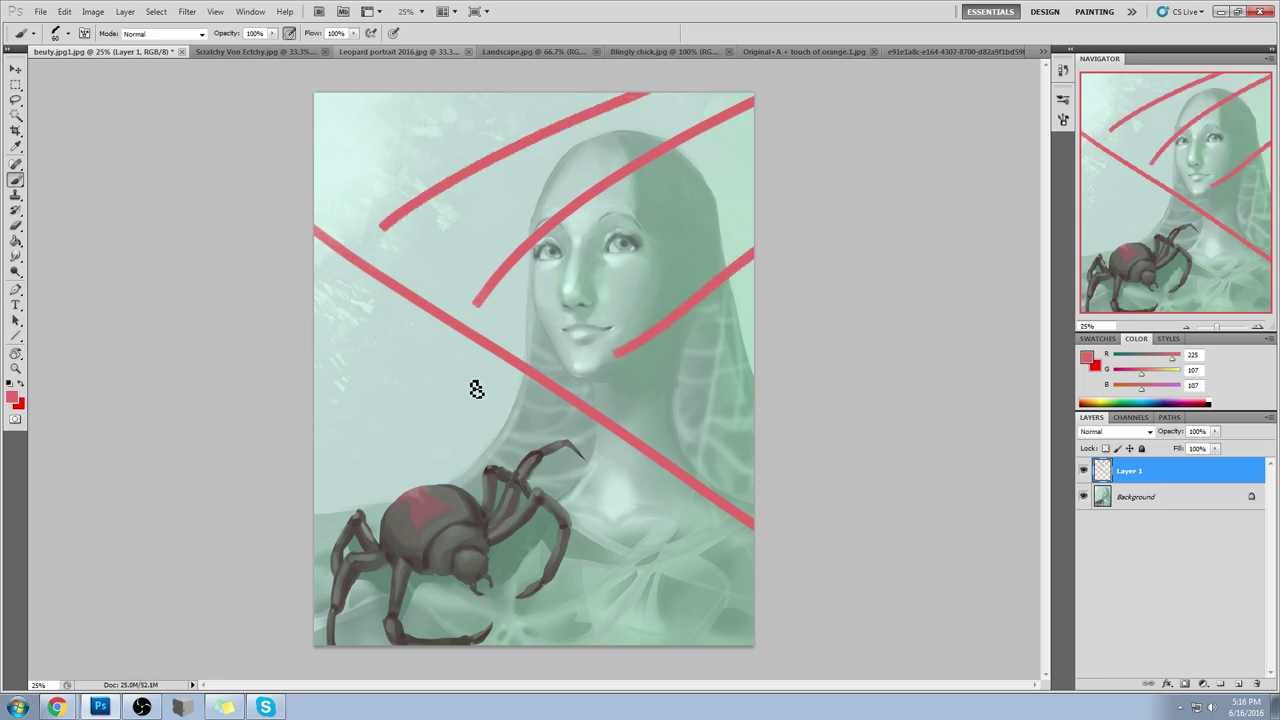
drag(474, 616, 578, 467)
drag(626, 609, 670, 506)
key(ctrl+alt+z)
key(ctrl+alt+z)
key(ctrl+alt+z)
key(ctrl+alt+z)
key(ctrl+alt+z)
key(ctrl+alt+z)
key(ctrl+alt+z)
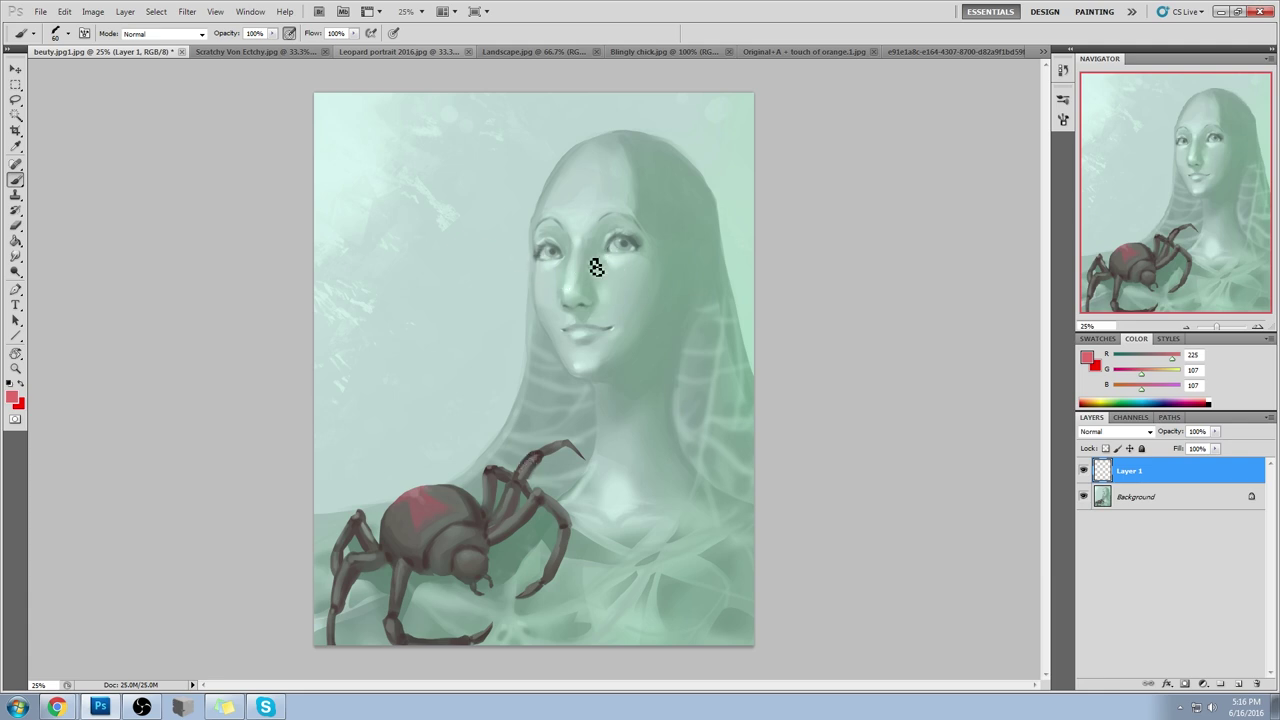
Step: Try a red arc around the face, undo it, and check the Luna reference photo
drag(675, 192, 614, 366)
key(ctrl+z)
key(alt+Tab)
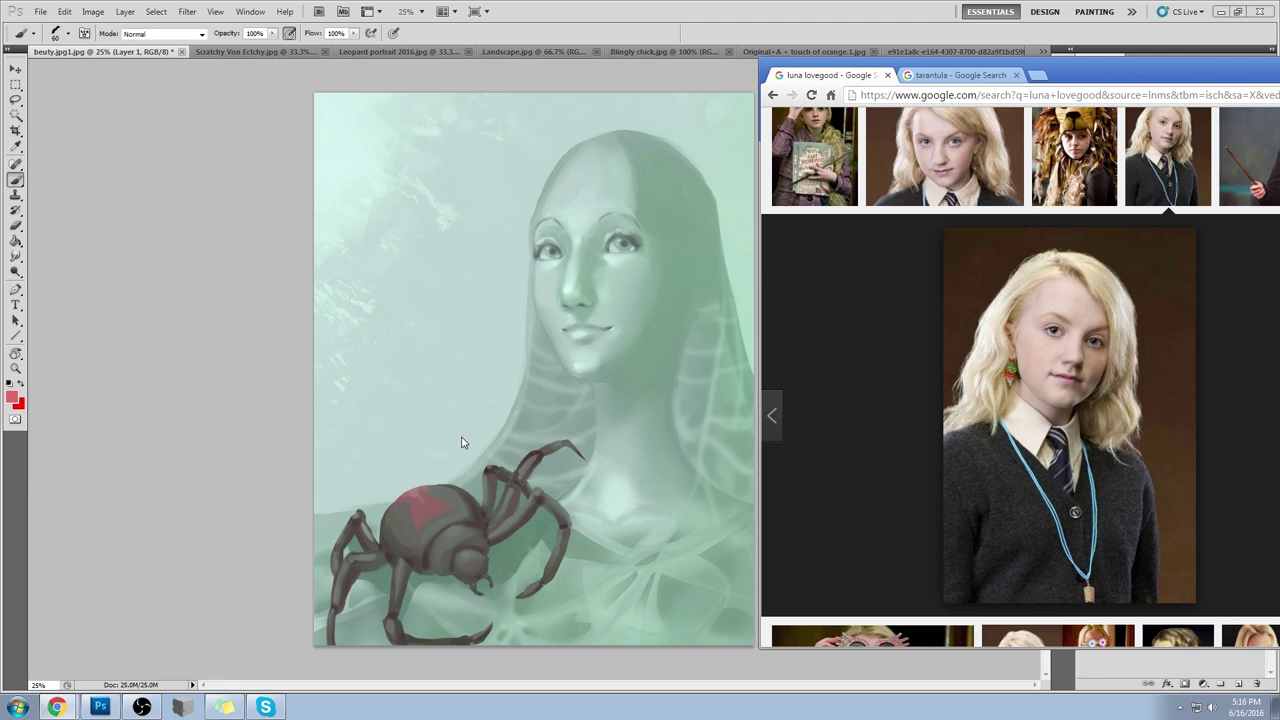
click(163, 346)
Step: Paint a sweeping red curve from the left edge to the lower right, undoing trial strokes
drag(294, 130, 750, 615)
key(ctrl+z)
drag(321, 208, 854, 611)
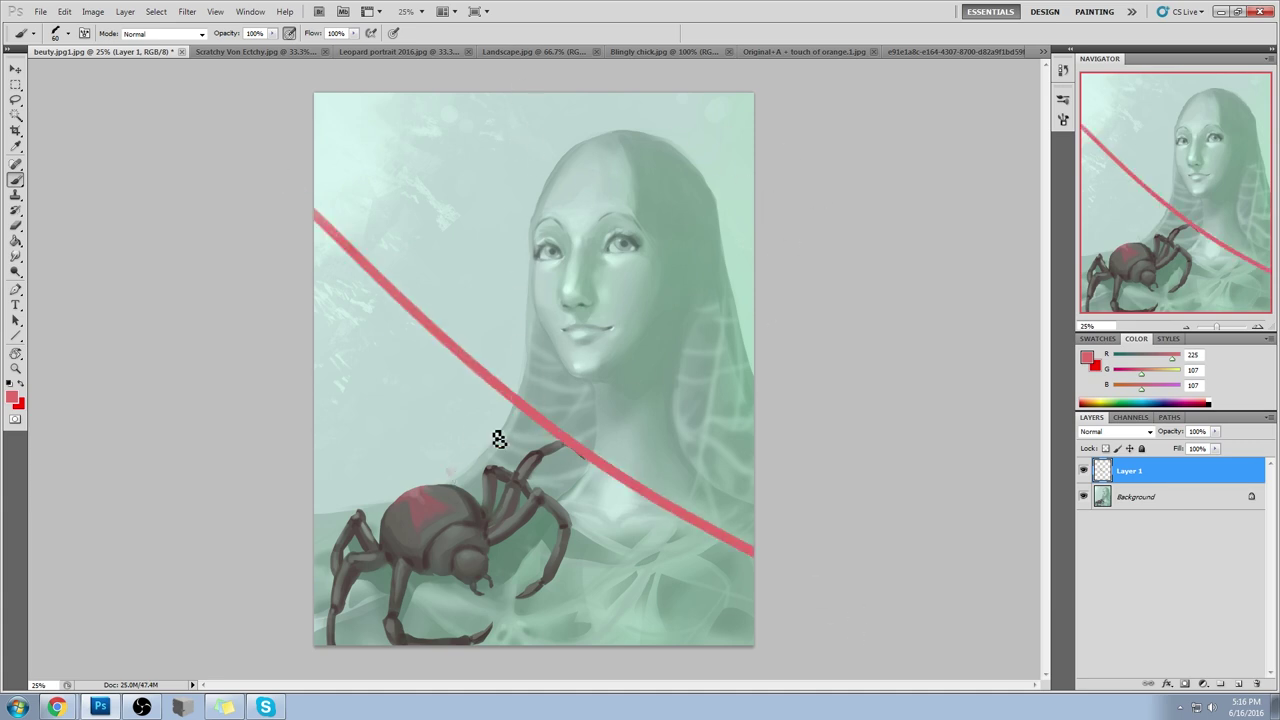
drag(446, 474, 428, 522)
drag(588, 233, 566, 257)
key(ctrl+z)
key(alt+Tab)
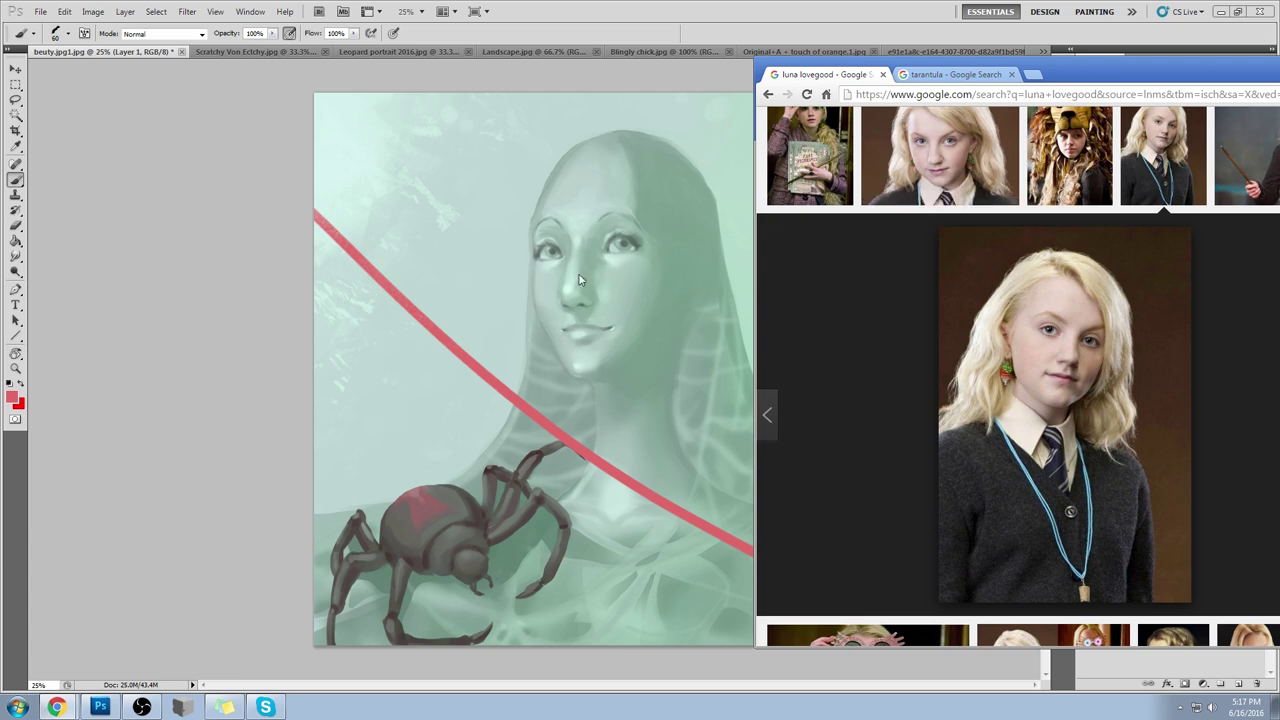
click(931, 168)
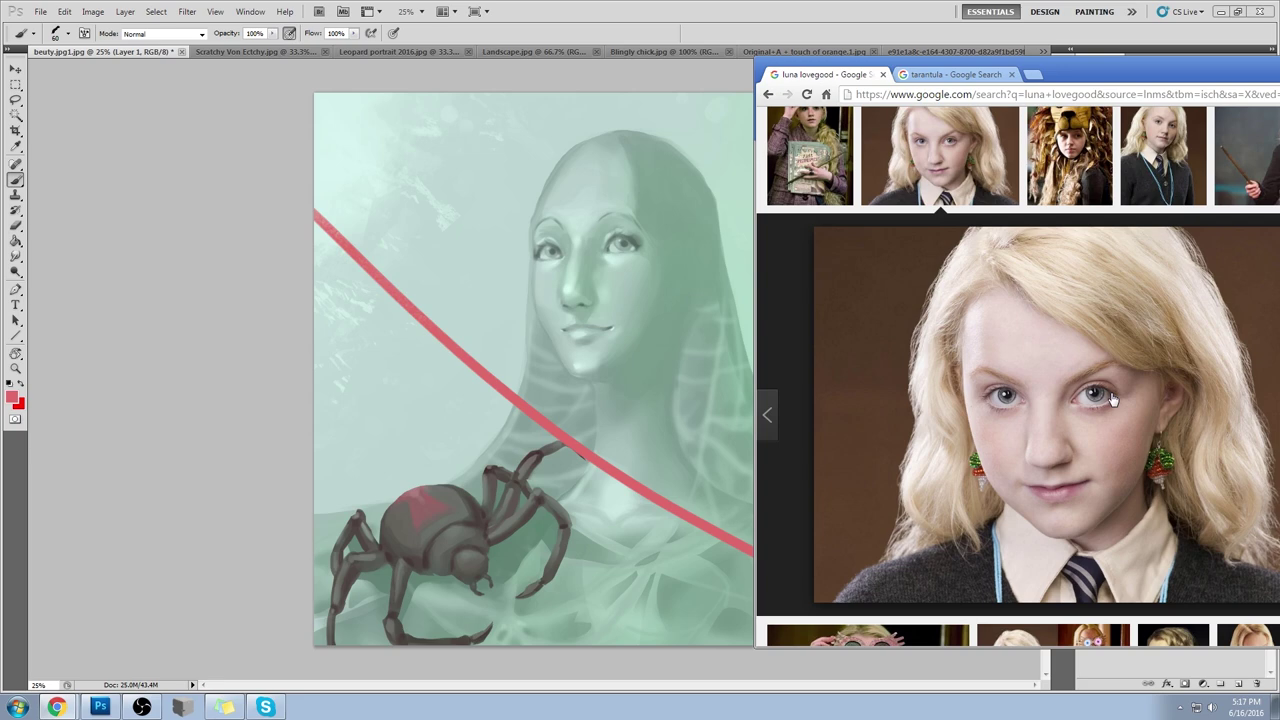
click(1125, 162)
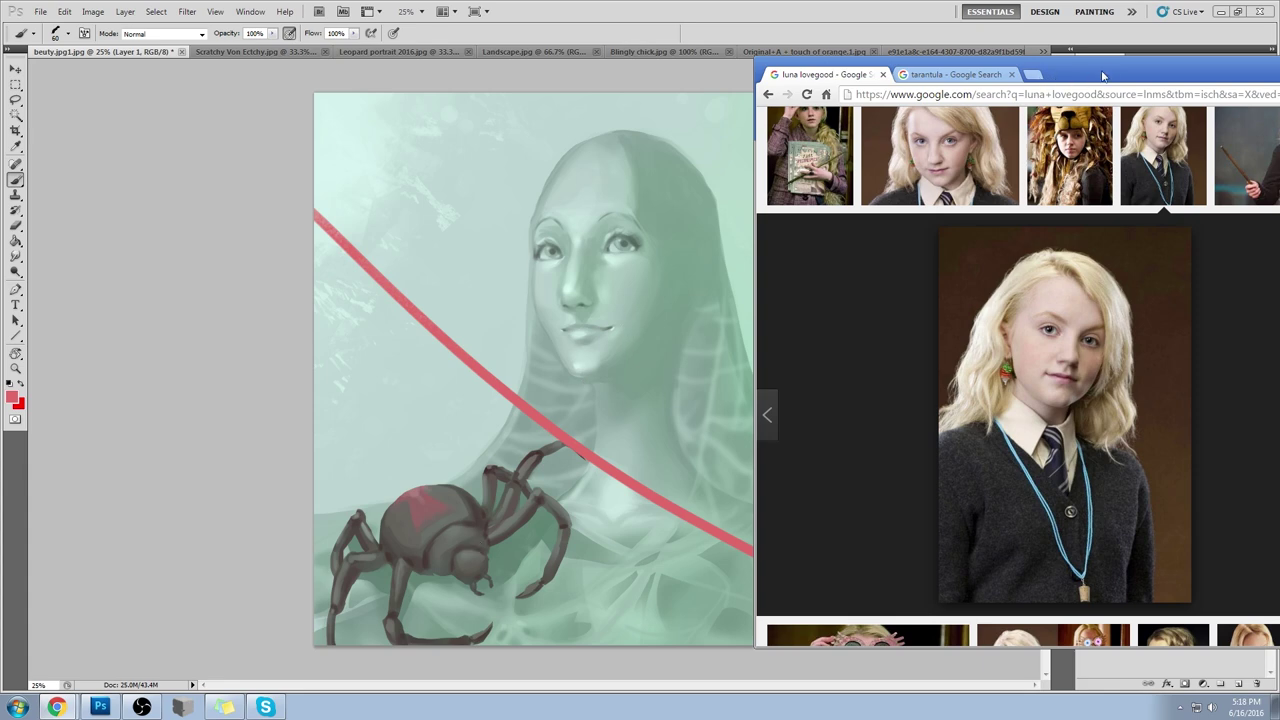
drag(1105, 74, 888, 92)
click(466, 288)
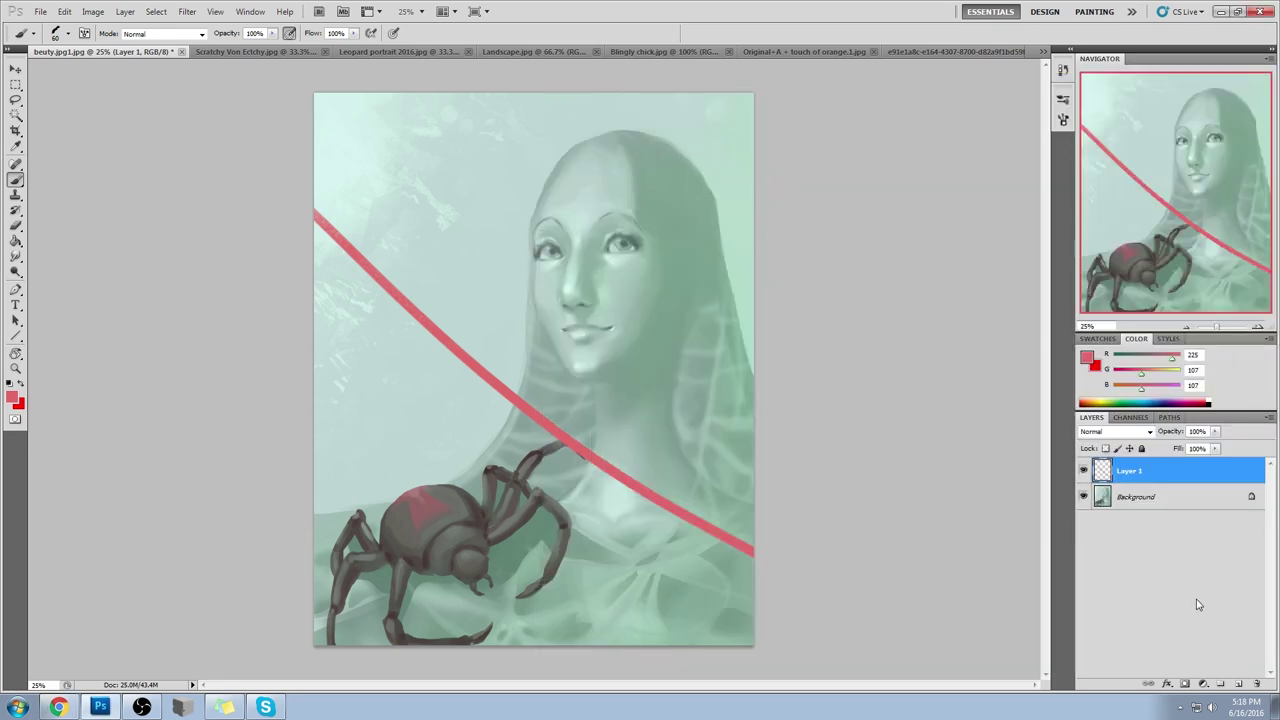
Step: Undo the red curve, add Layer 2 in Color blend mode, and fill it with grey a5a5a5
key(ctrl+z)
click(1238, 684)
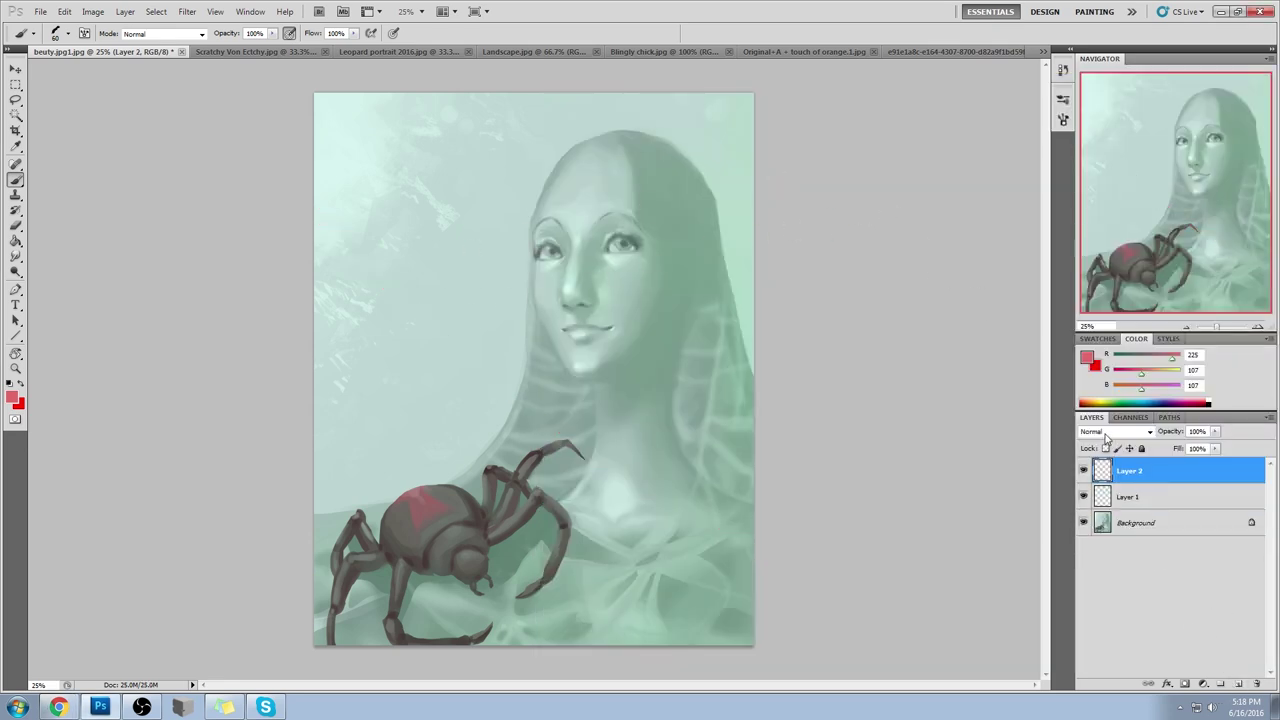
click(1115, 431)
click(1086, 357)
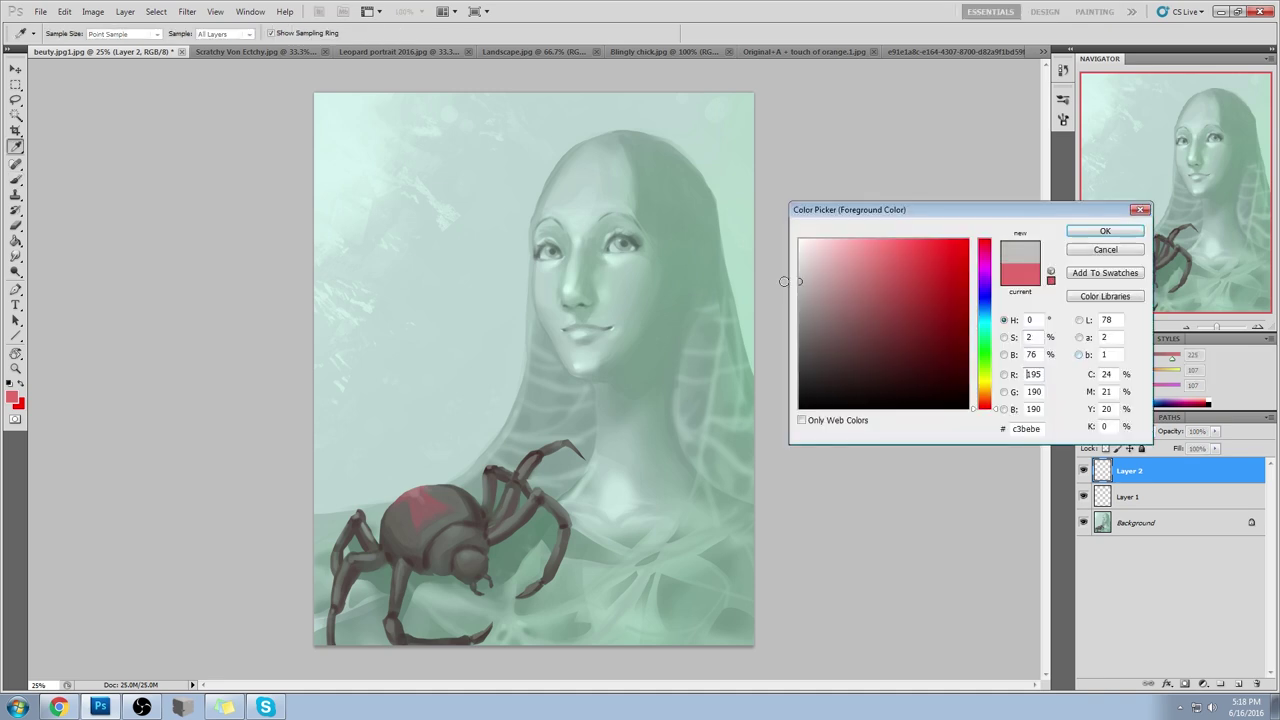
click(1105, 232)
key(g)
click(666, 321)
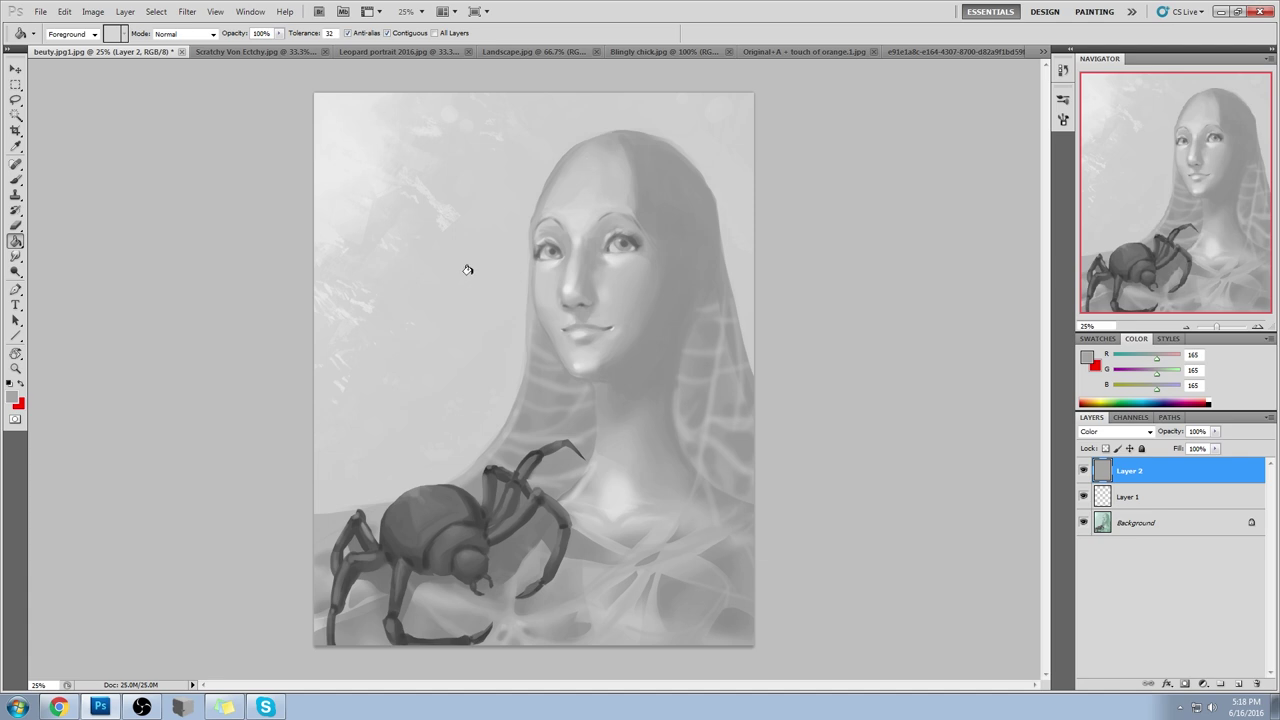
Step: Shade the cheek, mouth and chin on the base painting using greys sampled from the face
key(b)
alt+click(588, 266)
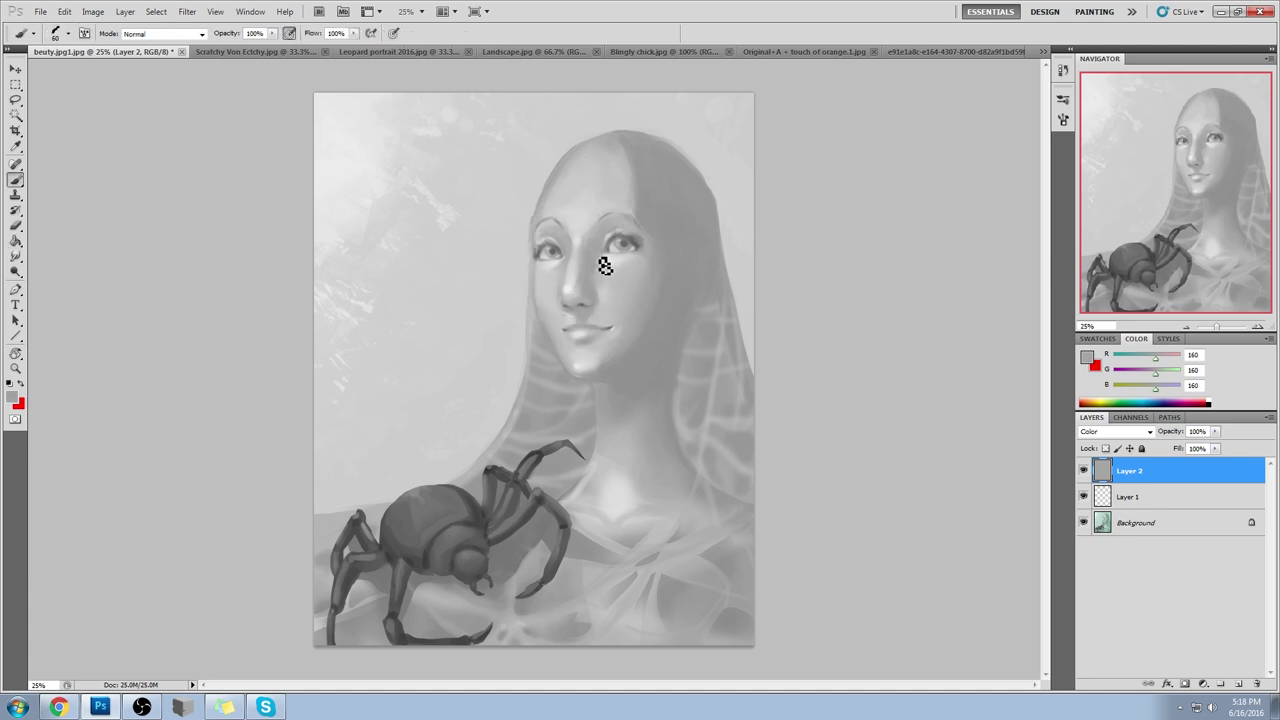
key(alt+comma)
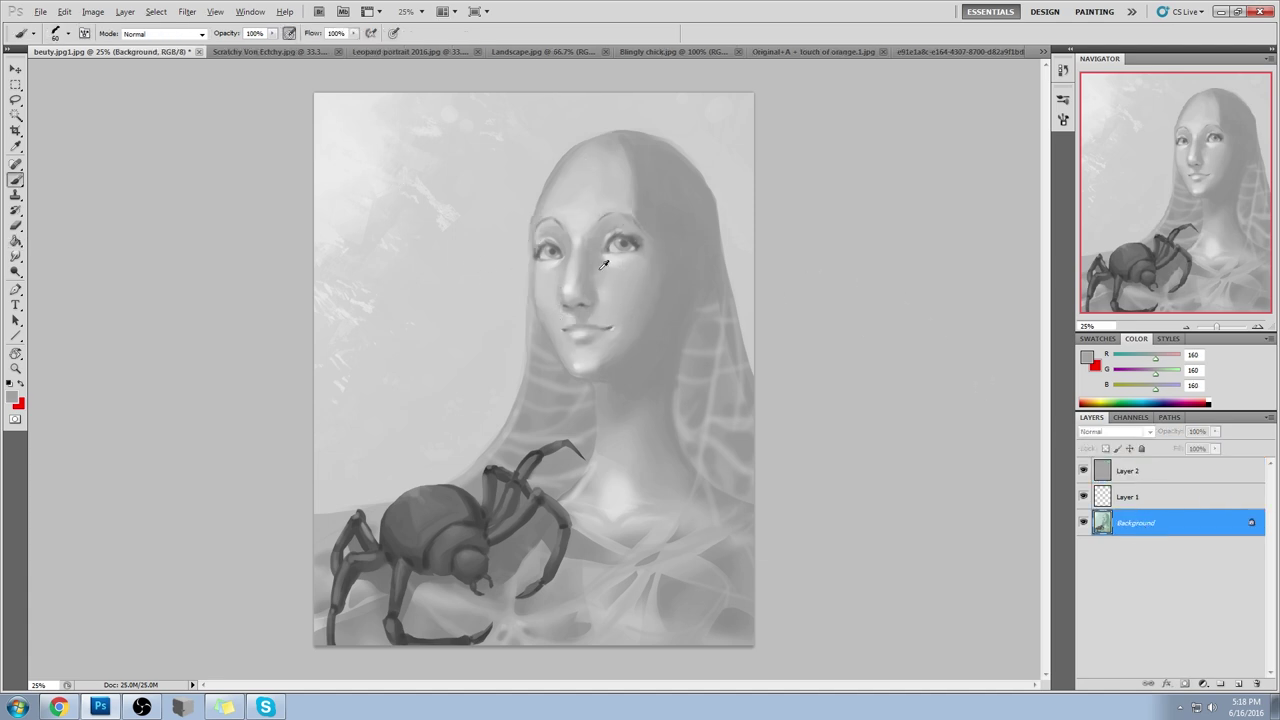
mouse_move(605, 261)
mouse_down()
mouse_move(627, 302)
mouse_move(610, 286)
mouse_move(617, 321)
mouse_move(595, 322)
mouse_move(622, 326)
mouse_move(626, 298)
mouse_move(634, 338)
mouse_move(620, 354)
mouse_move(589, 347)
mouse_move(615, 374)
mouse_move(619, 357)
mouse_move(604, 349)
mouse_move(638, 353)
mouse_move(623, 323)
mouse_up()
alt+click(610, 325)
alt+click(563, 331)
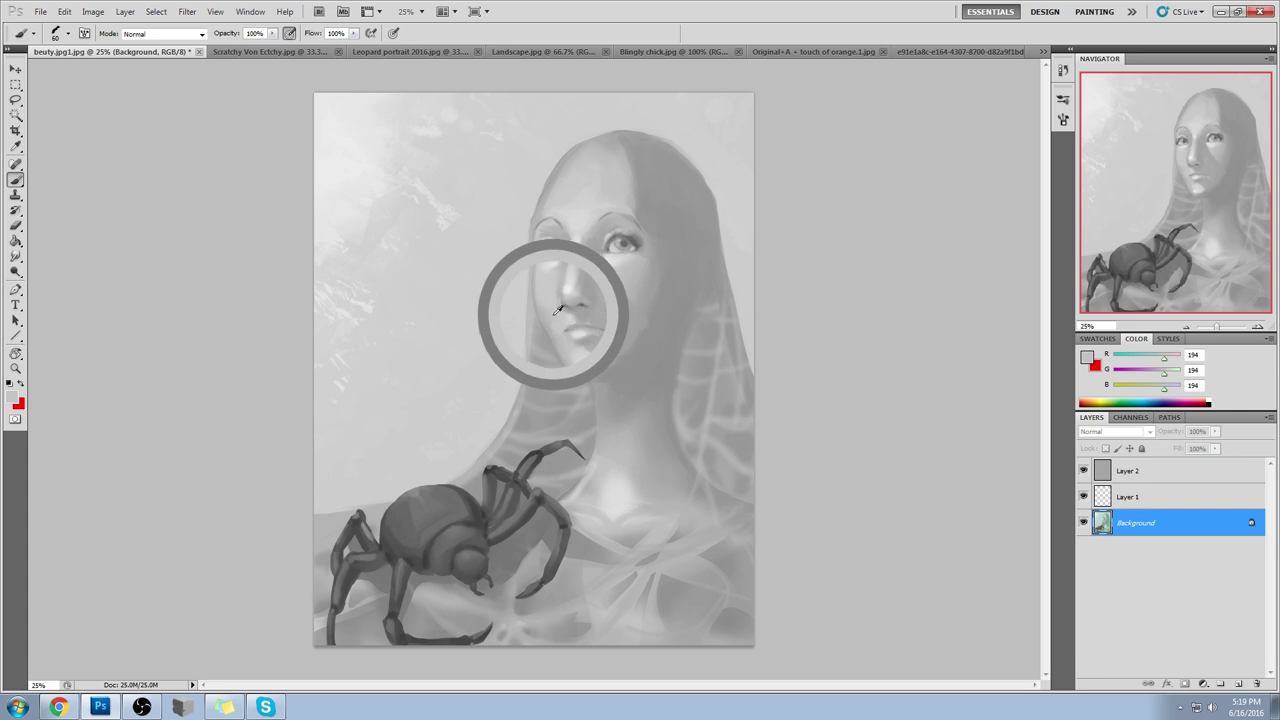
alt+click(604, 230)
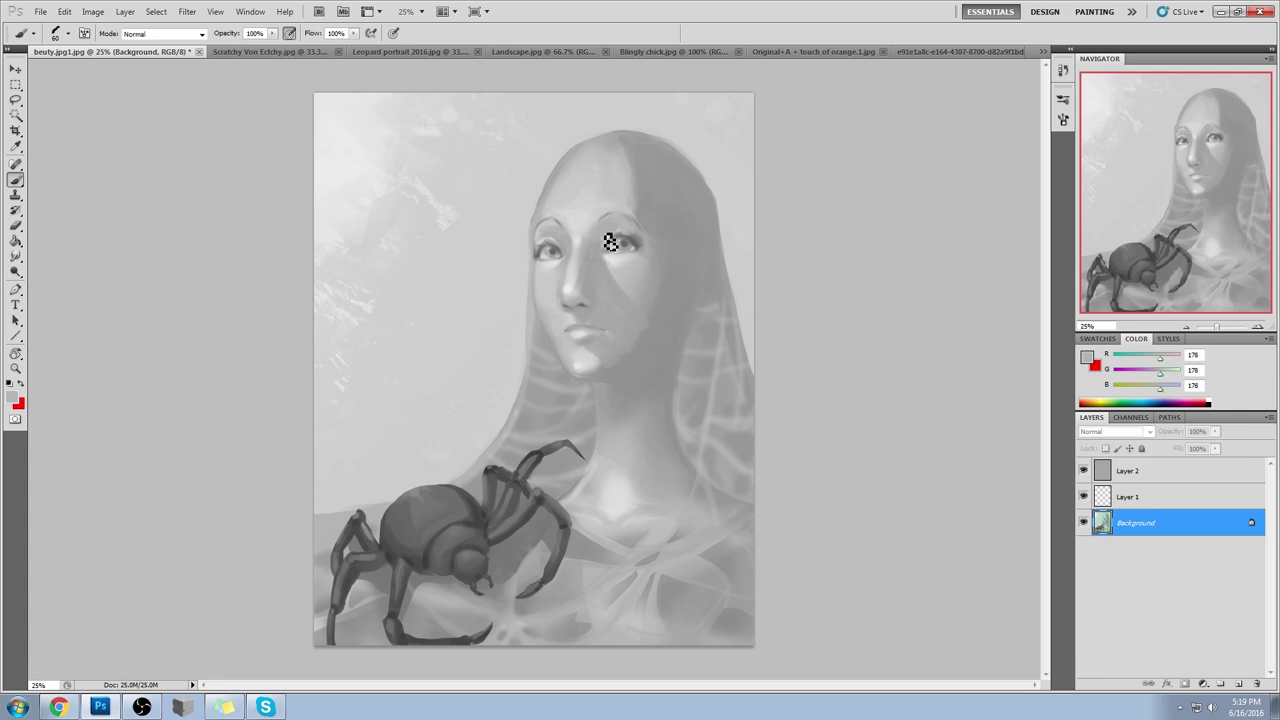
alt+click(607, 232)
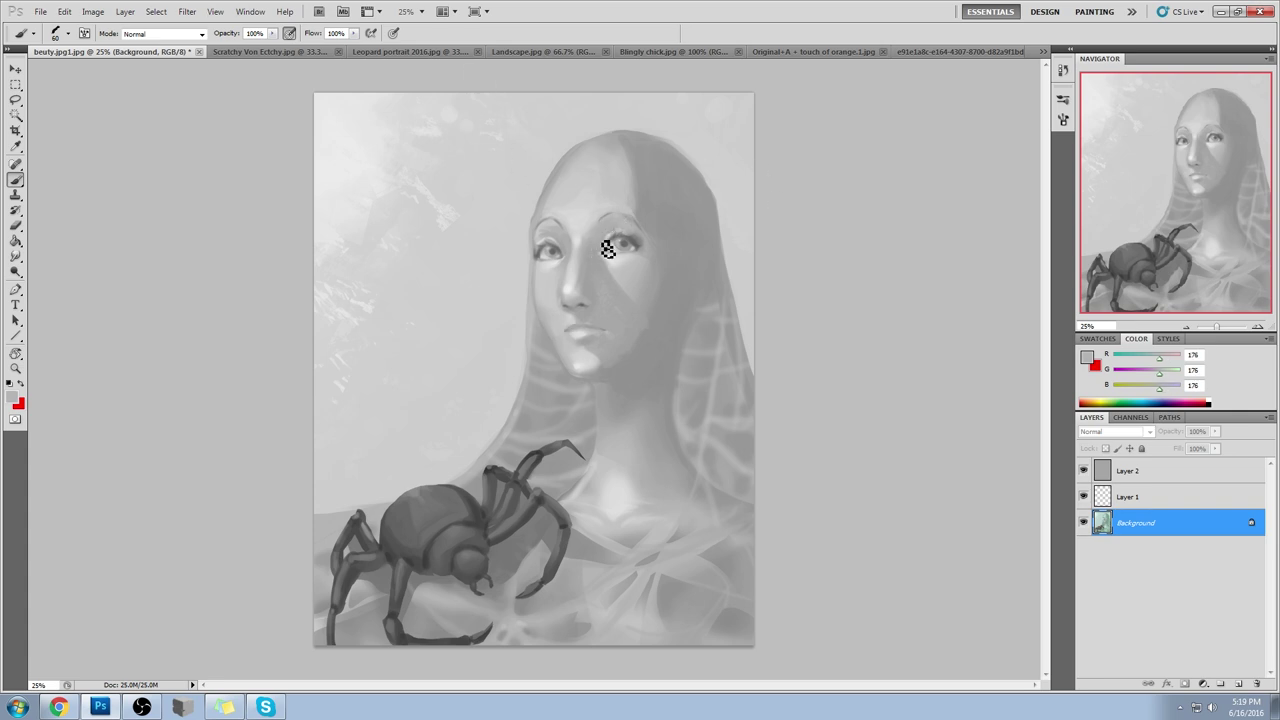
Step: Set the brush to 44% opacity and Darken blend mode, sampling greys beside the eye and forehead
click(272, 51)
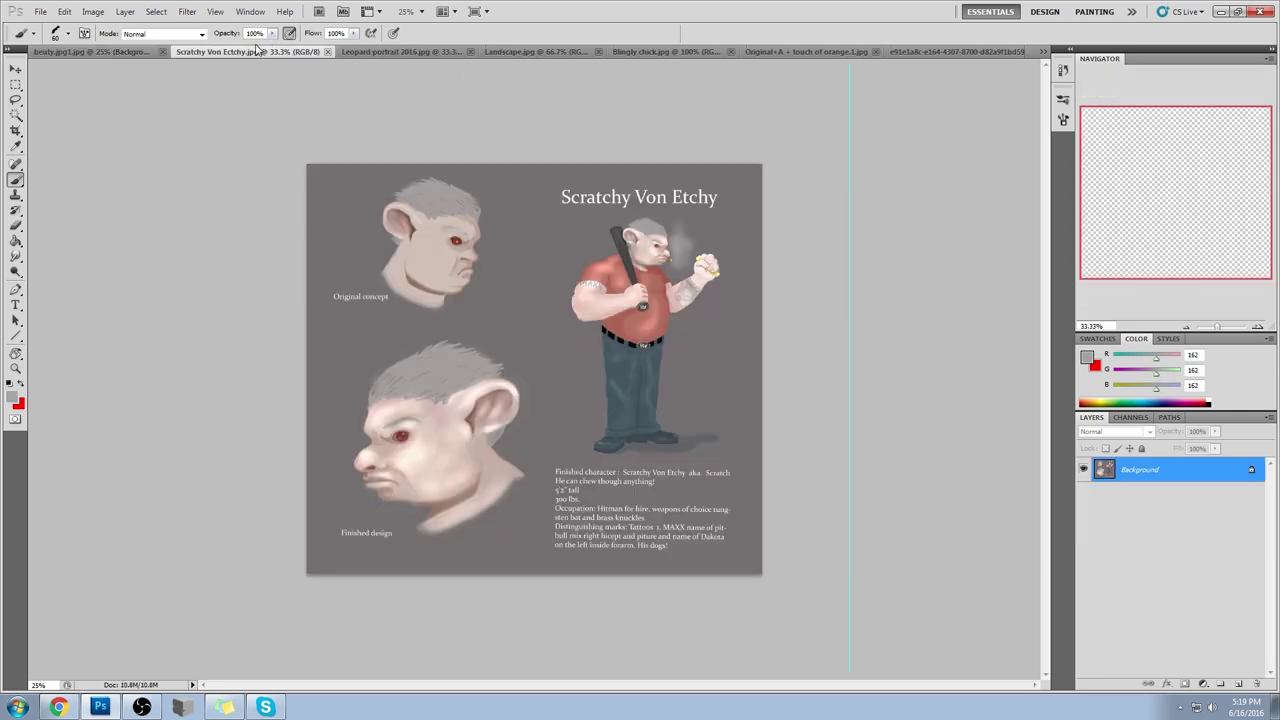
click(136, 53)
mouse_move(272, 33)
mouse_down()
mouse_move(280, 47)
mouse_move(236, 48)
mouse_up()
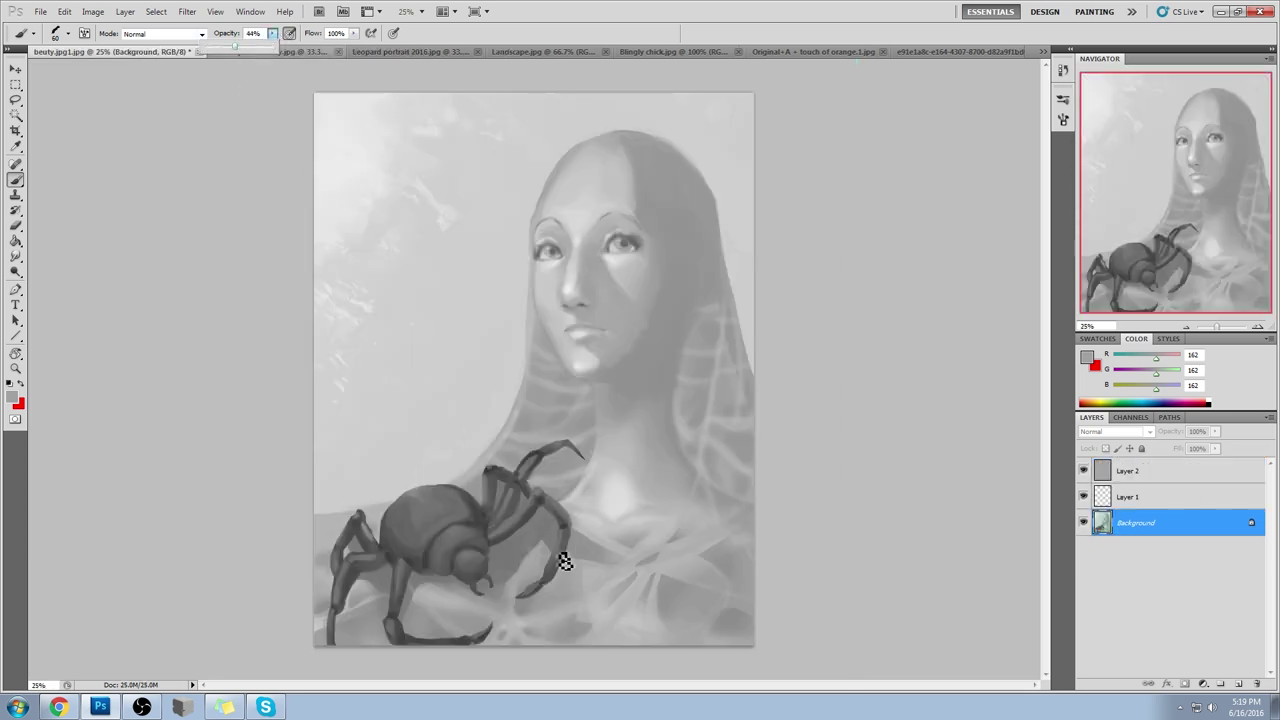
click(603, 256)
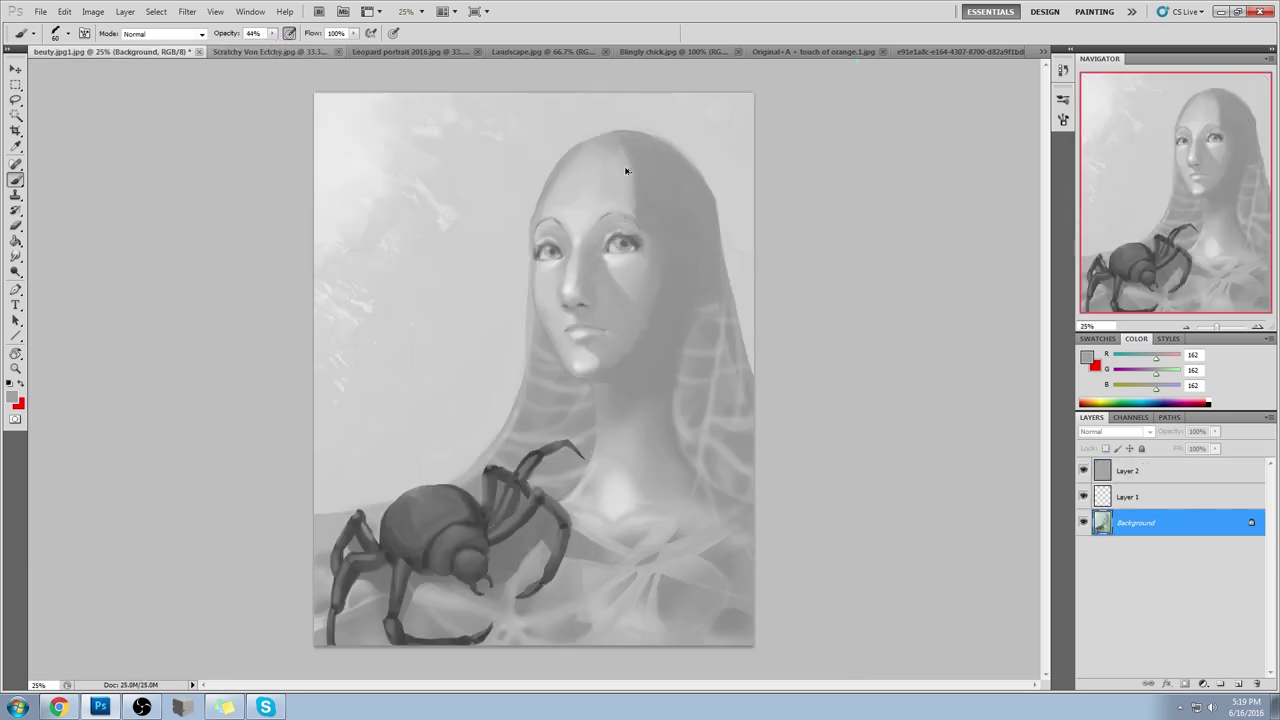
click(165, 33)
click(150, 96)
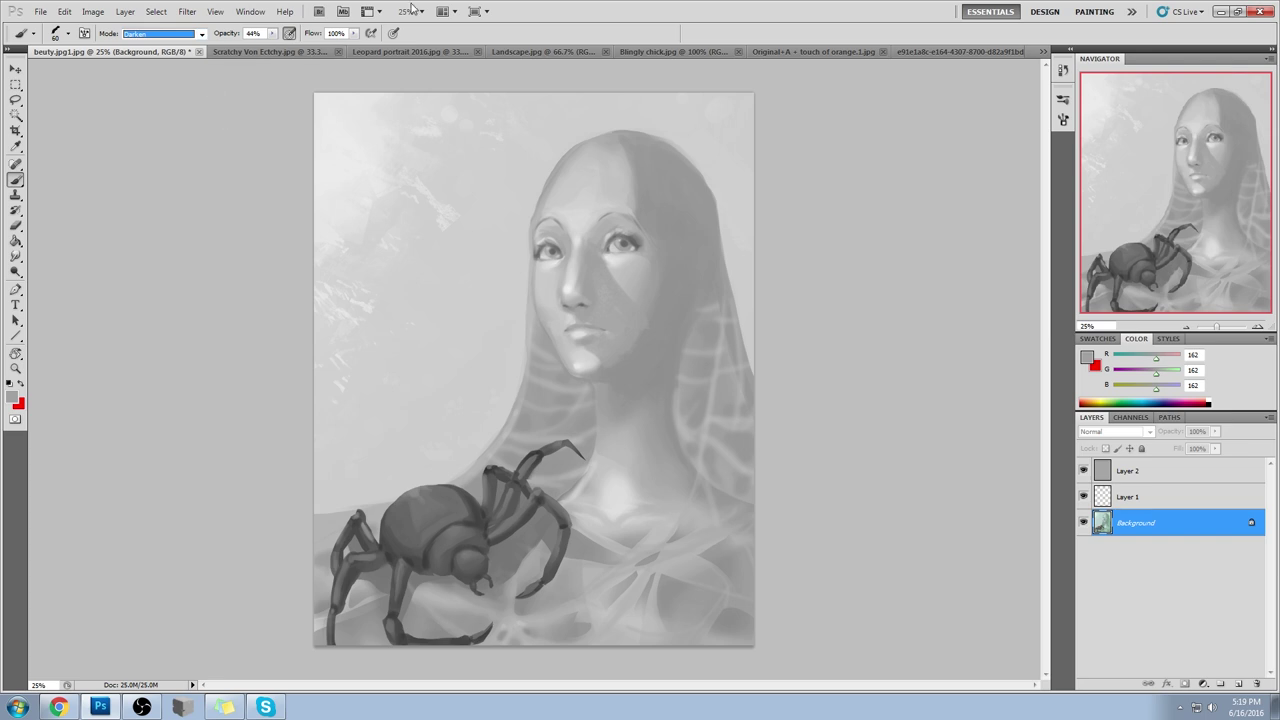
alt+click(594, 256)
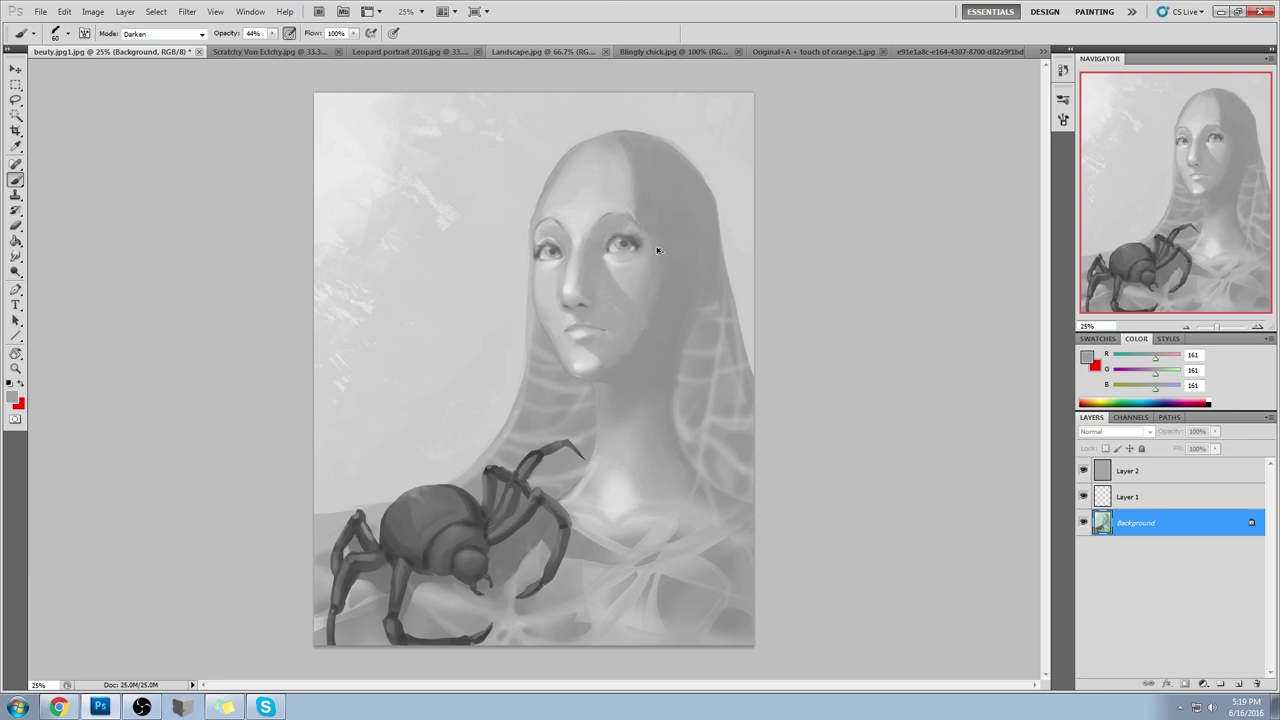
alt+click(620, 199)
Step: Flatten the image into a single Background layer and resample forehead greys with the brush
click(16, 256)
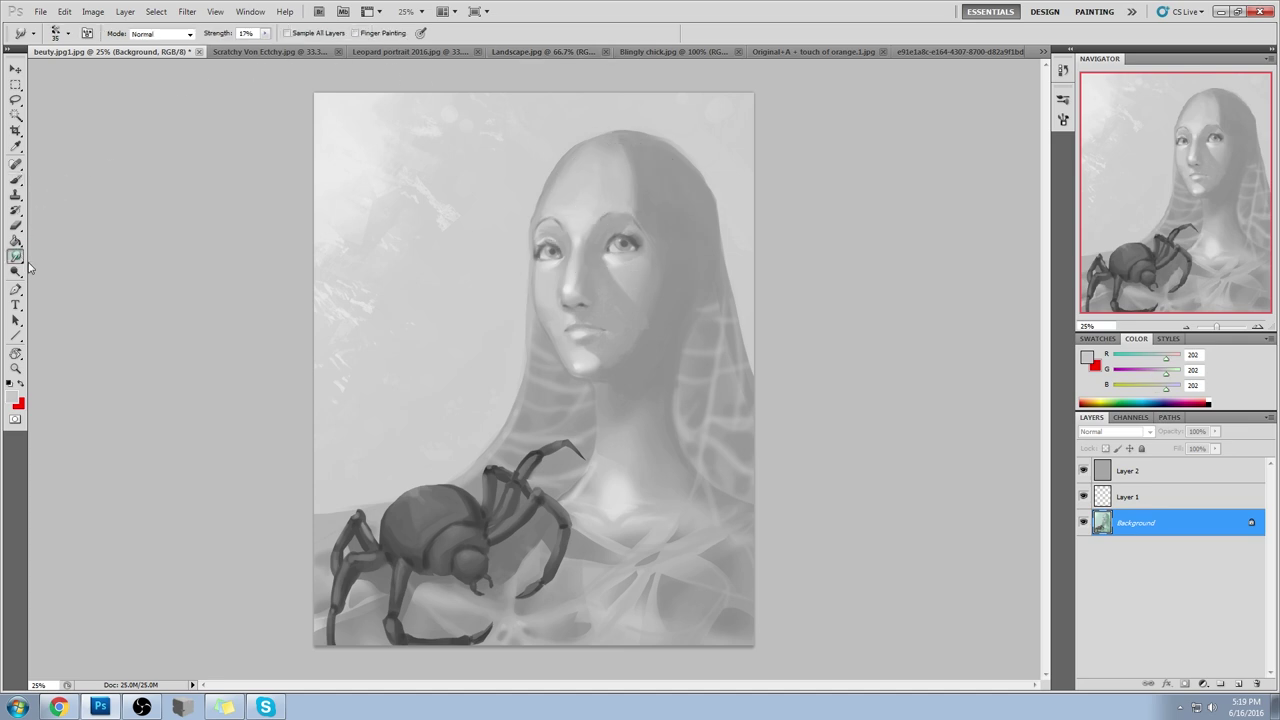
right_click(1152, 490)
click(1160, 497)
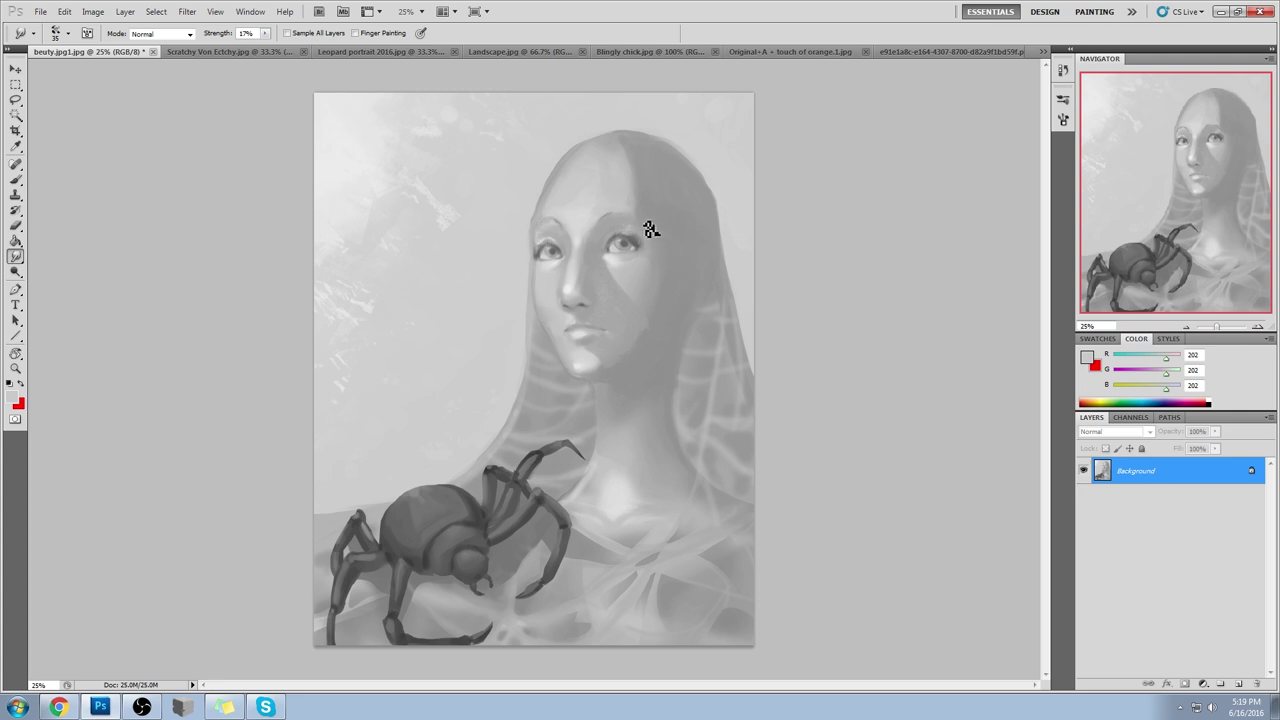
key(b)
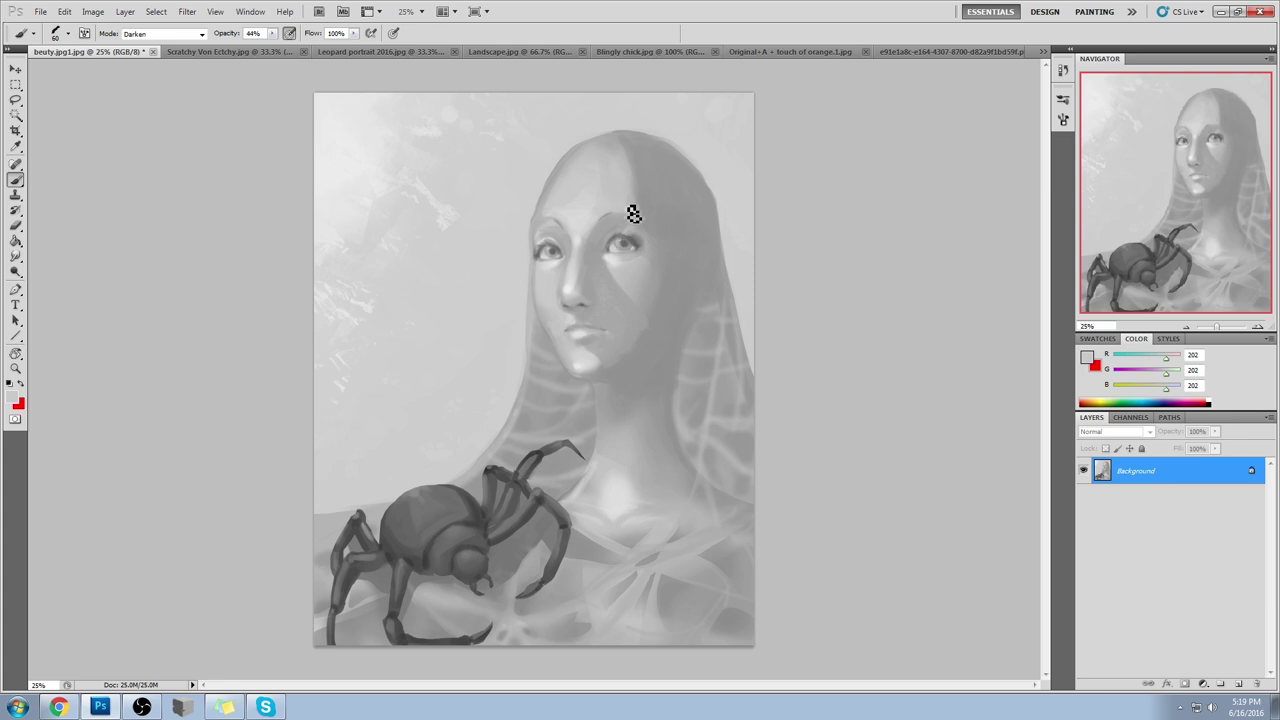
alt+click(630, 210)
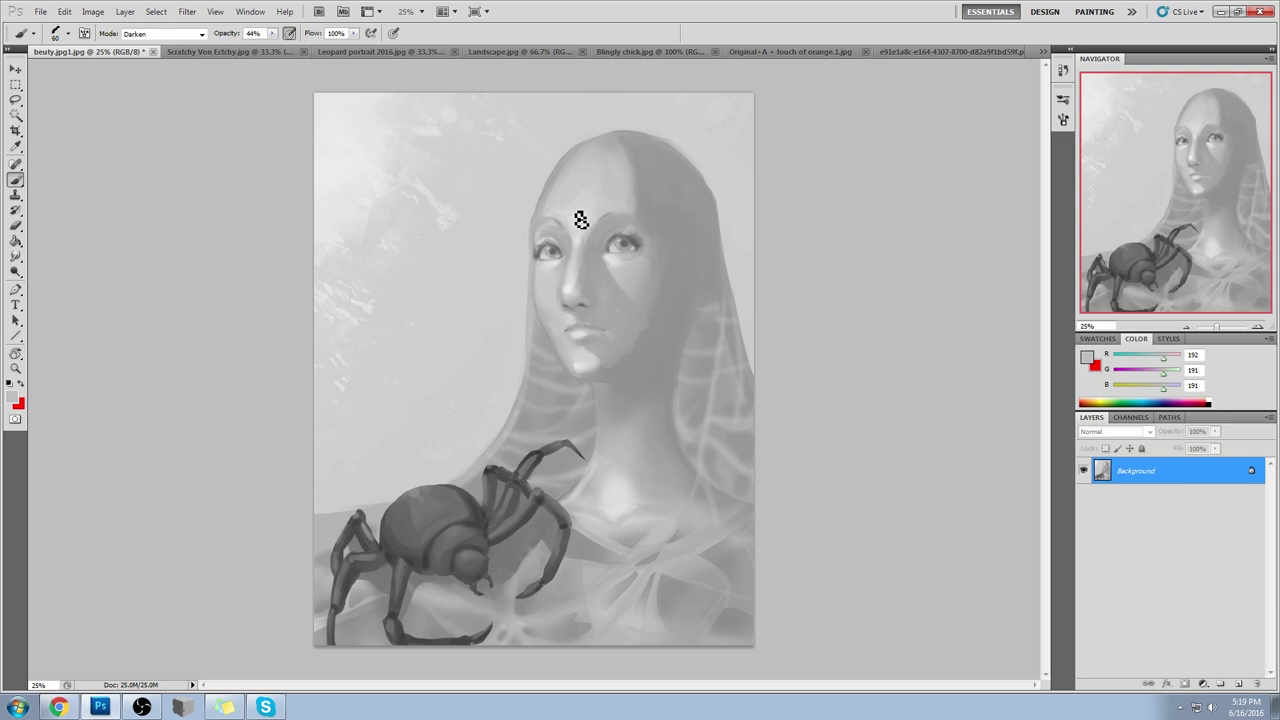
alt+click(597, 177)
alt+click(594, 208)
Step: Return the brush to Normal blend mode and paint a grey circle around the head plus trial strokes
click(163, 33)
click(140, 45)
alt+click(596, 197)
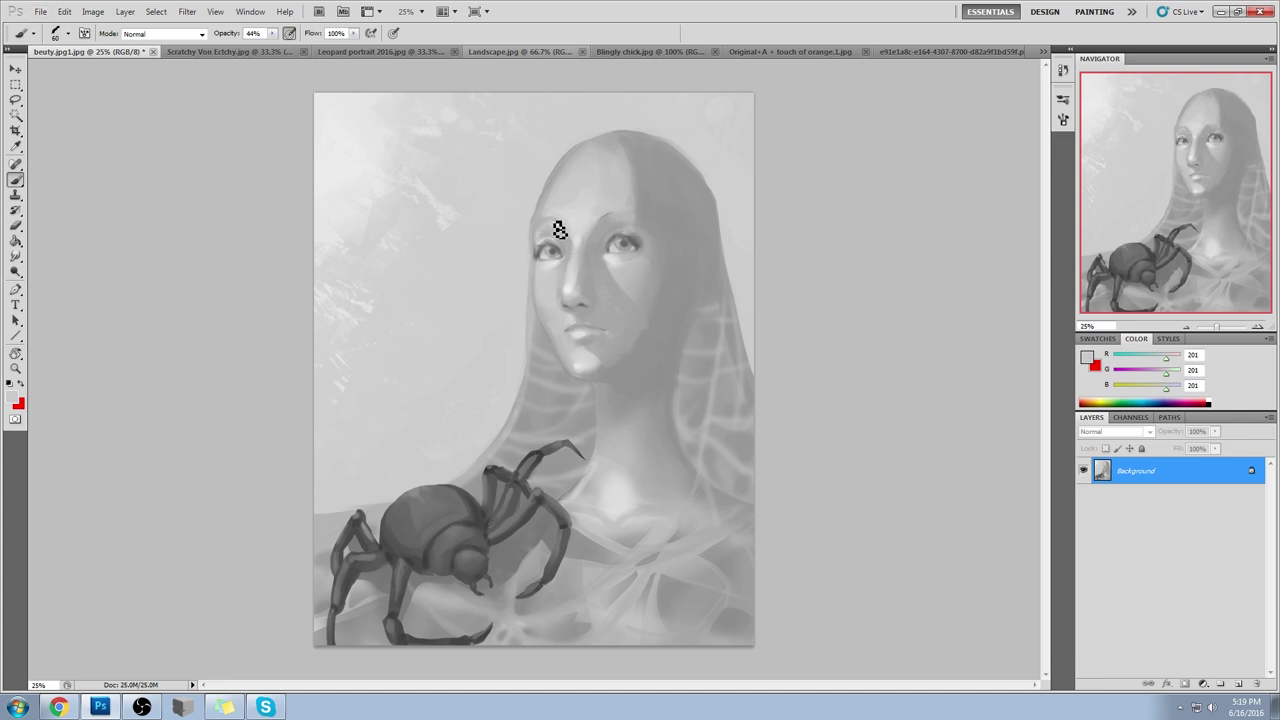
alt+click(625, 238)
mouse_move(650, 130)
mouse_down()
mouse_move(751, 394)
mouse_move(492, 175)
mouse_up()
drag(350, 500, 652, 515)
mouse_move(470, 335)
mouse_down()
mouse_move(498, 314)
mouse_move(551, 304)
mouse_move(567, 393)
mouse_move(655, 362)
mouse_up()
Step: Undo the zigzag and lower ellipse, then draw and undo a larger ellipse over the figure
key(ctrl+alt+z)
key(ctrl+alt+z)
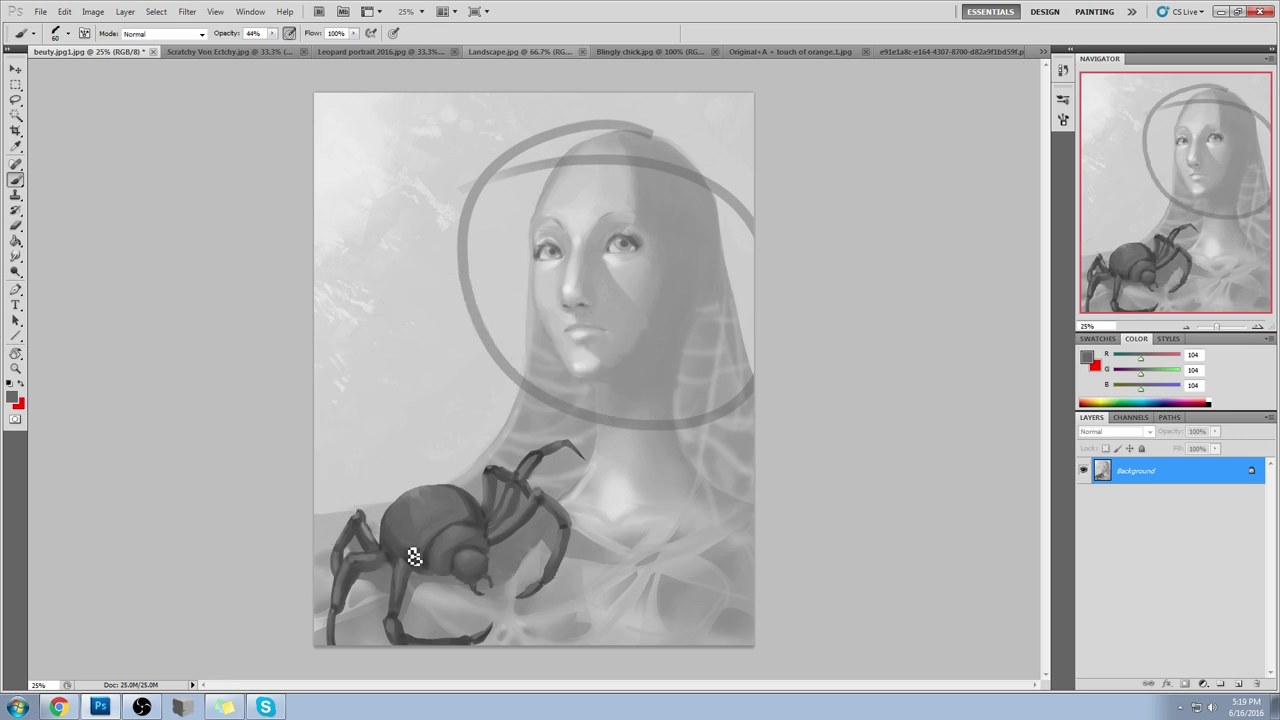
drag(318, 490, 692, 455)
drag(679, 525, 540, 588)
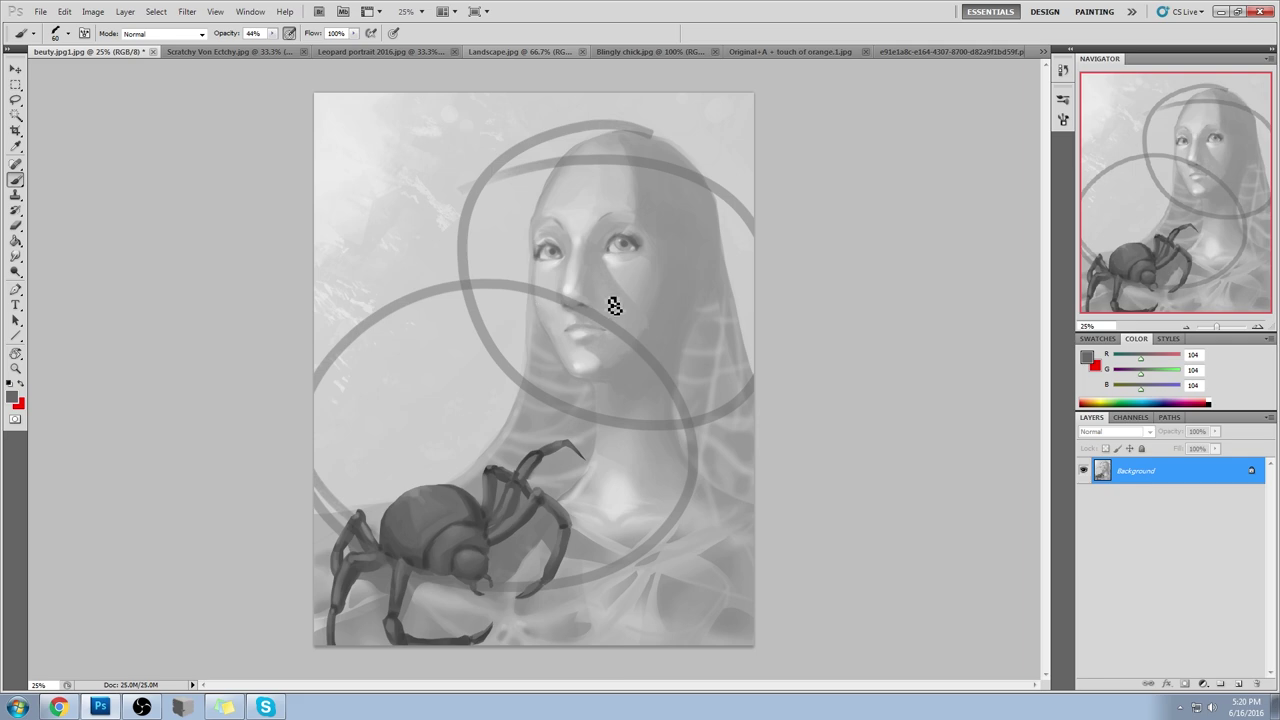
key(ctrl+alt+z)
key(ctrl+alt+z)
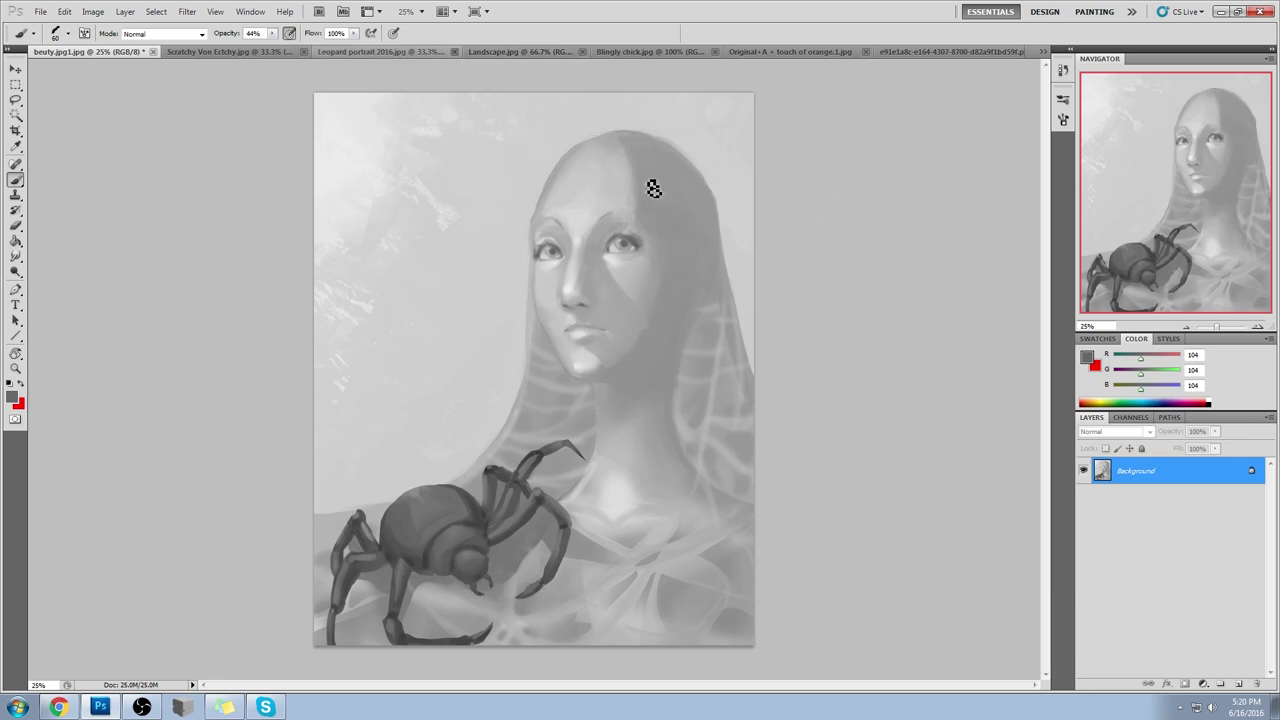
Step: Sample greys from the face, left eye and veil, ending on mid-grey 162/162/162
alt+click(635, 266)
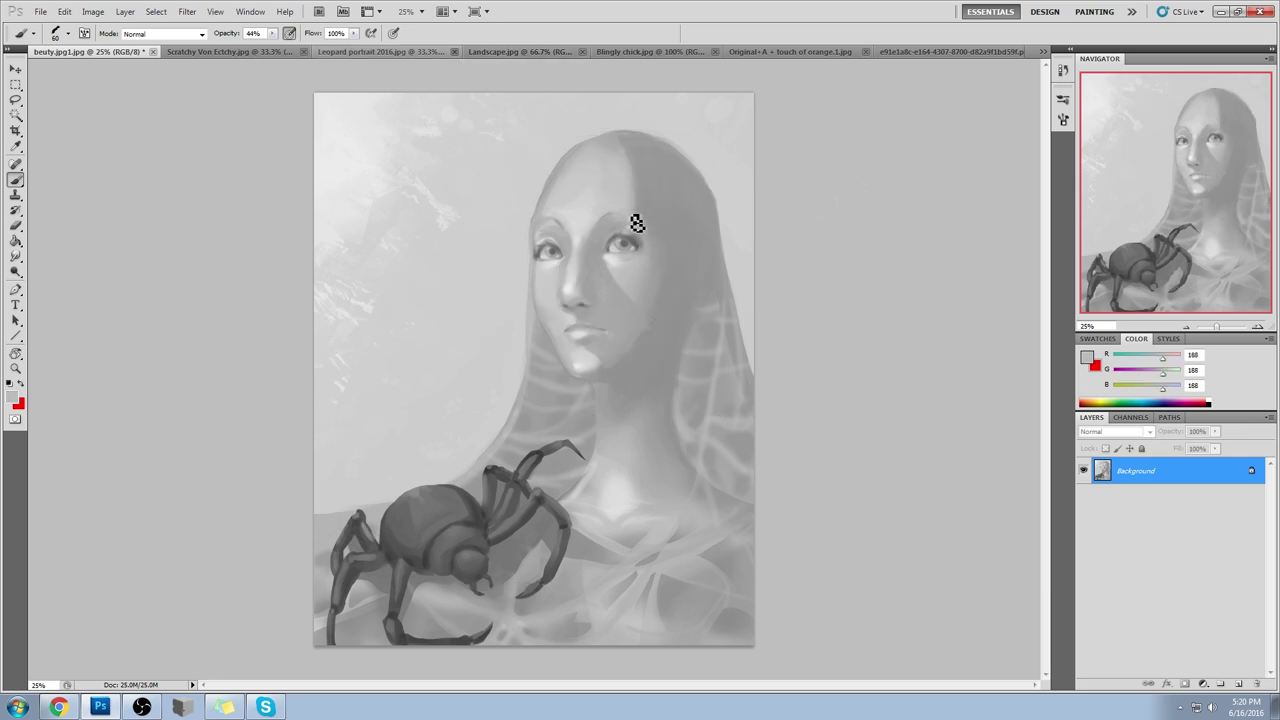
alt+click(562, 228)
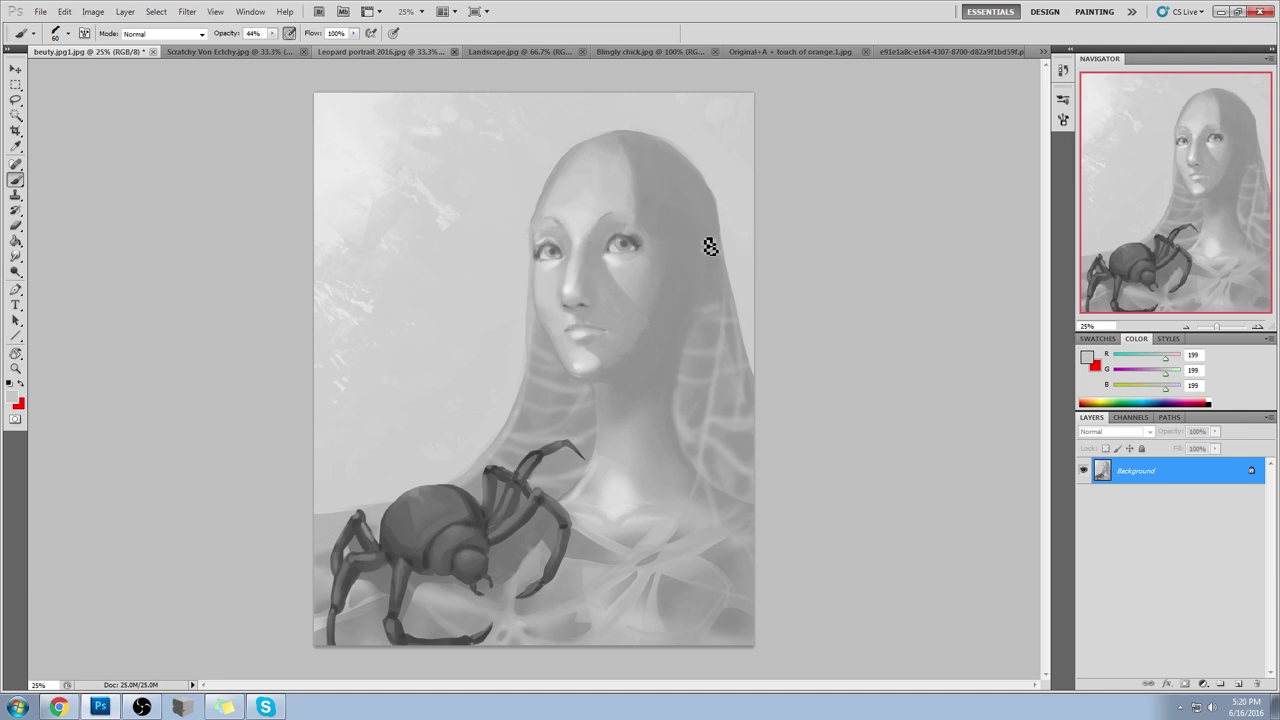
alt+click(695, 472)
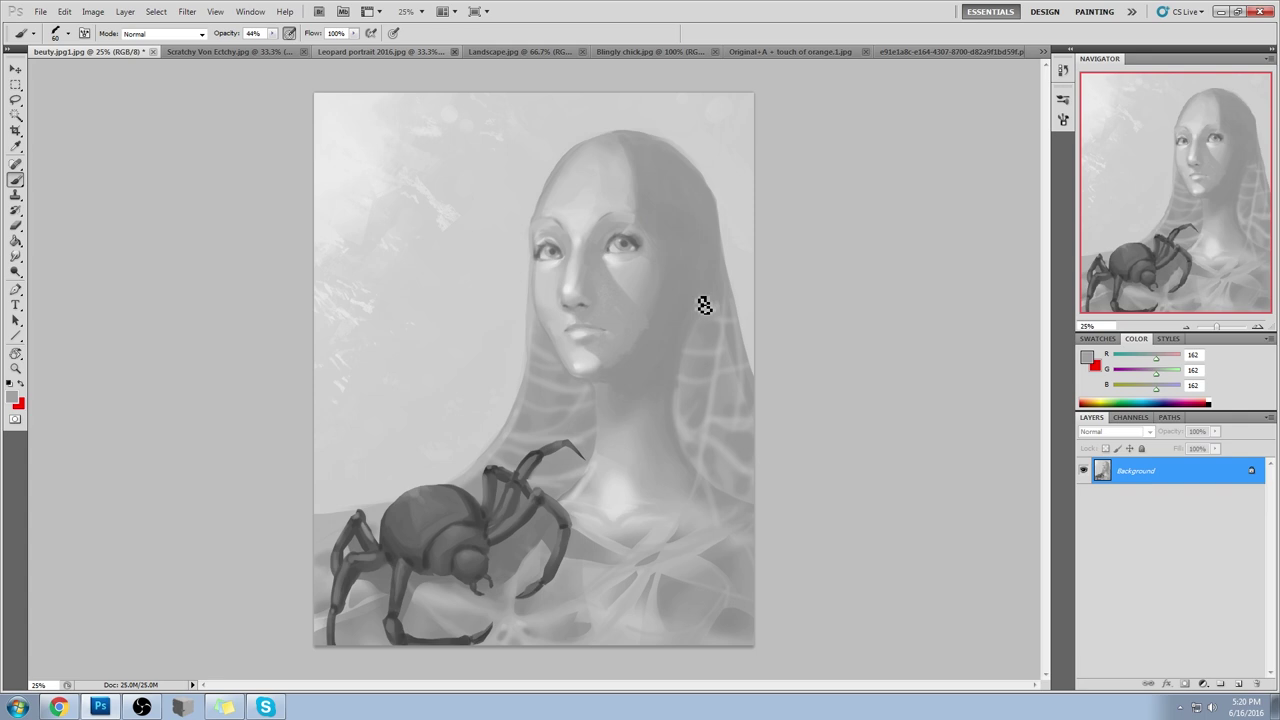
shift+click(743, 634)
key(ctrl+z)
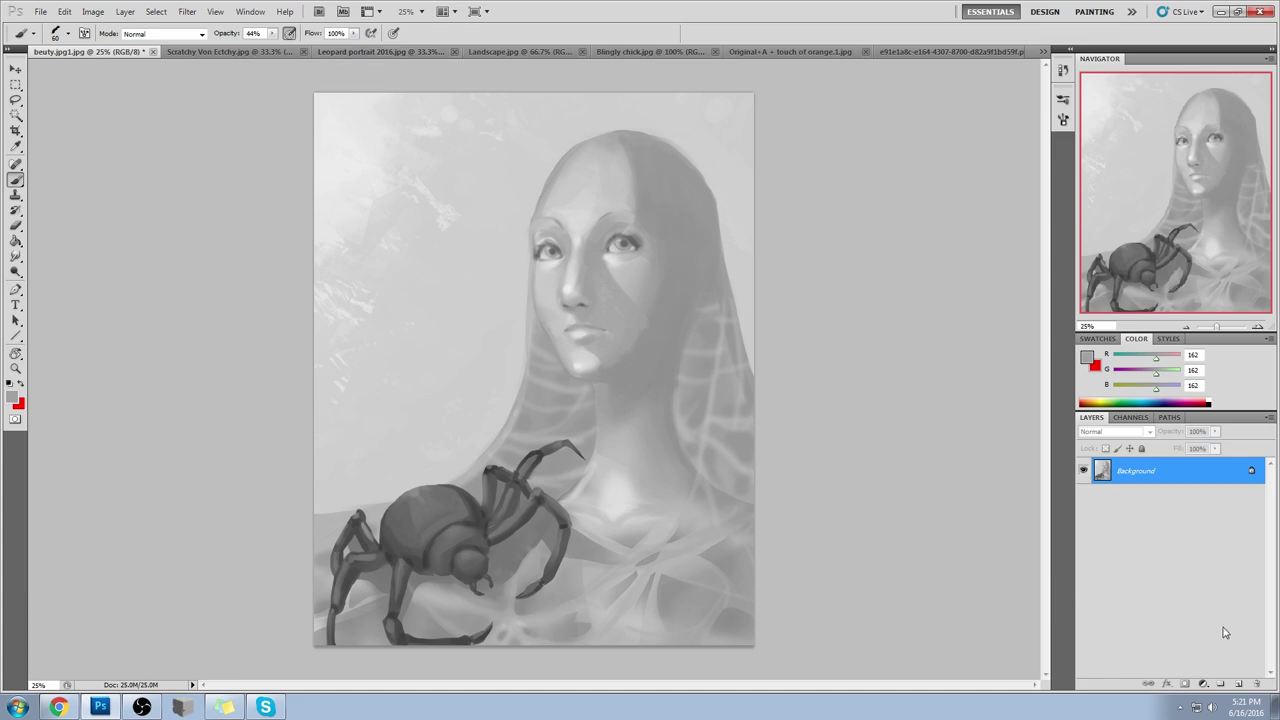
Step: Add a new layer and set the brush to dark grey 44/44/44 at 100% opacity
click(1238, 684)
click(1090, 348)
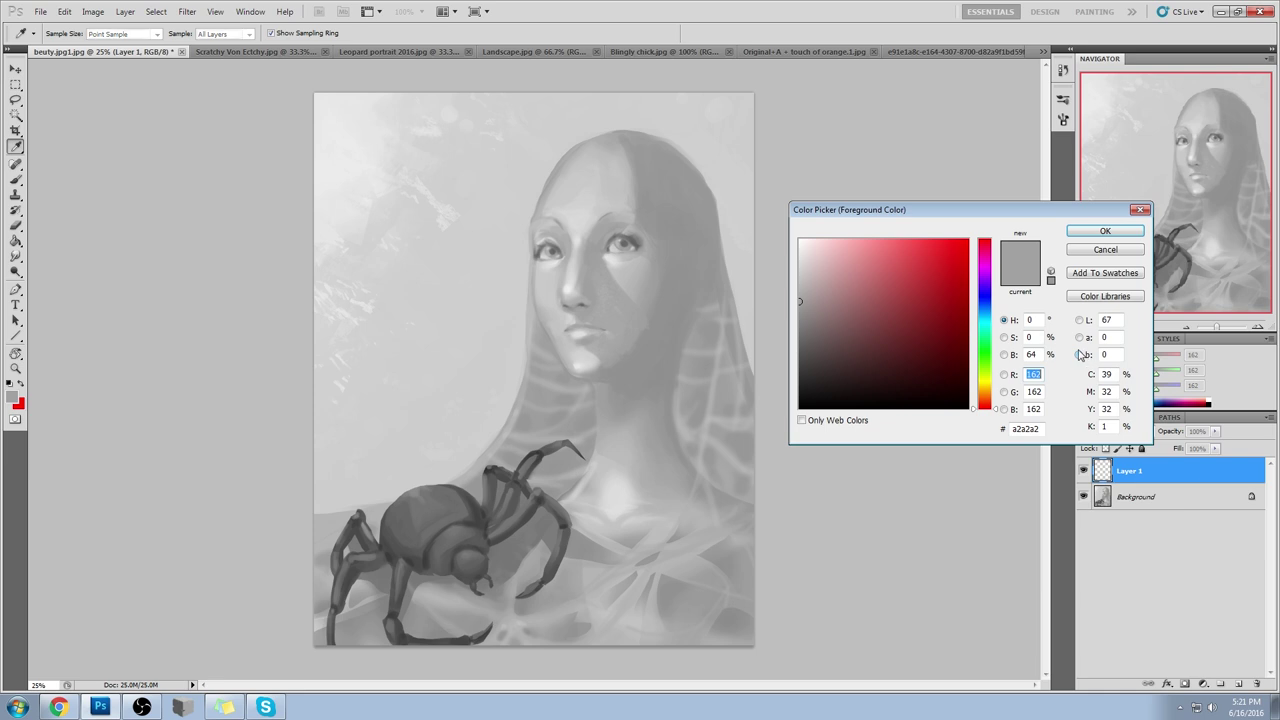
click(1087, 232)
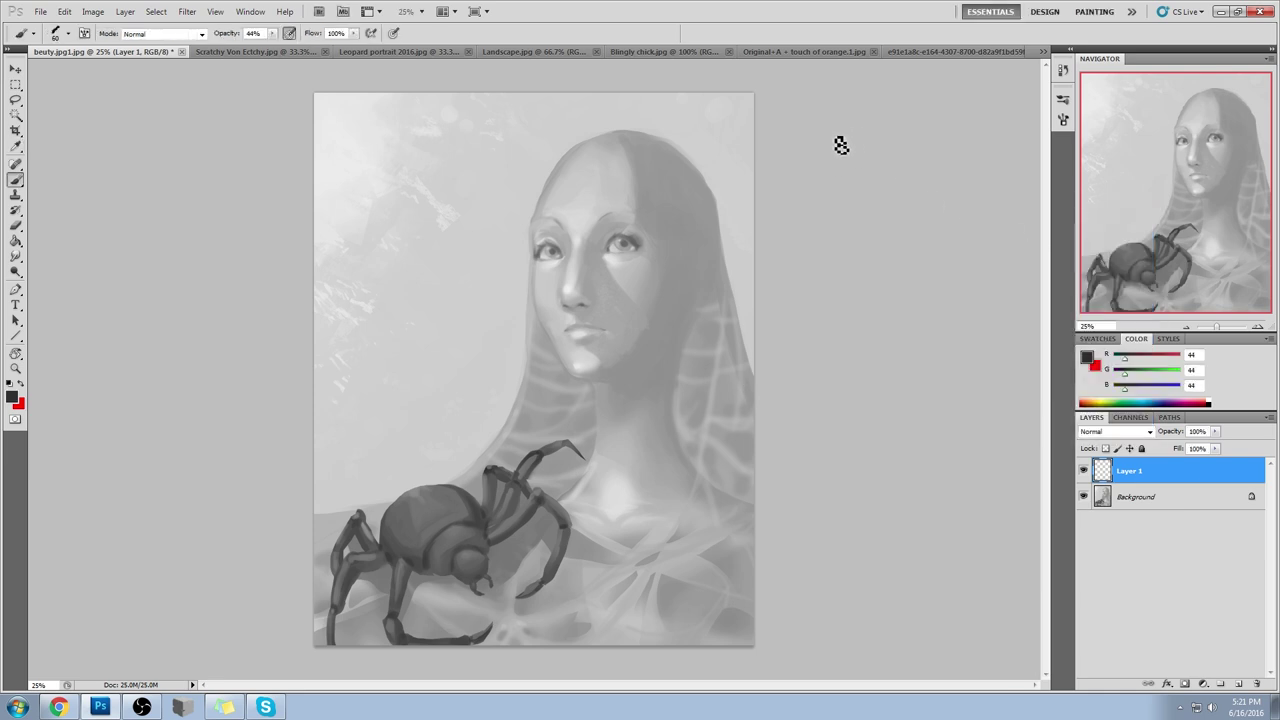
drag(272, 35, 297, 86)
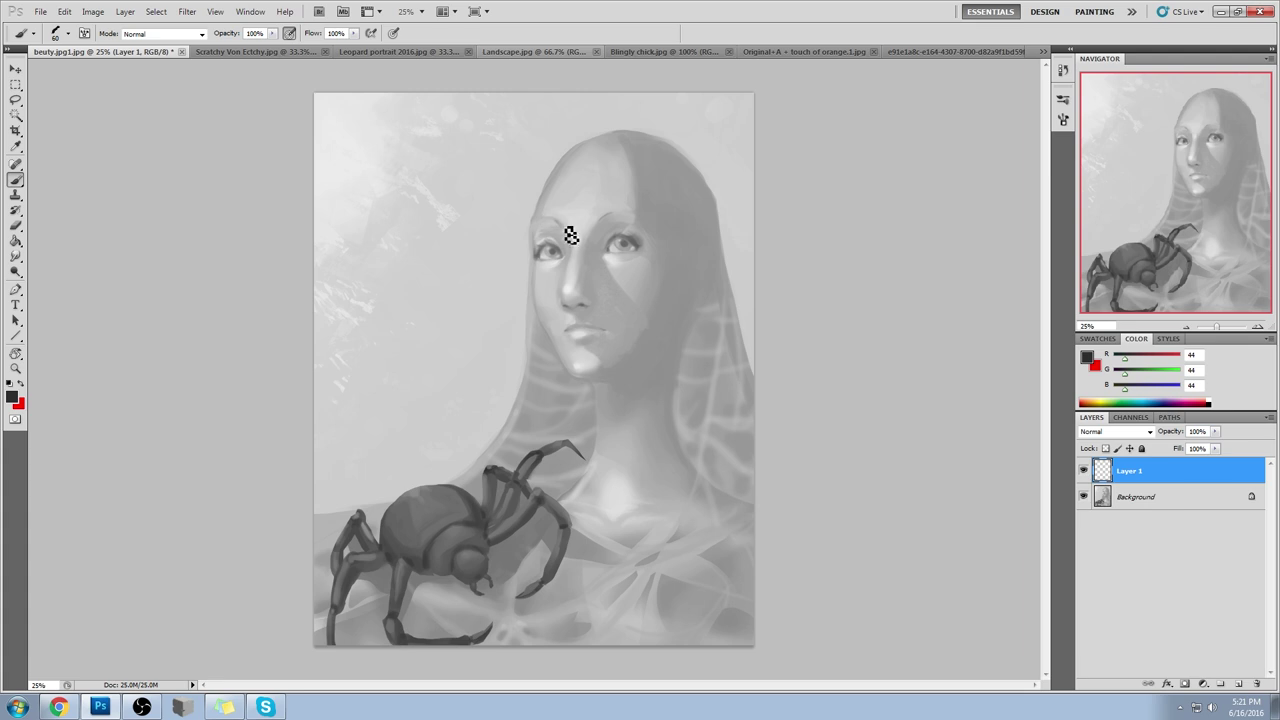
Step: Try dark strokes around the head, spider and eyes and a long zigzag, undoing each
mouse_move(688, 173)
mouse_down()
mouse_move(532, 250)
mouse_move(691, 351)
mouse_up()
key(ctrl+z)
mouse_move(340, 482)
mouse_down()
mouse_move(634, 514)
mouse_move(548, 600)
mouse_up()
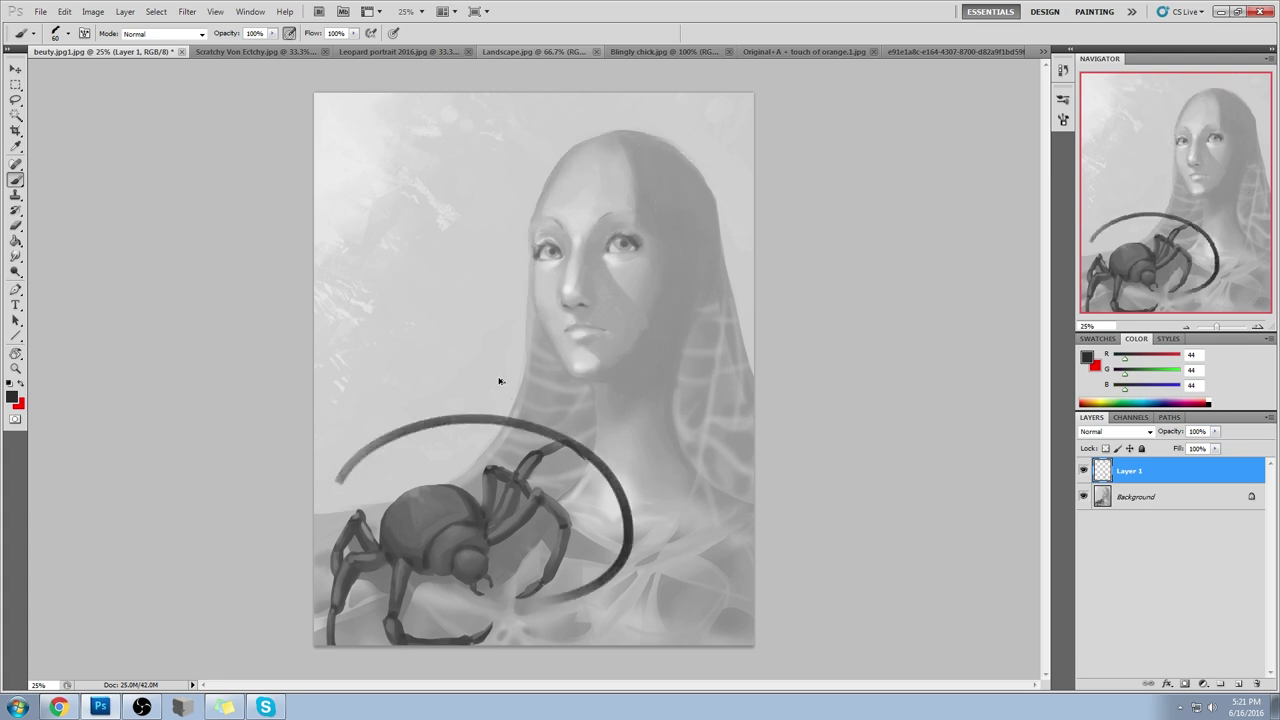
key(ctrl+z)
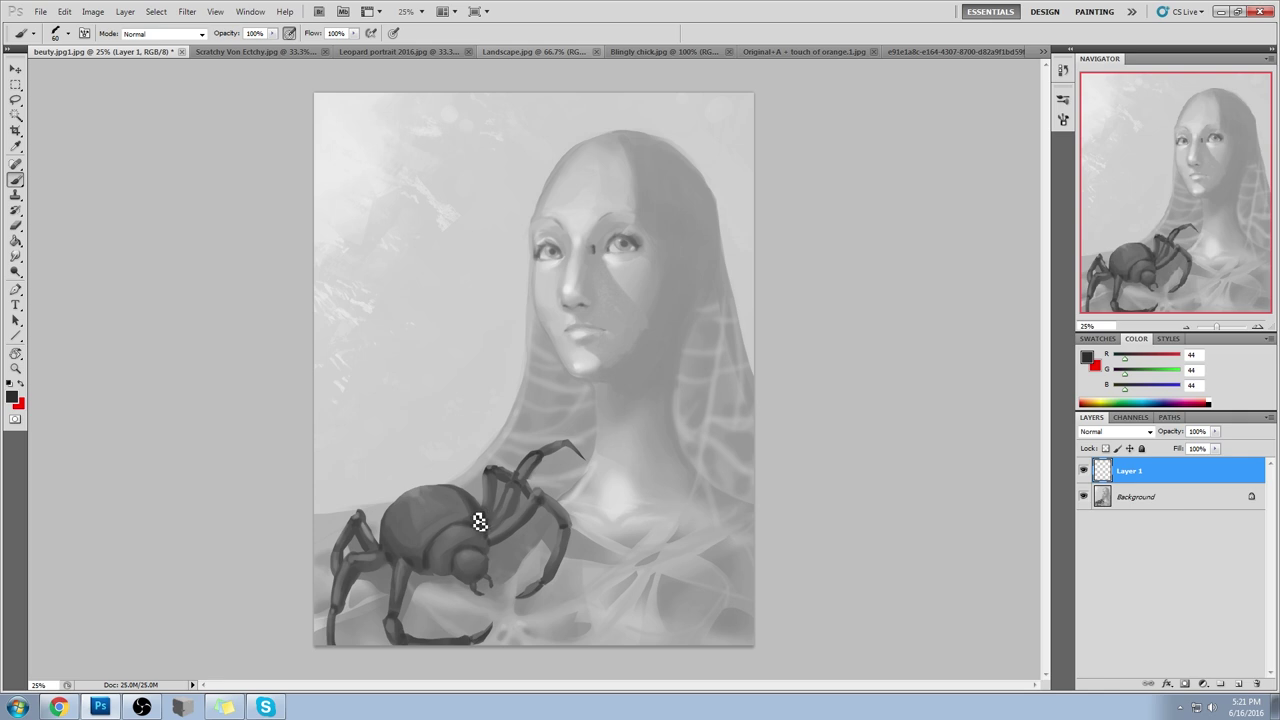
drag(592, 244, 592, 252)
key(ctrl+z)
mouse_move(358, 172)
mouse_down()
mouse_move(380, 228)
mouse_move(558, 443)
mouse_move(706, 554)
mouse_up()
key(ctrl+z)
Step: Draw and undo two zigzags, then a dark oval beside the spider with a line to the mouth, also undone
mouse_move(347, 137)
mouse_down()
mouse_move(415, 245)
mouse_move(617, 497)
mouse_move(665, 600)
mouse_up()
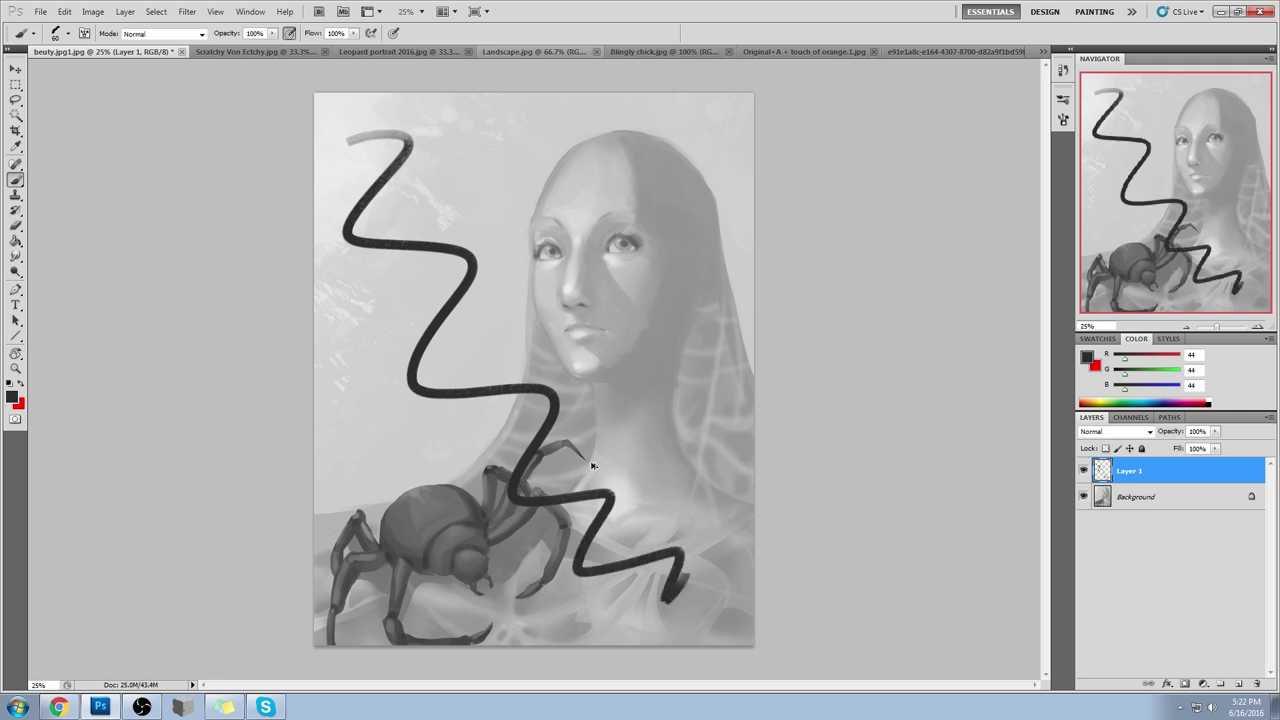
key(ctrl+z)
mouse_move(357, 155)
mouse_down()
mouse_move(454, 140)
mouse_move(514, 269)
mouse_move(547, 421)
mouse_move(679, 538)
mouse_up()
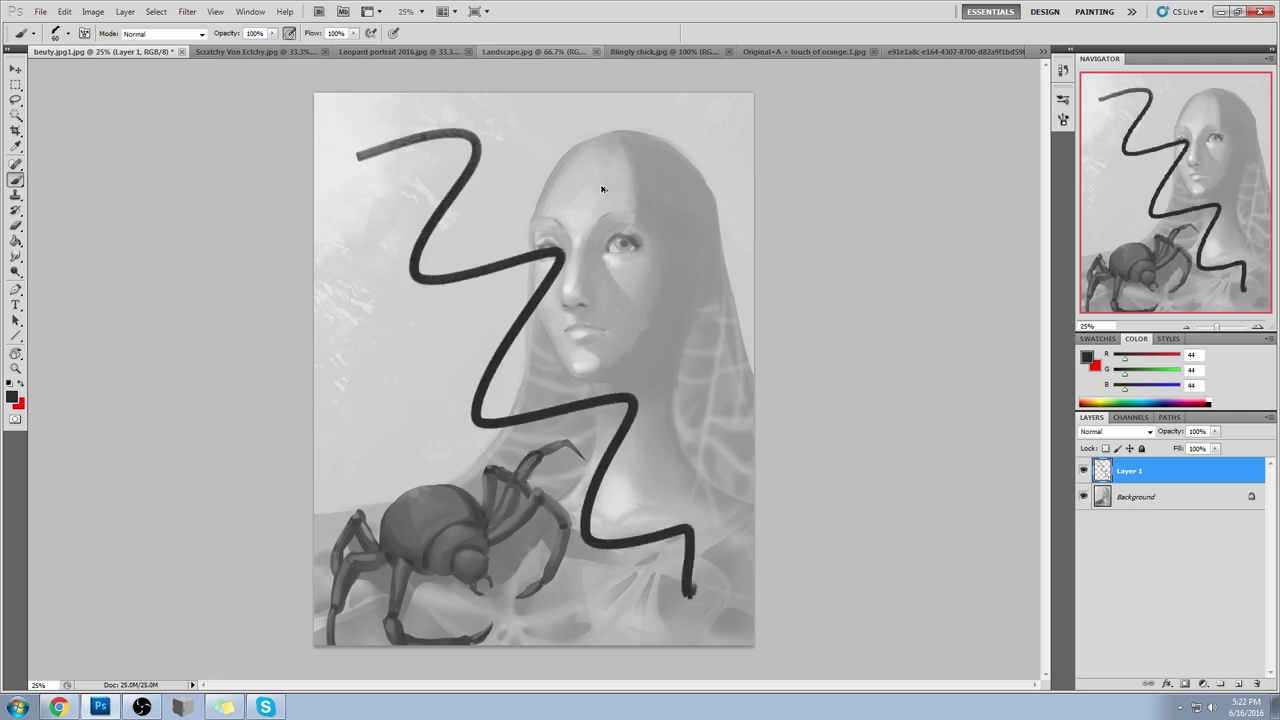
key(ctrl+z)
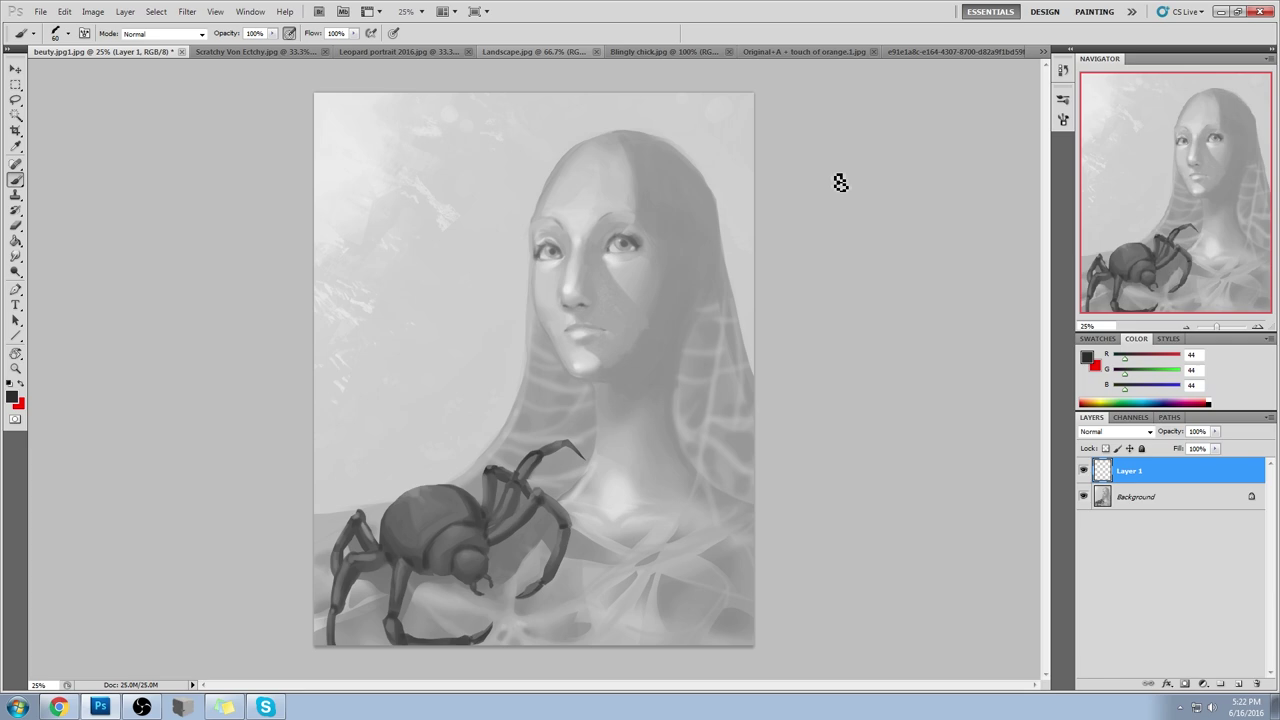
mouse_move(403, 517)
mouse_down()
mouse_move(437, 403)
mouse_move(415, 513)
mouse_up()
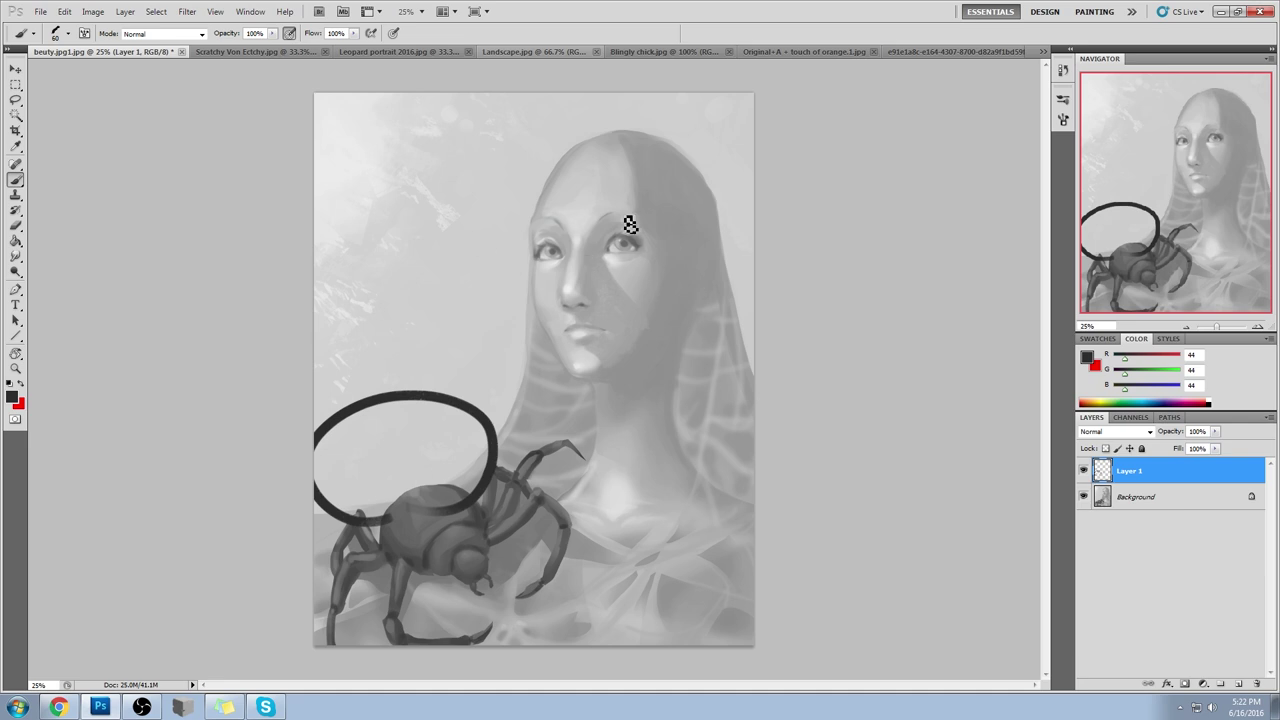
drag(480, 396, 574, 344)
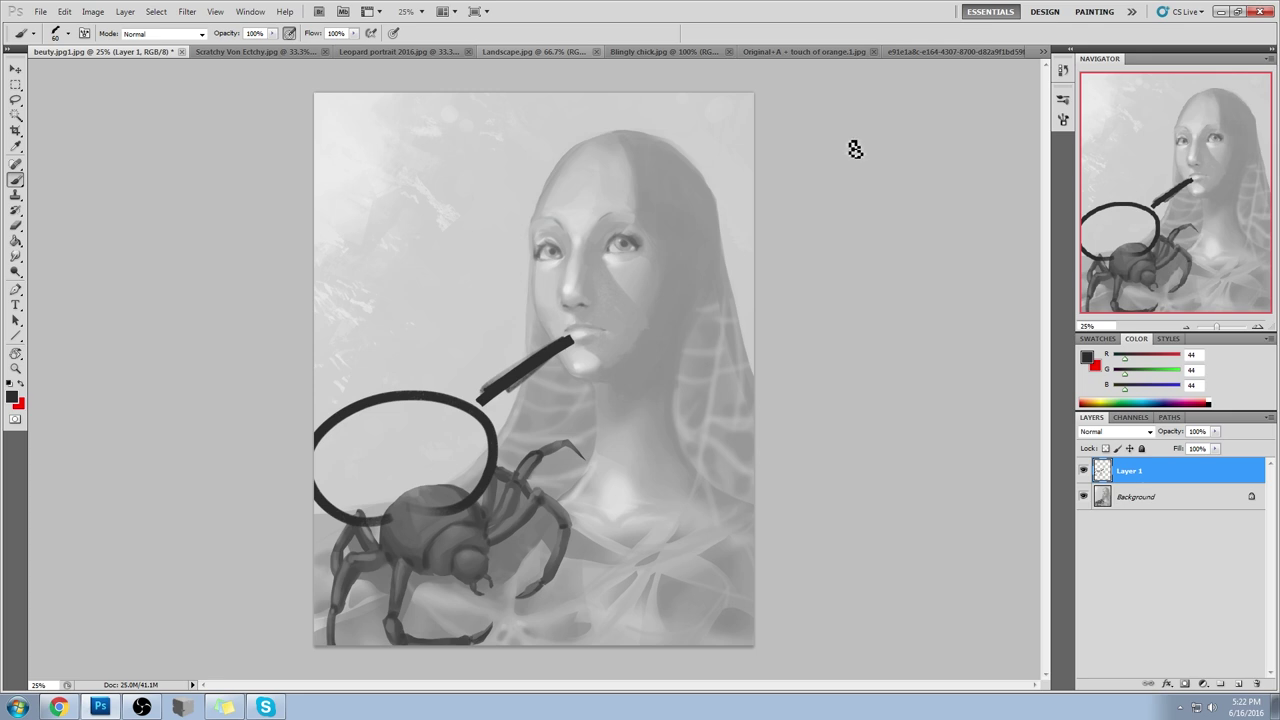
key(ctrl+alt+z)
key(ctrl+alt+z)
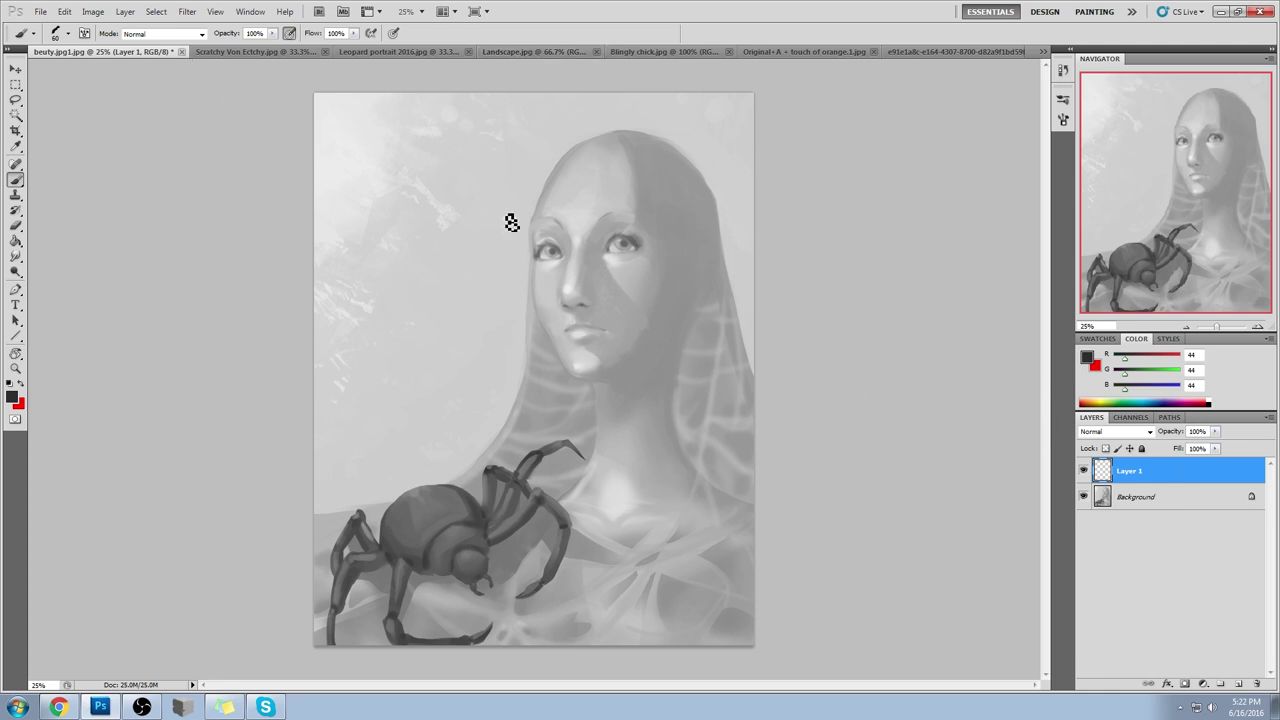
Step: Flatten the spider portrait, then close it, saving the changes and confirming JPEG Options
click(181, 52)
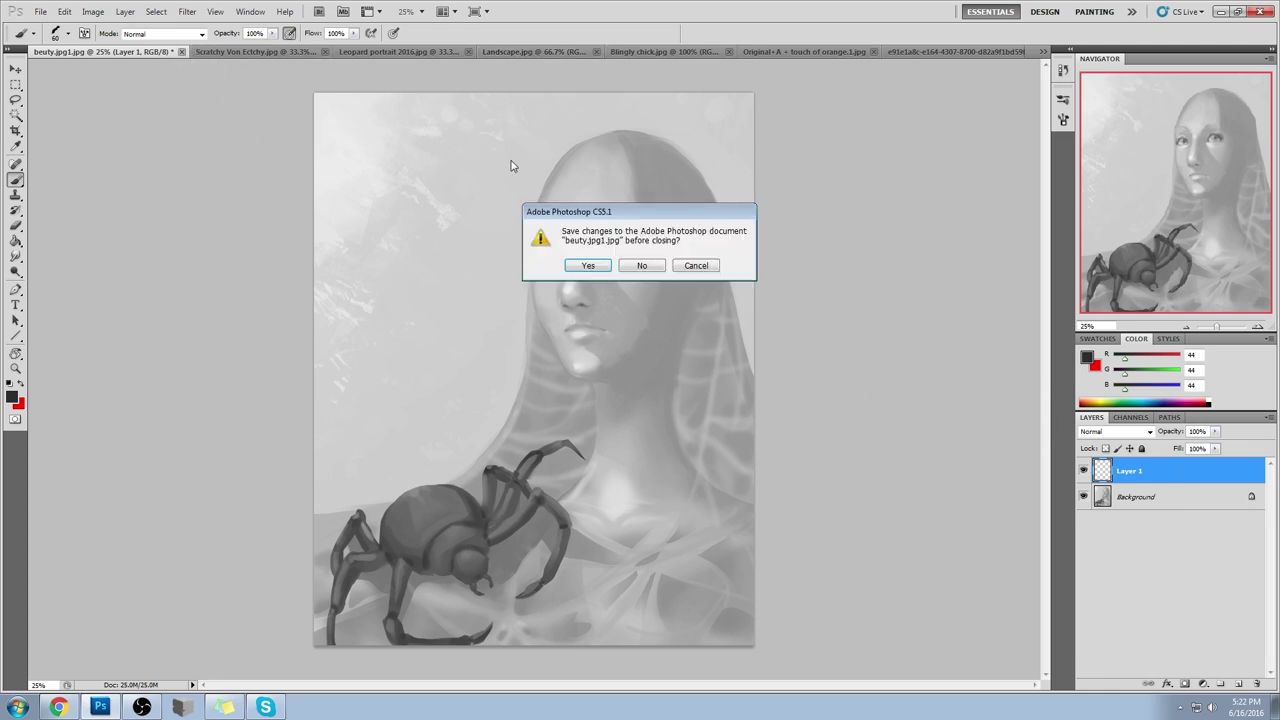
click(697, 267)
right_click(1145, 494)
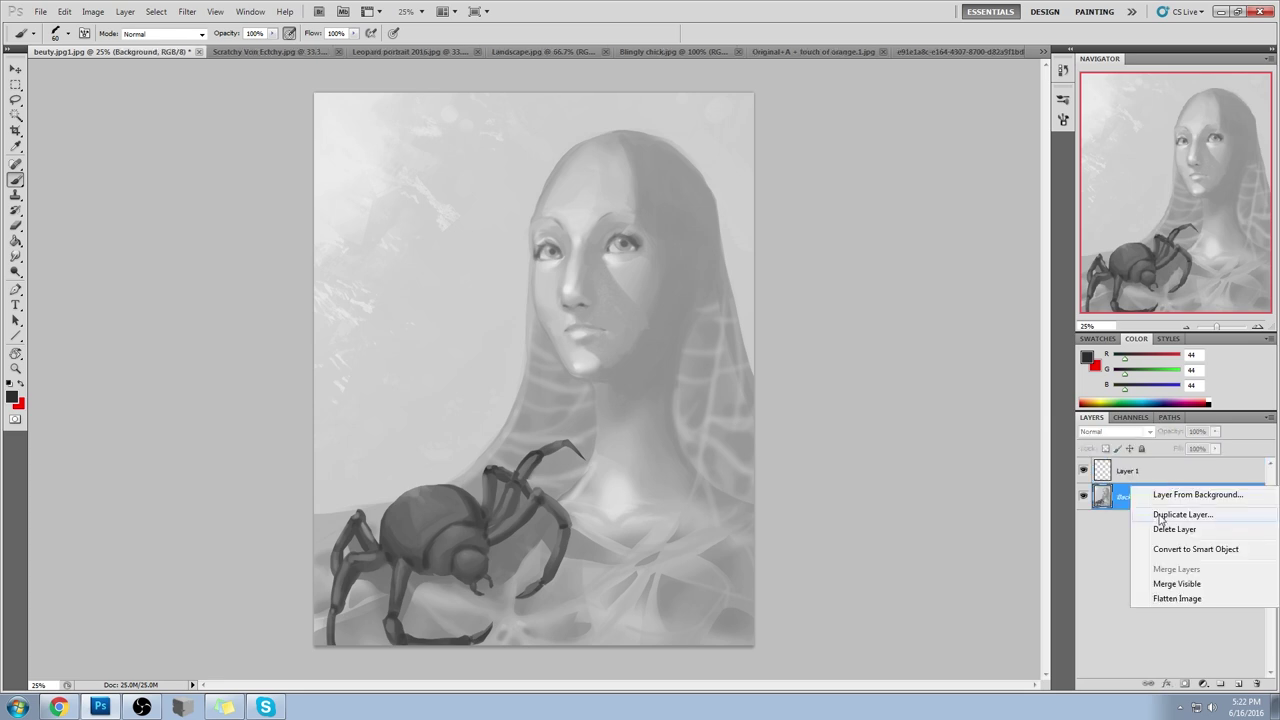
click(1176, 598)
click(153, 52)
click(588, 264)
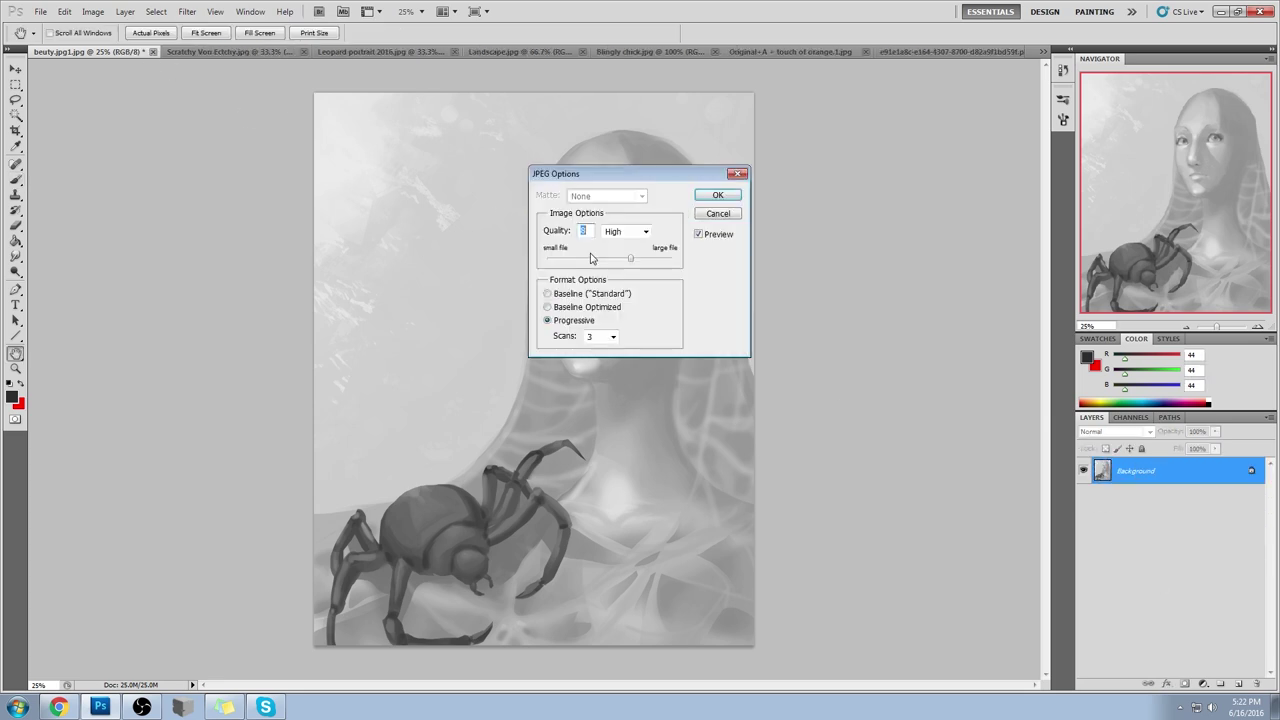
click(719, 198)
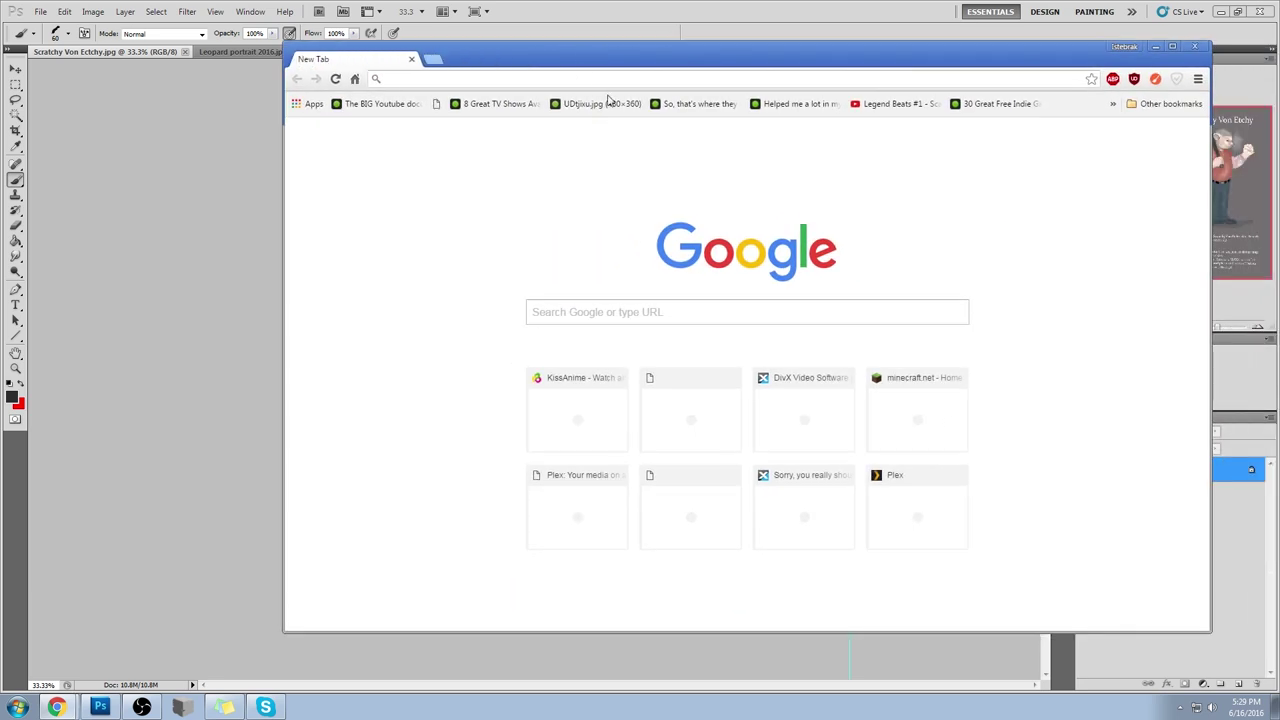
Step: Search Google Images for 'lannister armor' and preview the Tywin Lannister armor picture
text(lannister armor)
key(Return)
click(422, 150)
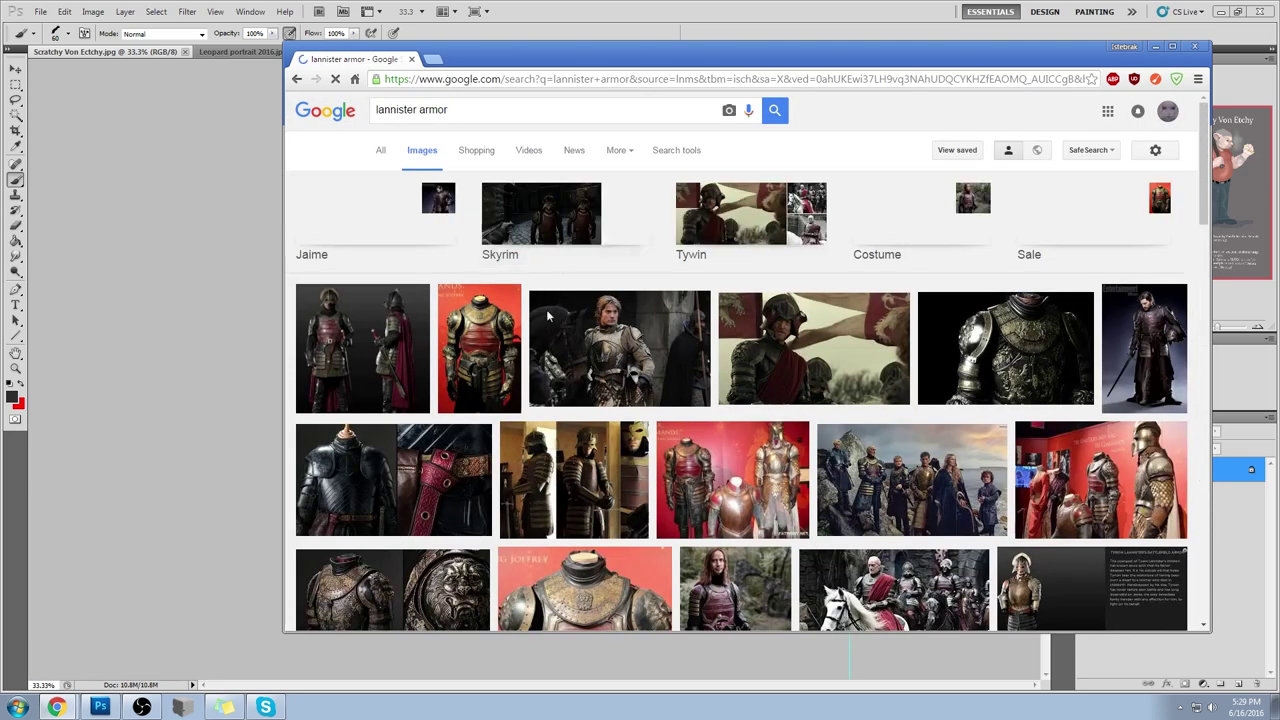
click(860, 356)
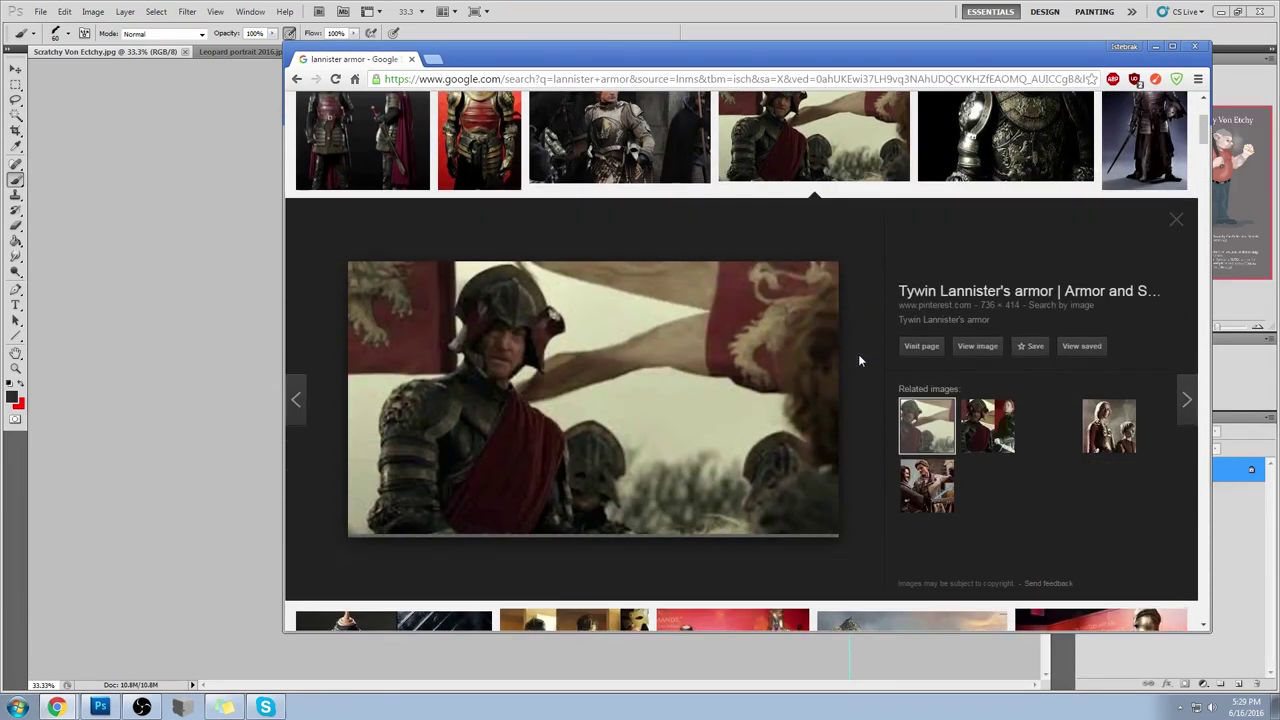
click(606, 528)
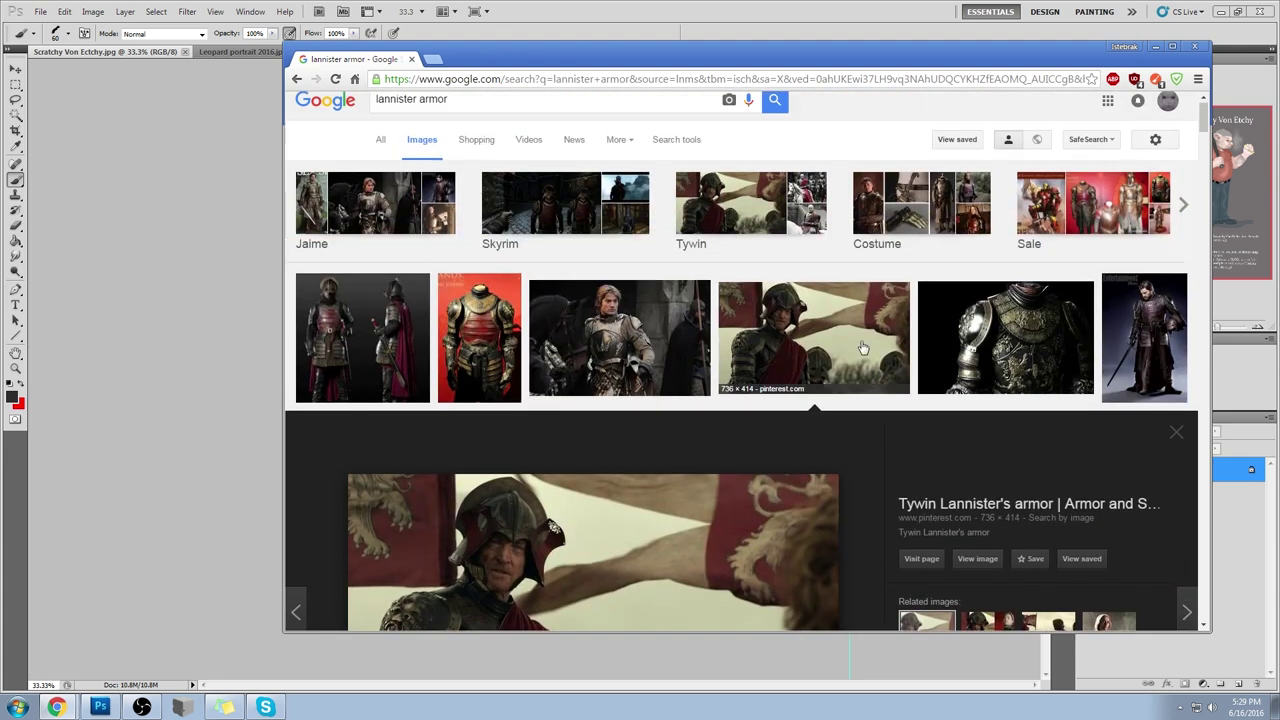
scroll(865, 343, up, 3)
drag(452, 110, 360, 115)
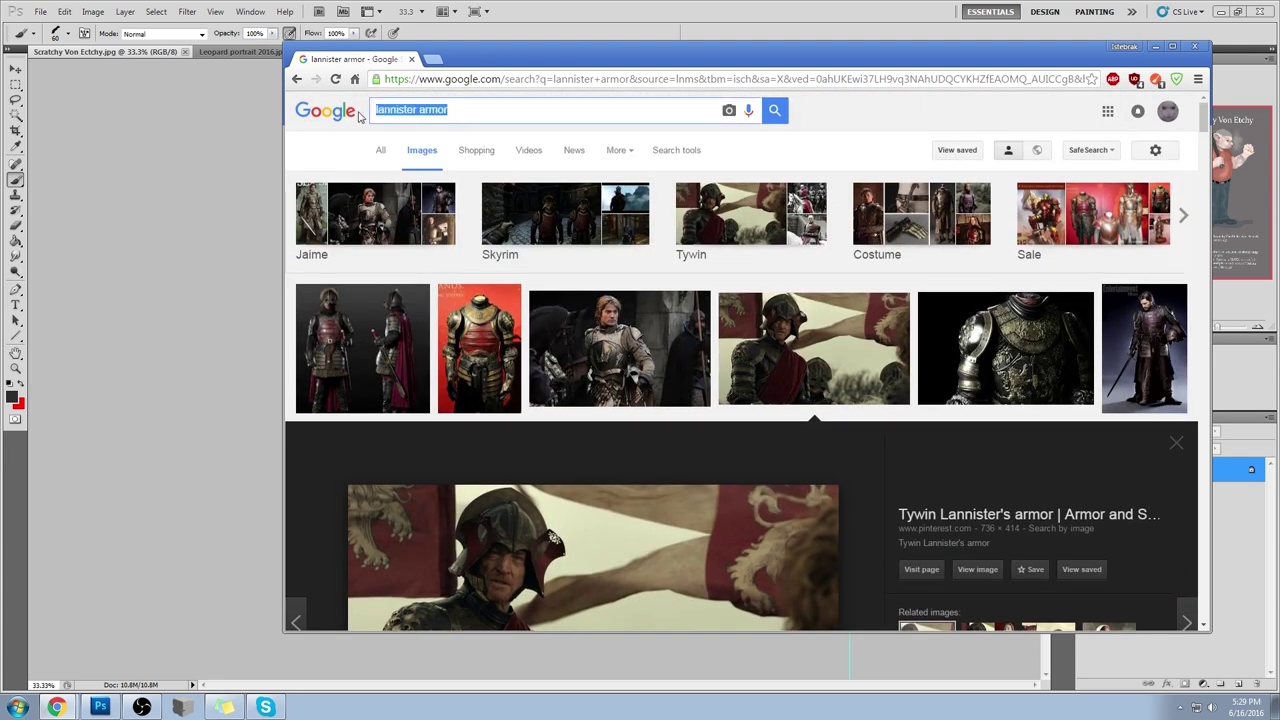
Step: Search images for 'starks armor game of thrones' and preview the fur-cloaked soldier, Robb and Ned Stark pictures
text(star)
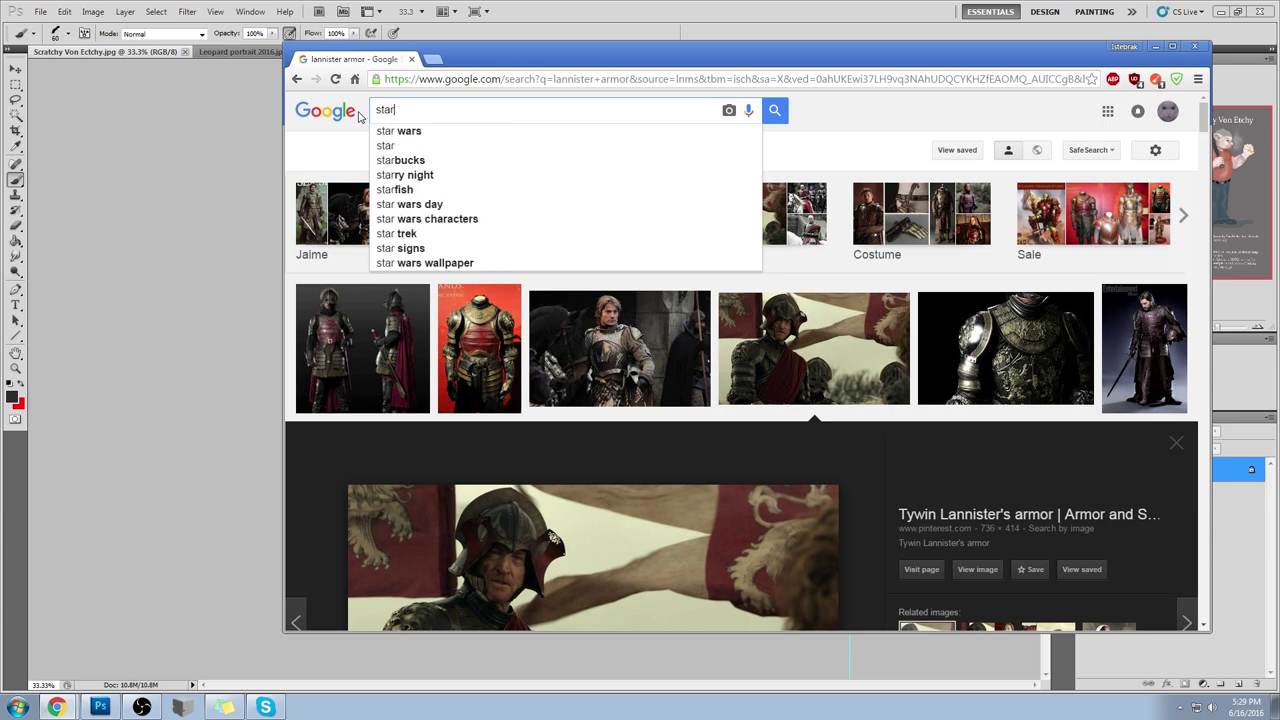
text(ks armor game of t)
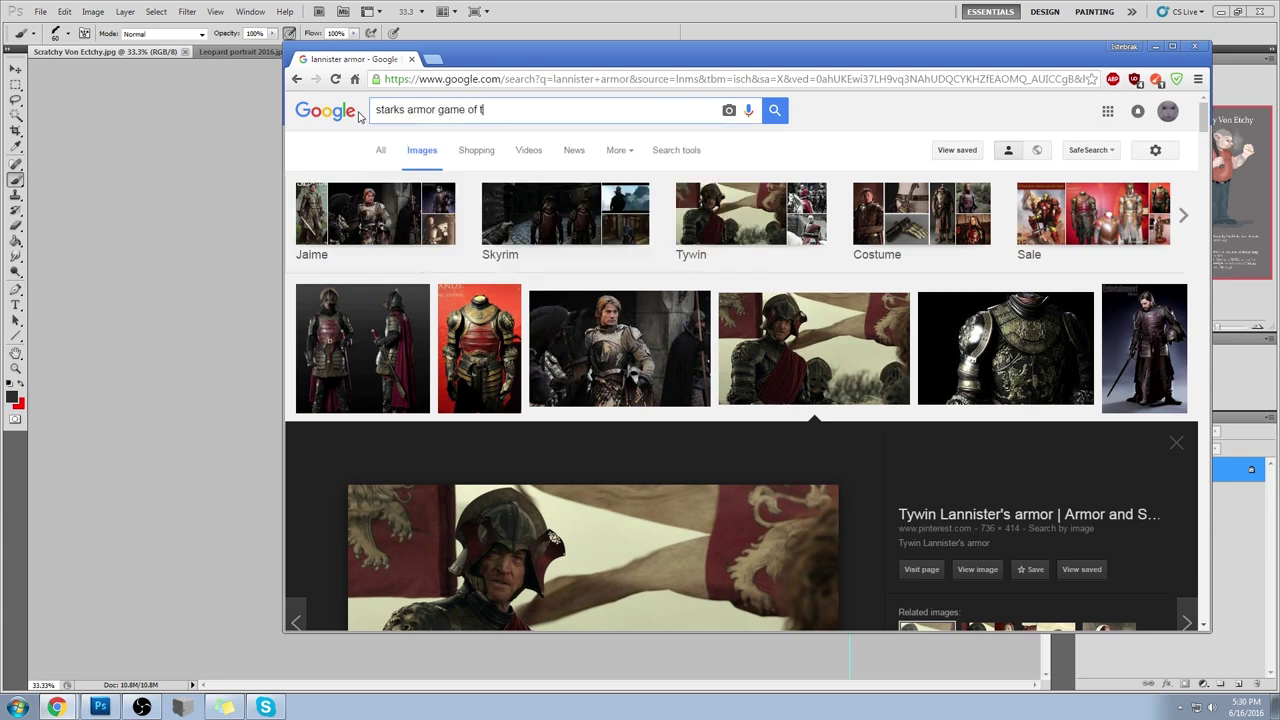
text(hrones)
key(Return)
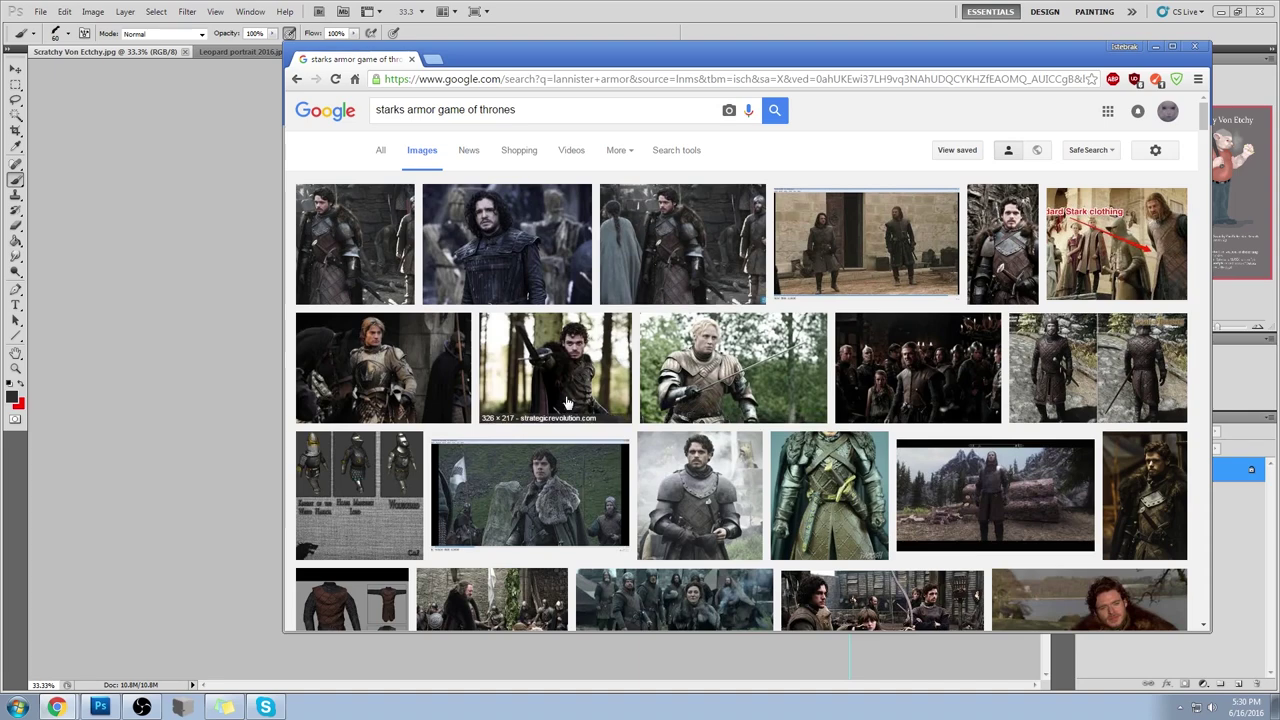
click(536, 493)
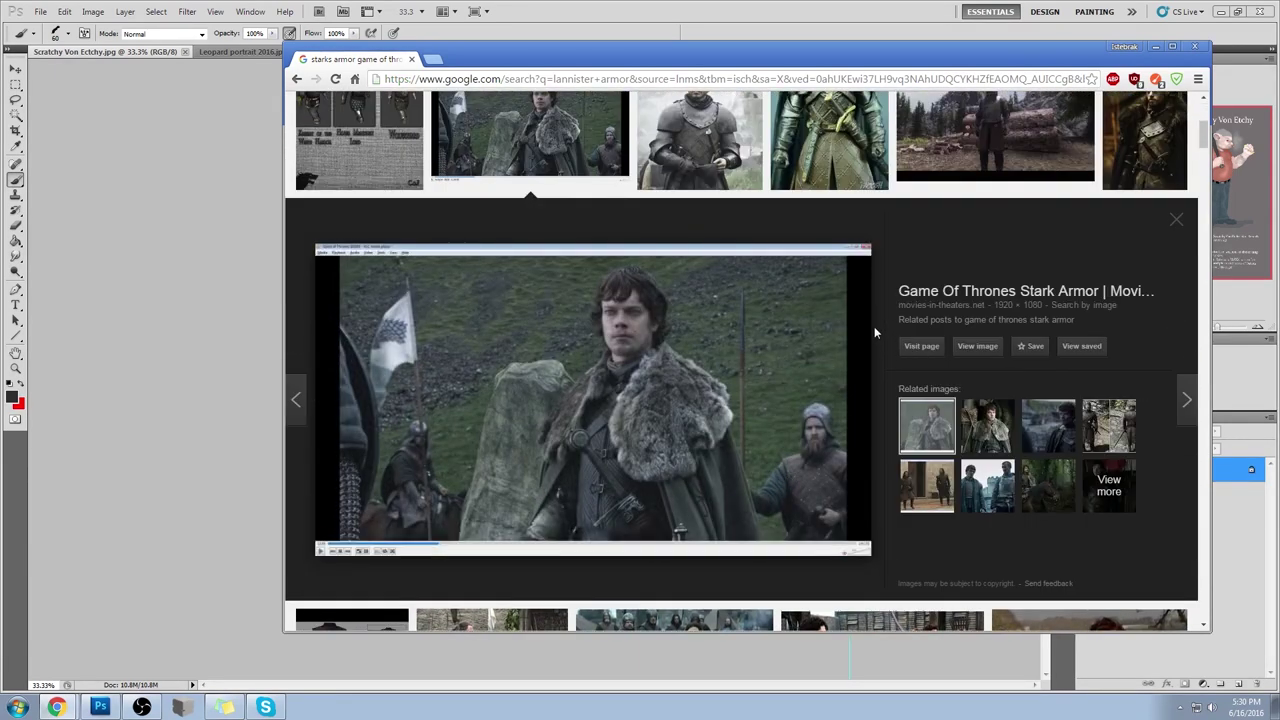
scroll(874, 326, up, 3)
click(704, 400)
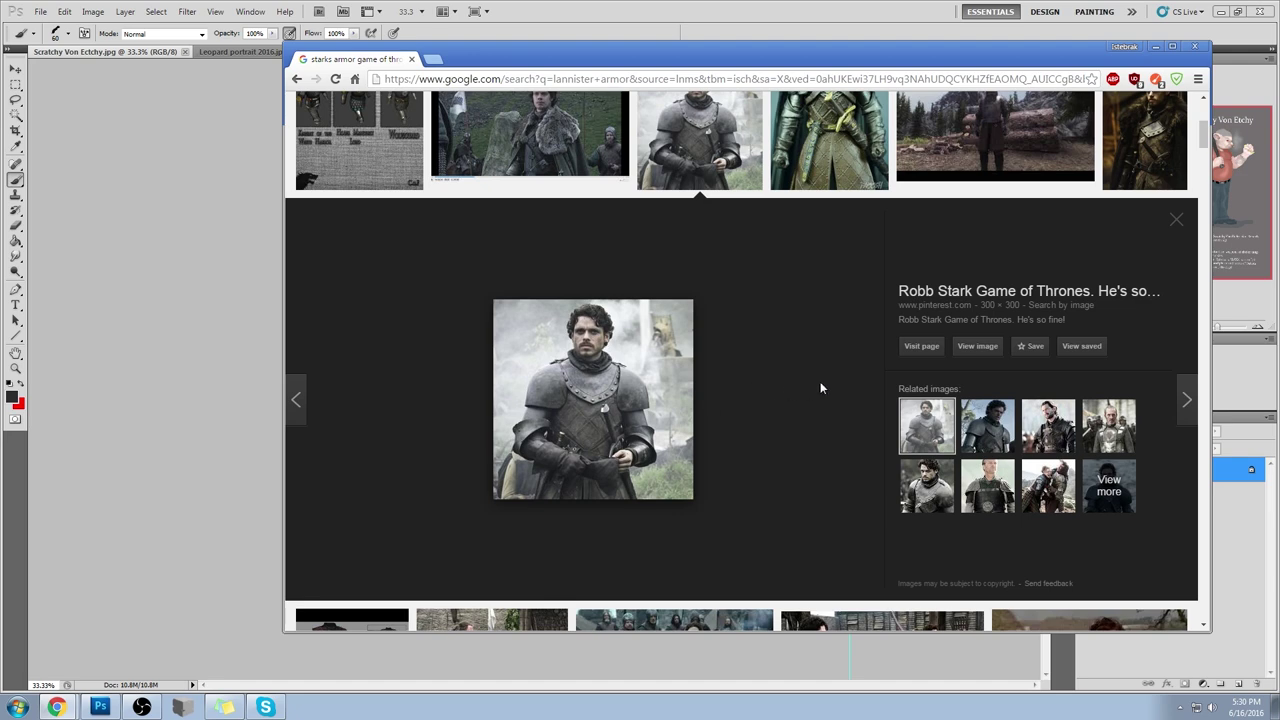
scroll(818, 375, up, 1)
scroll(786, 418, up, 5)
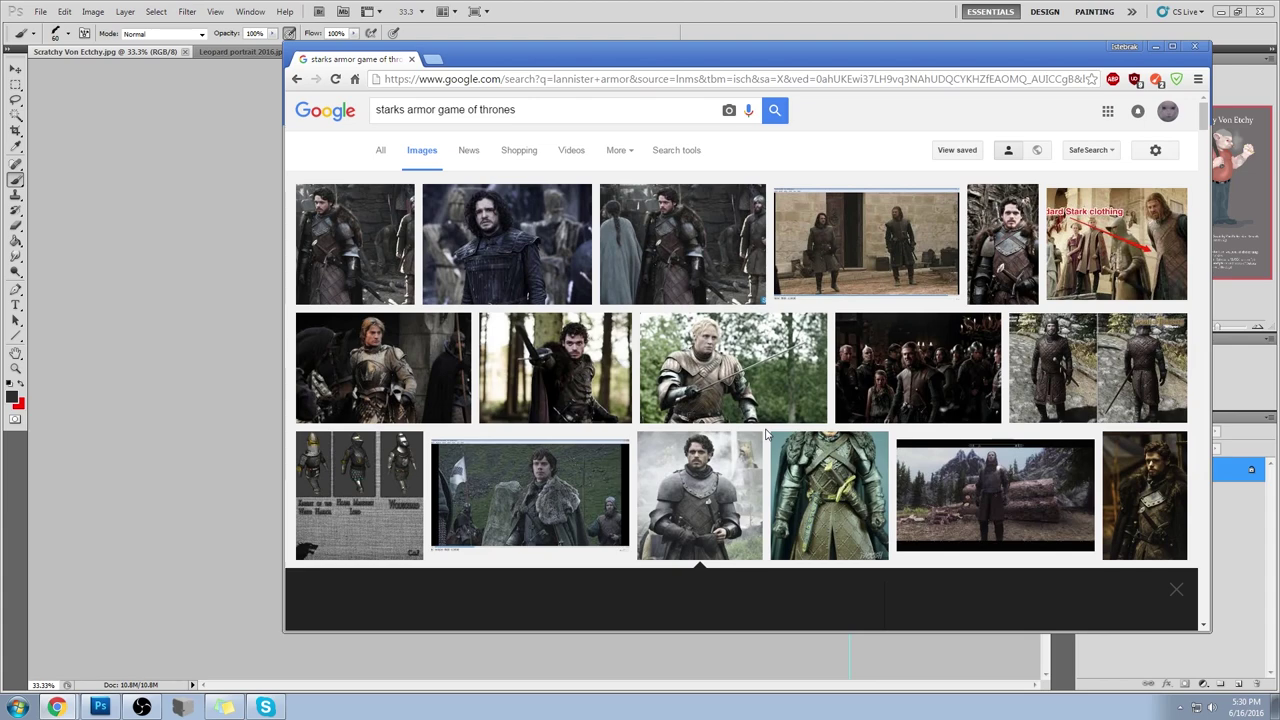
click(973, 370)
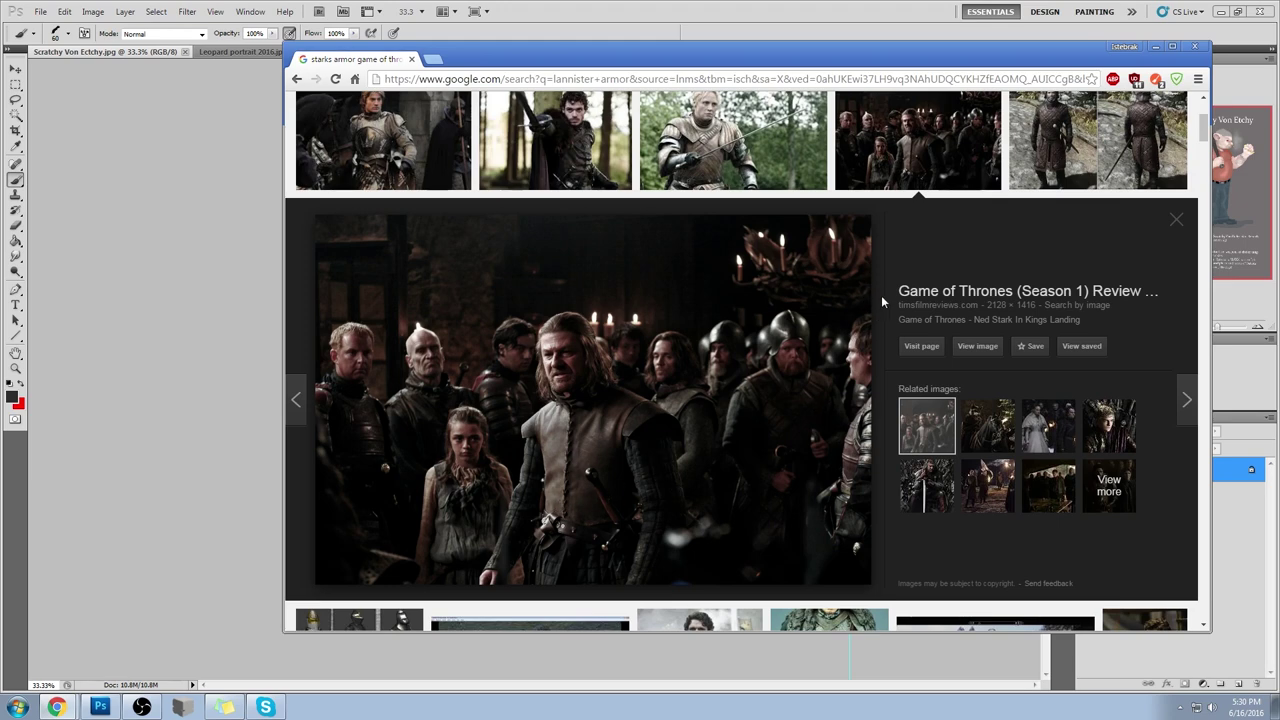
scroll(874, 287, up, 3)
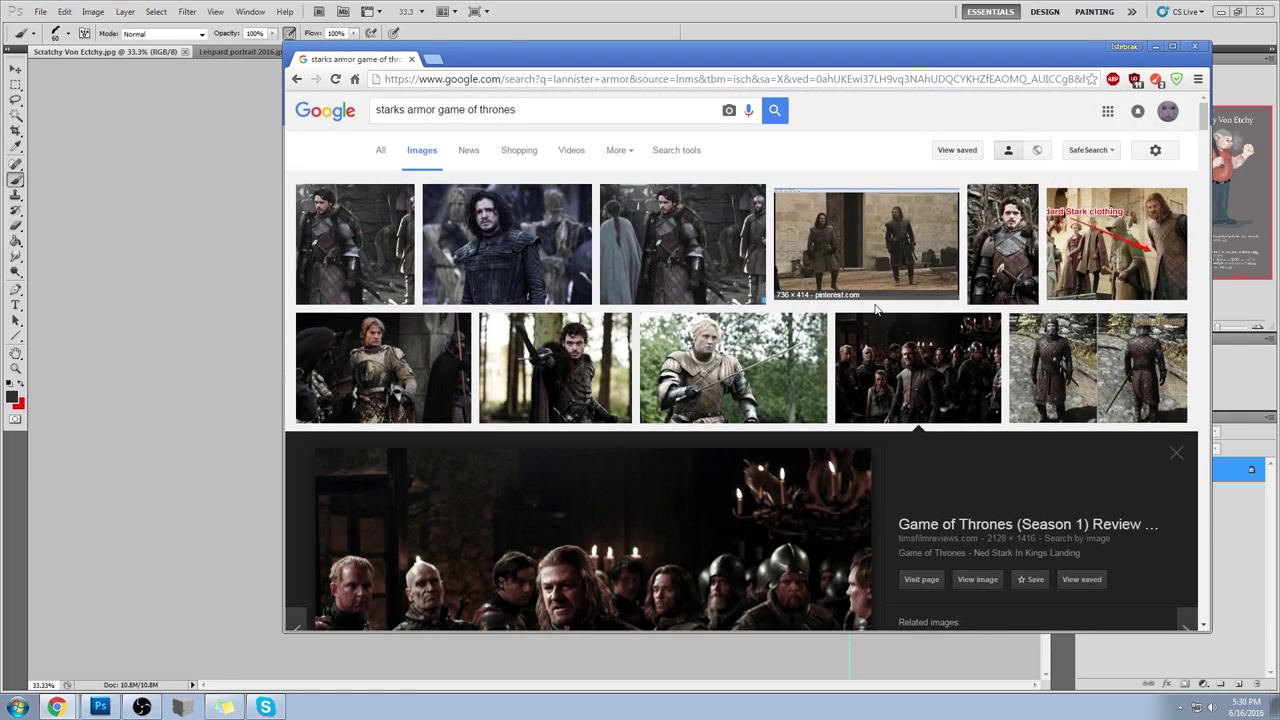
Step: Go back to the Lannister armor results, clear the search box, and close Chrome
click(297, 80)
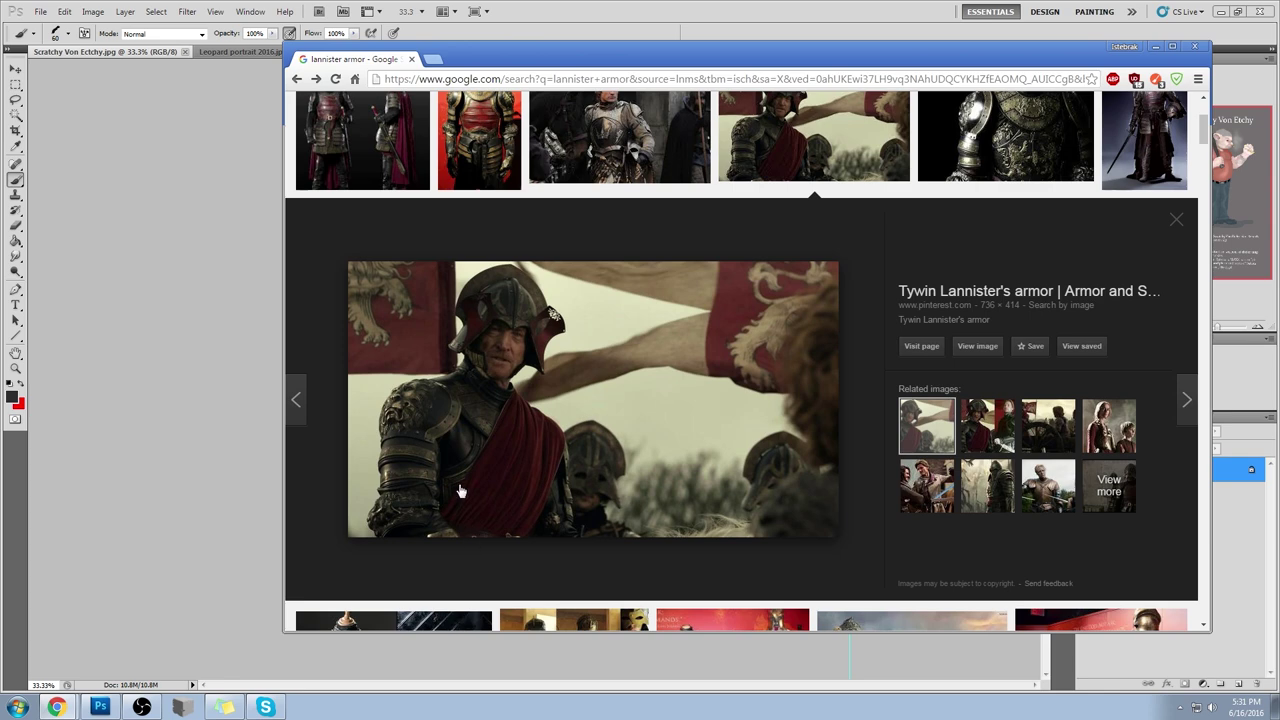
scroll(468, 500, up, 3)
drag(452, 110, 380, 124)
key(ctrl+x)
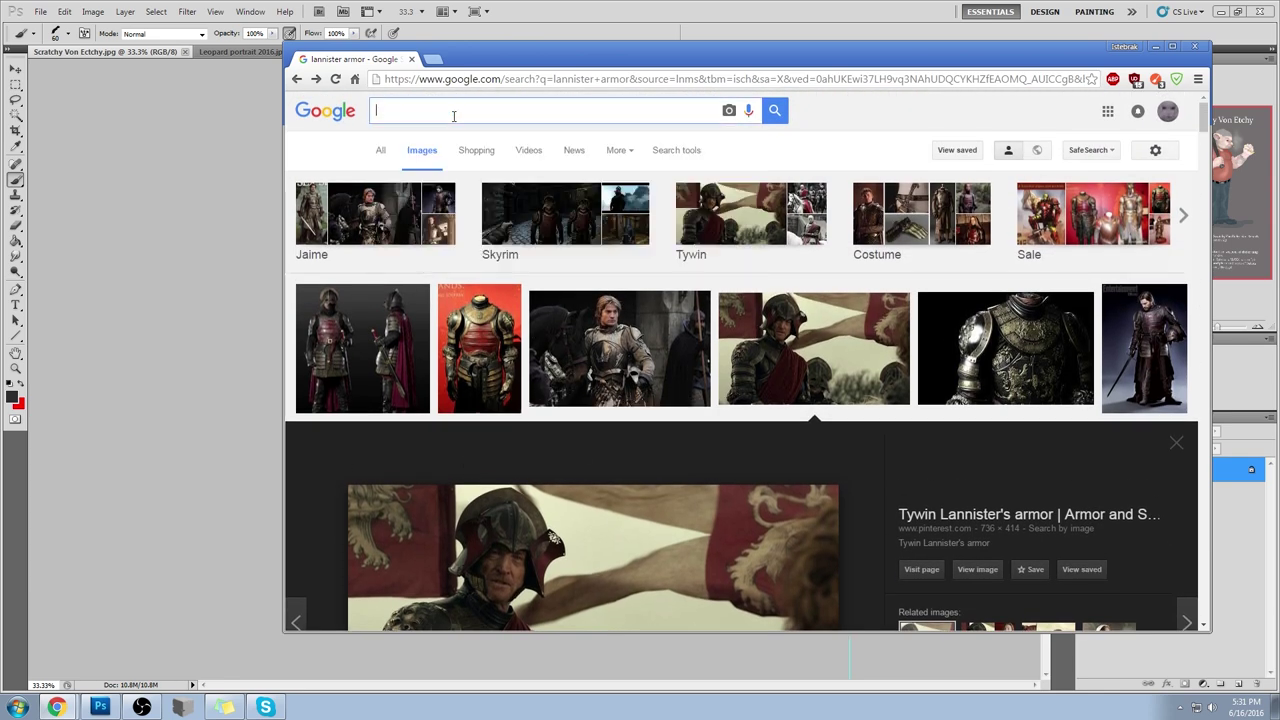
click(411, 59)
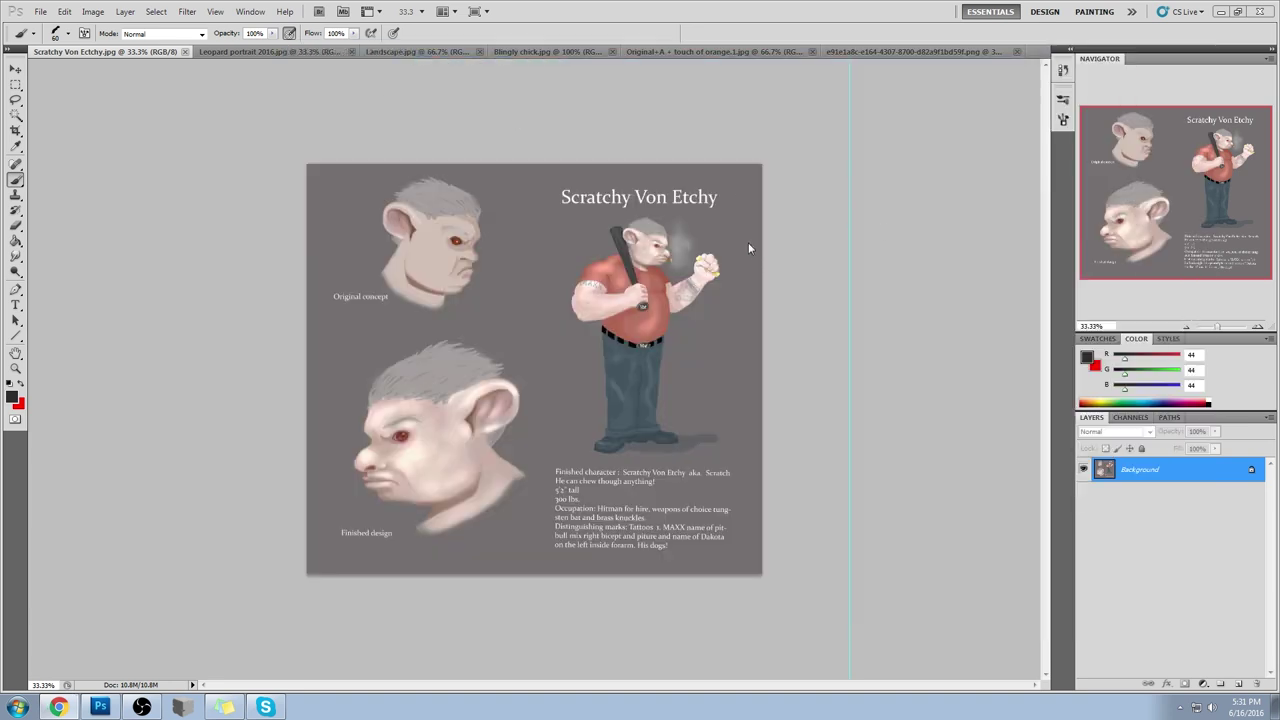
Step: With the Move tool, dismiss the locked-layer warning and undo away the vertical guide line
click(15, 69)
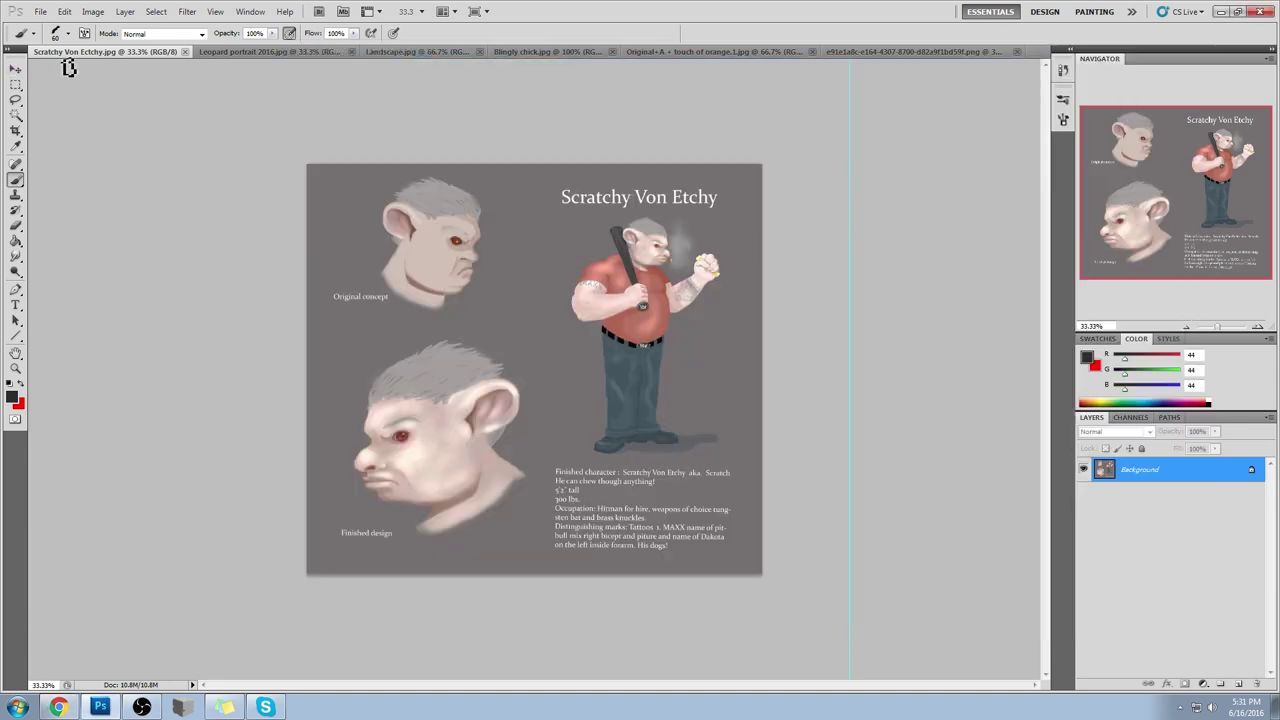
click(855, 119)
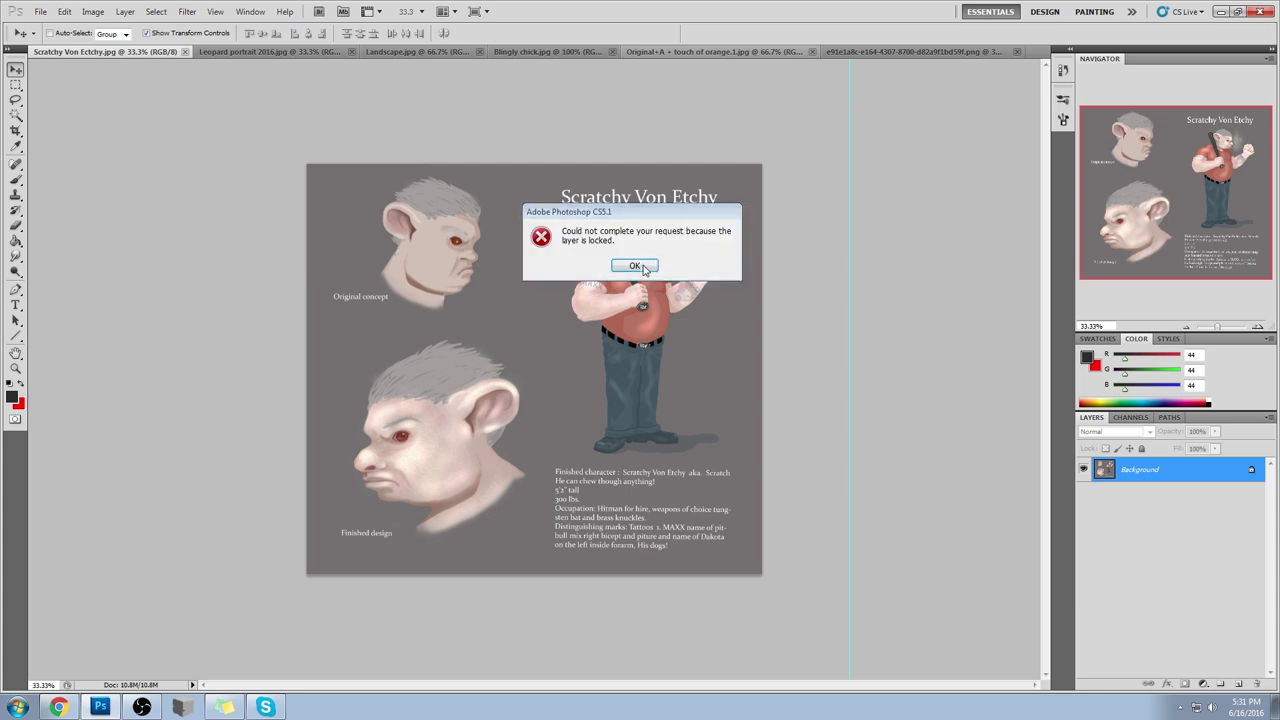
key(Return)
key(ctrl+z)
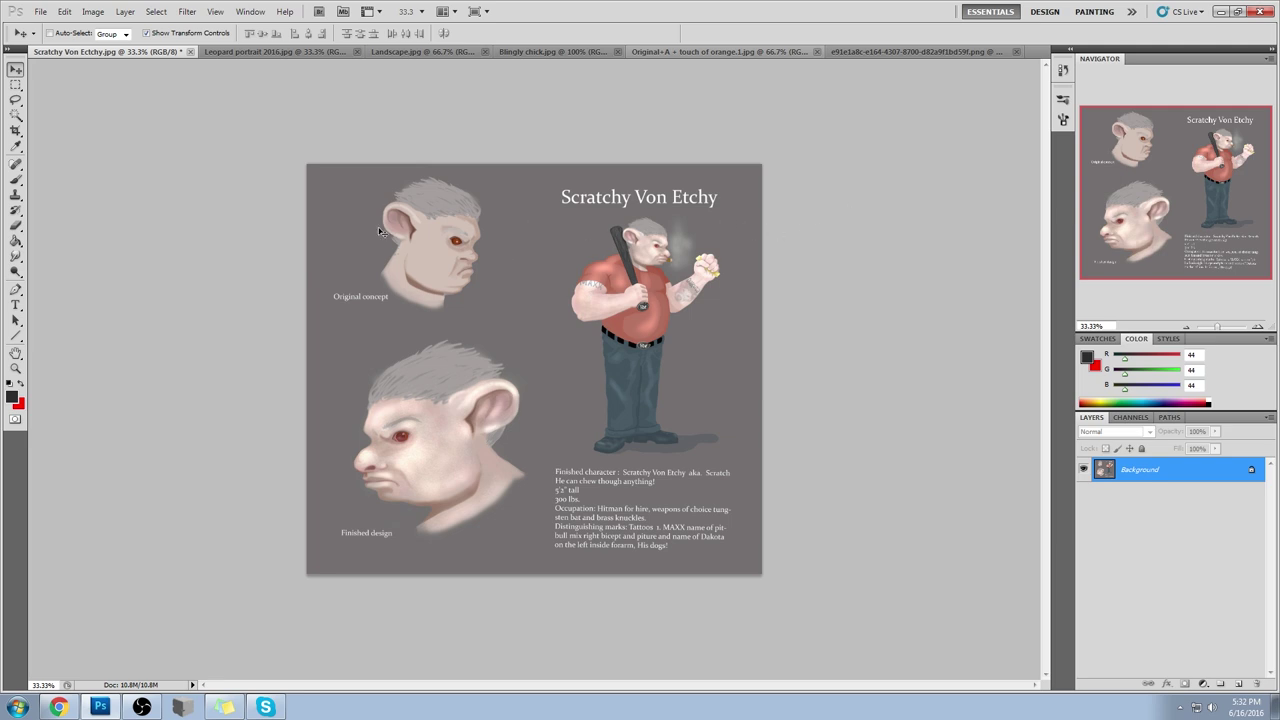
Step: Add an empty Layer 1 and try brush circles around the lower head, undoing each one
click(1238, 683)
key(b)
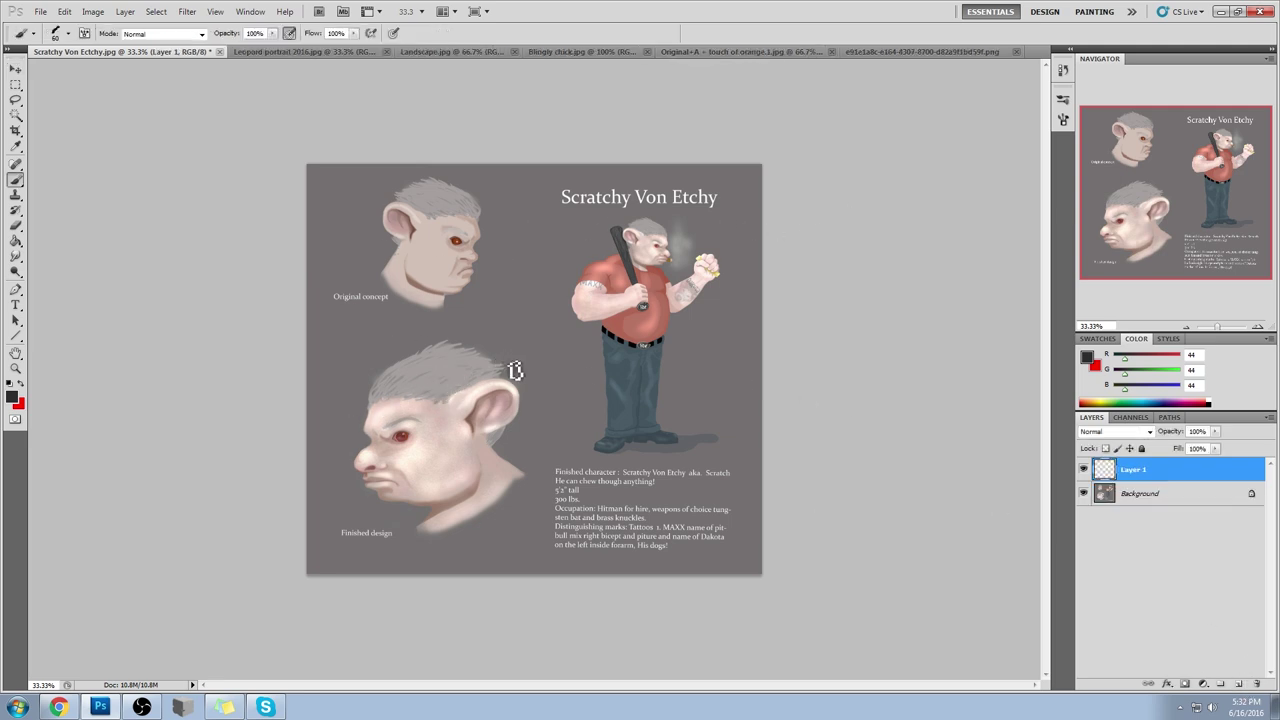
mouse_move(535, 350)
mouse_down()
mouse_move(430, 340)
mouse_move(475, 358)
mouse_up()
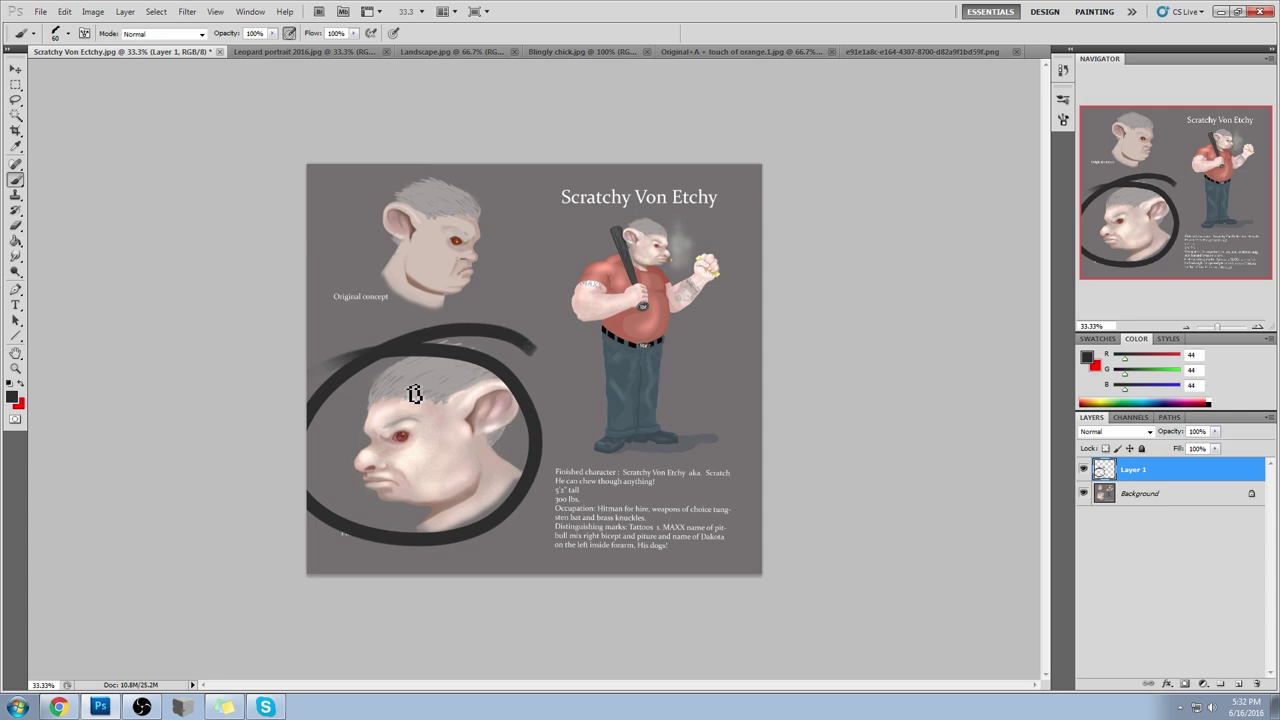
drag(380, 365, 523, 531)
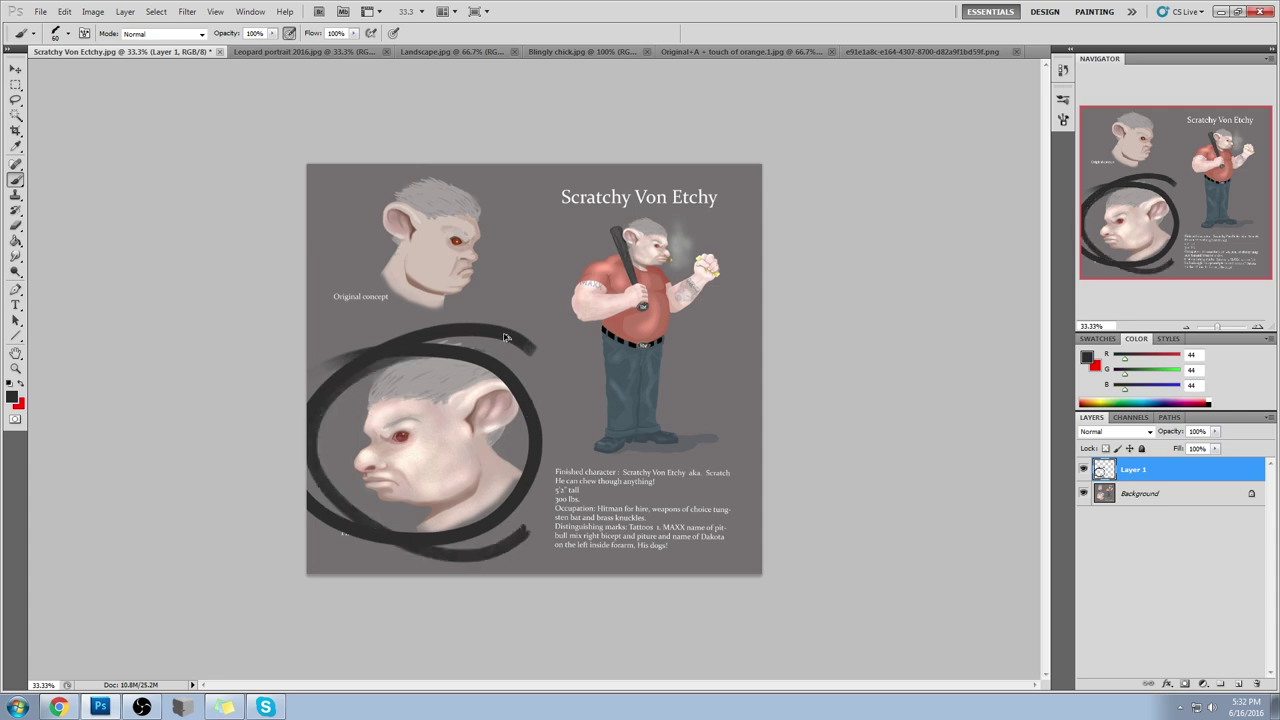
key(ctrl+alt+z)
key(ctrl+alt+z)
mouse_move(372, 352)
mouse_down()
mouse_move(360, 406)
mouse_move(398, 497)
mouse_up()
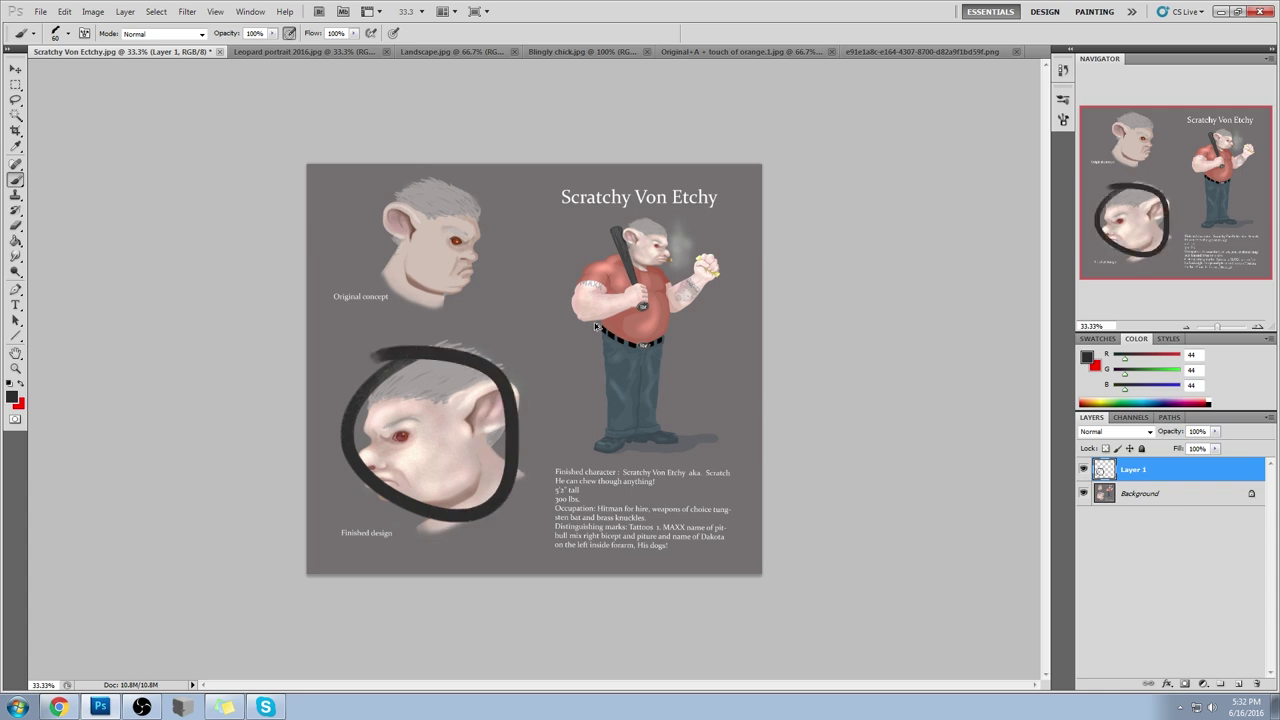
key(ctrl+alt+z)
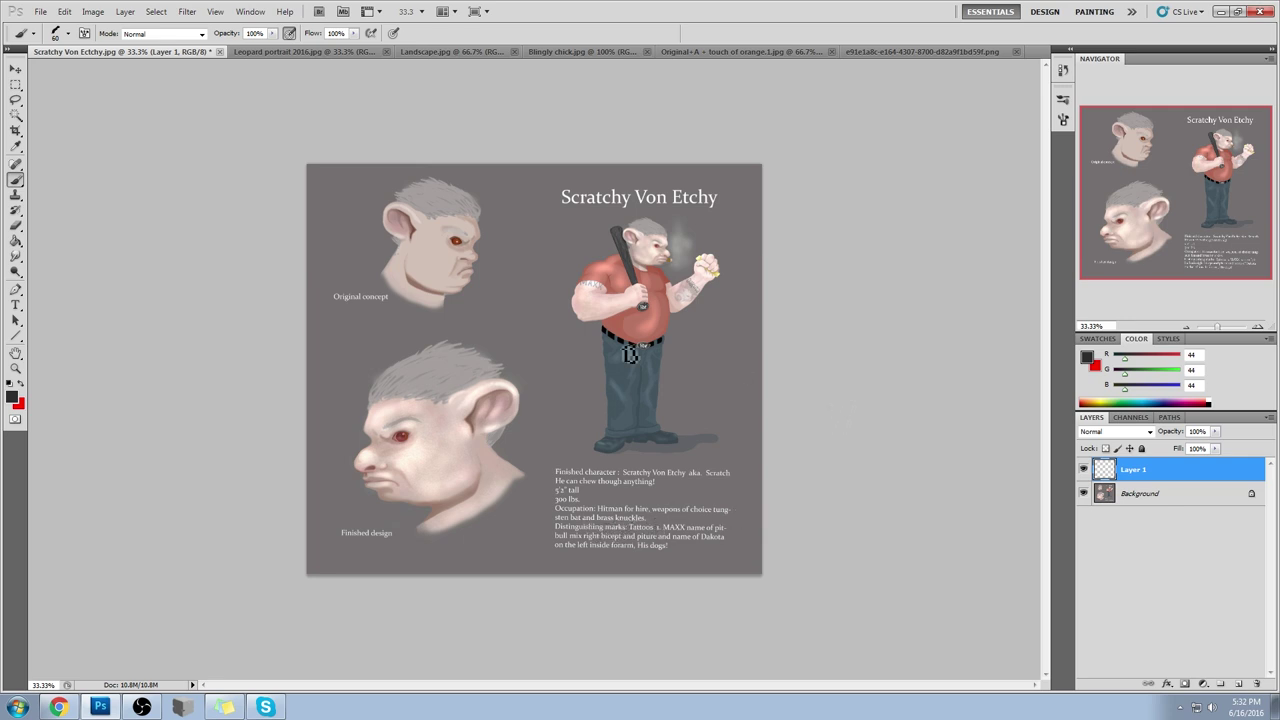
drag(502, 370, 457, 360)
key(ctrl+z)
Step: Undo a trial beard stroke, then unlock the Background as Layer 0
drag(443, 503, 366, 490)
key(ctrl+z)
double_click(1185, 495)
key(Return)
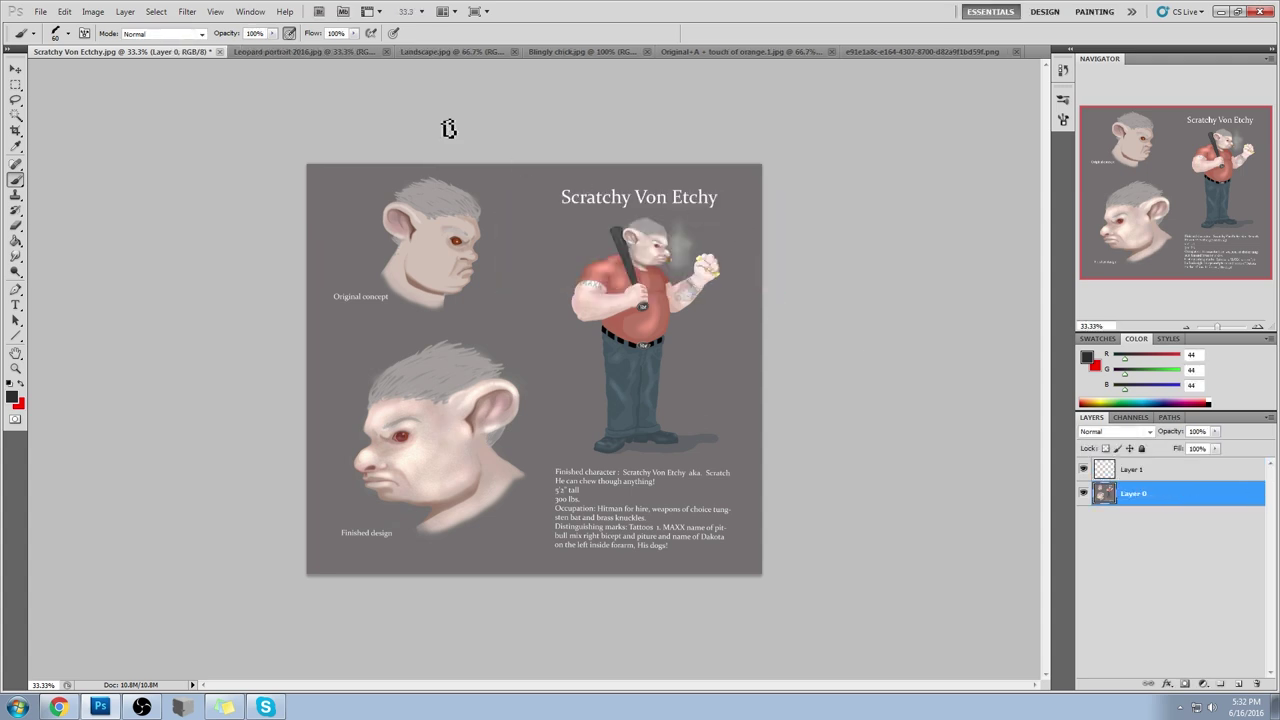
Step: In Liquify, set the warp brush to 616 and push the lower head's chin and jaw down
click(187, 11)
click(205, 90)
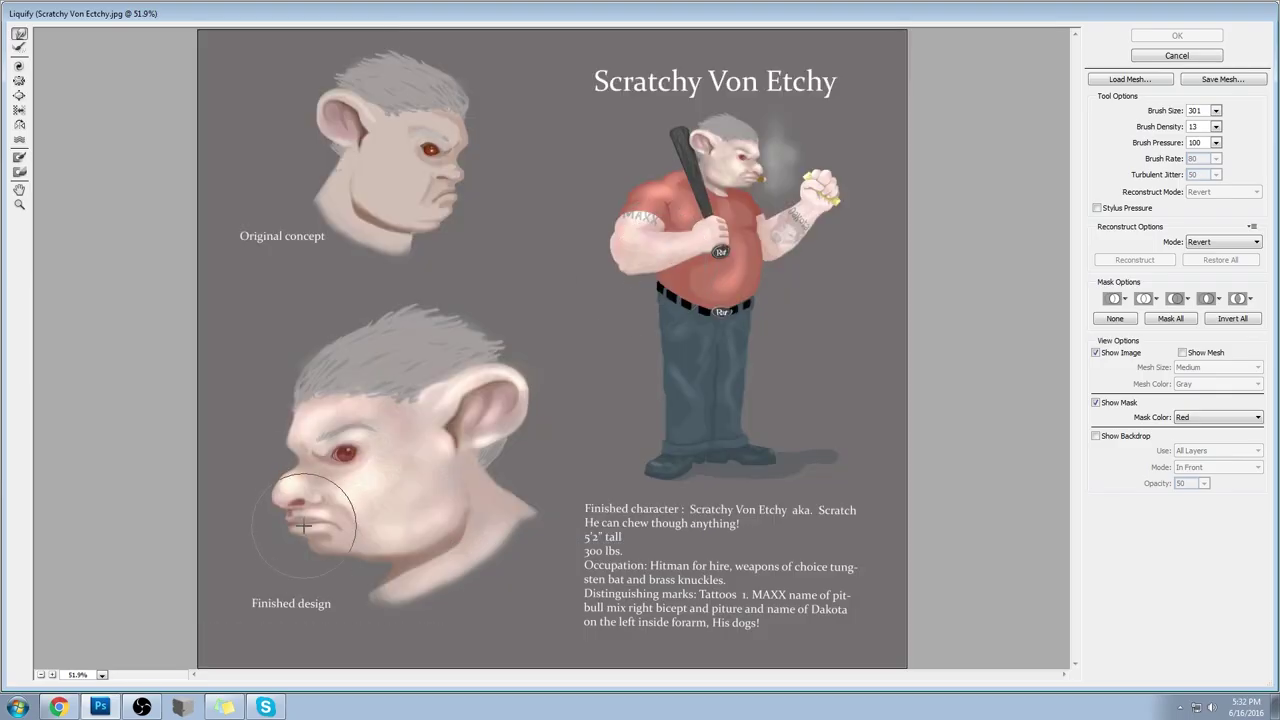
drag(1216, 111, 1153, 137)
mouse_move(326, 578)
mouse_down()
mouse_move(298, 604)
mouse_move(361, 582)
mouse_move(358, 606)
mouse_move(426, 552)
mouse_move(432, 531)
mouse_move(327, 618)
mouse_move(261, 614)
mouse_move(309, 588)
mouse_move(191, 611)
mouse_move(241, 654)
mouse_move(300, 587)
mouse_move(260, 591)
mouse_move(334, 600)
mouse_move(337, 616)
mouse_move(420, 568)
mouse_move(372, 595)
mouse_move(402, 593)
mouse_move(265, 533)
mouse_move(280, 579)
mouse_move(258, 494)
mouse_move(397, 383)
mouse_up()
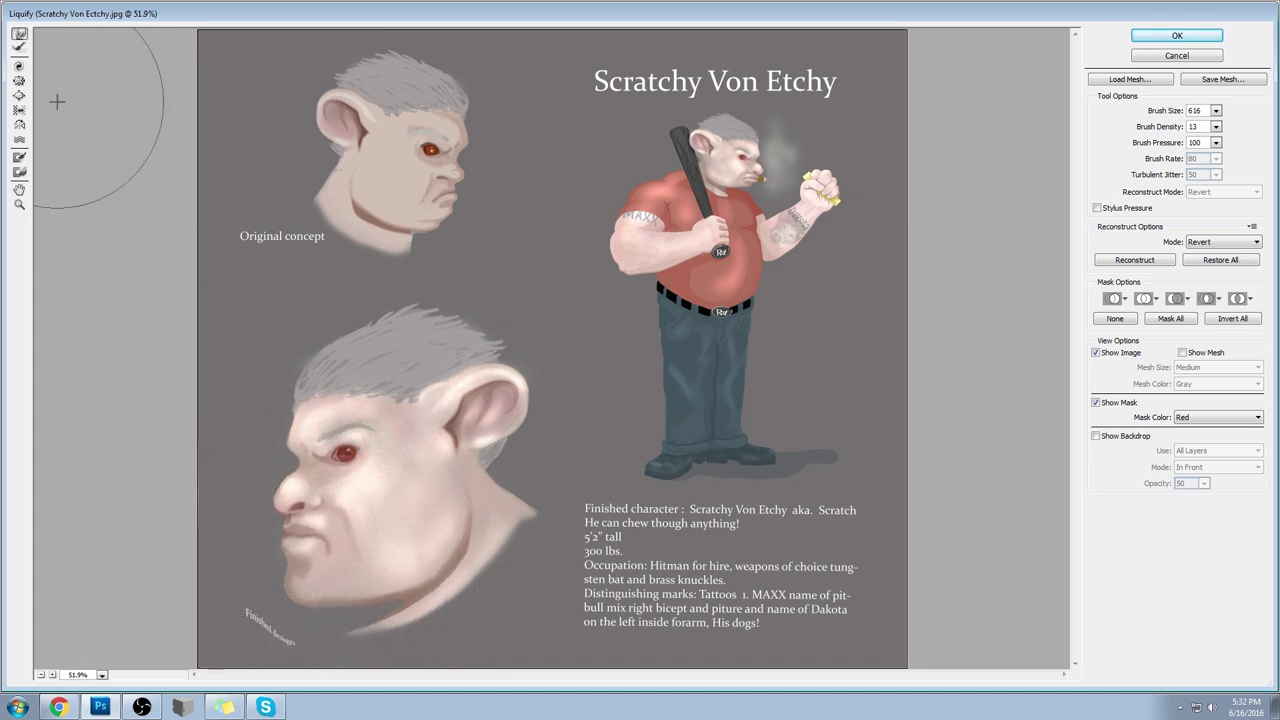
Step: Twirl the lower head's eye area, then Forward Warp at size 331 to lower the hair over the brow
click(19, 80)
drag(342, 455, 342, 456)
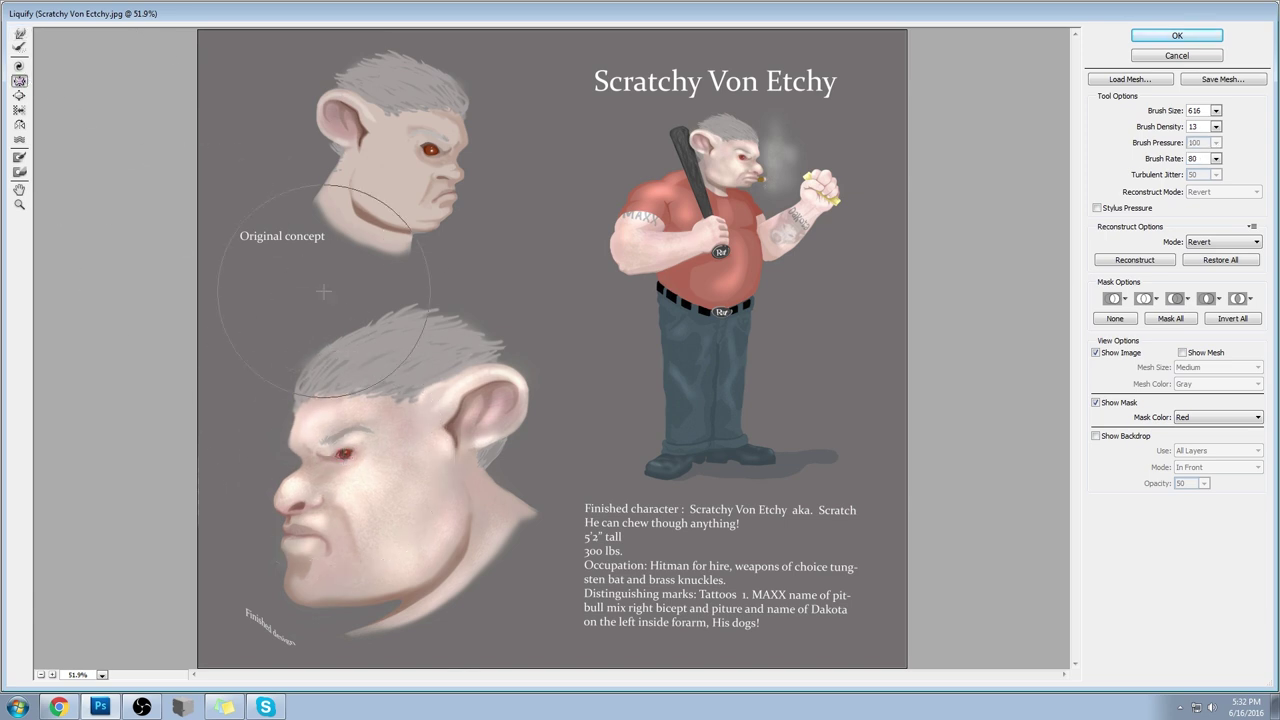
click(19, 34)
click(1216, 111)
drag(1177, 127, 1103, 137)
click(365, 465)
mouse_move(347, 446)
mouse_down()
mouse_move(377, 425)
mouse_move(338, 426)
mouse_up()
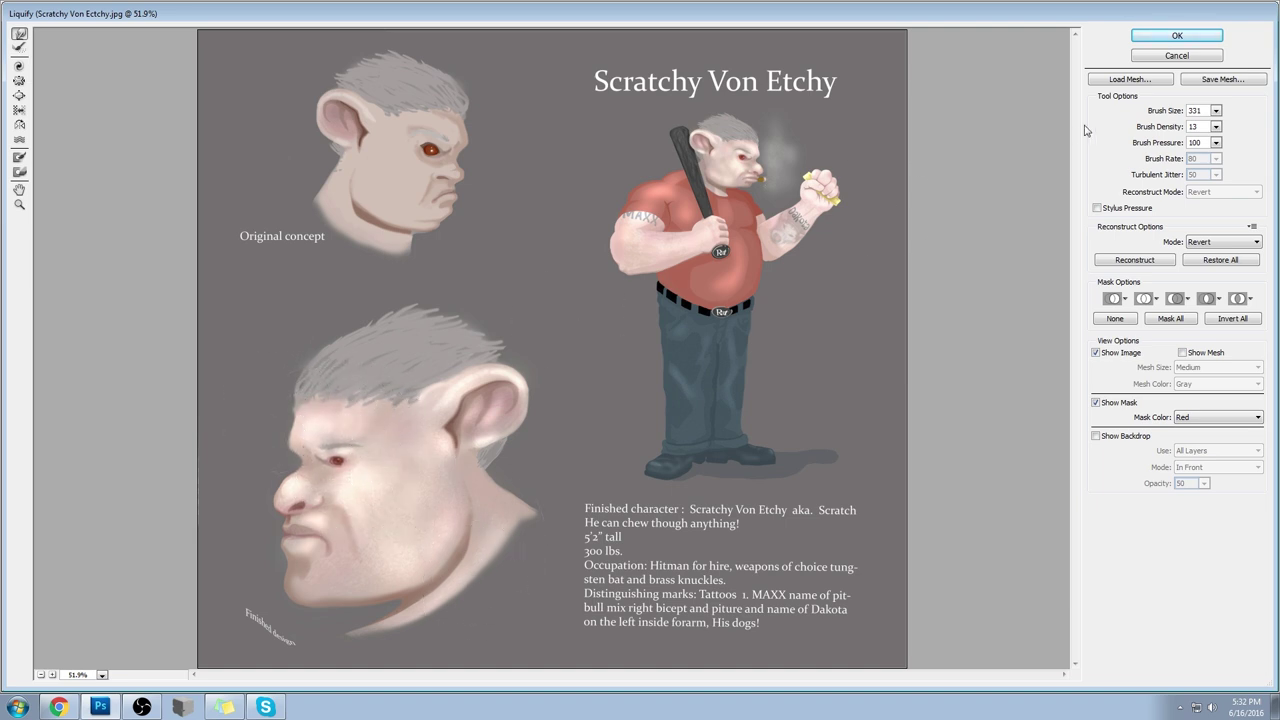
Step: At brush size 106, warp the brow above the red eye and pull the forehead down; reset size to 691
click(1216, 110)
drag(1168, 128, 1154, 128)
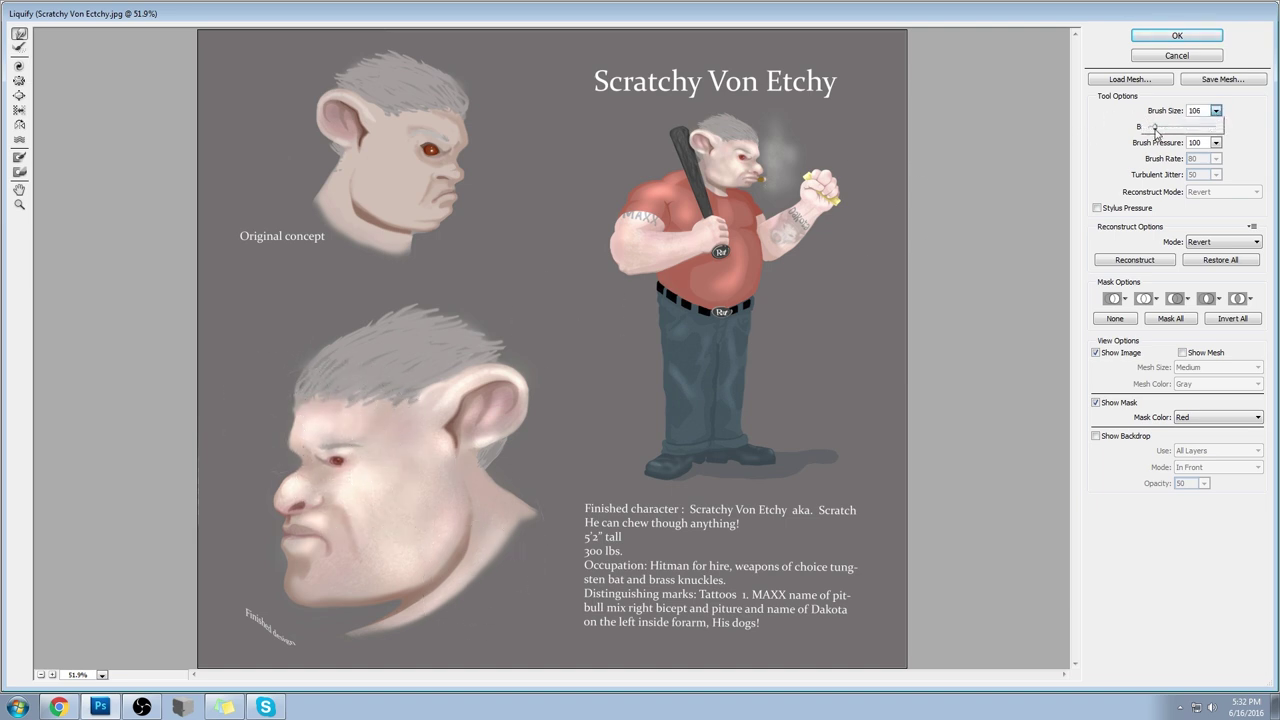
click(322, 438)
drag(356, 440, 383, 421)
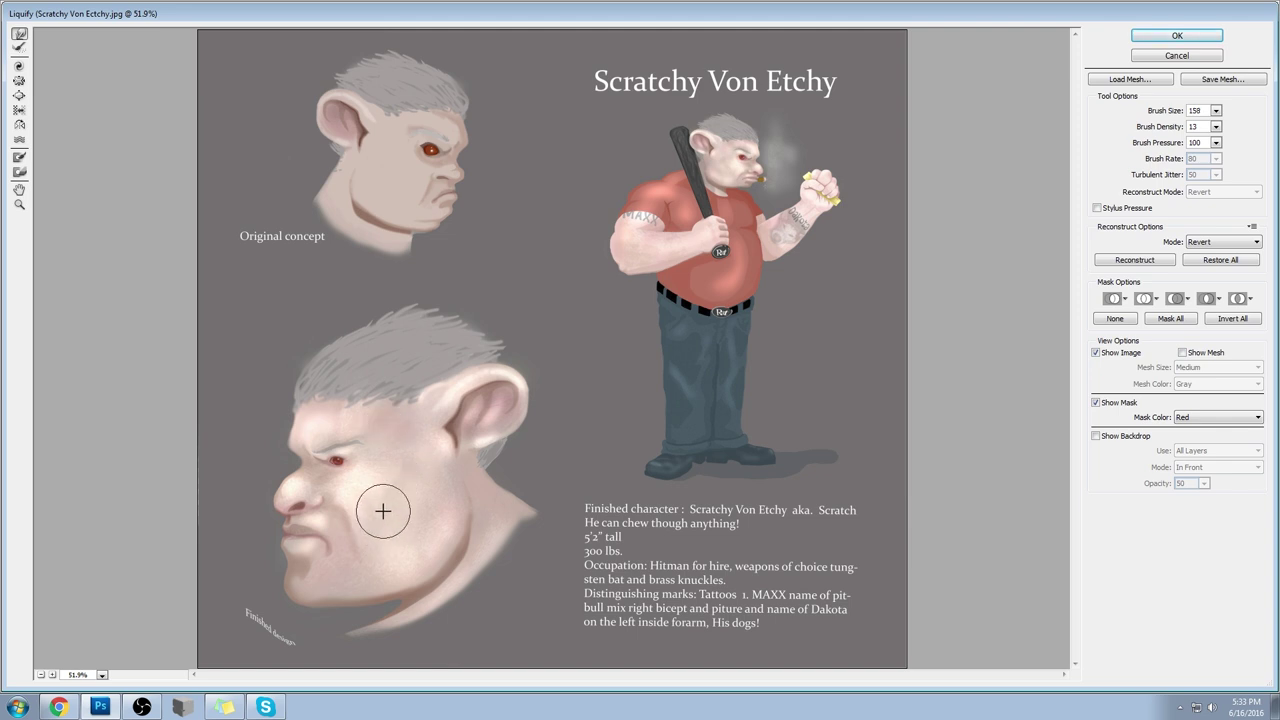
key(bracketright)
key(bracketright)
key(bracketright)
key(bracketright)
key(bracketright)
key(bracketright)
key(bracketright)
key(bracketright)
key(bracketright)
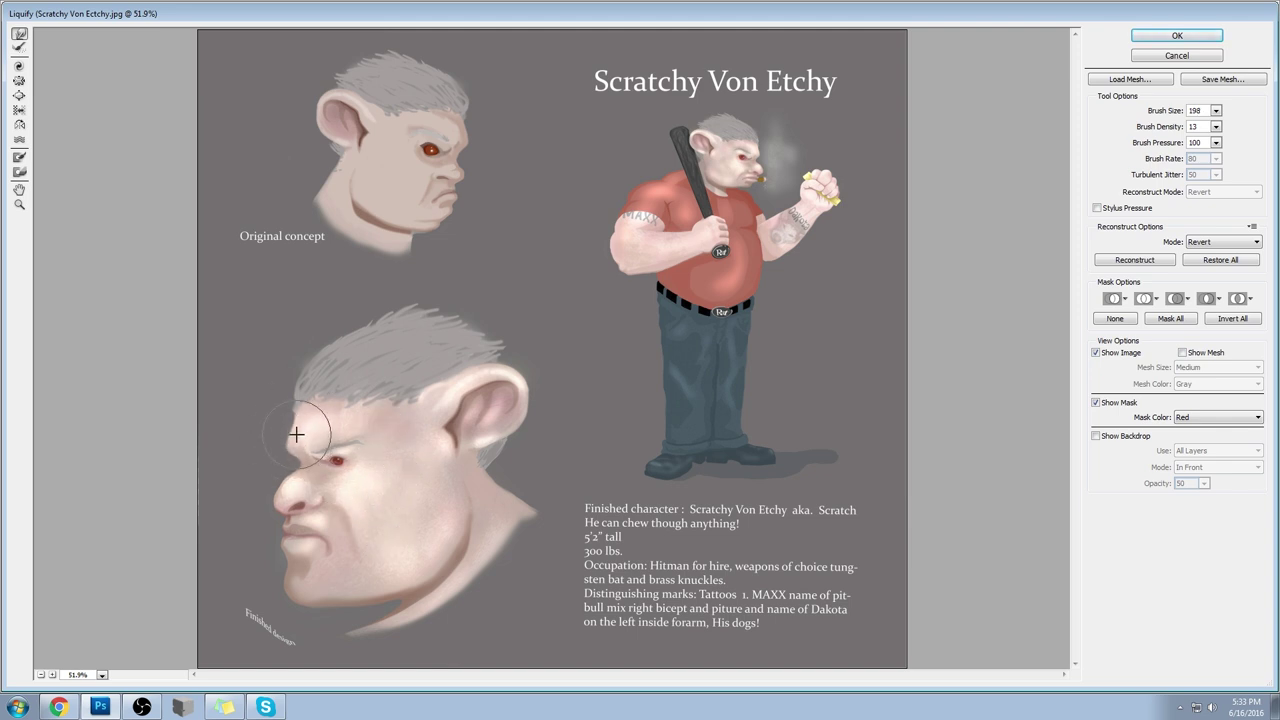
mouse_move(297, 428)
mouse_down()
mouse_move(296, 476)
mouse_move(301, 449)
mouse_move(309, 494)
mouse_move(308, 464)
mouse_up()
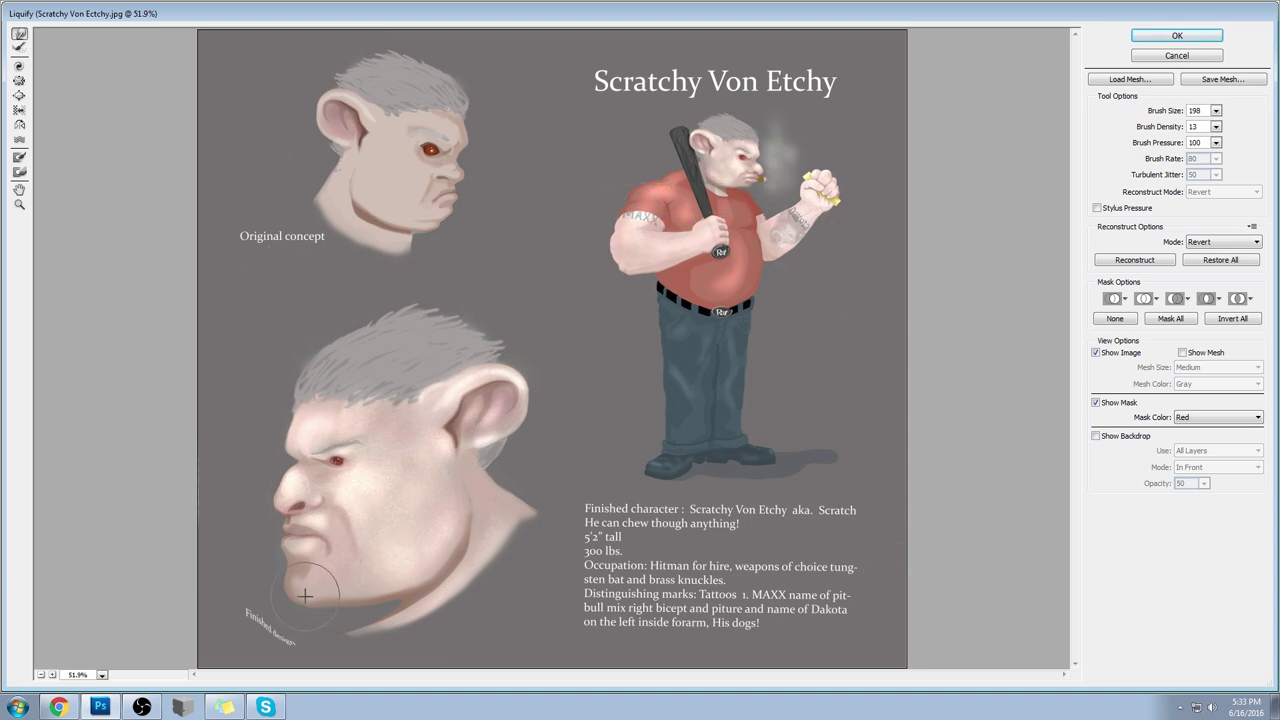
click(1216, 110)
drag(1159, 130, 1180, 131)
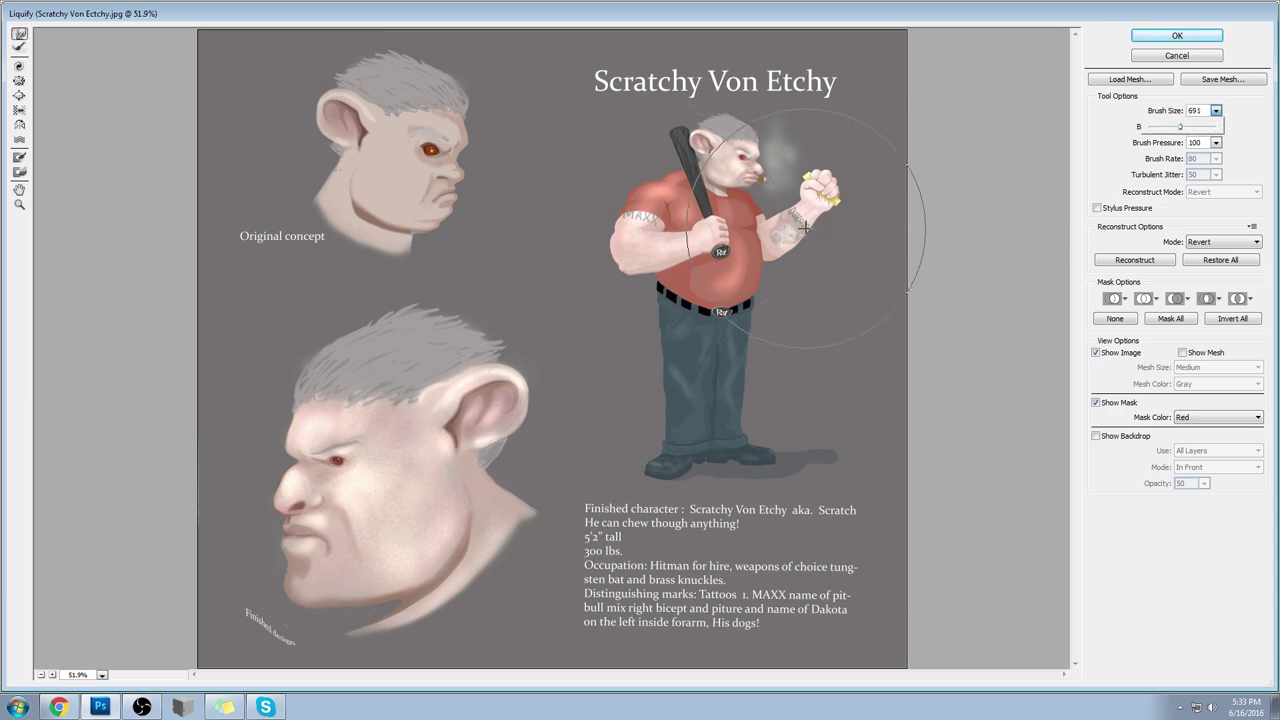
click(19, 80)
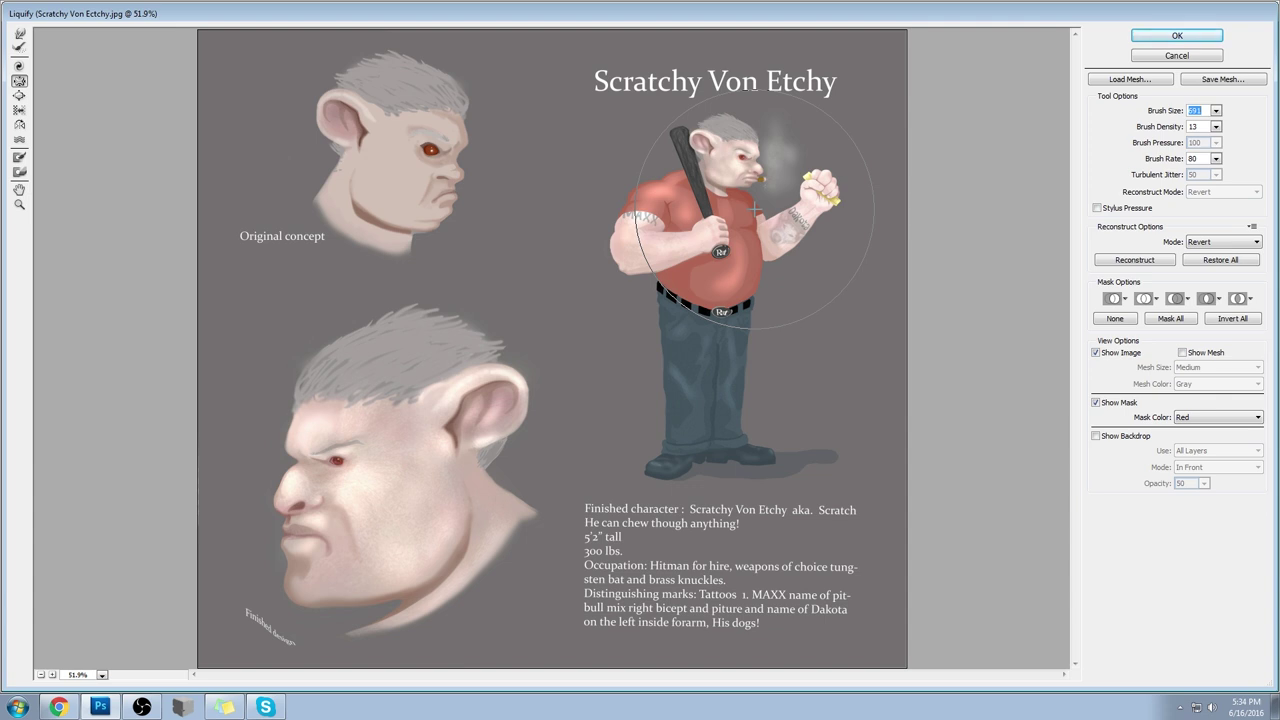
Step: Reshape the lower head's eye, hairline and brow with the Forward Warp brush
mouse_move(405, 540)
mouse_down()
mouse_move(416, 442)
mouse_move(330, 375)
mouse_up()
key(w)
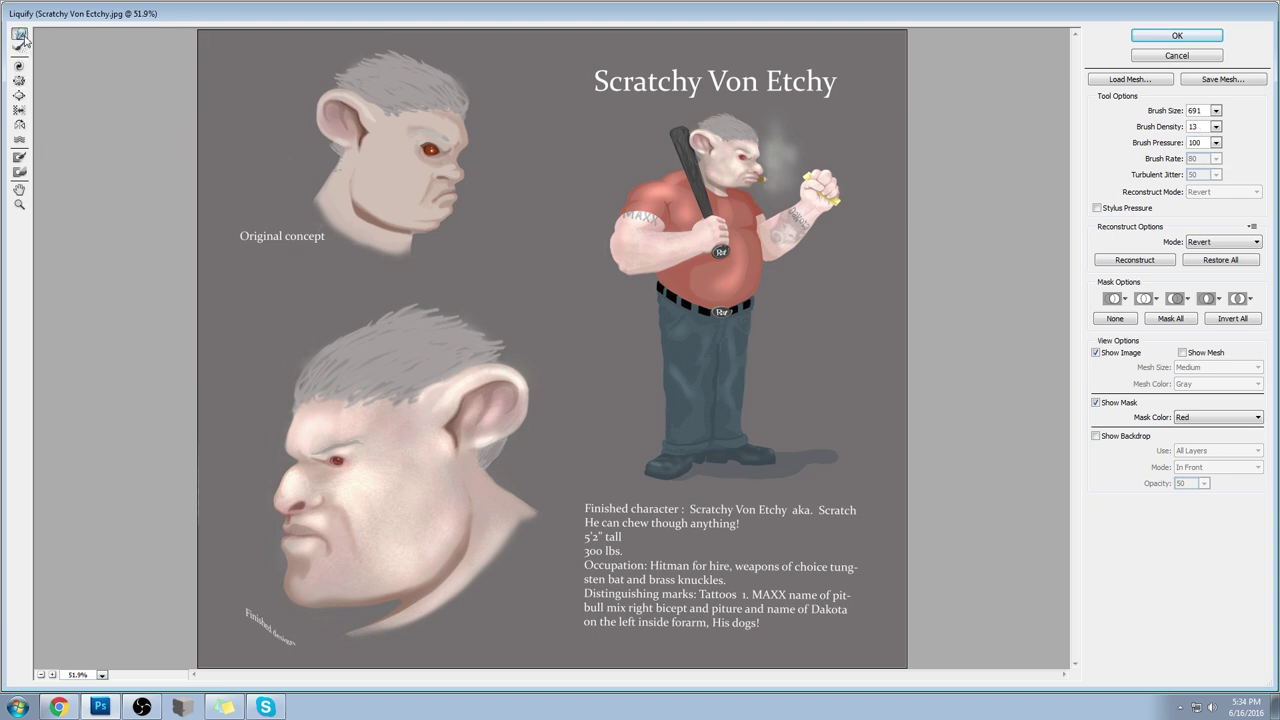
click(1216, 110)
click(334, 477)
drag(324, 436, 330, 446)
Step: Use Pucker at brush size 601 and density 34 to shrink the lower head's ear
click(1216, 110)
drag(1168, 127, 1176, 127)
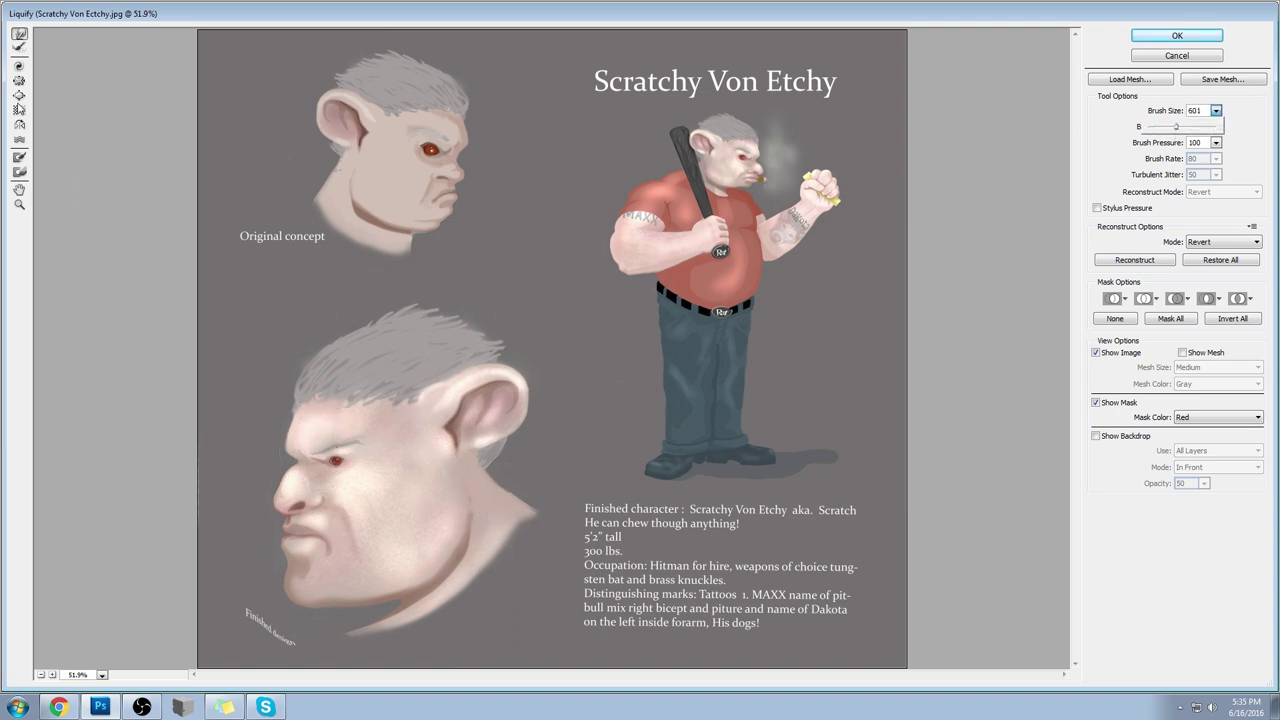
click(19, 80)
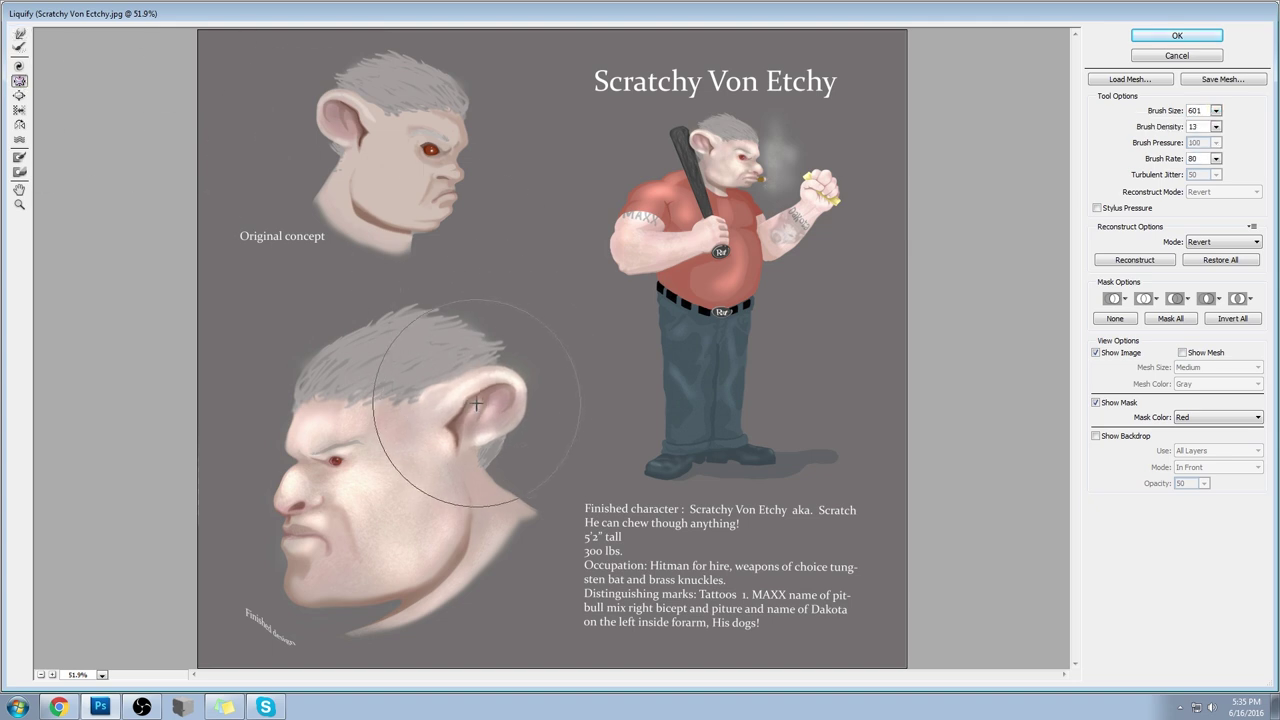
click(1216, 126)
drag(1173, 148, 1181, 143)
mouse_move(443, 386)
mouse_down()
mouse_move(491, 409)
mouse_move(477, 369)
mouse_move(505, 400)
mouse_move(458, 420)
mouse_move(465, 395)
mouse_move(470, 410)
mouse_up()
Step: Forward Warp the ear into shape, then switch to Chrome for reference
click(19, 33)
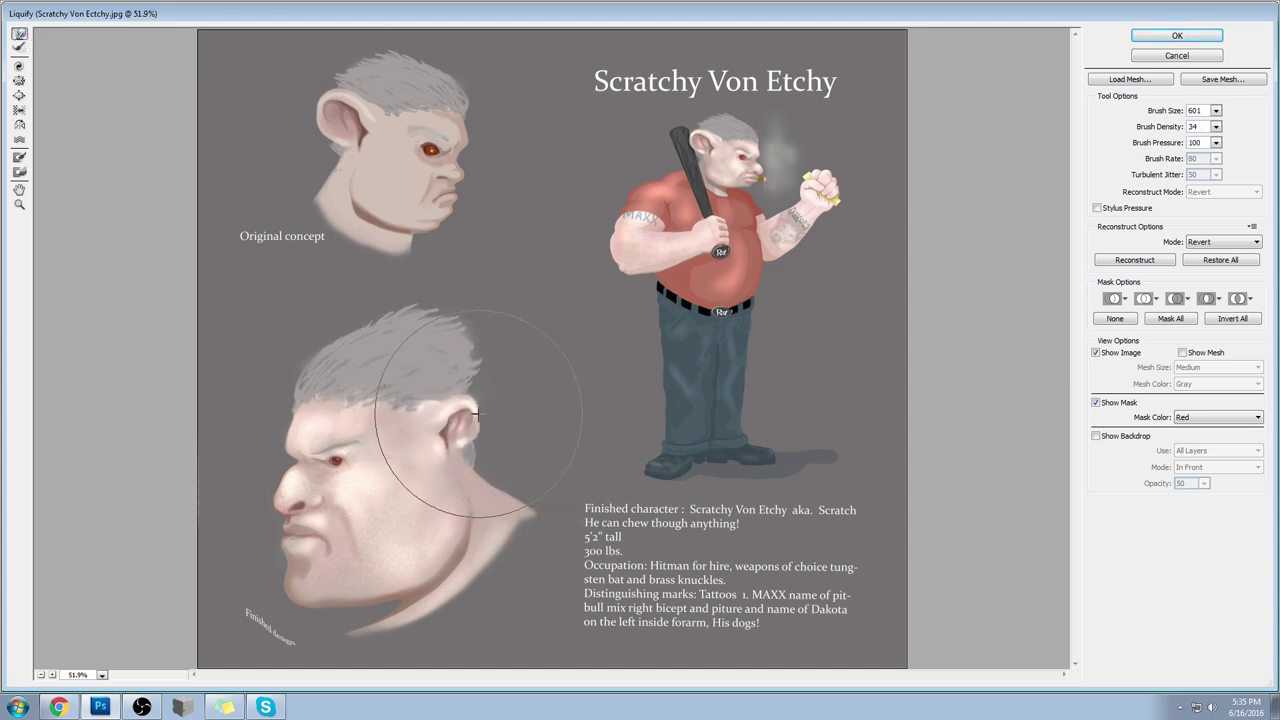
mouse_move(457, 428)
mouse_down()
mouse_move(434, 414)
mouse_move(446, 437)
mouse_move(431, 400)
mouse_move(451, 397)
mouse_up()
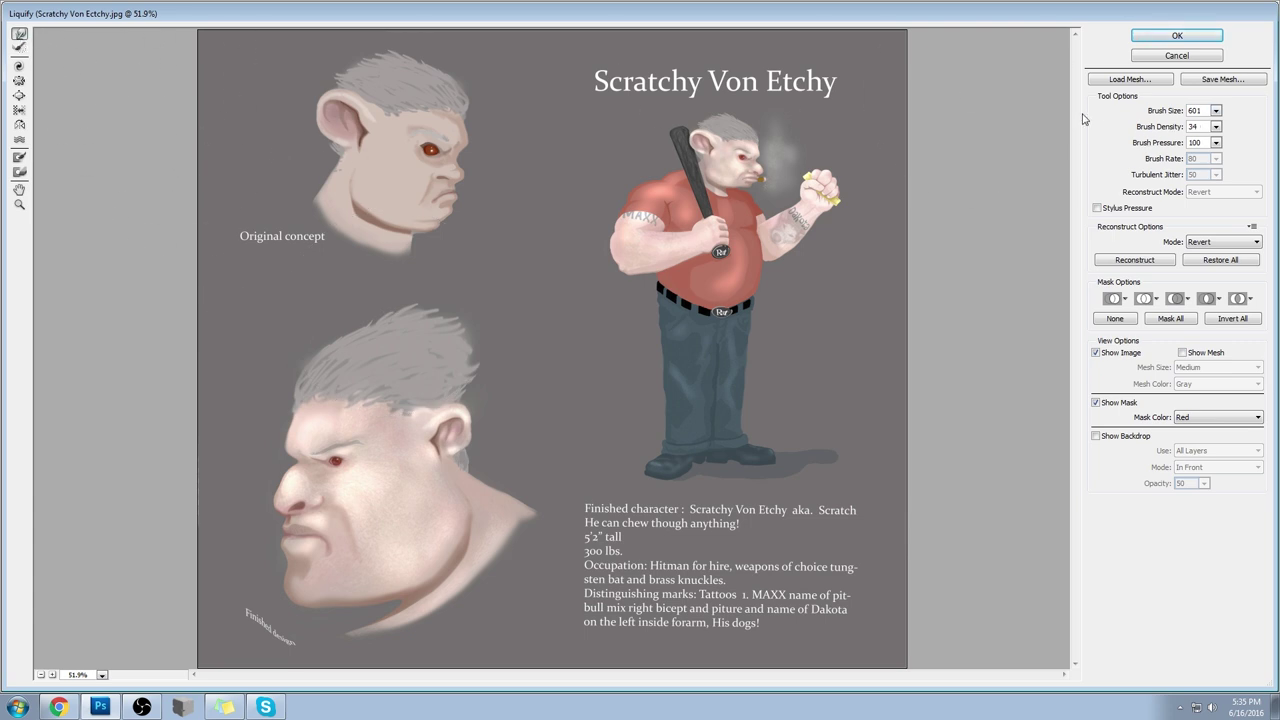
click(18, 81)
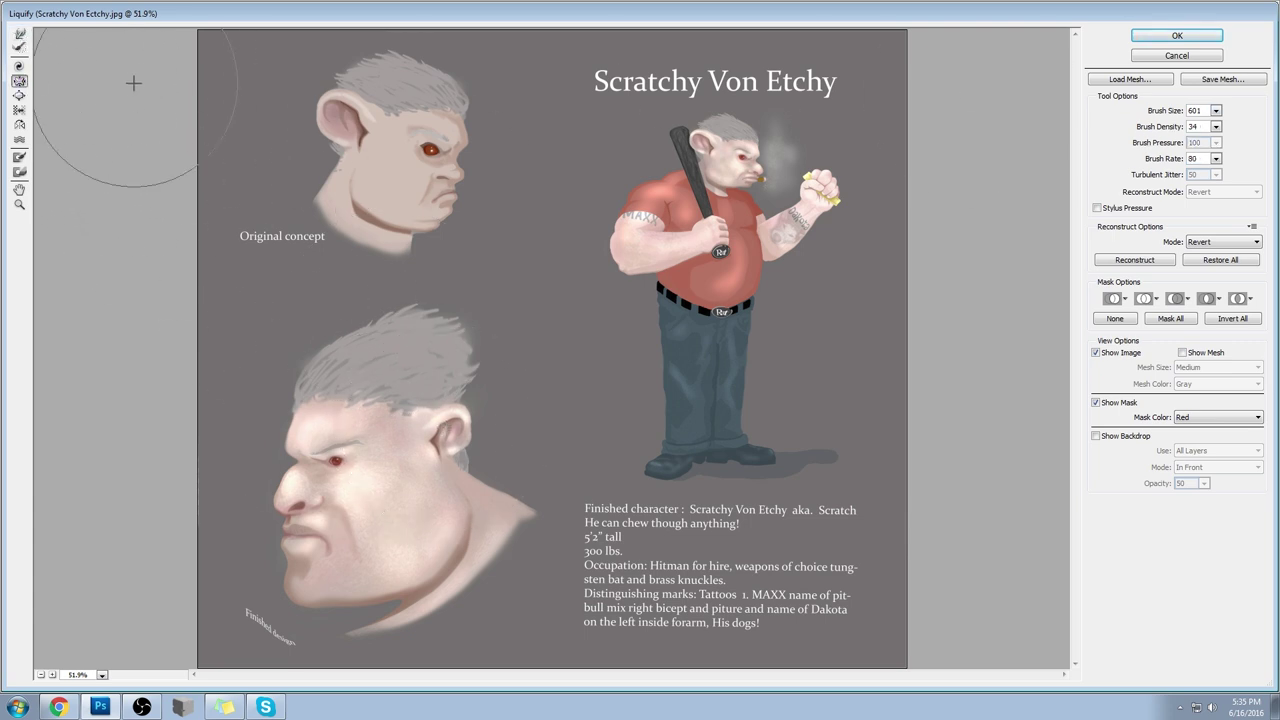
click(19, 34)
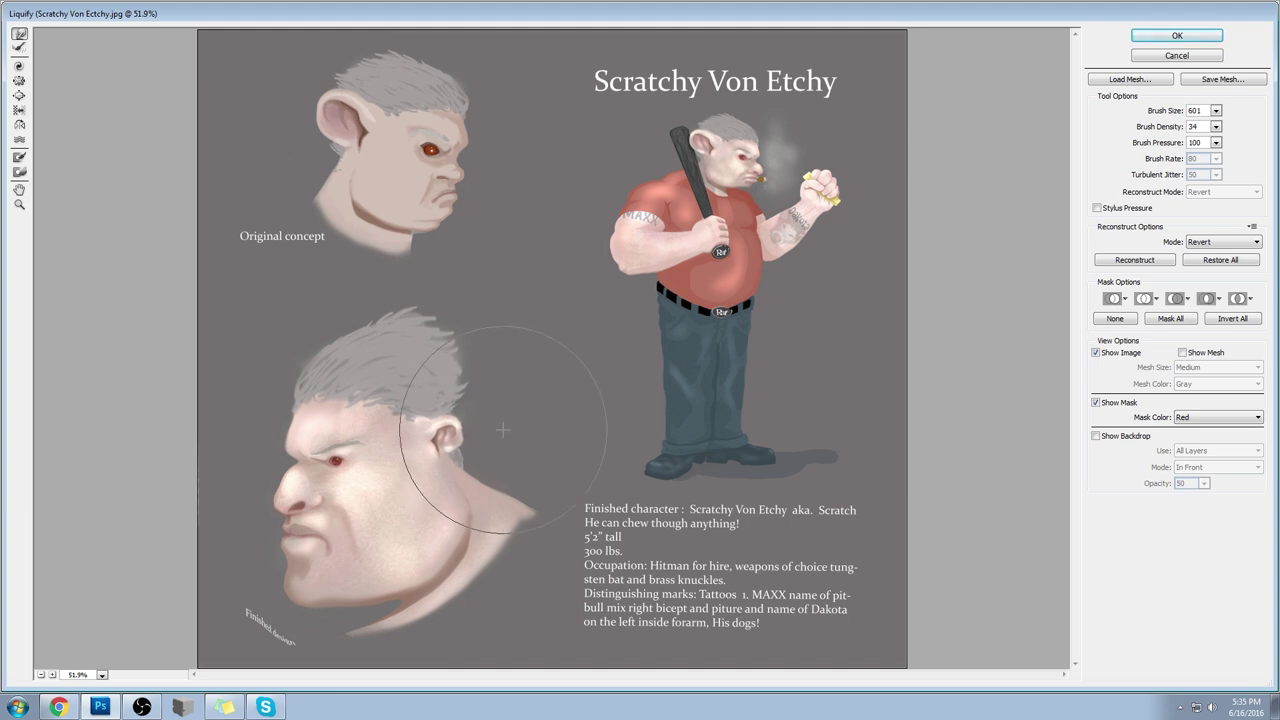
click(58, 707)
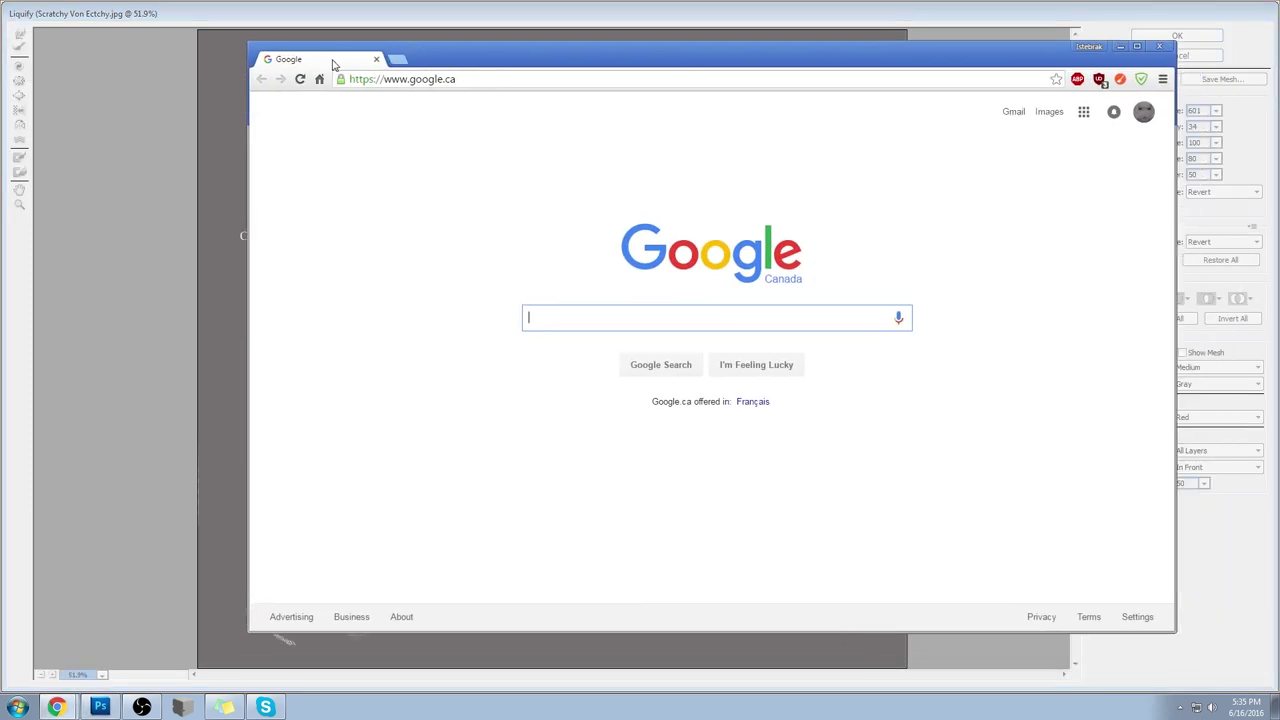
Step: Search Google for 'baby', enlarge a baby photo for reference, then move Chrome off-screen
click(420, 79)
text(baby h)
key(BackSpace)
key(Return)
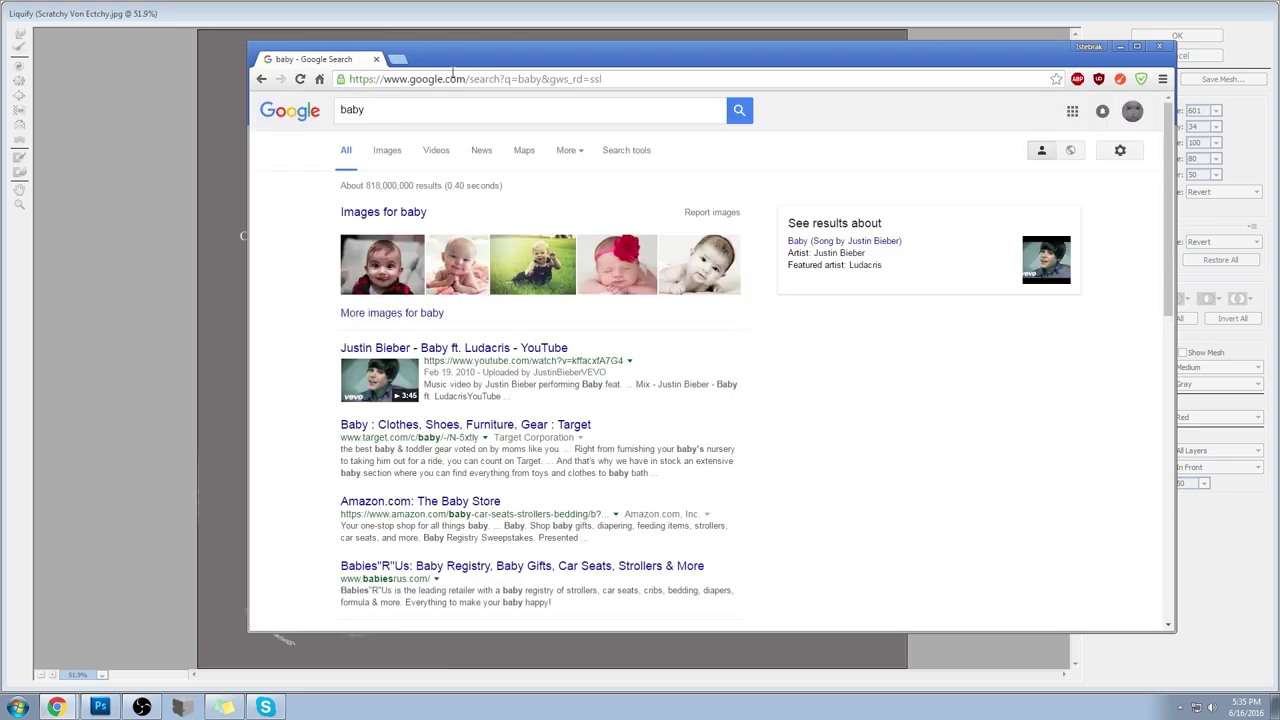
click(472, 272)
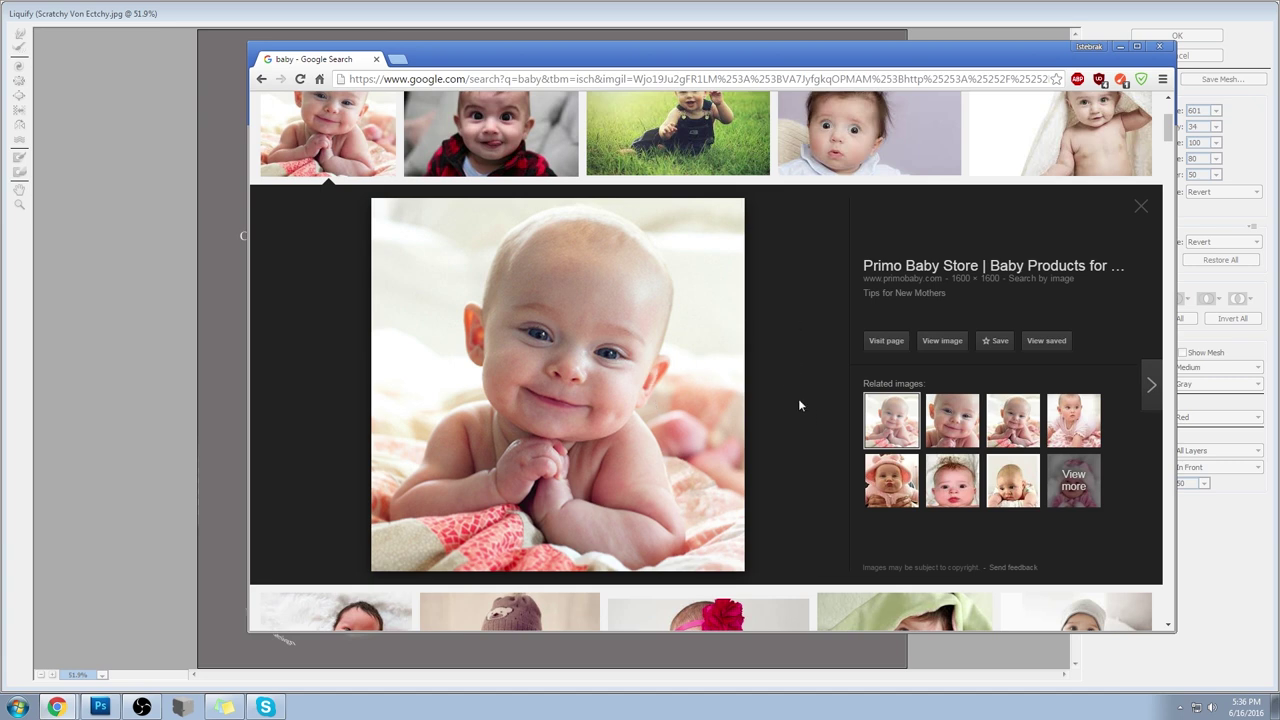
scroll(797, 375, up, 3)
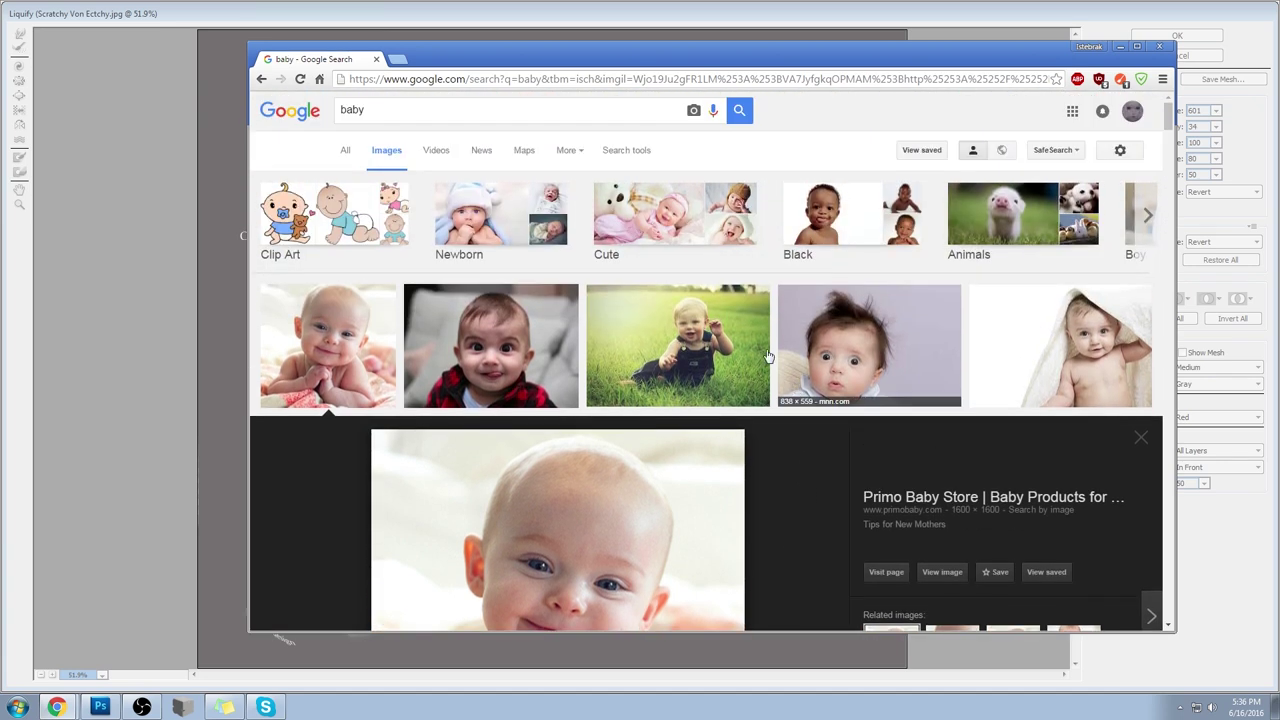
drag(395, 64, 1279, 70)
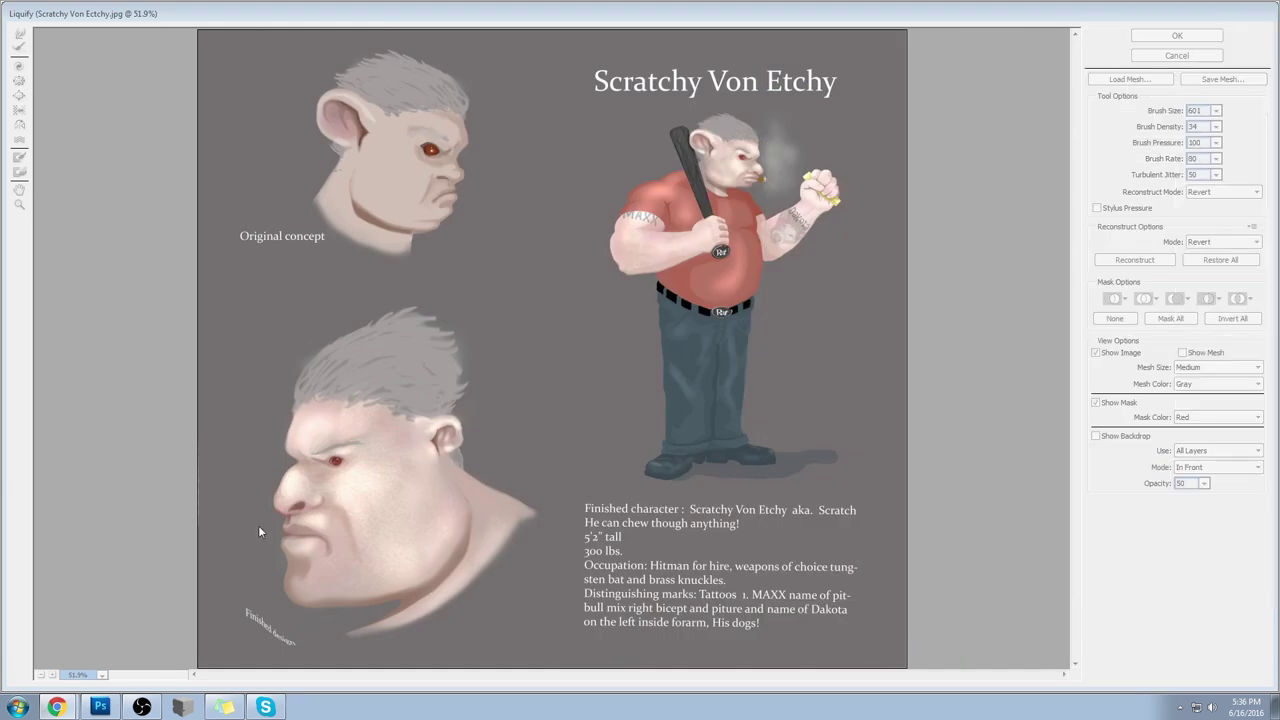
Step: With Liquify brush size 181 and density 13, push the lower head's ear and hair upward
click(457, 493)
mouse_move(1215, 110)
mouse_down()
mouse_move(1161, 128)
mouse_move(1215, 129)
mouse_move(1160, 145)
mouse_up()
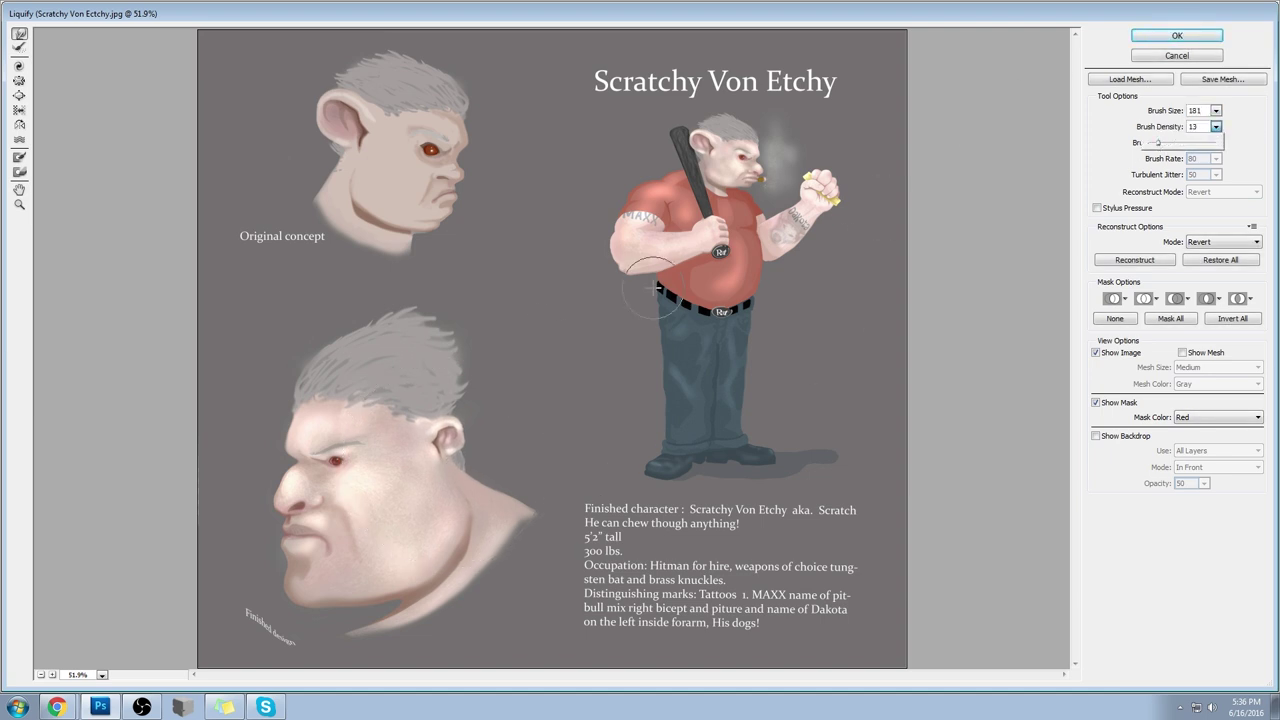
click(448, 458)
mouse_move(458, 462)
mouse_down()
mouse_move(480, 426)
mouse_move(440, 398)
mouse_up()
click(56, 707)
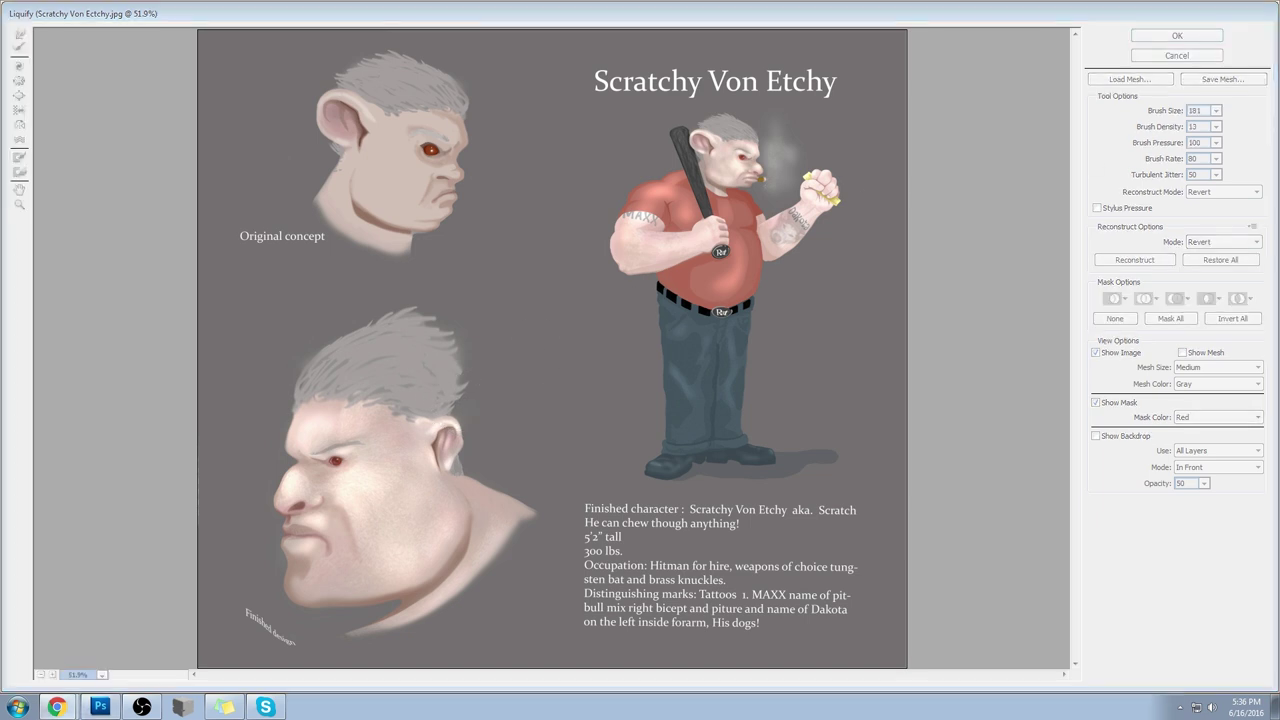
Step: Search Google Images for 'white orc'
text(hwhit)
key(ctrl+a)
text(whit)
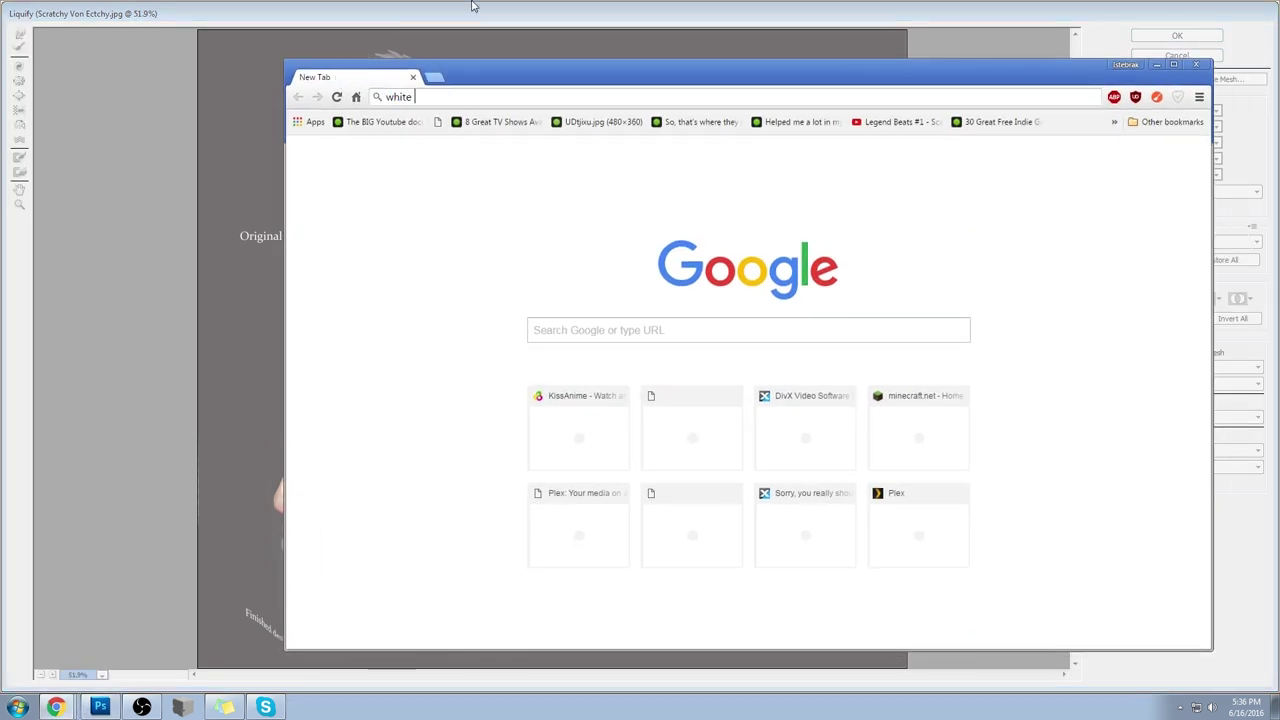
text(e orc)
key(Return)
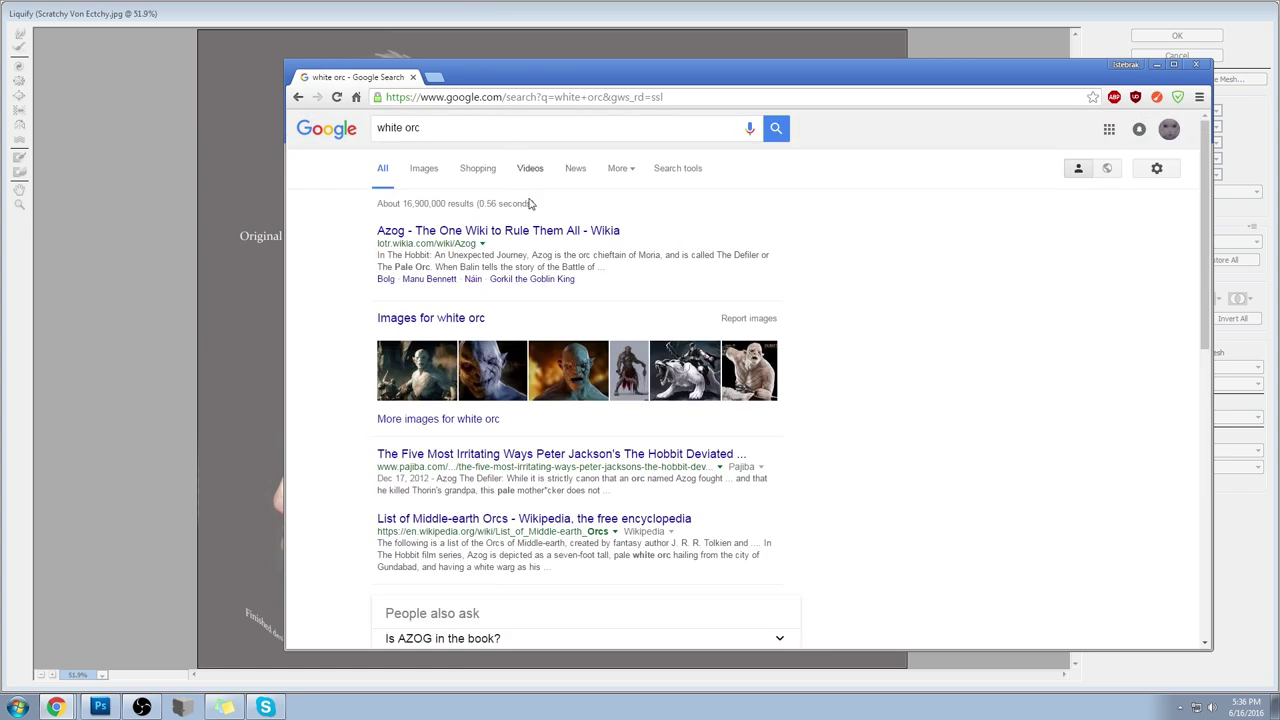
click(426, 173)
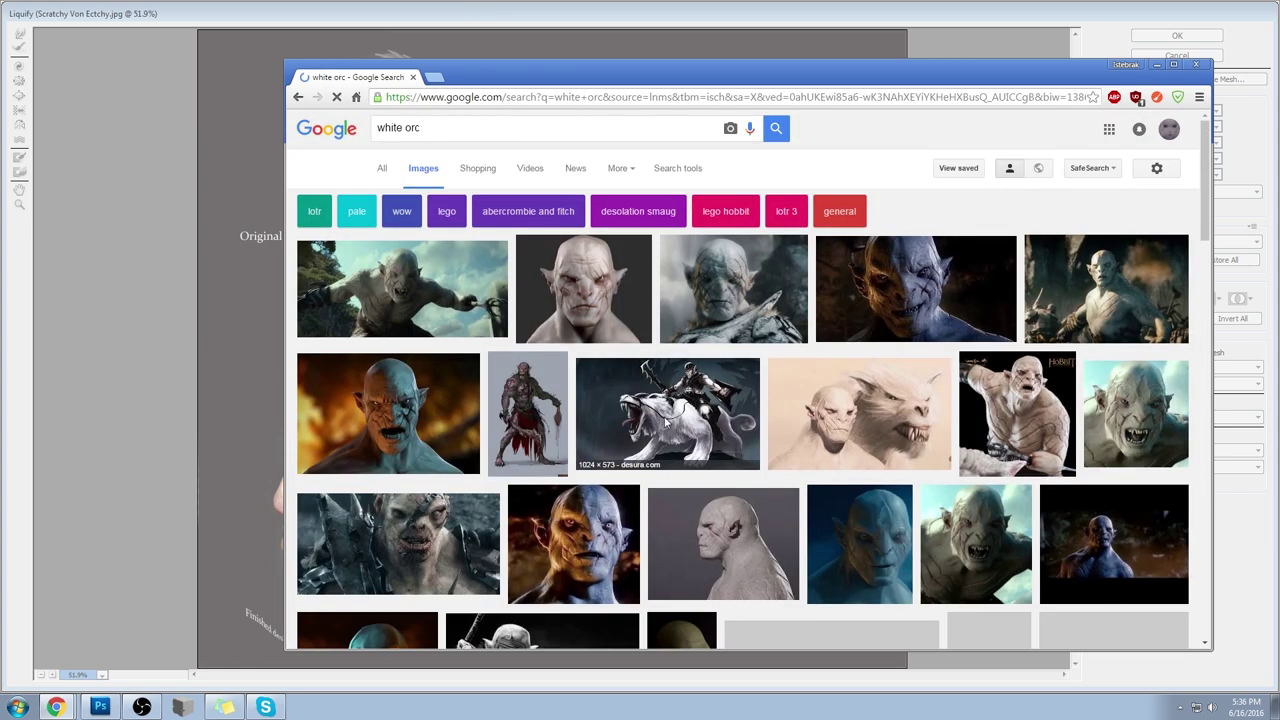
Step: Preview several orc images, ending on the scarred Azog picture from lotr.wikia.com
click(628, 300)
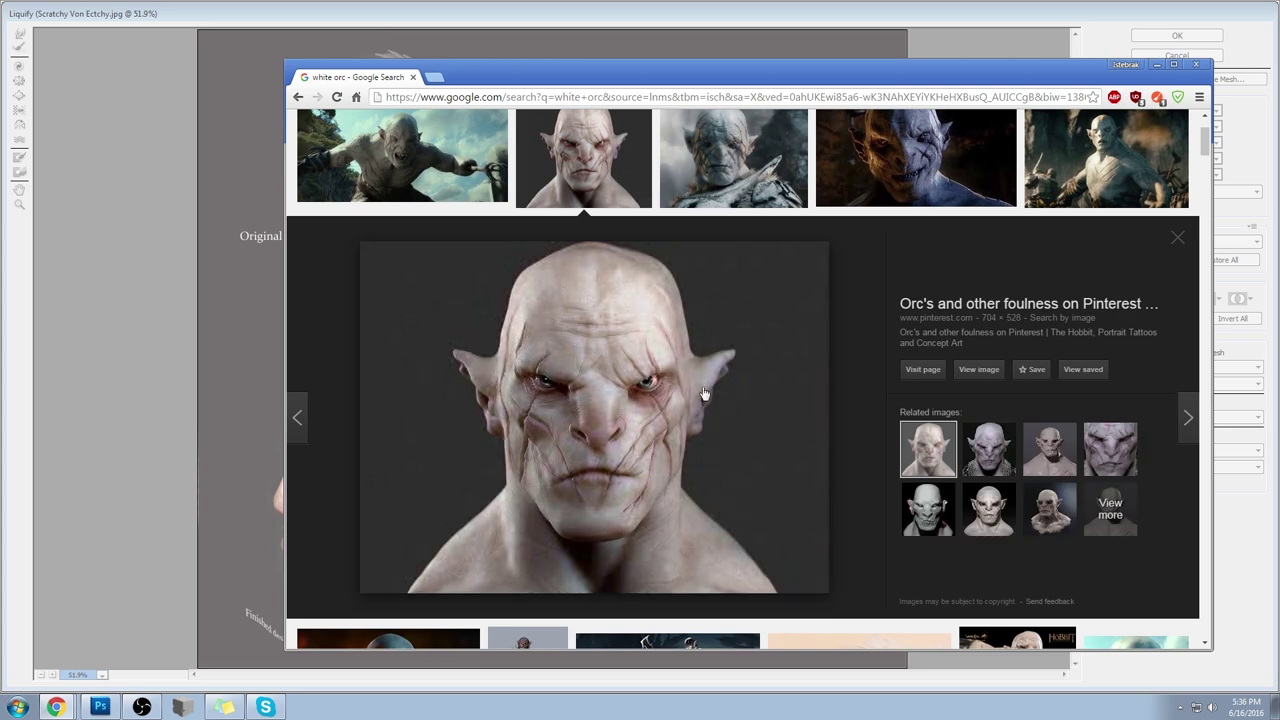
click(926, 166)
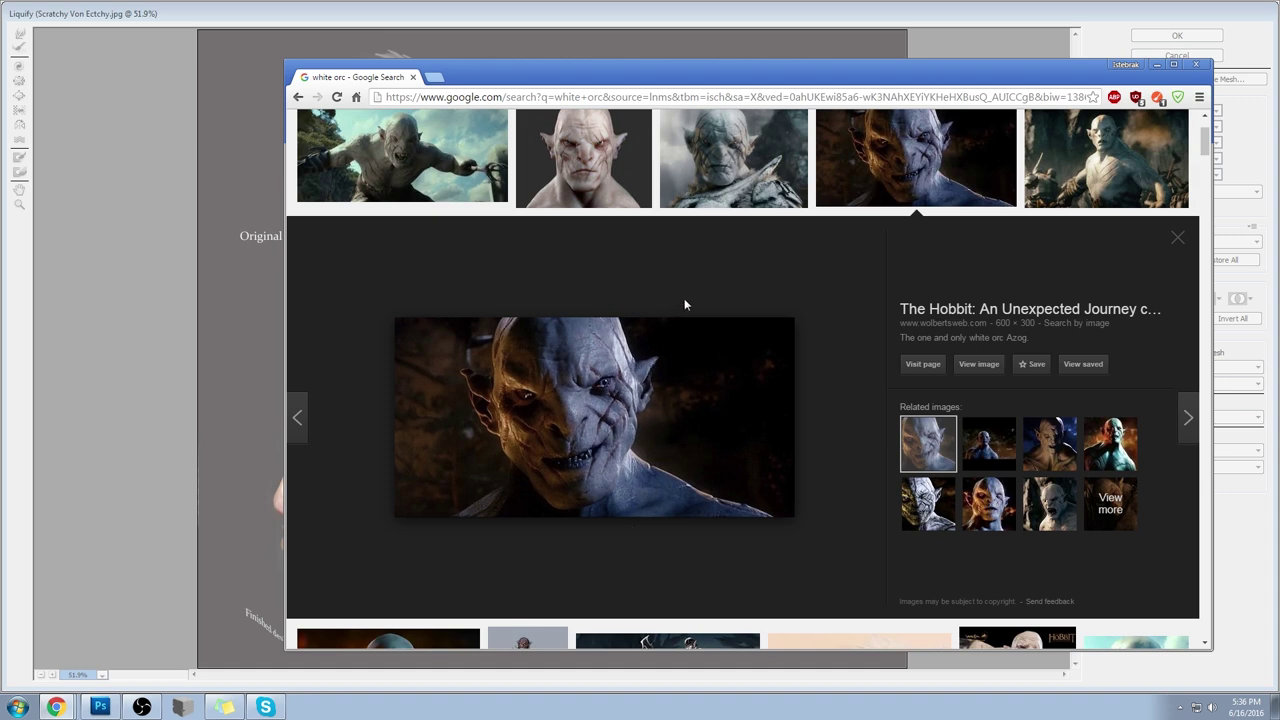
click(583, 162)
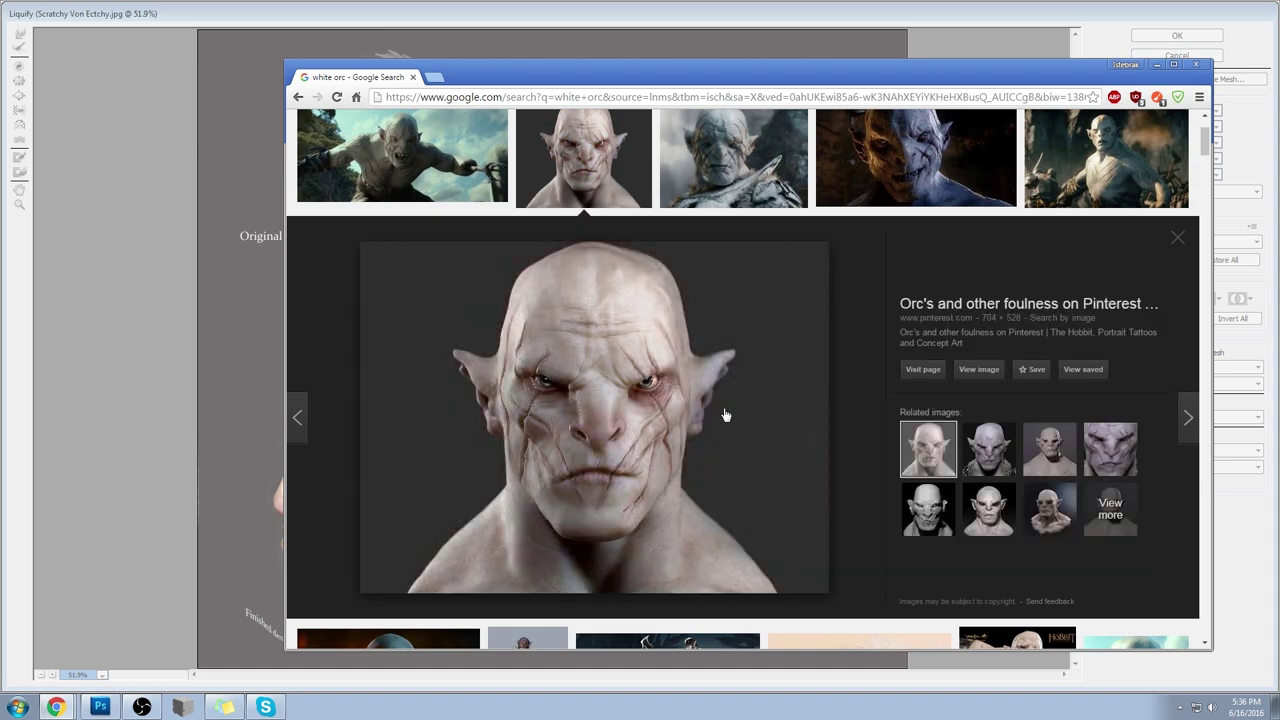
click(1099, 158)
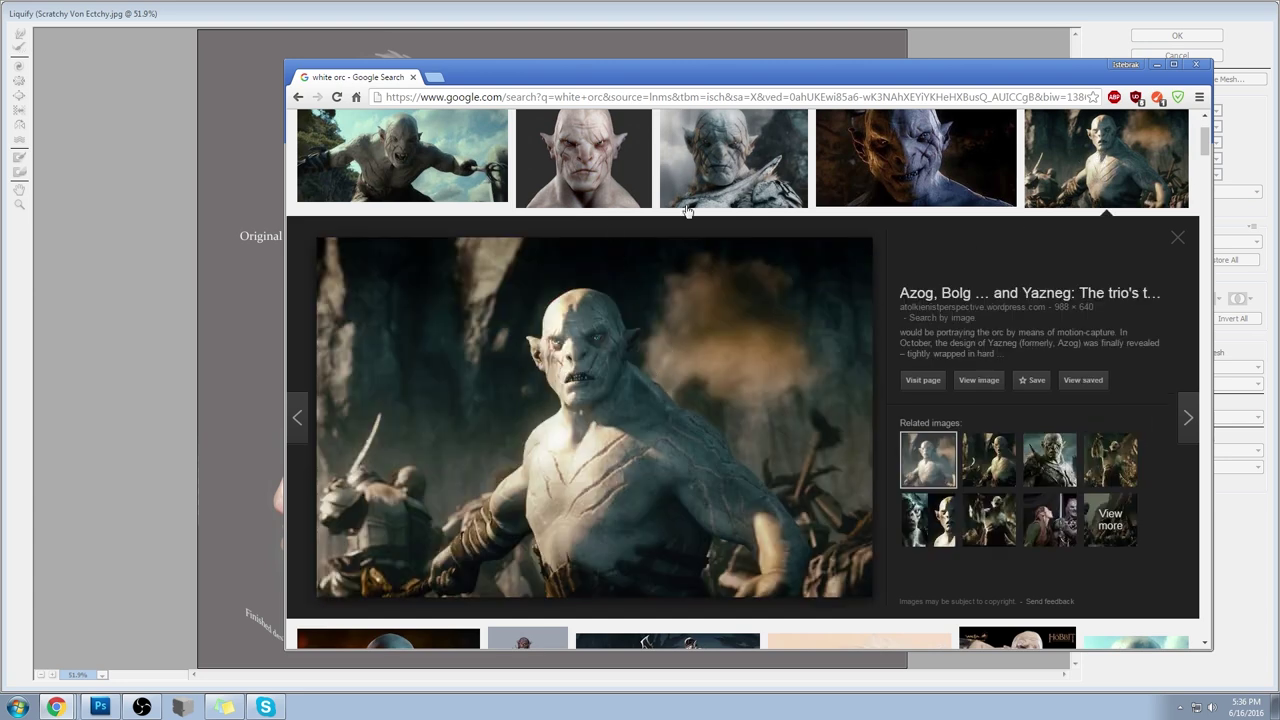
click(627, 160)
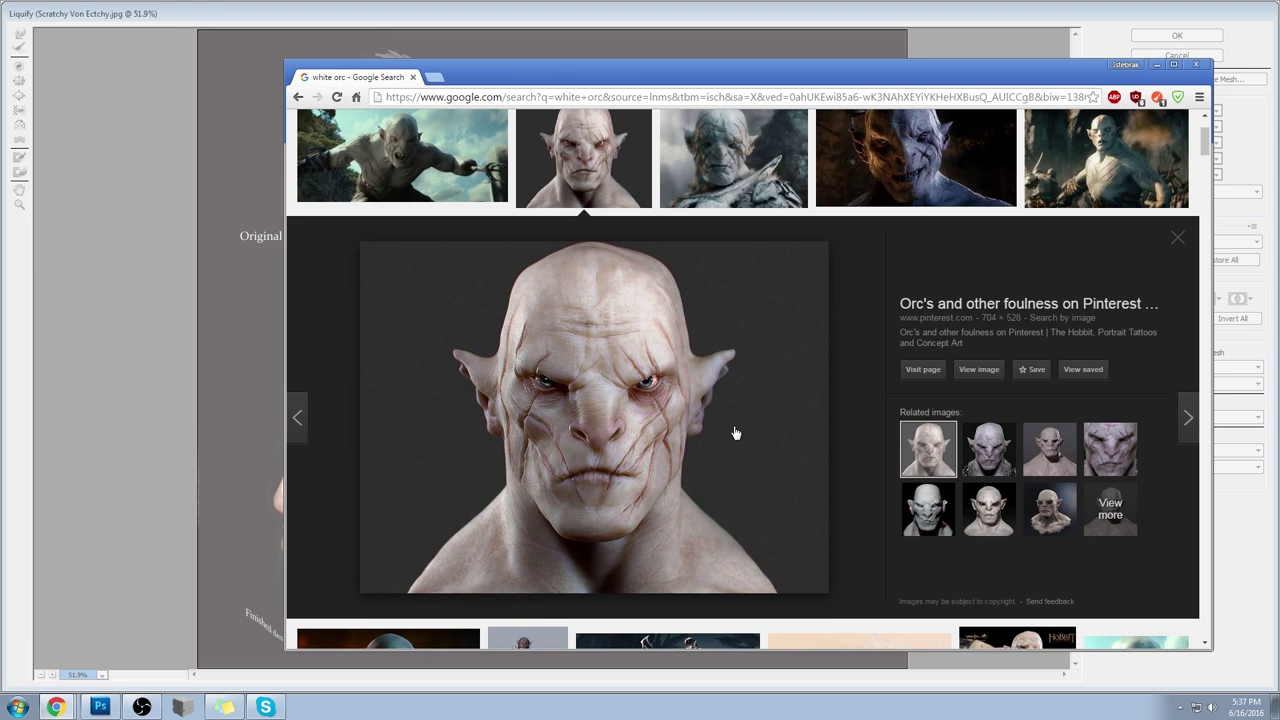
click(783, 168)
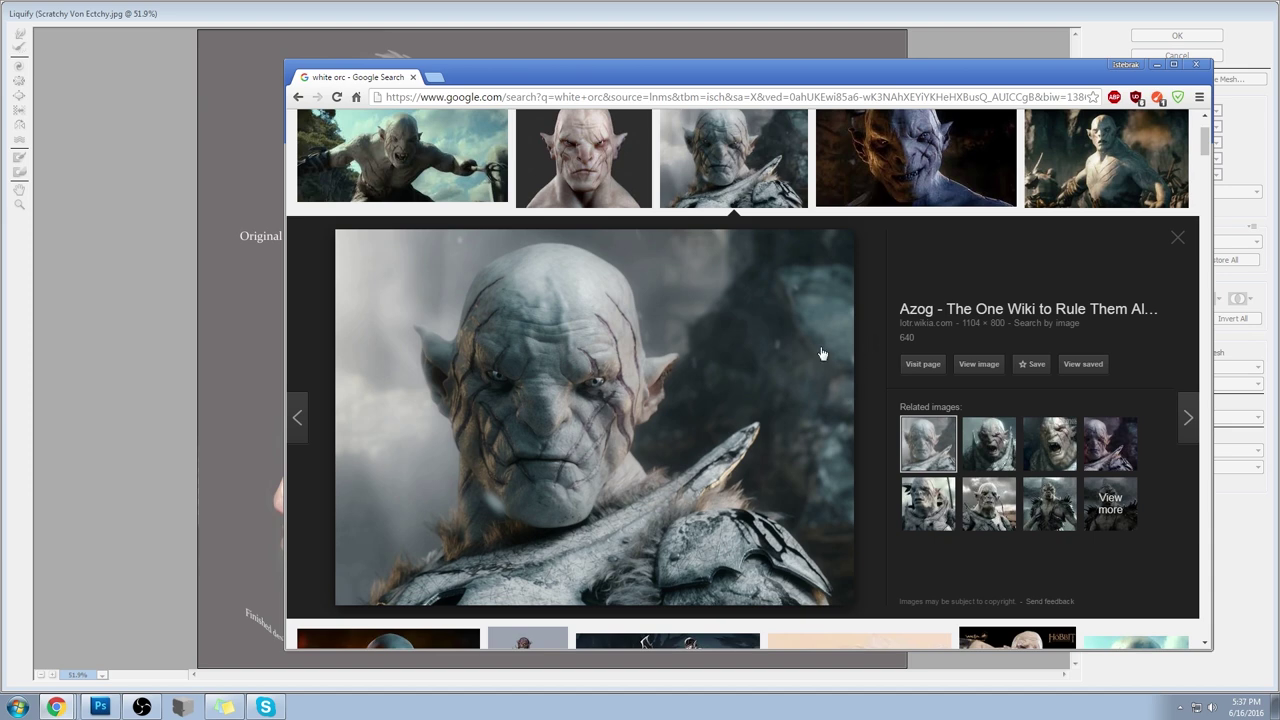
scroll(747, 350, up, 3)
Step: Search images for 'the mountain', preview two strongman photos, then return to Photoshop's Liquify window
triple_click(400, 128)
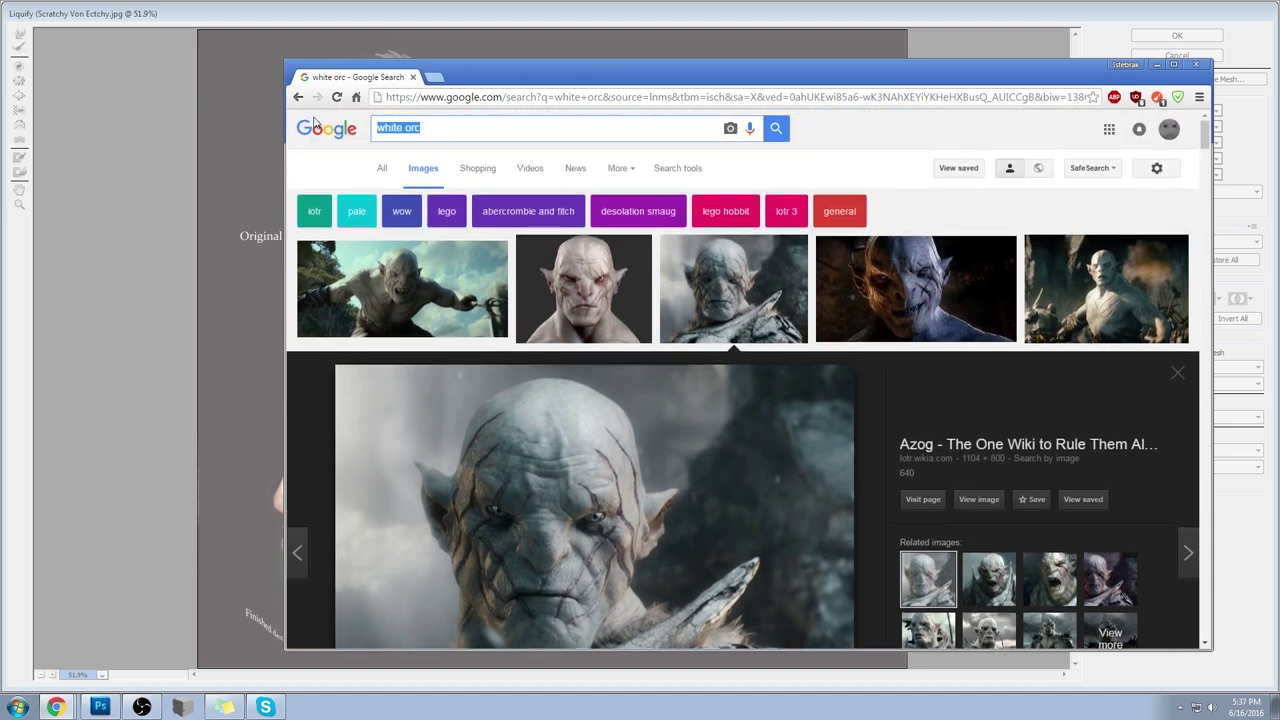
text(the m)
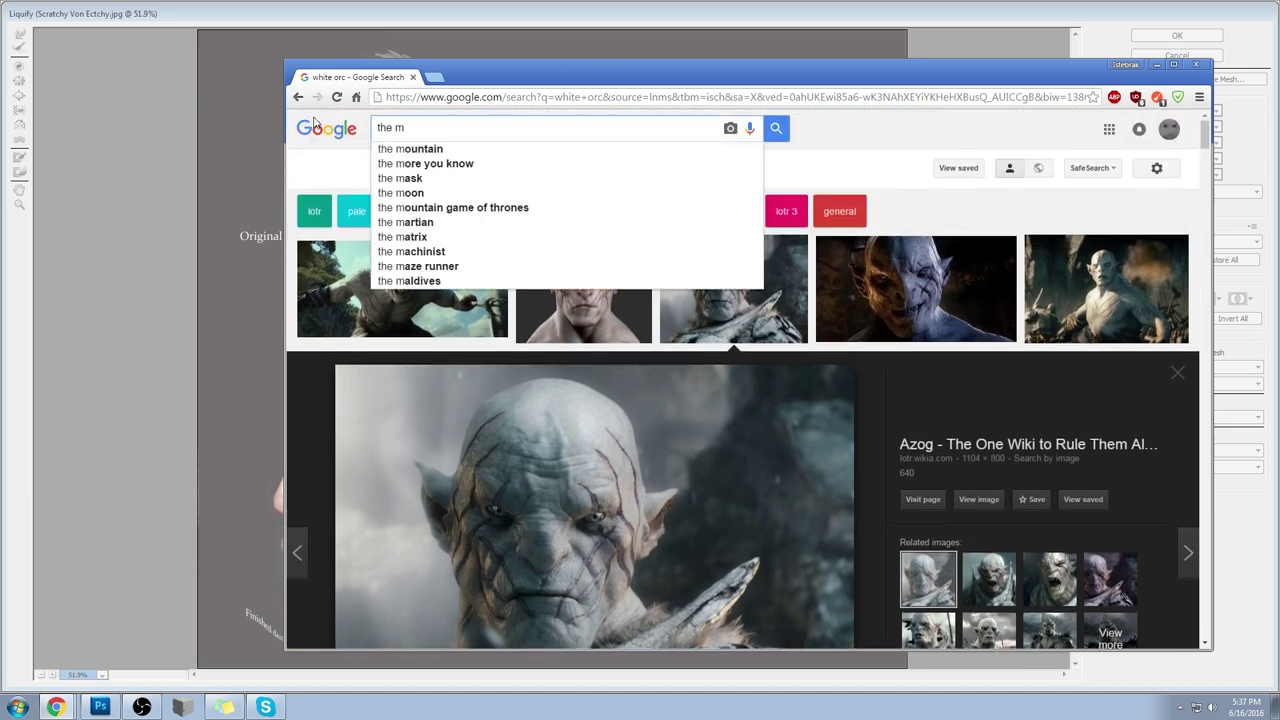
text(ountain)
key(Return)
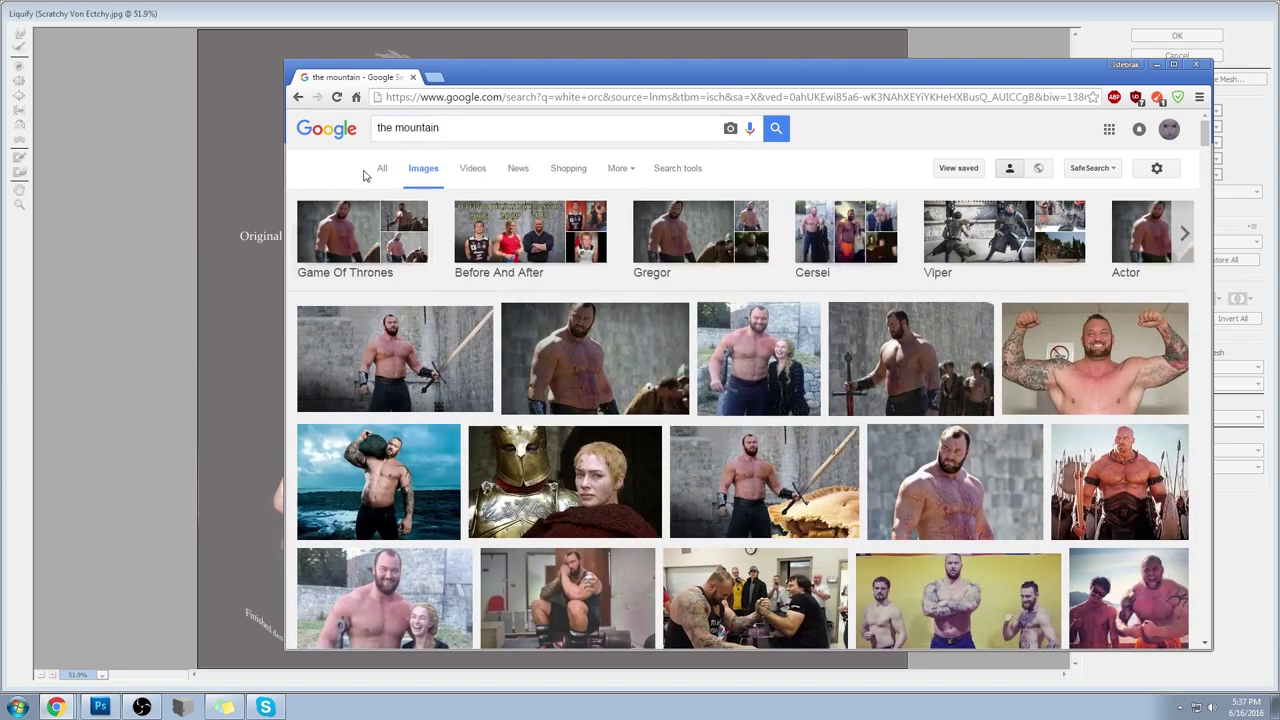
click(708, 368)
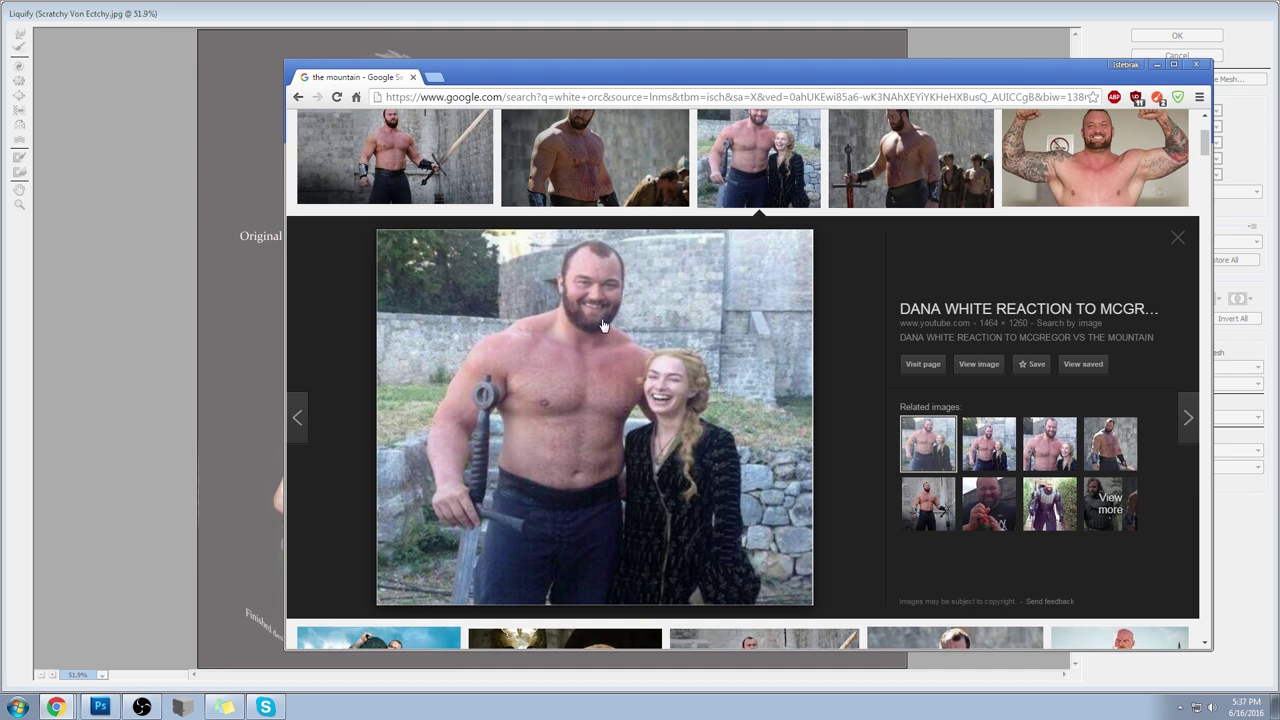
click(1052, 140)
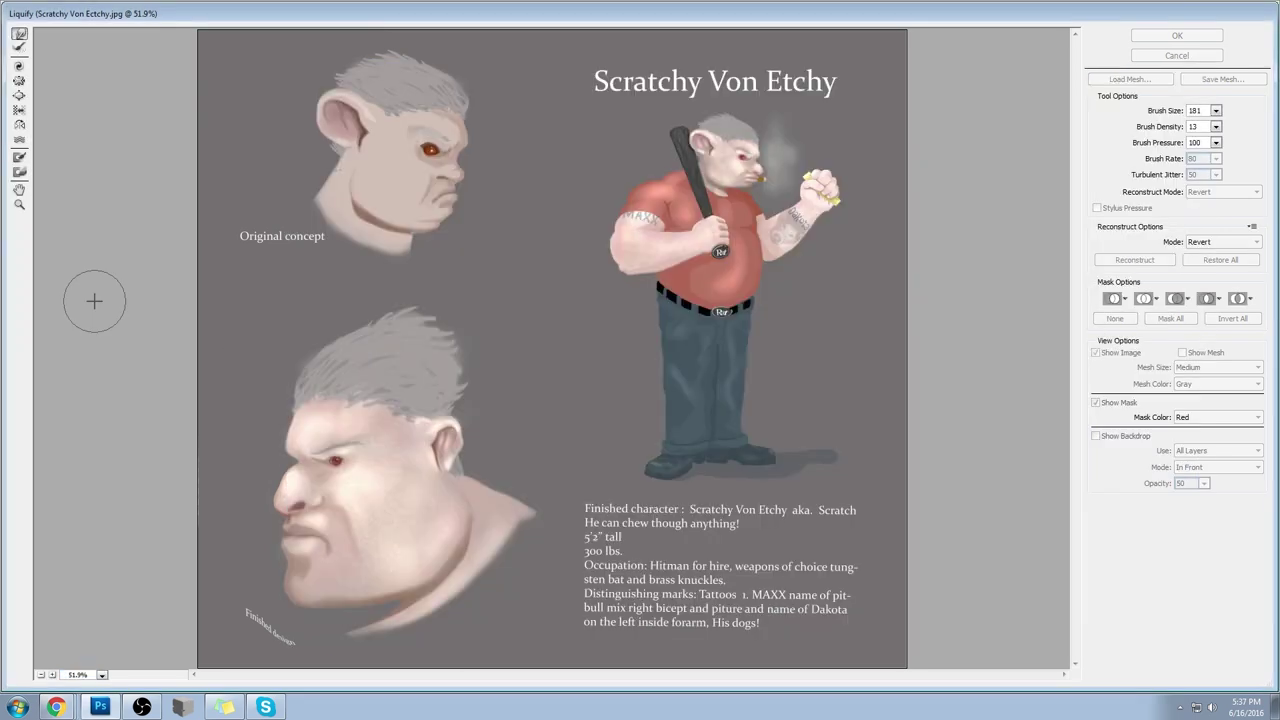
click(94, 300)
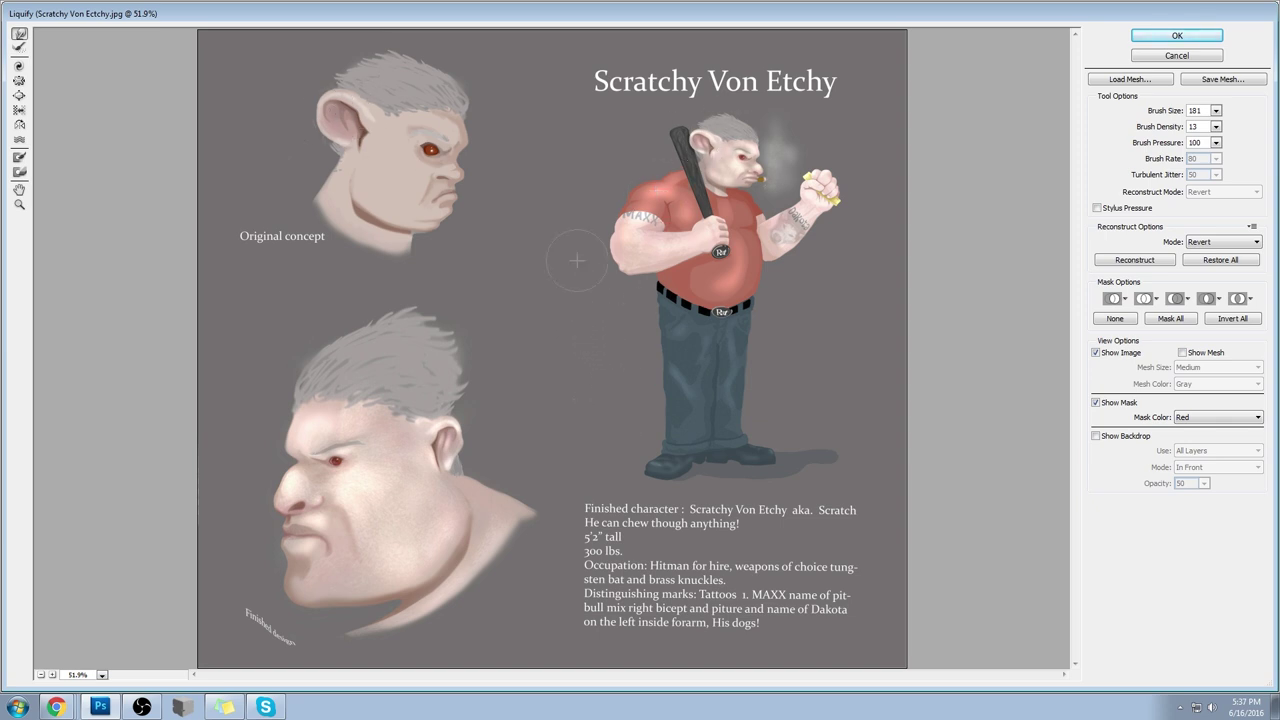
Step: Forward-warp the lower head's round ear into a point with a 496 brush and apply Liquify
mouse_move(440, 440)
mouse_down()
mouse_move(435, 415)
mouse_move(437, 427)
mouse_move(469, 401)
mouse_move(449, 446)
mouse_move(487, 421)
mouse_up()
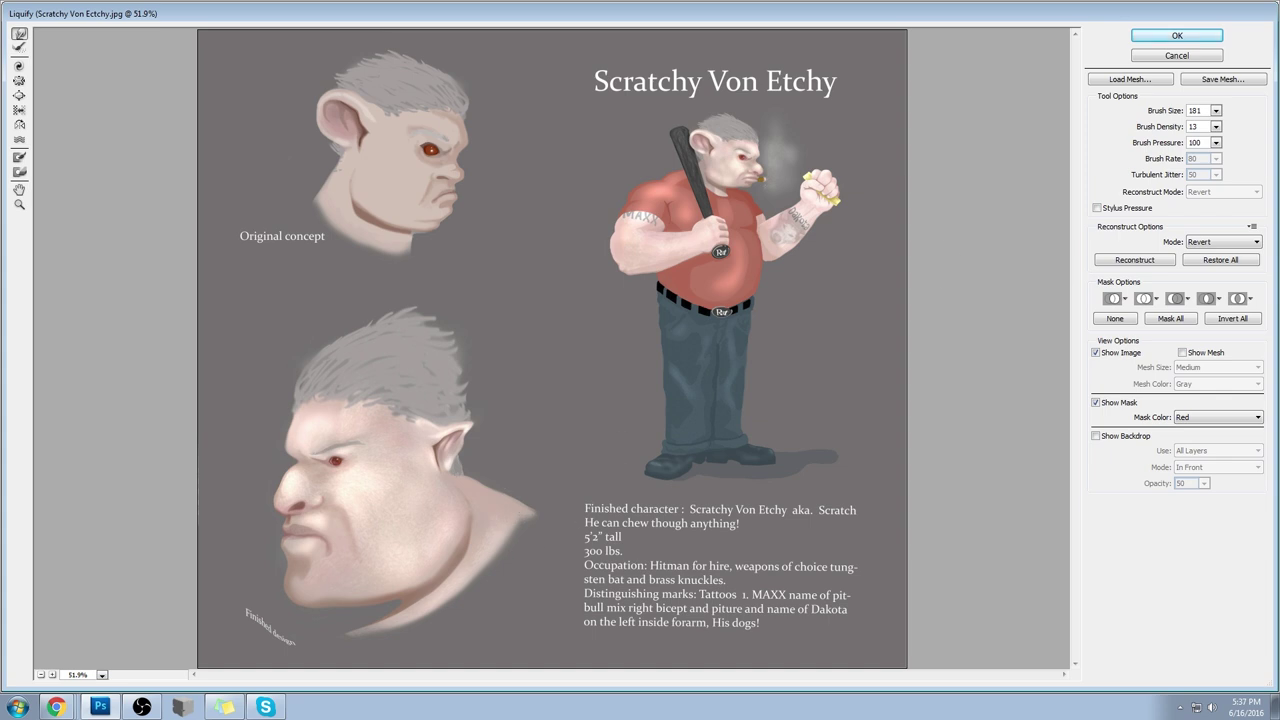
key(Return)
click(1216, 110)
drag(1165, 127, 1171, 127)
click(480, 512)
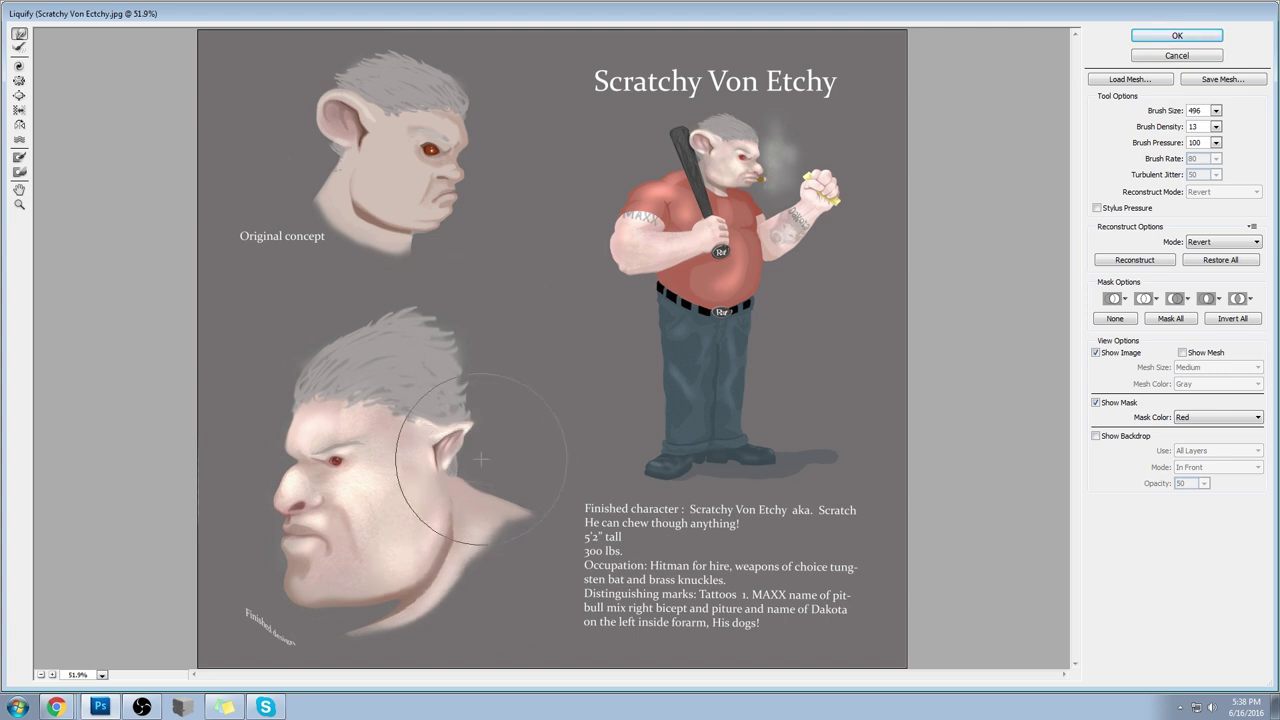
click(1177, 35)
Step: Sample grey from the head and paint hair over the ear's edge
alt+click(445, 382)
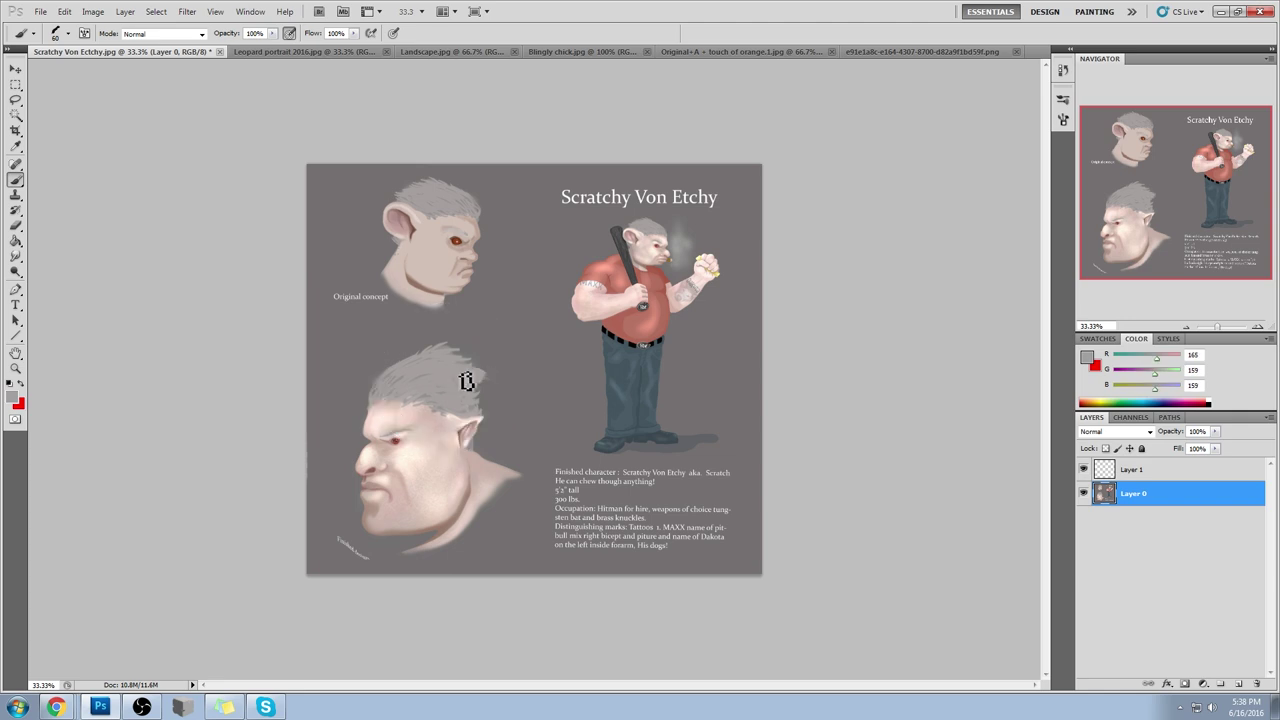
mouse_move(505, 404)
mouse_down()
mouse_move(486, 406)
mouse_move(491, 429)
mouse_up()
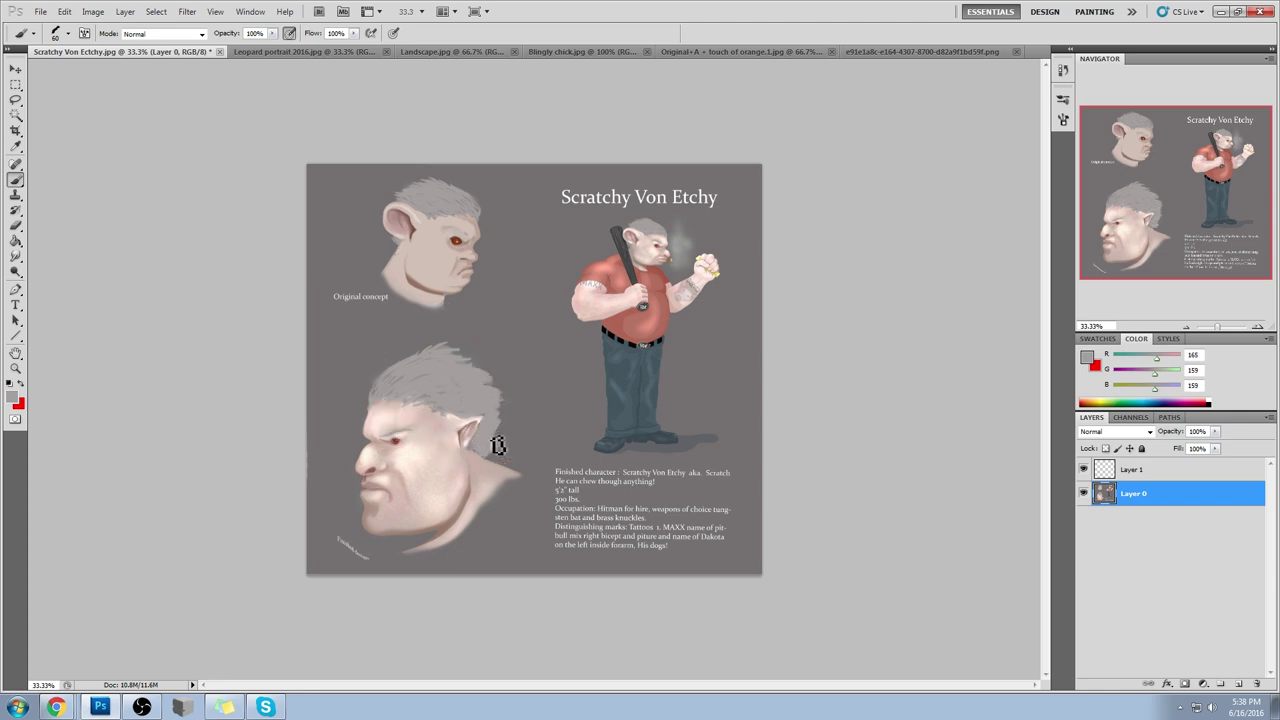
drag(491, 380, 486, 366)
Step: Open a browser window and search Google for 'cybersix'
click(55, 707)
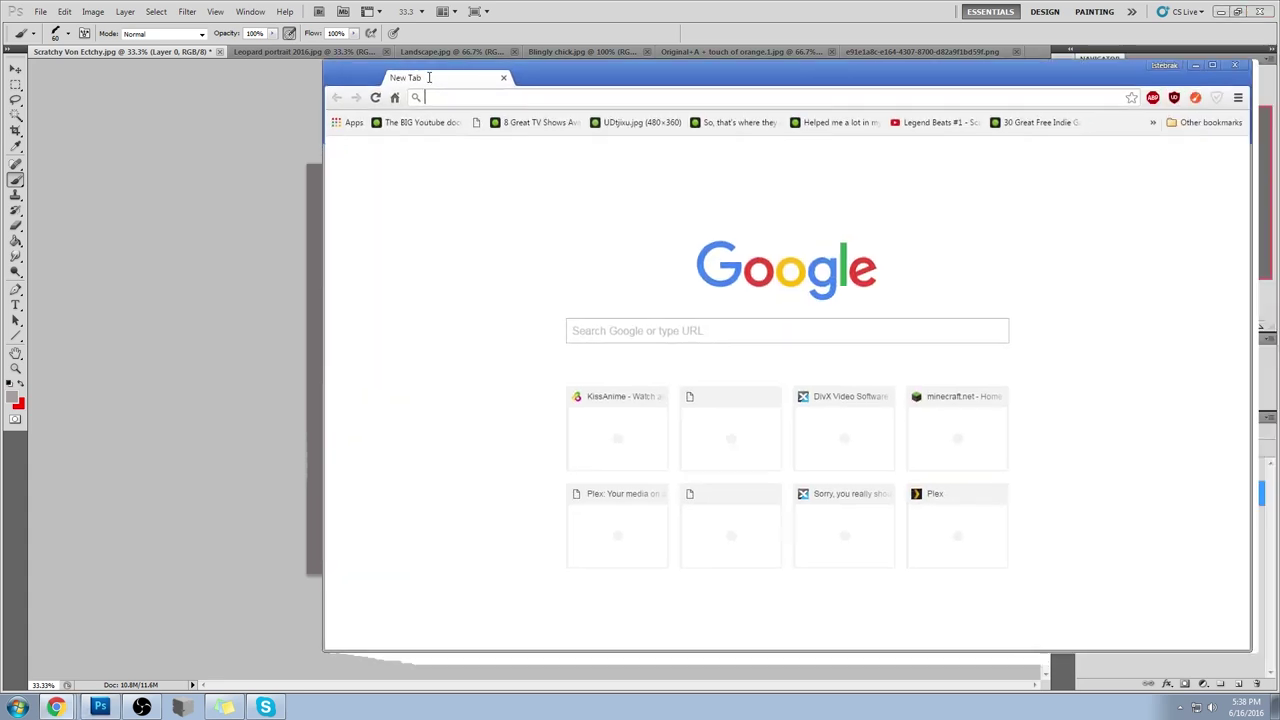
drag(486, 60, 446, 66)
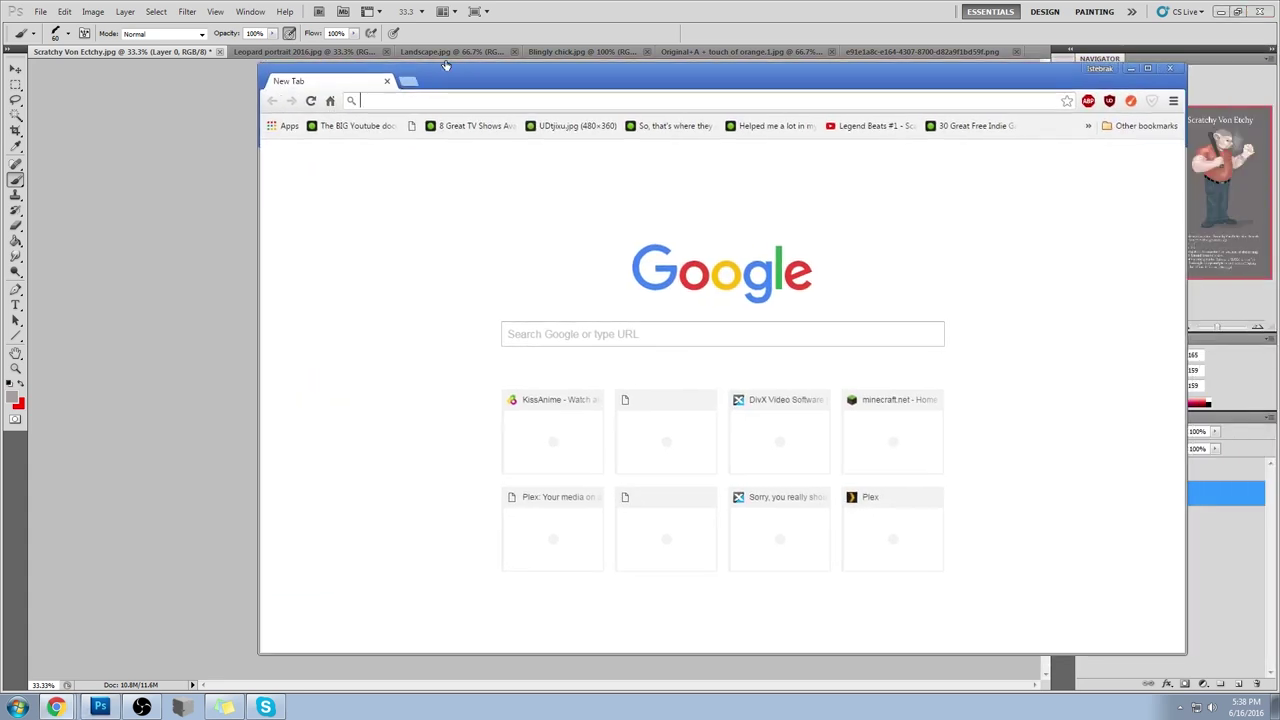
text(cybersix)
key(Return)
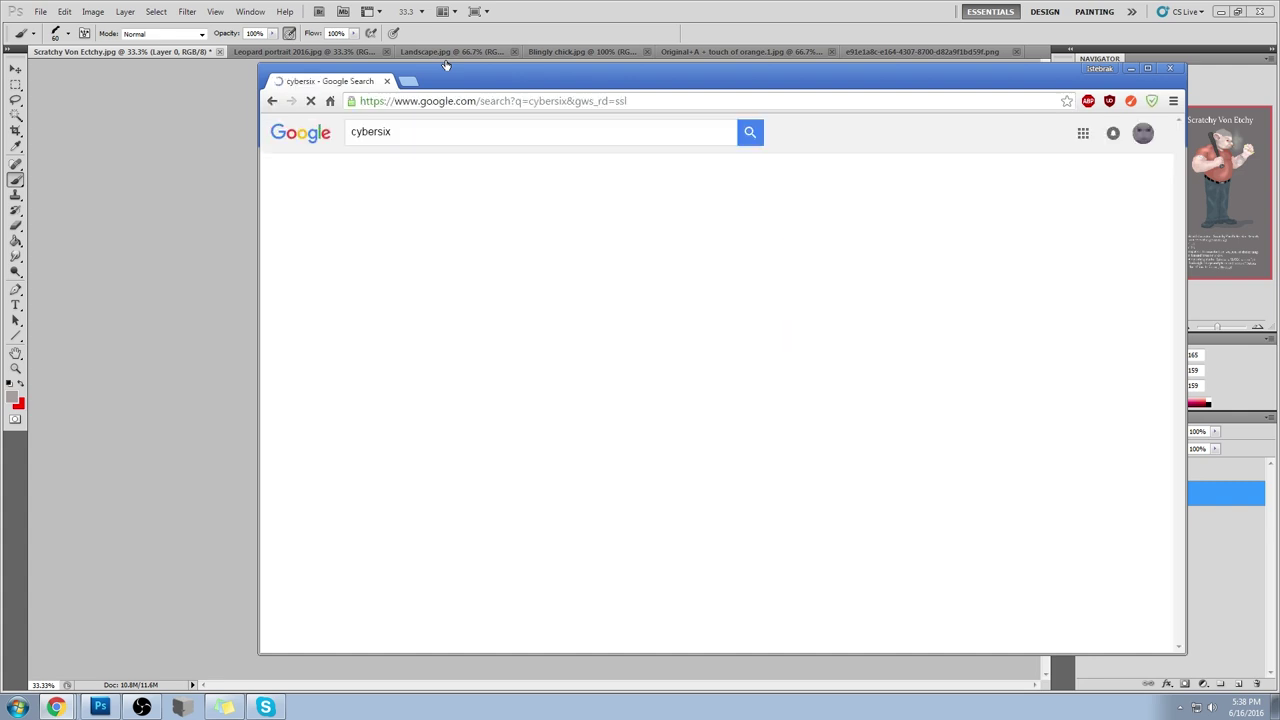
click(430, 124)
click(237, 280)
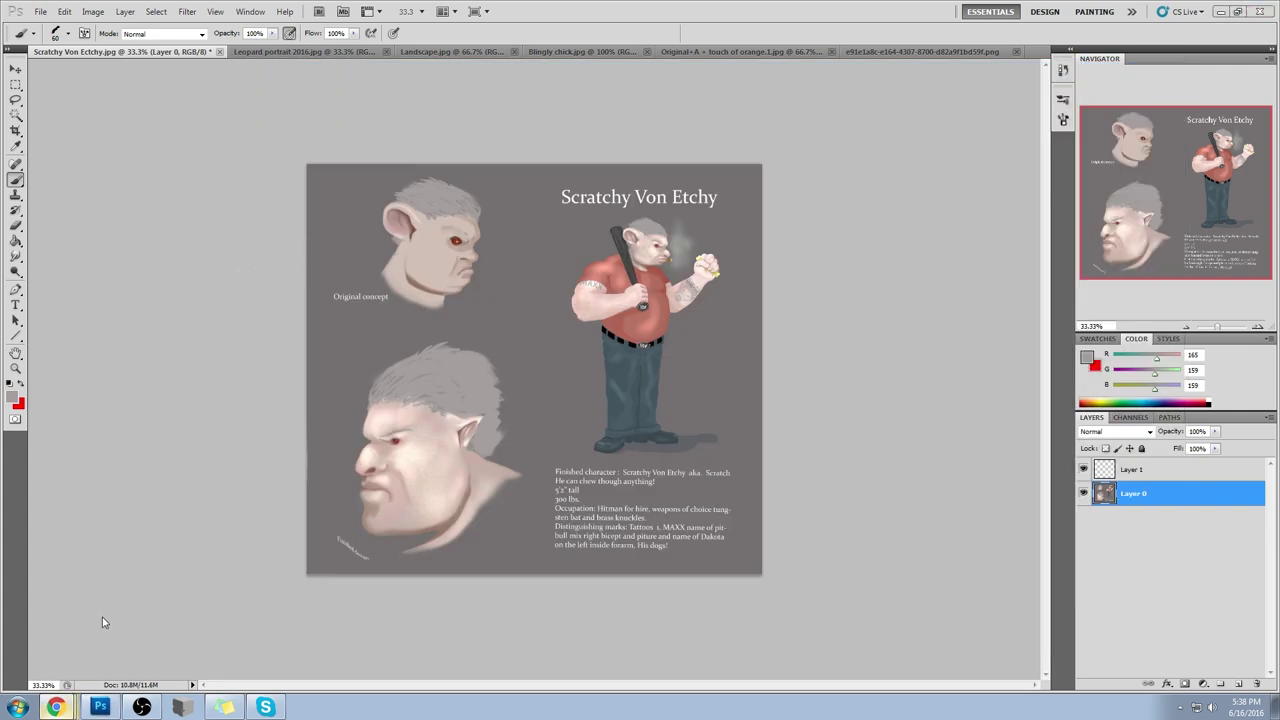
key(alt+Tab)
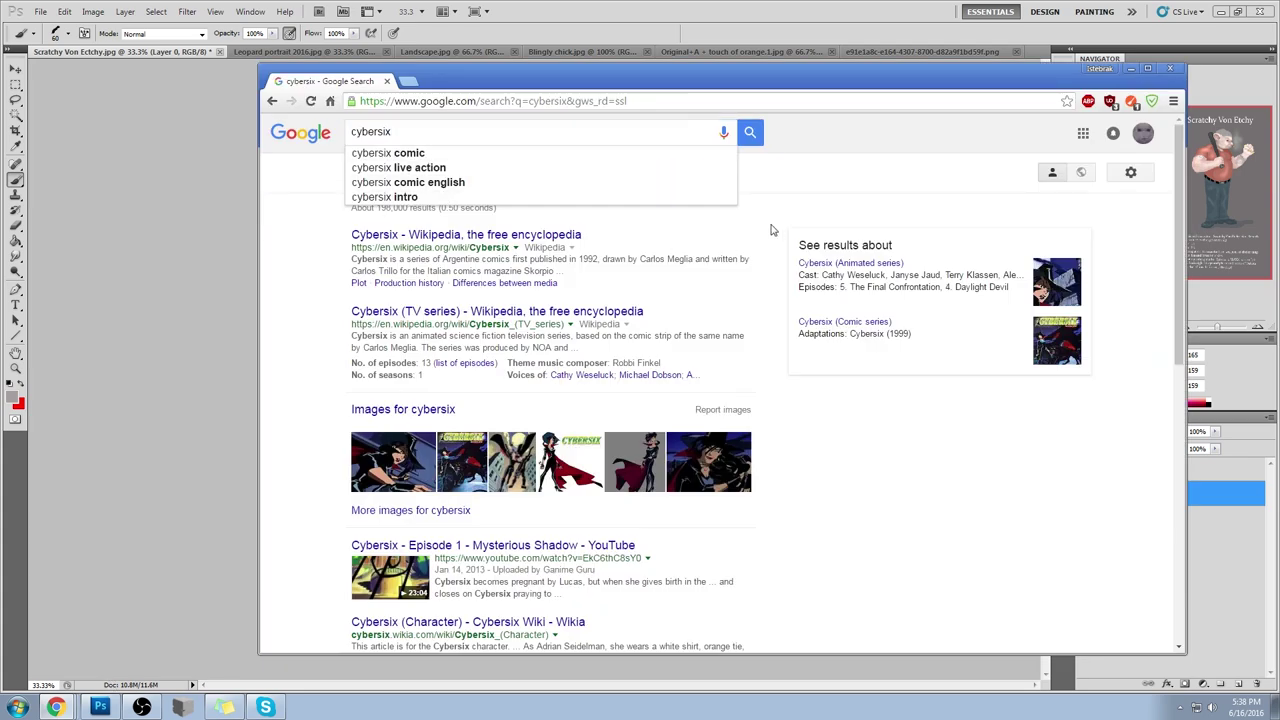
Step: Browse image results for 'cybersix comic', then for 'cybersix hench men'
click(432, 155)
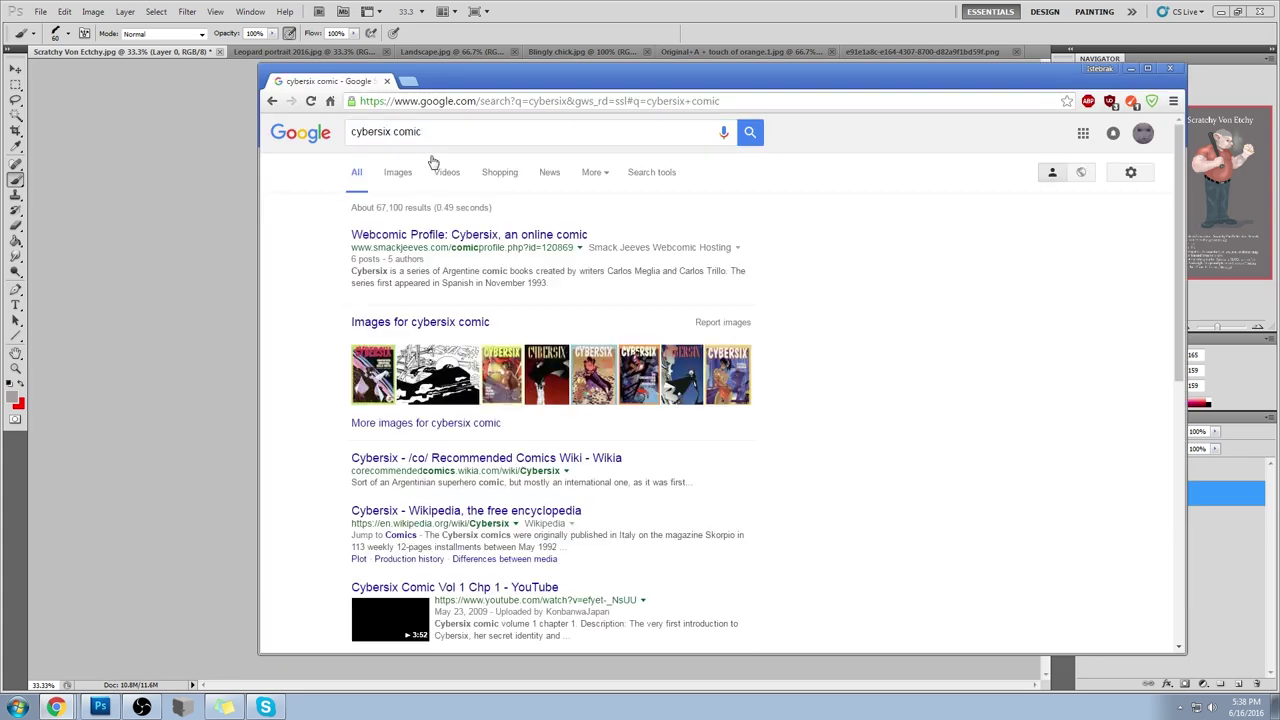
click(409, 178)
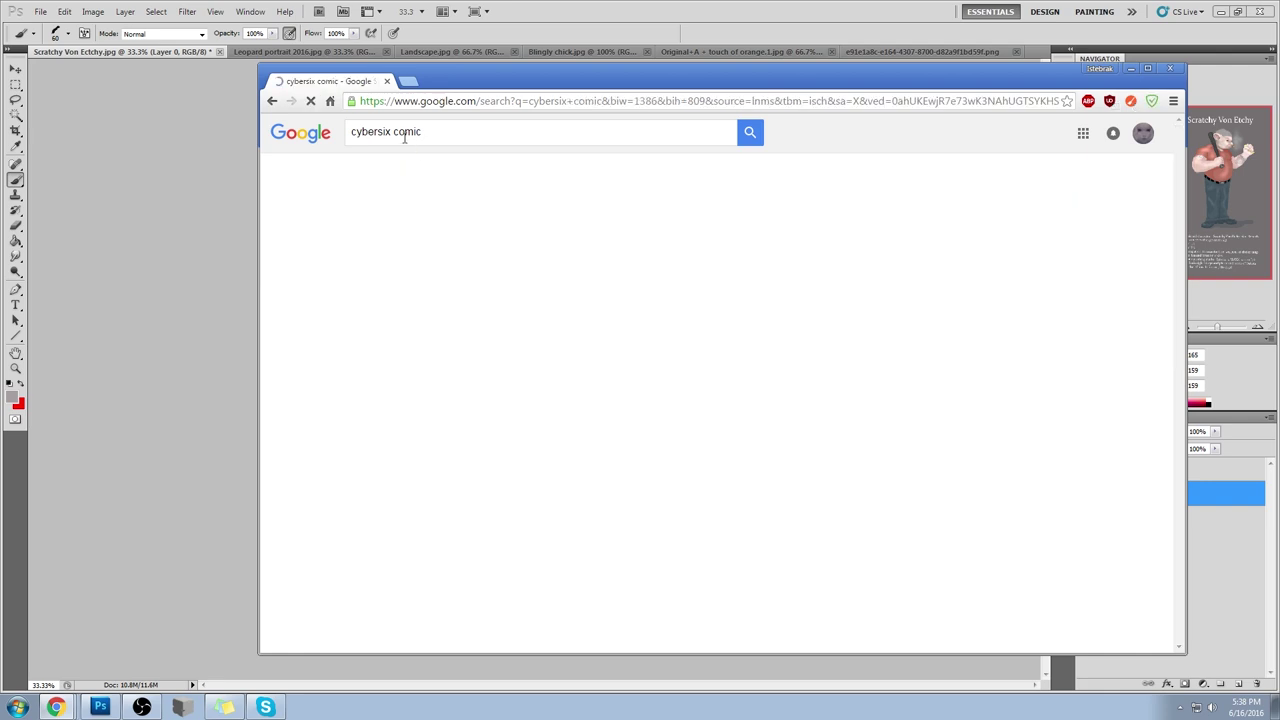
drag(394, 132, 506, 137)
text(hench men)
key(Return)
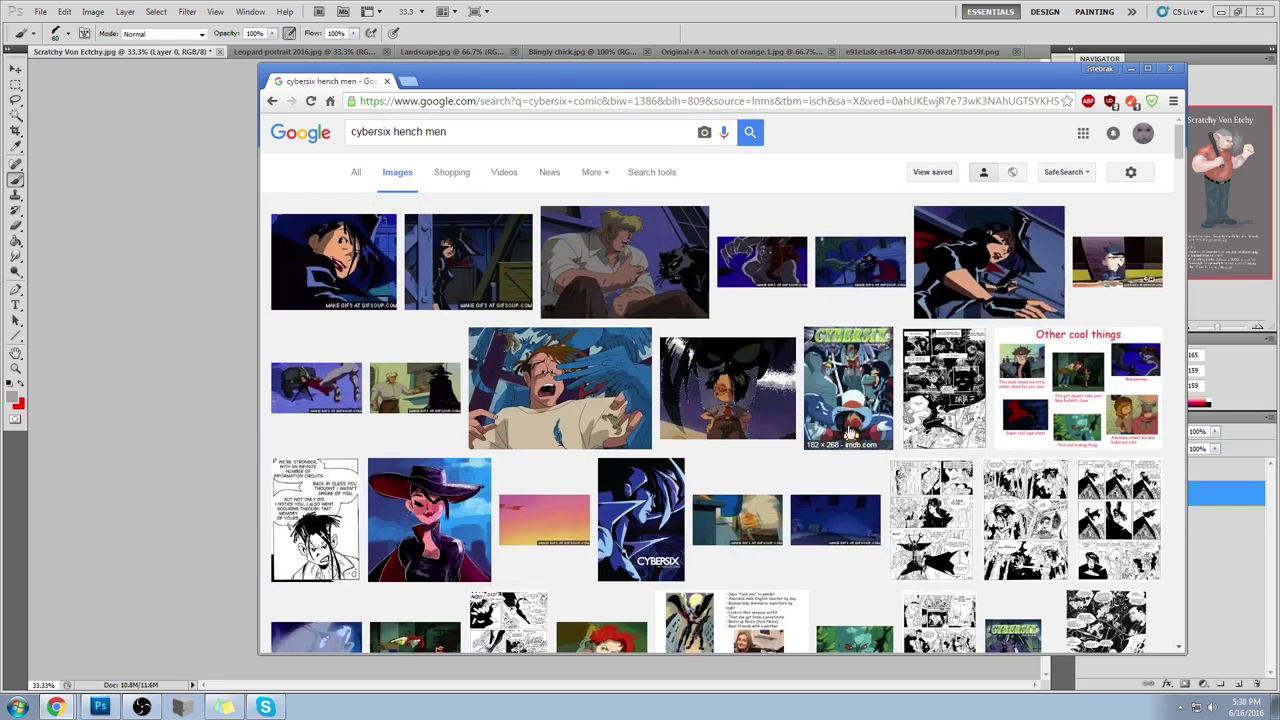
scroll(1078, 410, down, 4)
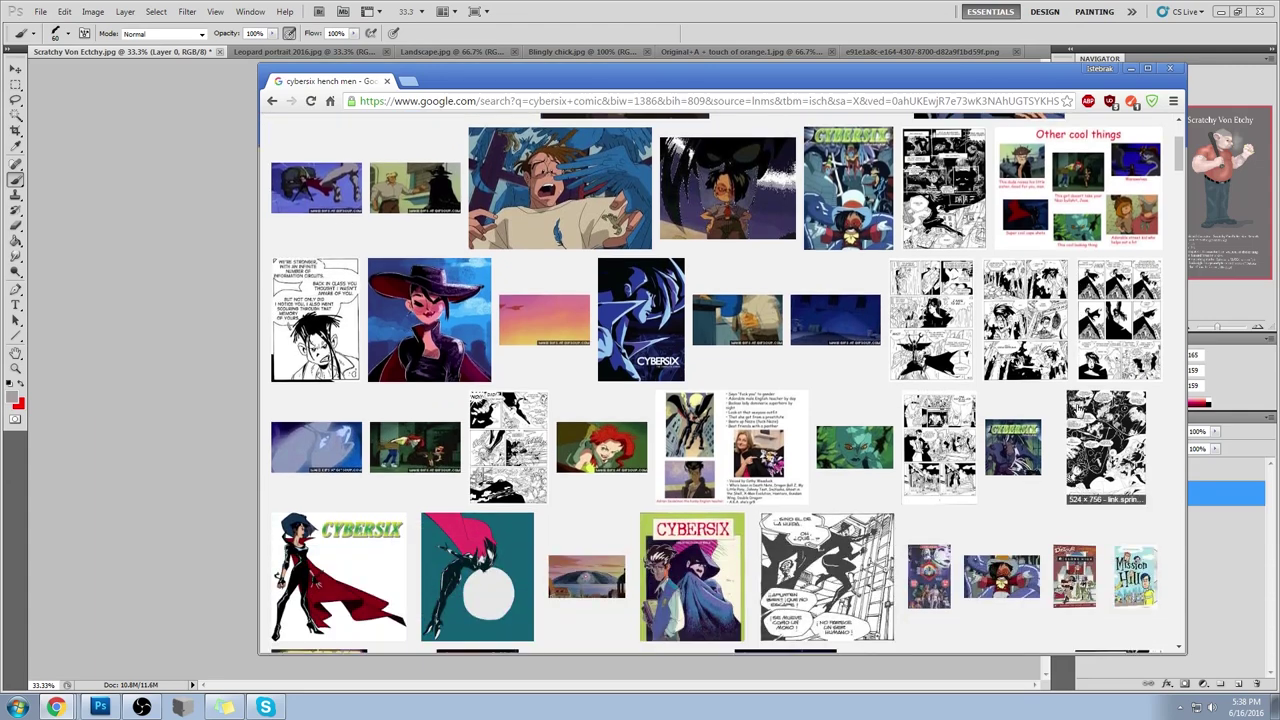
scroll(1073, 410, down, 3)
scroll(1062, 398, down, 2)
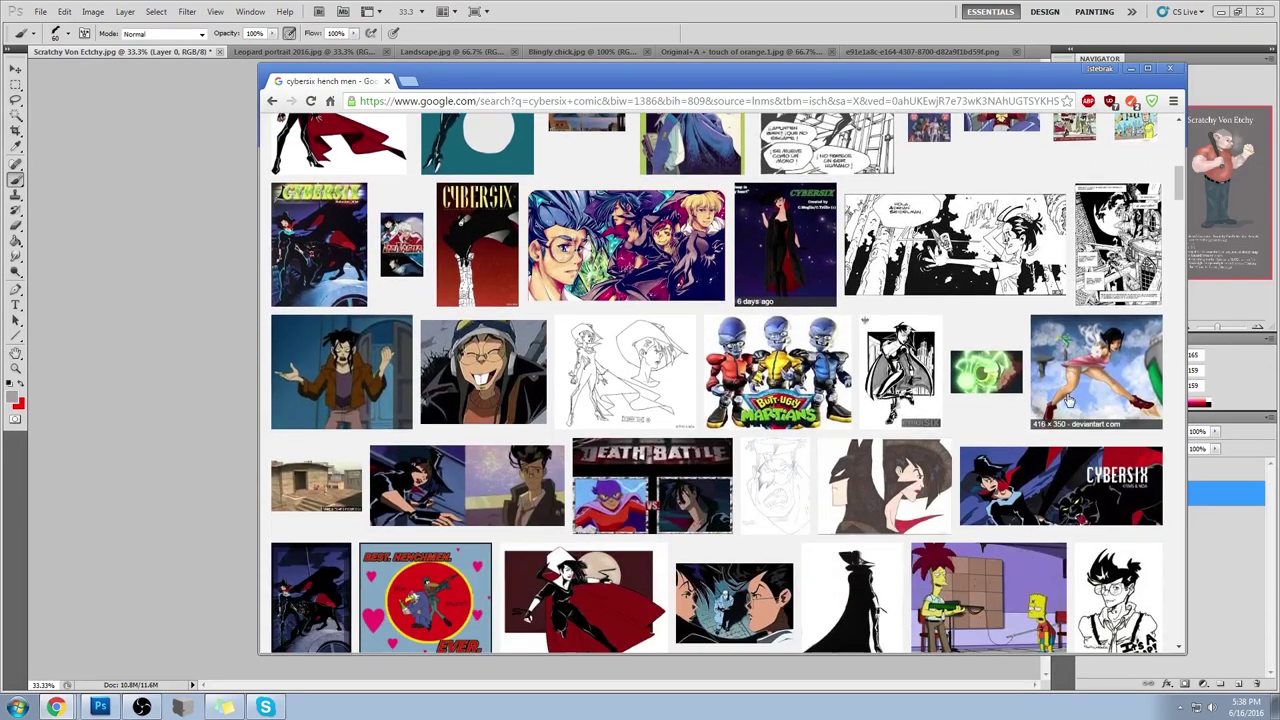
scroll(661, 325, up, 10)
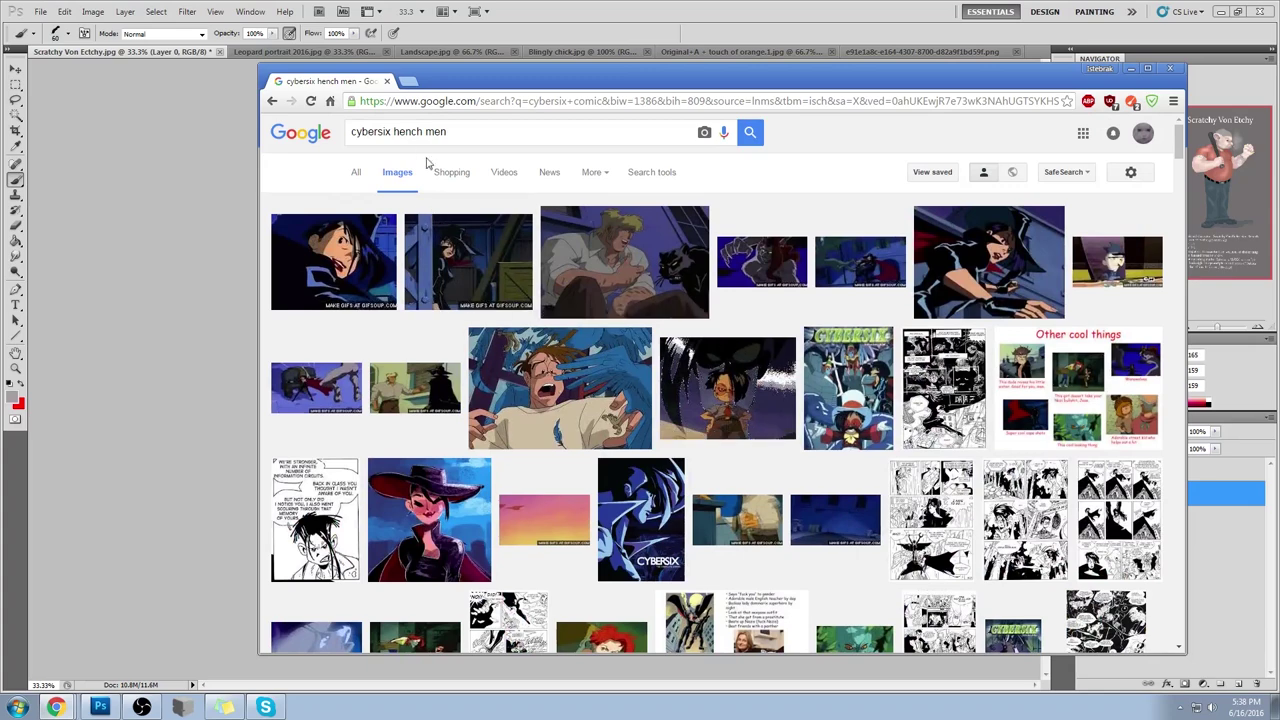
Step: Browse image results for plain 'cybersix', then close the browser
drag(393, 132, 475, 139)
key(BackSpace)
key(Return)
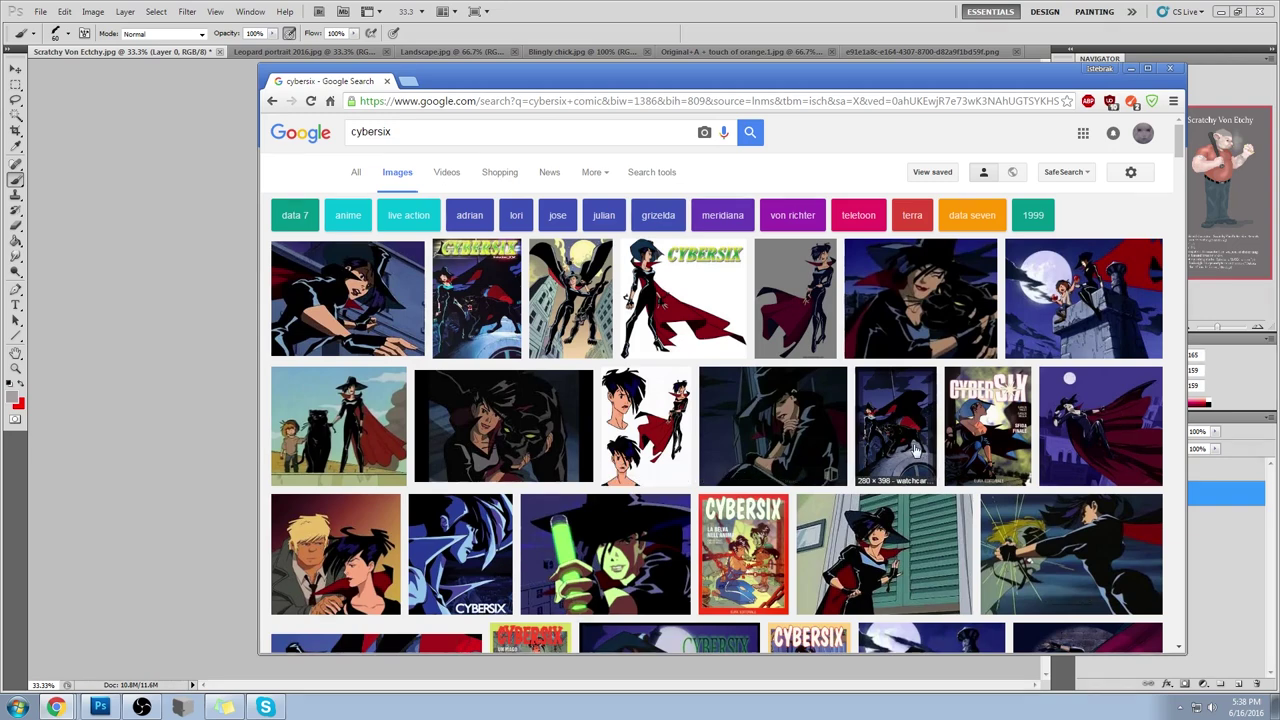
scroll(914, 452, down, 3)
scroll(914, 452, down, 2)
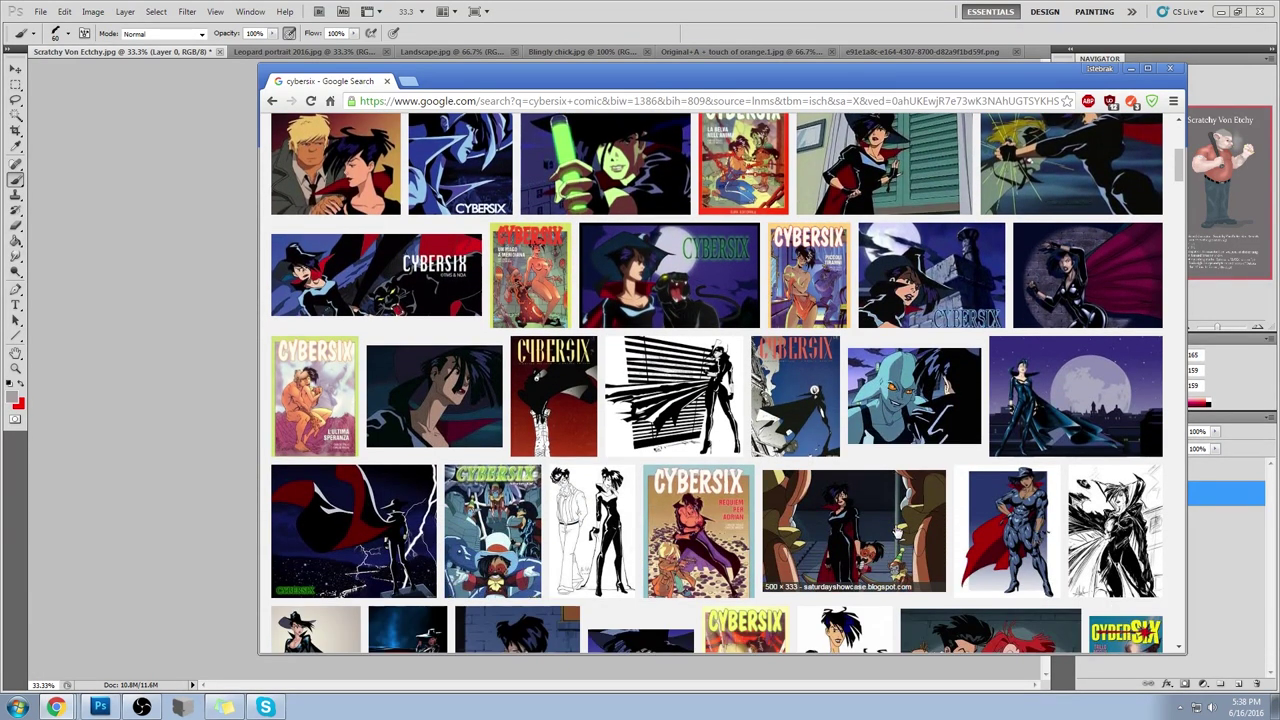
scroll(592, 376, down, 3)
scroll(592, 376, down, 3)
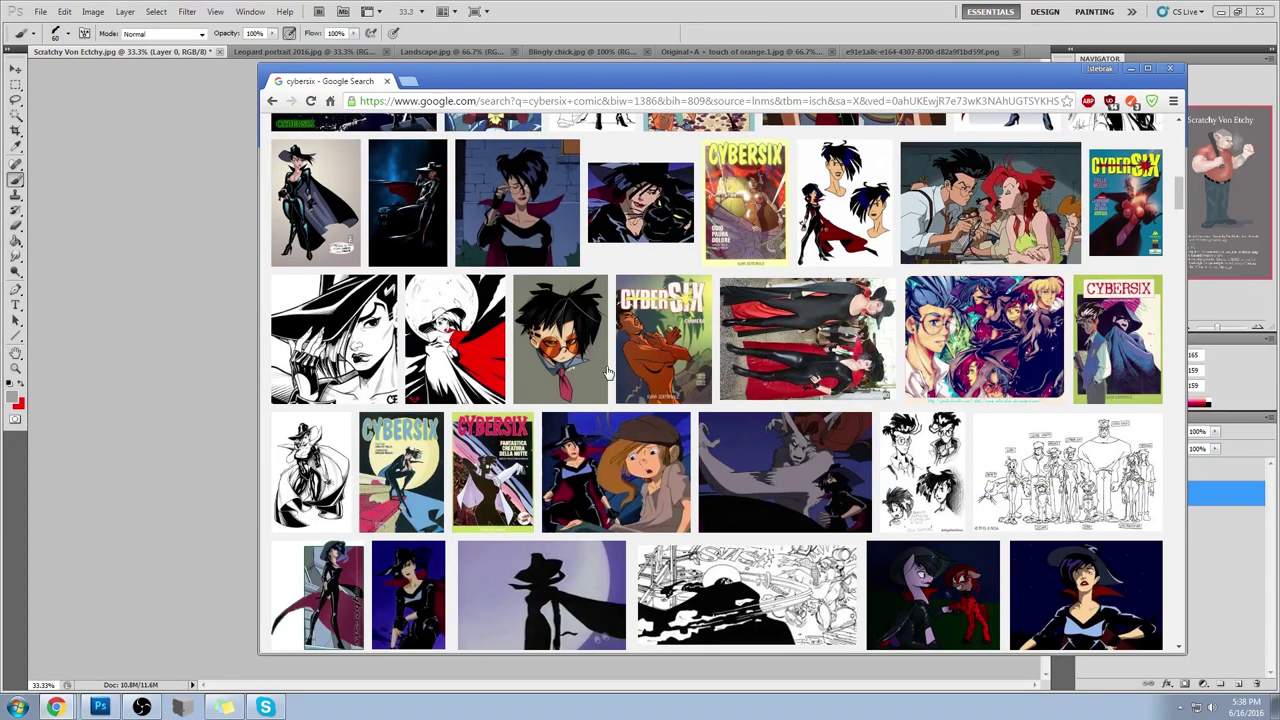
scroll(606, 372, down, 2)
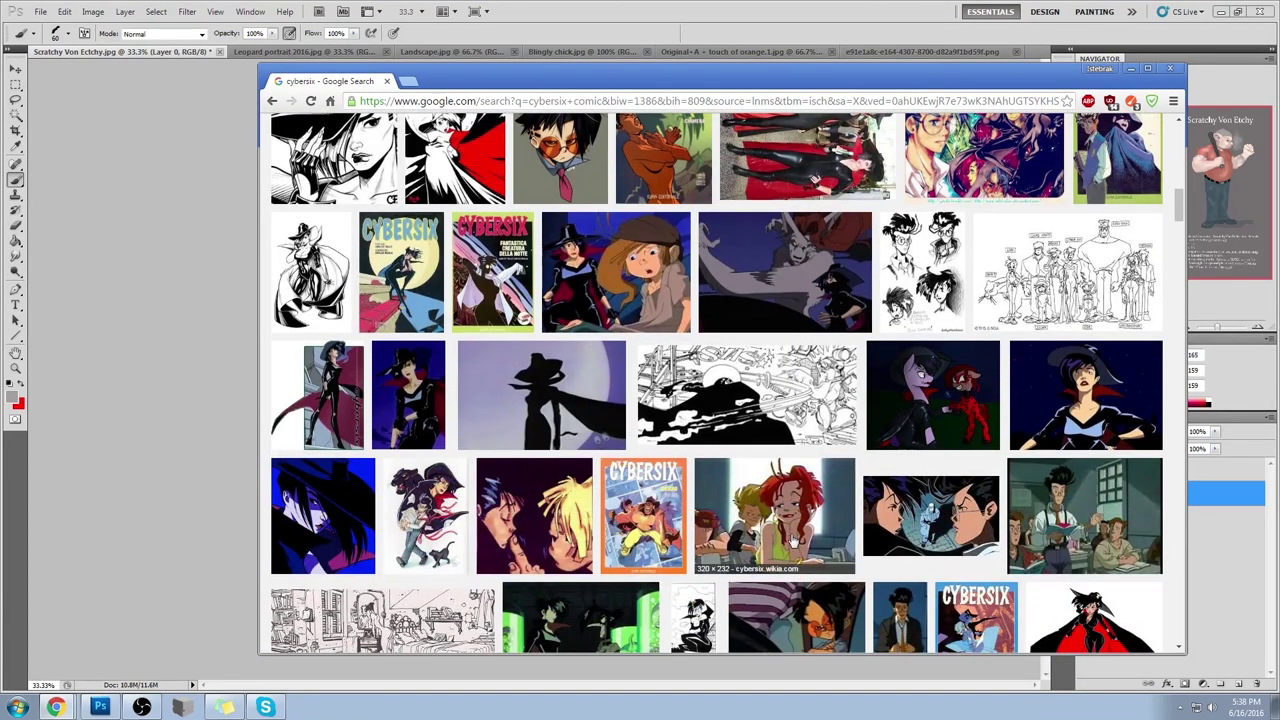
scroll(789, 540, up, 2)
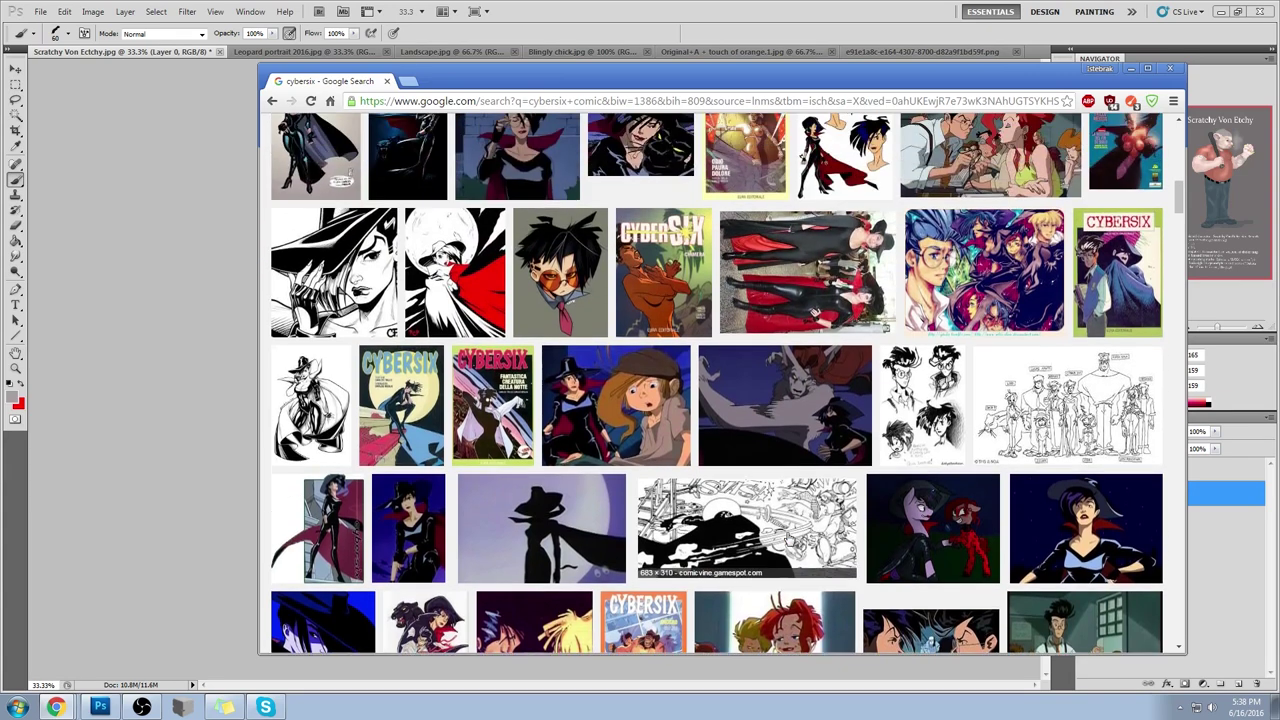
click(387, 82)
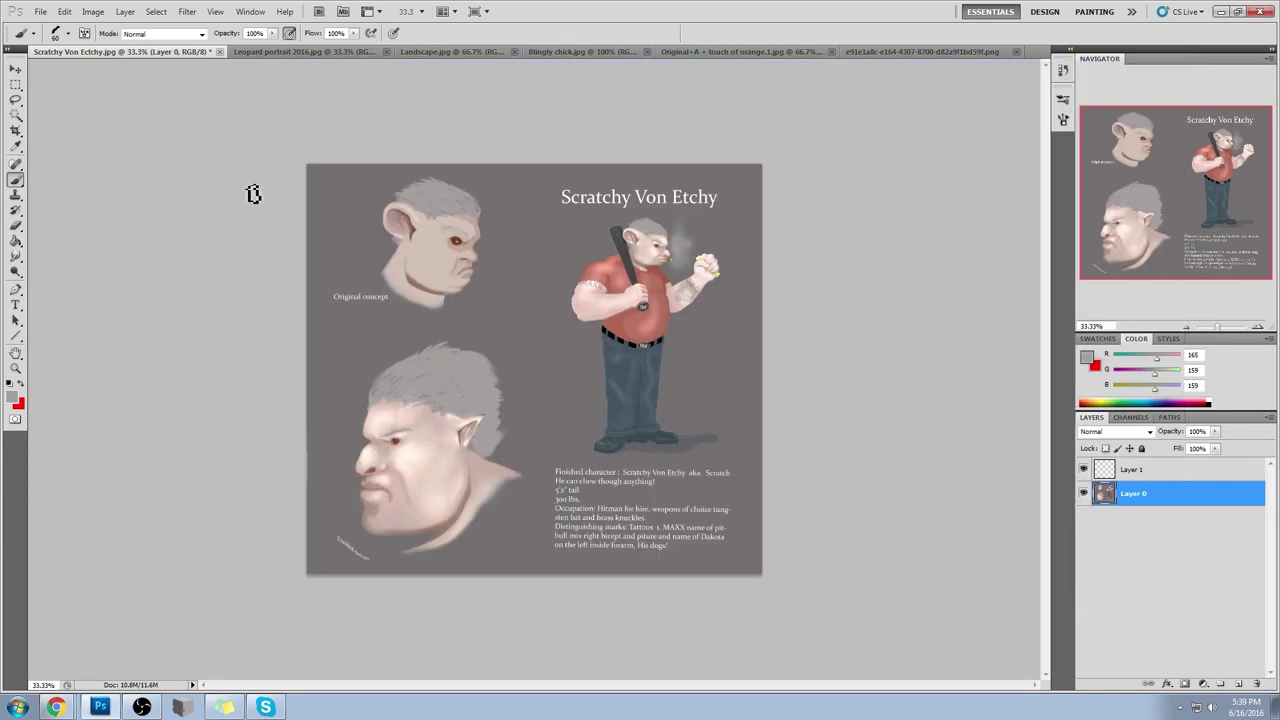
Step: Apply Flatten Image from the Layers panel menu to merge both layers into the Background
right_click(1175, 480)
click(1200, 543)
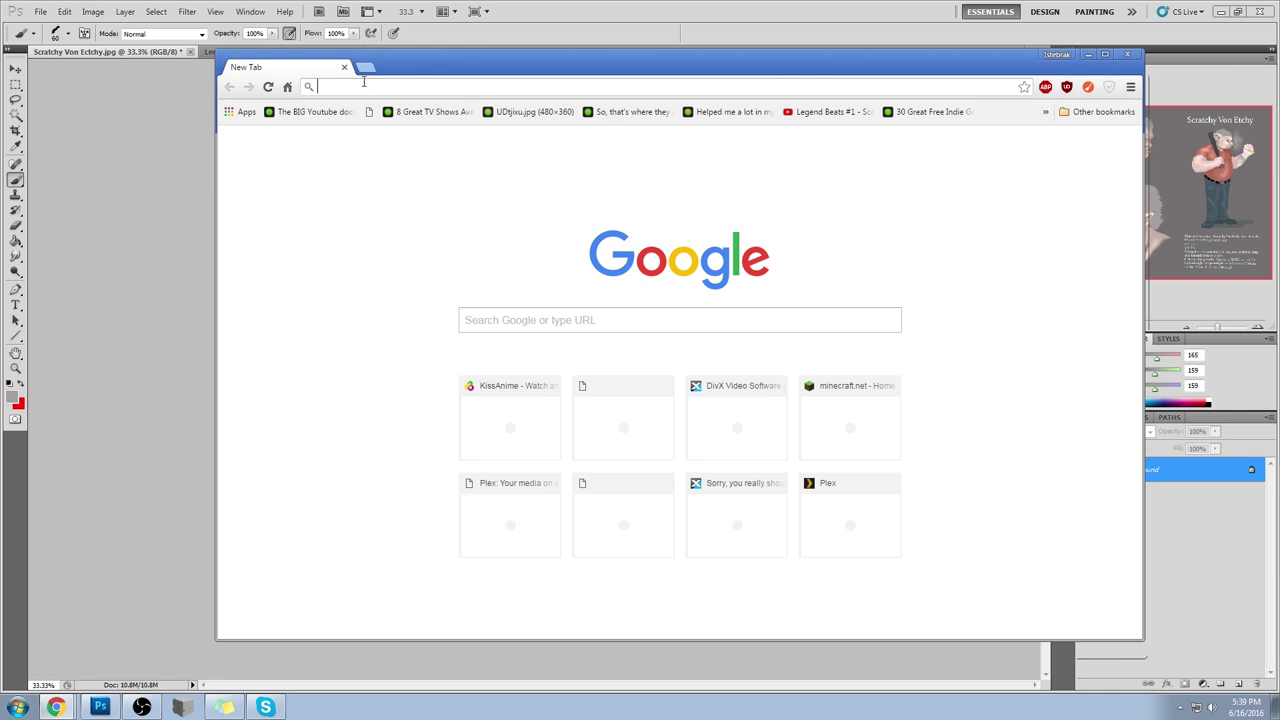
Step: Load YouTube from Chrome's address bar, then bring the Photoshop document back in front
text(youtube.com)
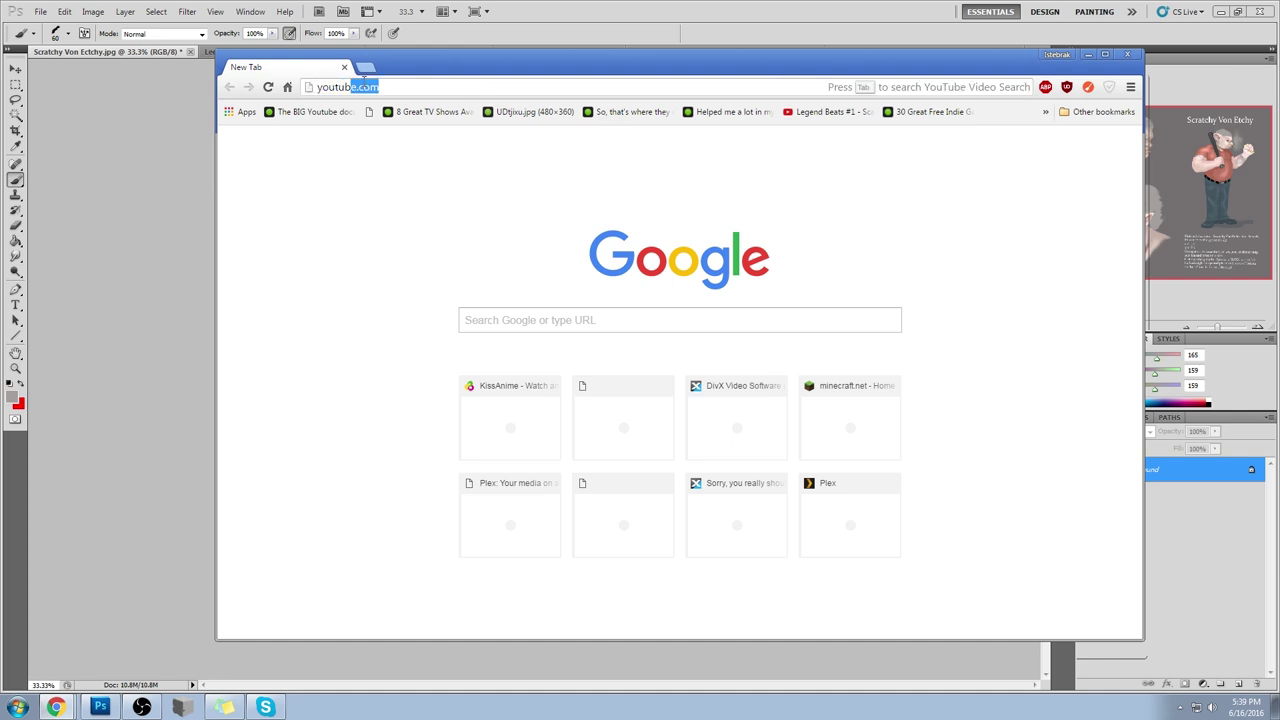
key(Return)
click(452, 114)
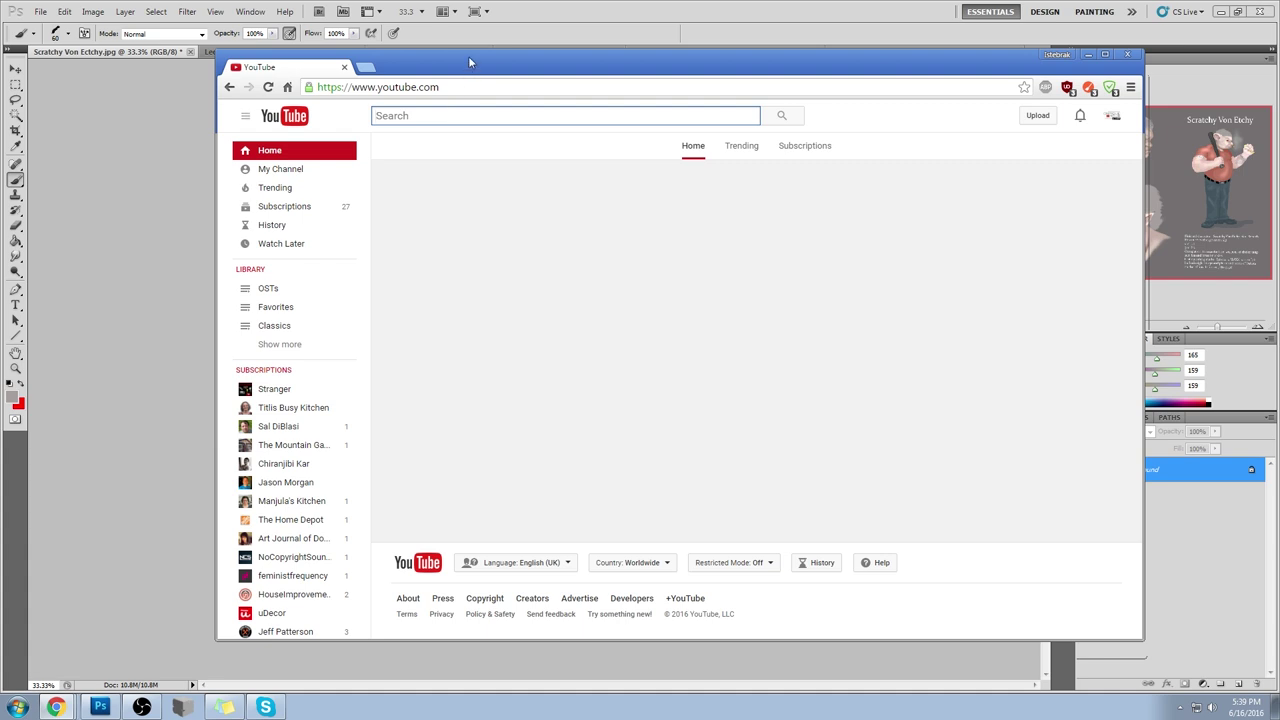
click(468, 64)
click(548, 15)
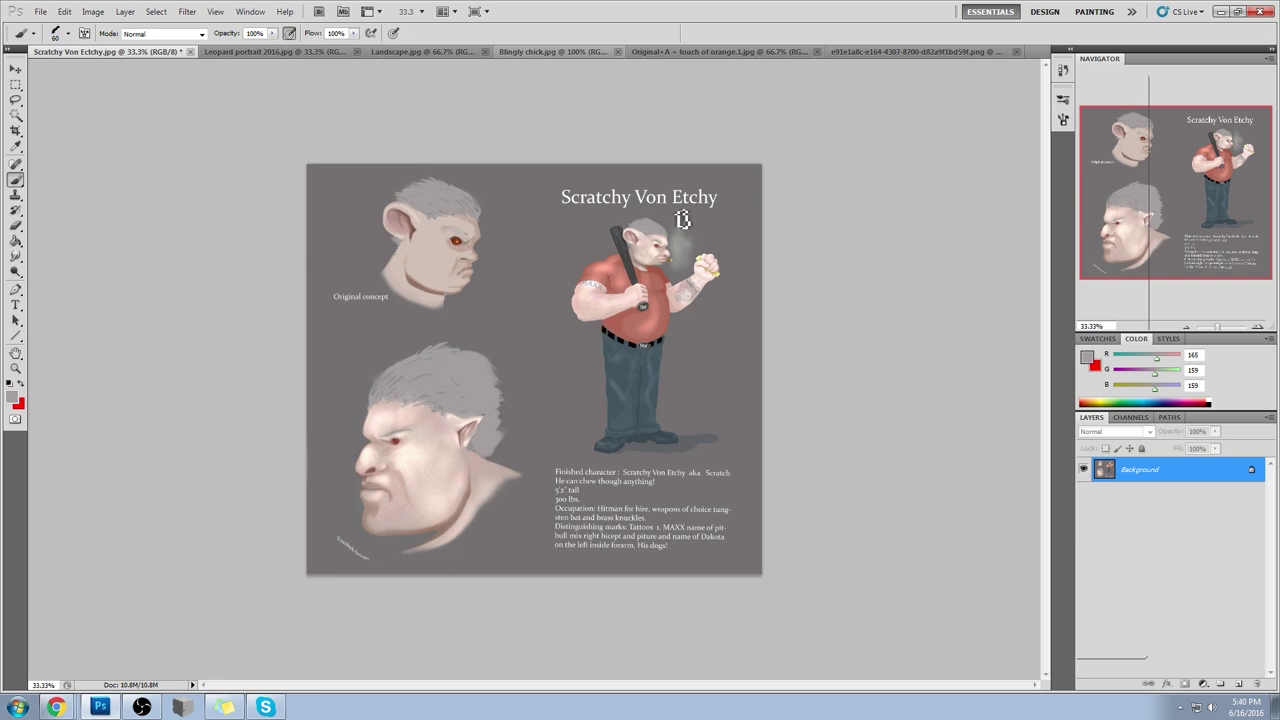
drag(647, 227, 692, 232)
key(ctrl+z)
key(ctrl+z)
drag(514, 206, 323, 331)
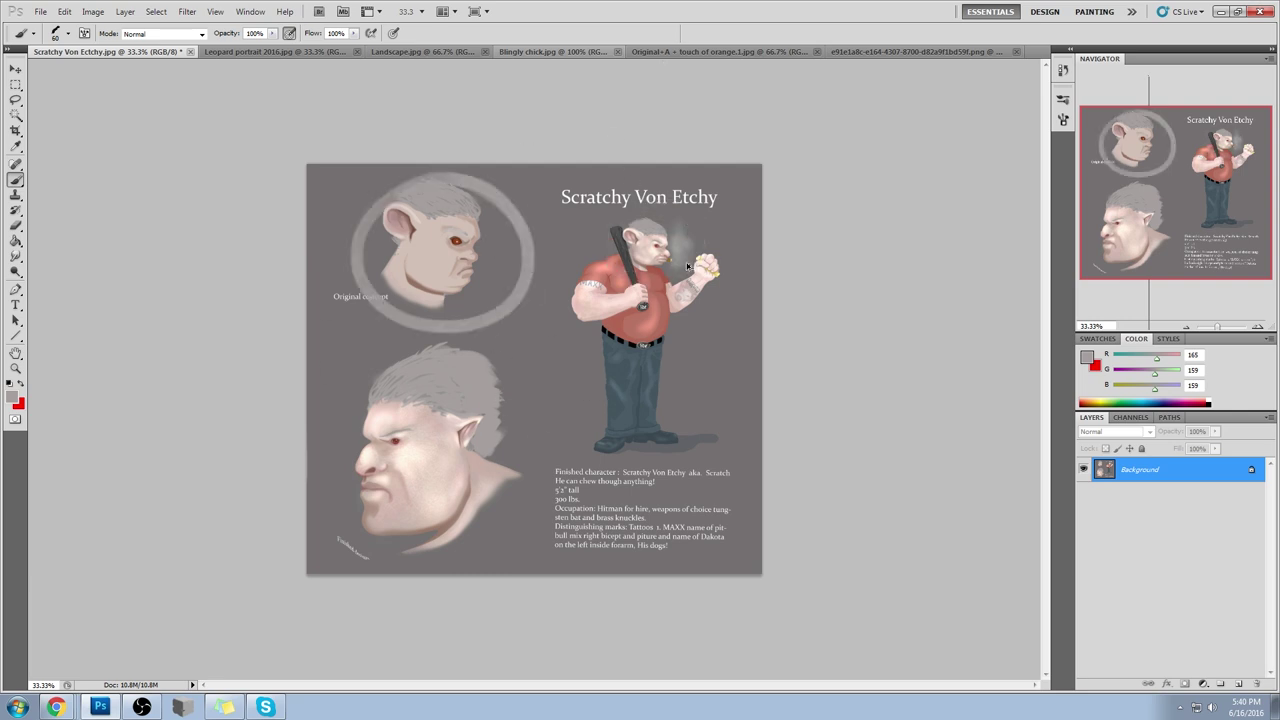
key(ctrl+z)
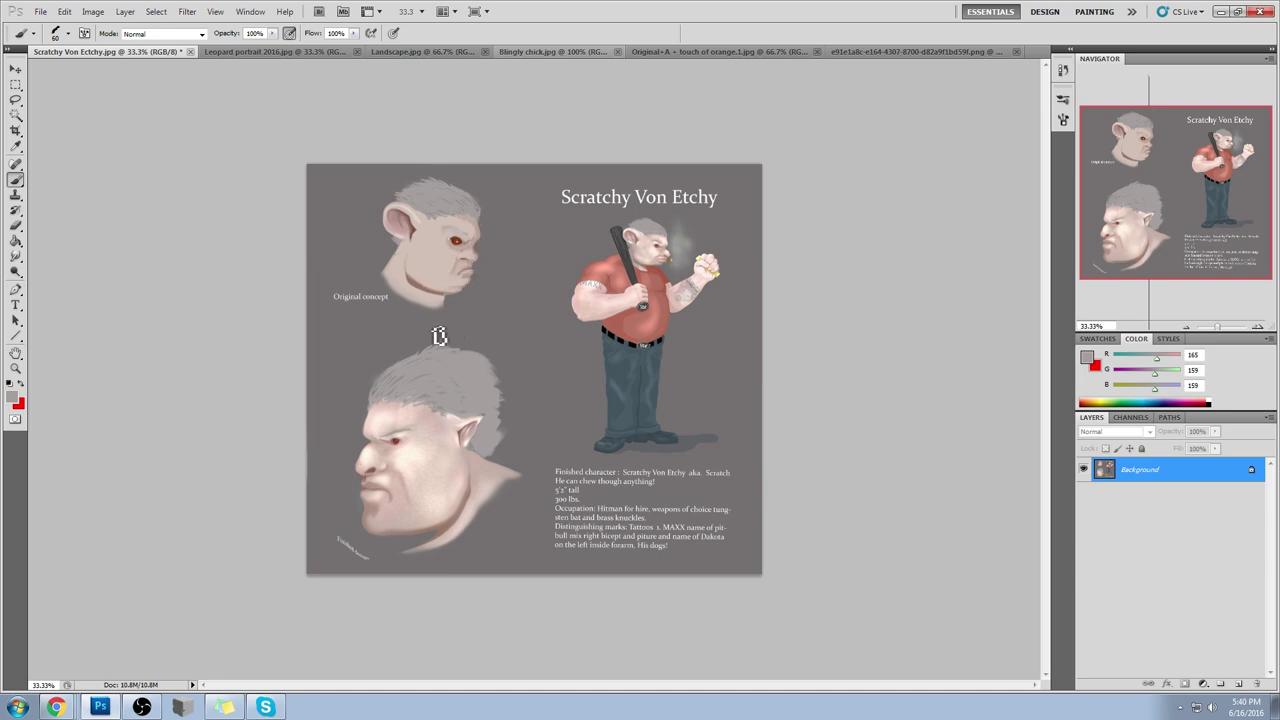
mouse_move(466, 186)
mouse_down()
mouse_move(523, 286)
mouse_move(482, 184)
mouse_up()
key(ctrl+z)
mouse_move(407, 259)
mouse_down()
mouse_move(486, 245)
mouse_move(446, 186)
mouse_move(504, 304)
mouse_move(351, 308)
mouse_move(512, 250)
mouse_up()
key(ctrl+z)
mouse_move(449, 194)
mouse_down()
mouse_move(503, 177)
mouse_move(520, 192)
mouse_up()
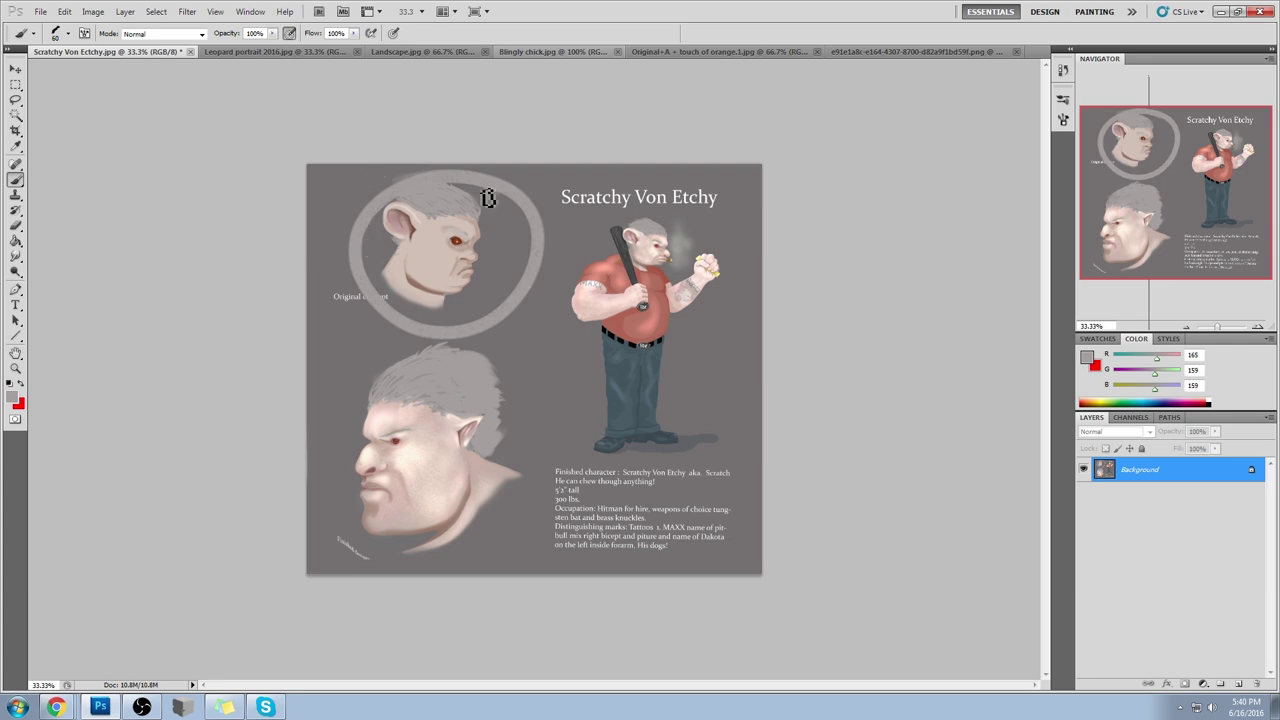
mouse_move(525, 207)
mouse_down()
mouse_move(366, 303)
mouse_move(420, 320)
mouse_up()
mouse_move(523, 291)
mouse_down()
mouse_move(523, 337)
mouse_move(538, 323)
mouse_move(550, 376)
mouse_up()
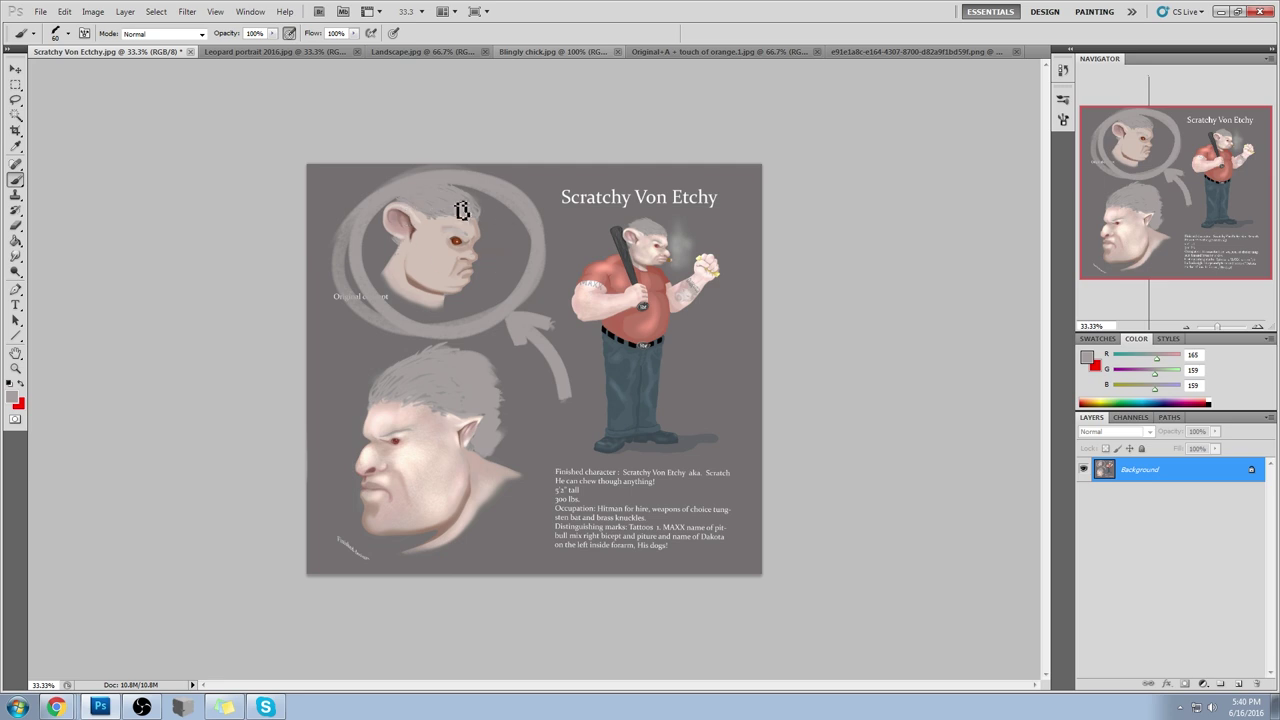
drag(506, 209, 525, 265)
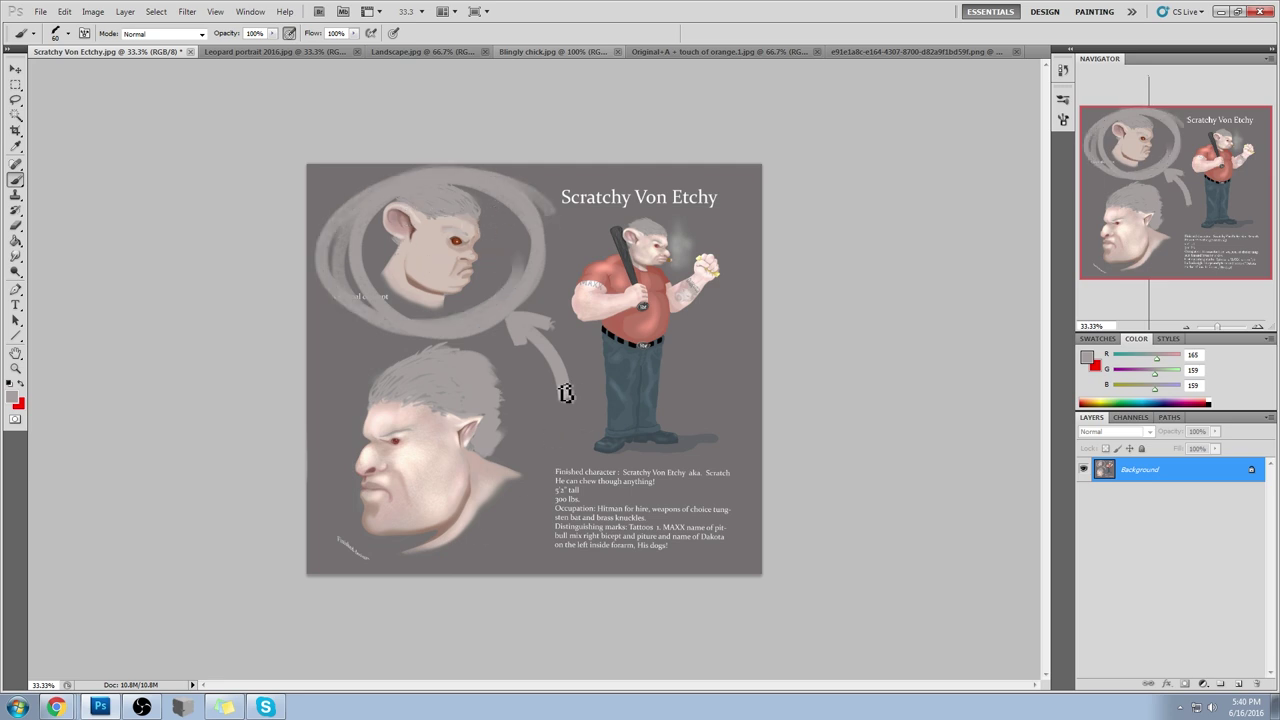
drag(510, 377, 530, 505)
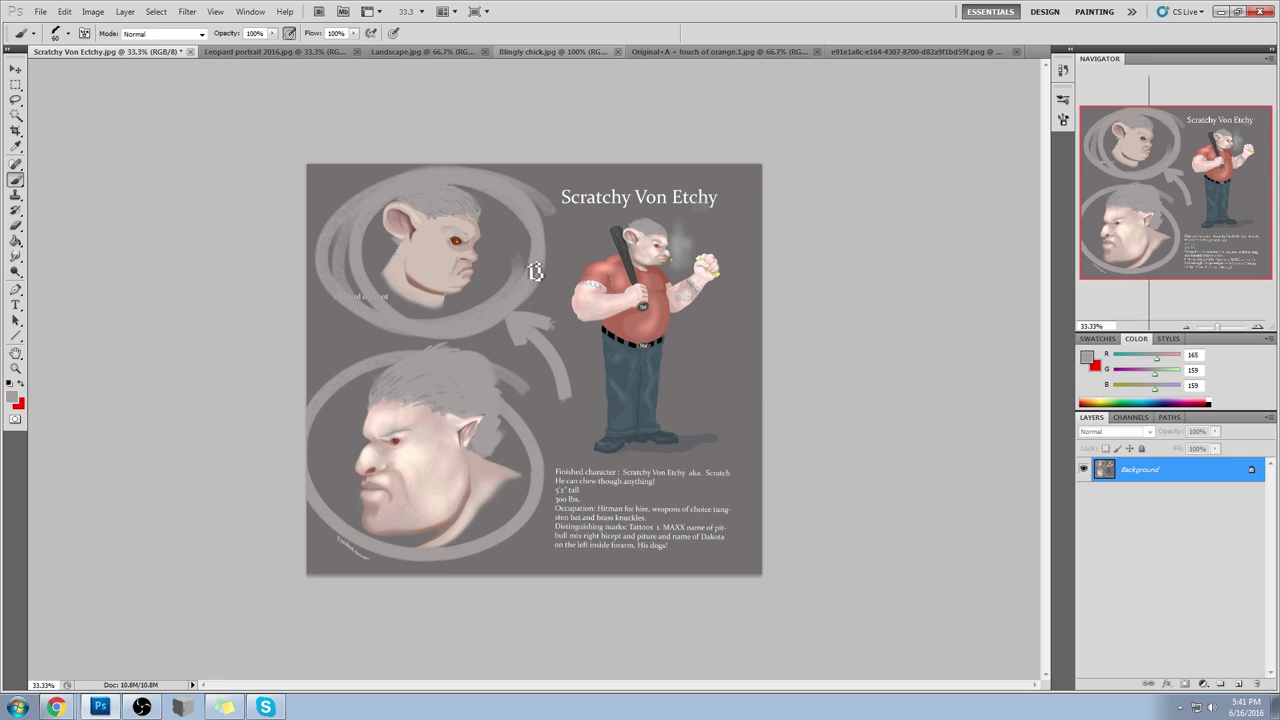
key(ctrl+alt+z)
key(ctrl+alt+z)
key(ctrl+alt+z)
key(ctrl+alt+z)
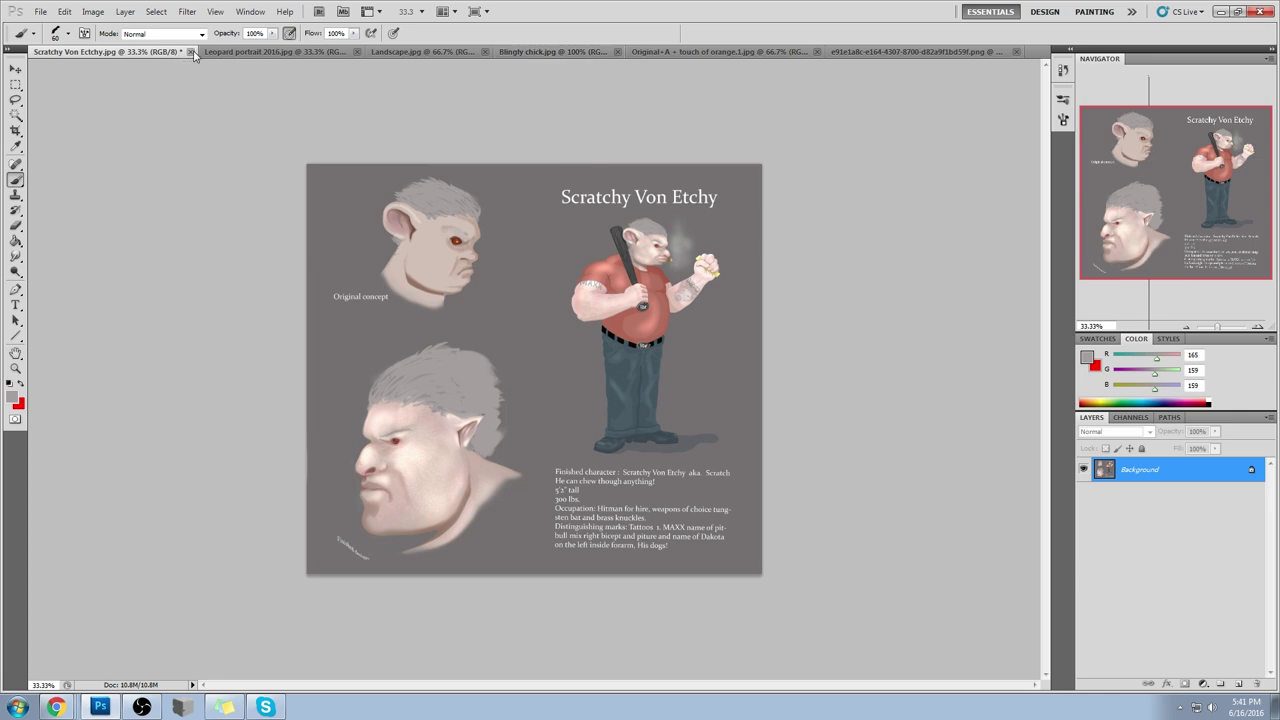
Step: Close the Scratchy Von Etchy sheet, answering the save prompt, and switch to Leopard portrait 2016
click(190, 51)
click(589, 271)
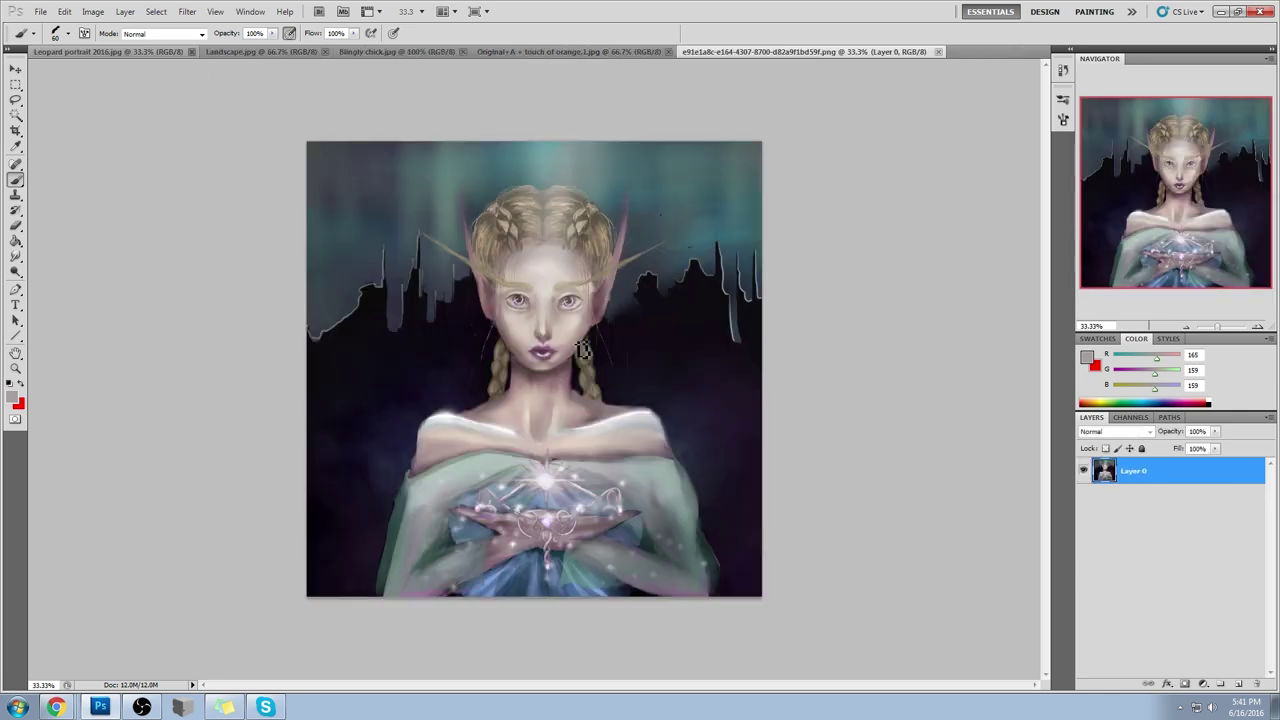
click(140, 51)
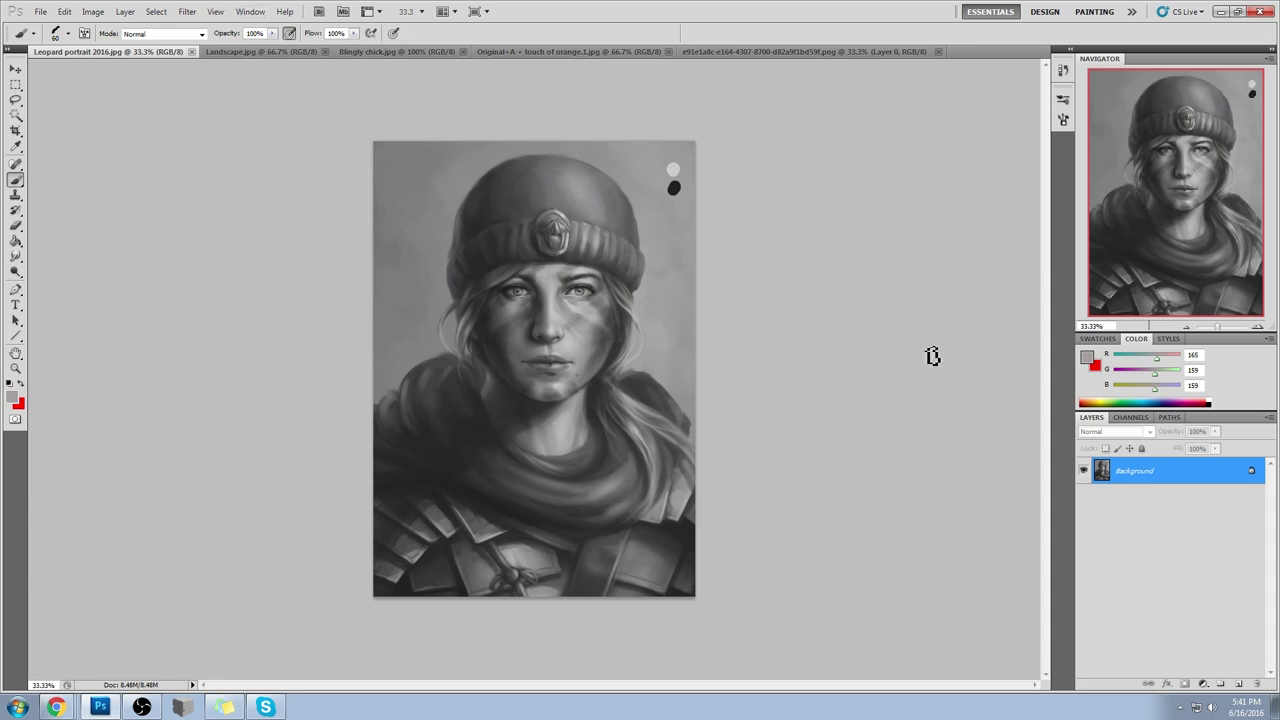
Step: Look through the Landscape, Blingly chick, balloon and elf paintings, then return to Leopard portrait 2016
click(280, 55)
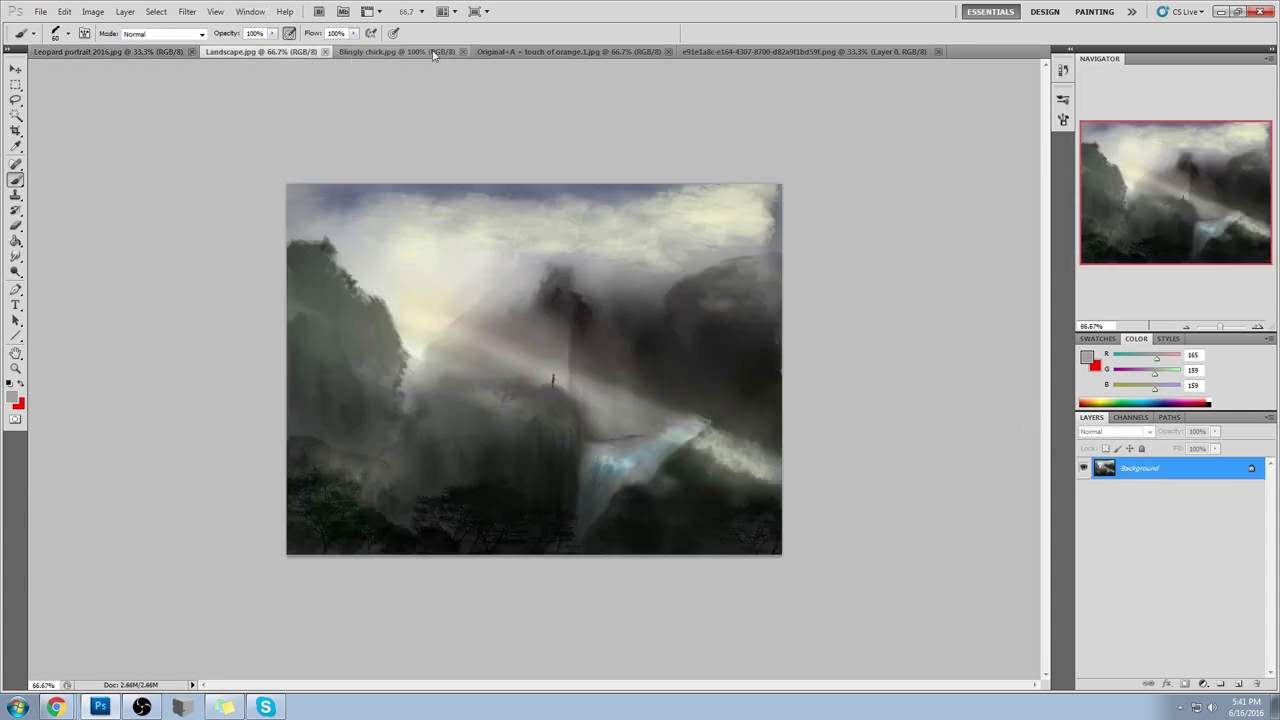
click(432, 55)
click(545, 55)
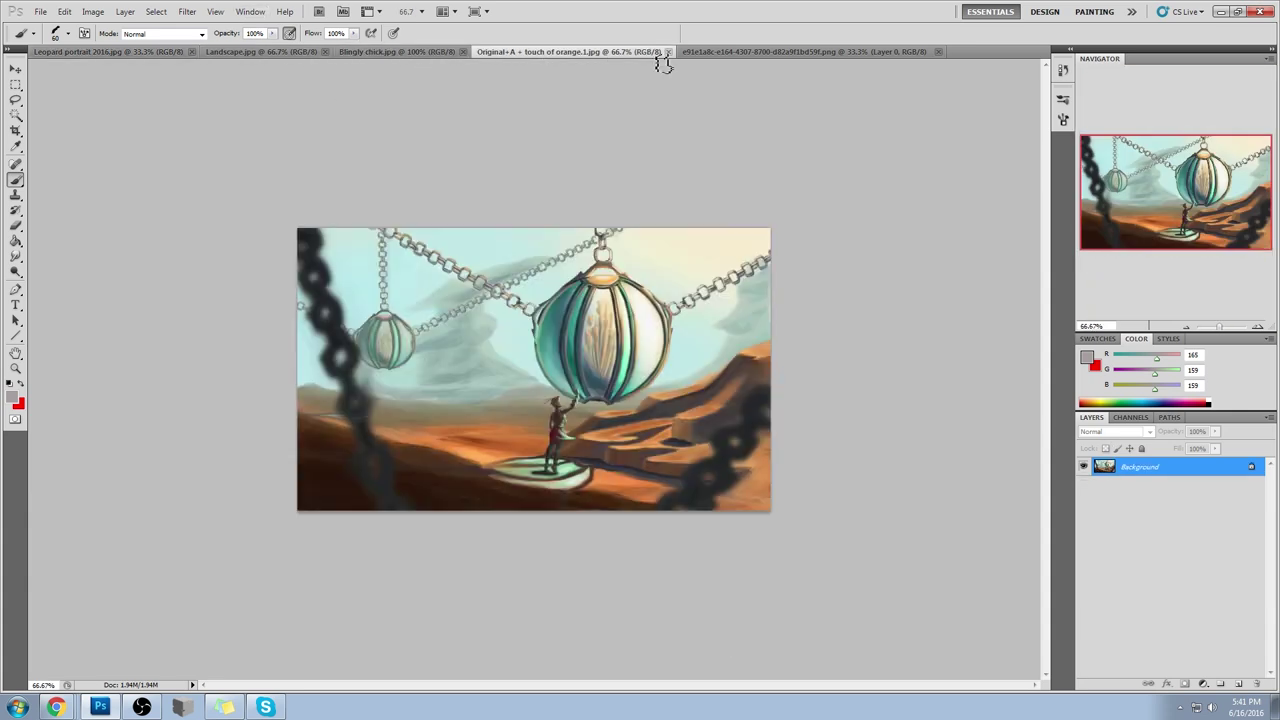
click(845, 55)
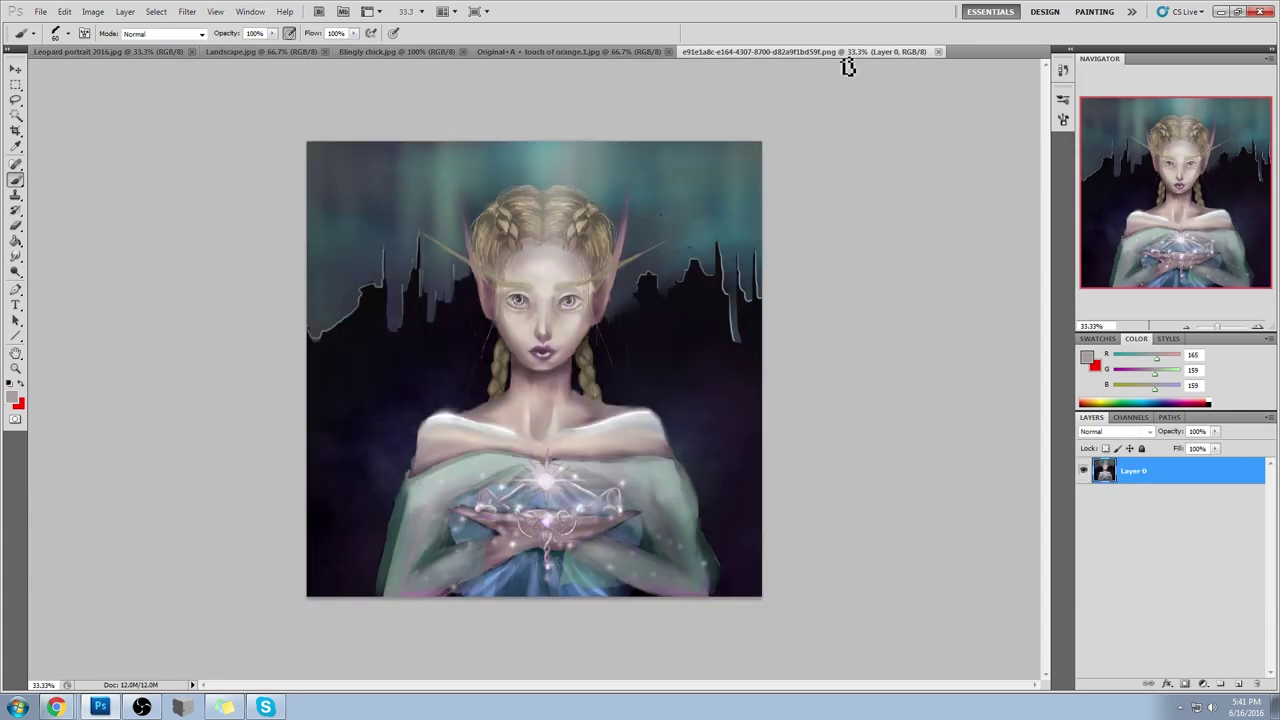
click(166, 54)
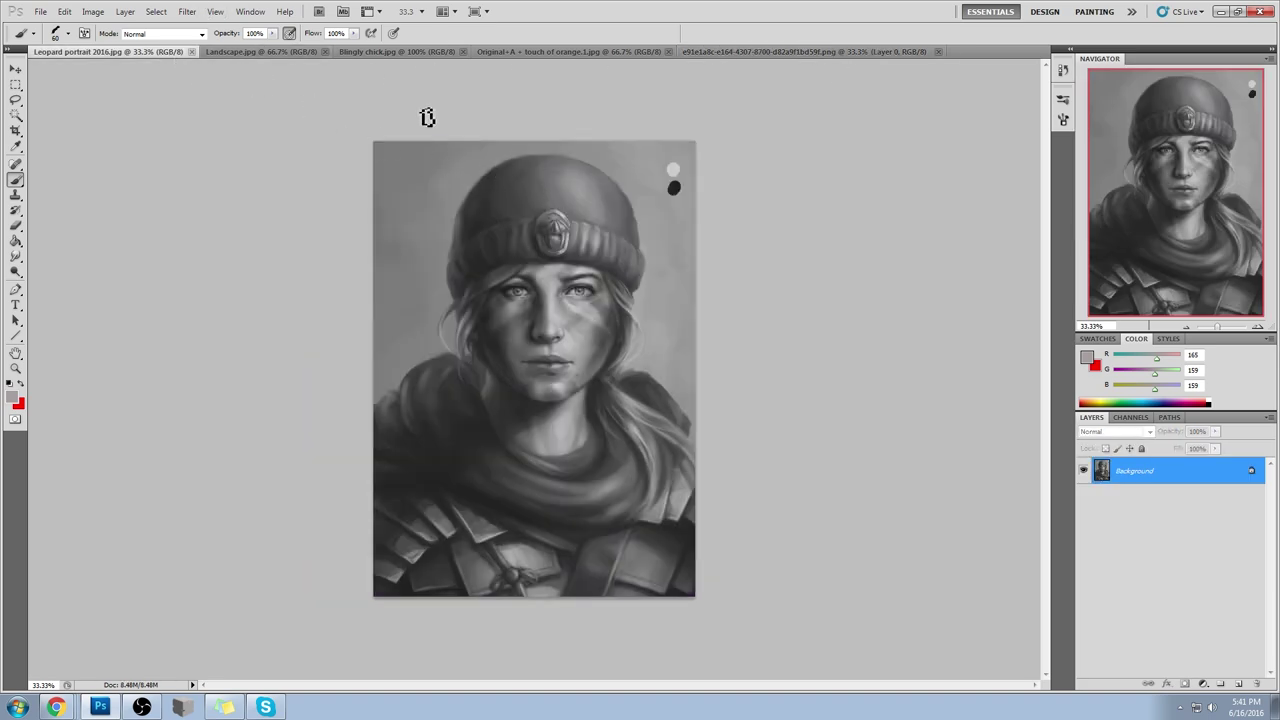
Step: Lasso both eyes, copy them to a new layer, and scale the copy to about 106%
key(l)
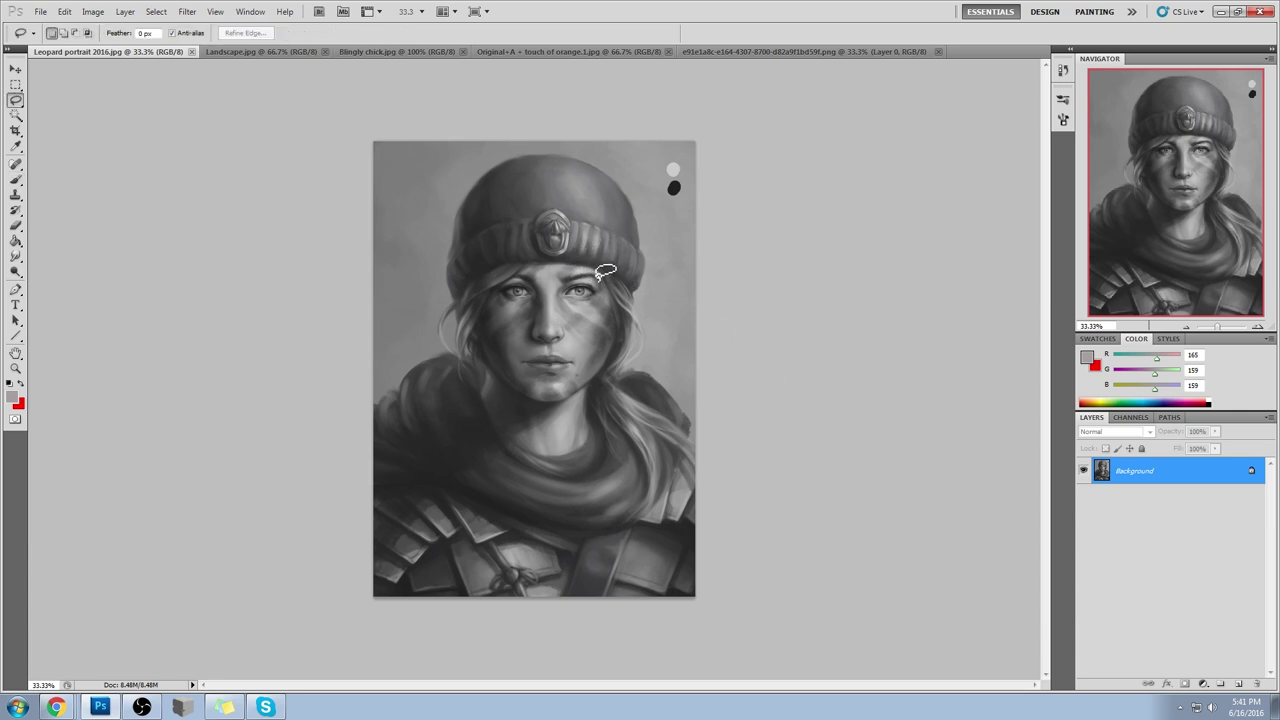
mouse_move(590, 308)
mouse_down()
mouse_move(511, 274)
mouse_move(486, 295)
mouse_move(546, 288)
mouse_up()
key(ctrl+j)
key(ctrl+t)
drag(609, 267, 613, 266)
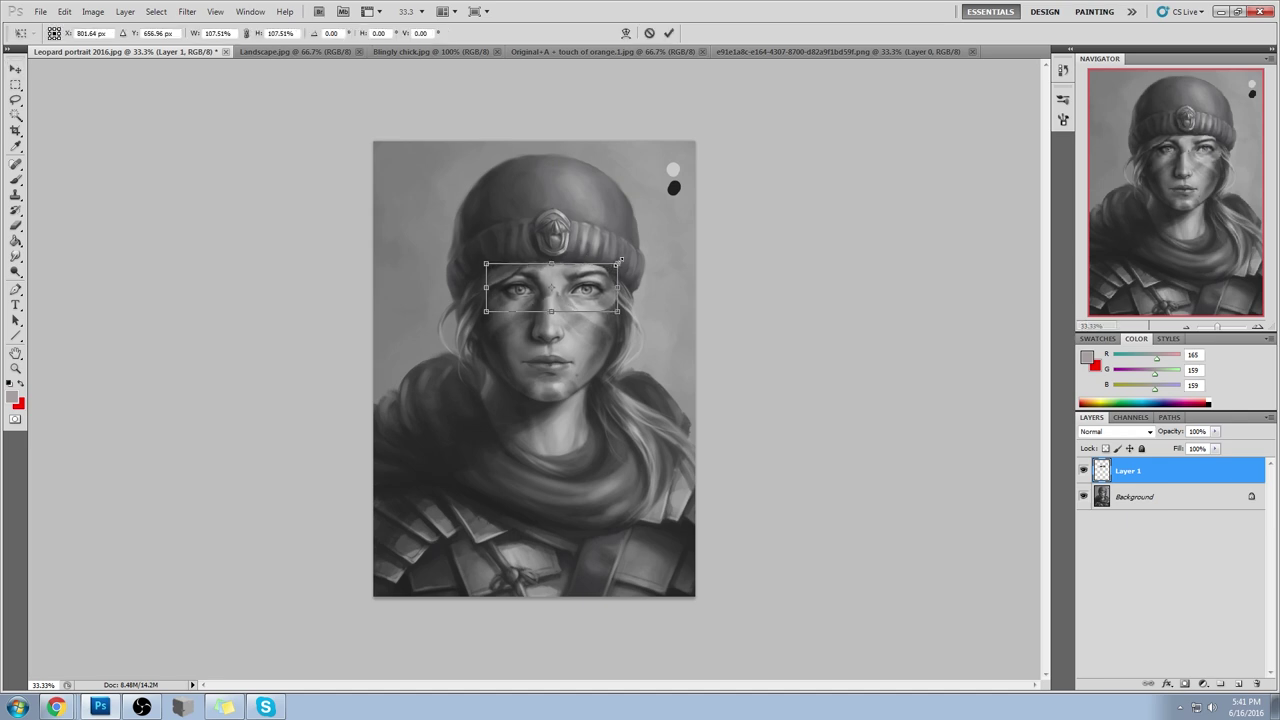
drag(486, 311, 481, 313)
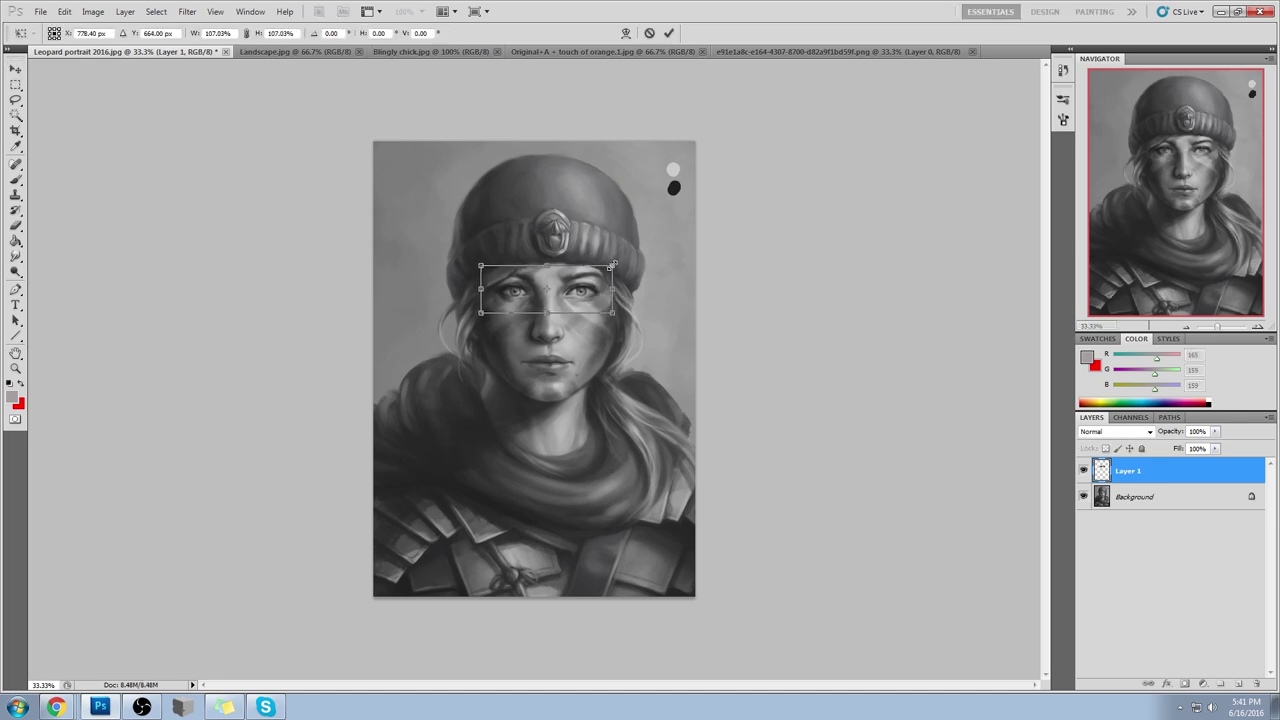
drag(612, 265, 586, 291)
Step: Commit the enlarged eyes and erase Layer 1's edges at 100% eraser opacity, comparing with the original
key(Return)
key(e)
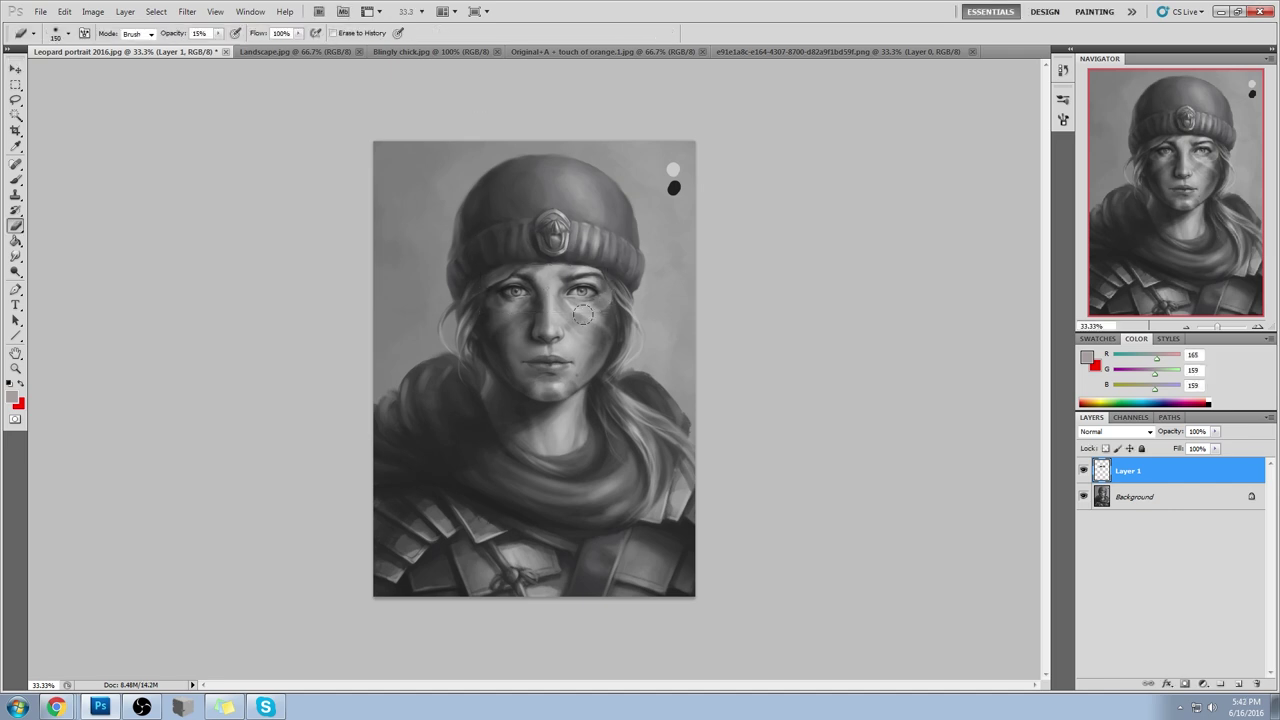
key(0)
click(1084, 470)
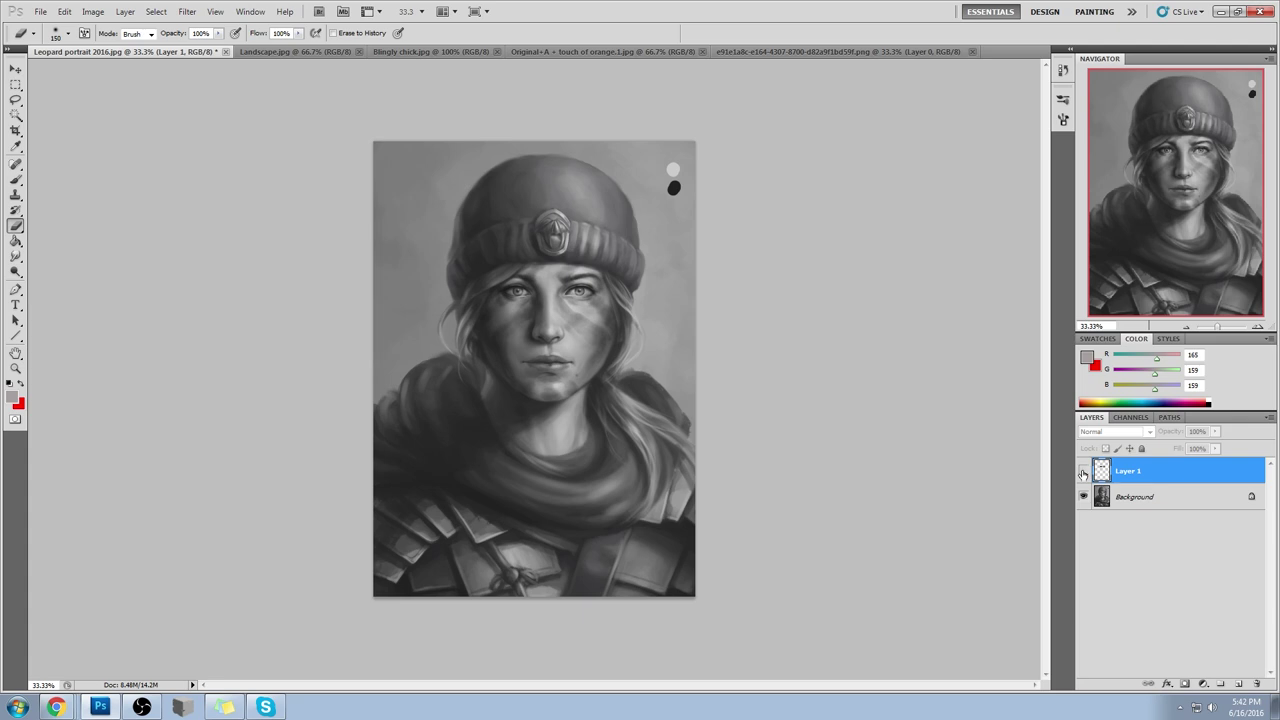
click(1083, 471)
click(1084, 472)
click(1084, 471)
click(1084, 471)
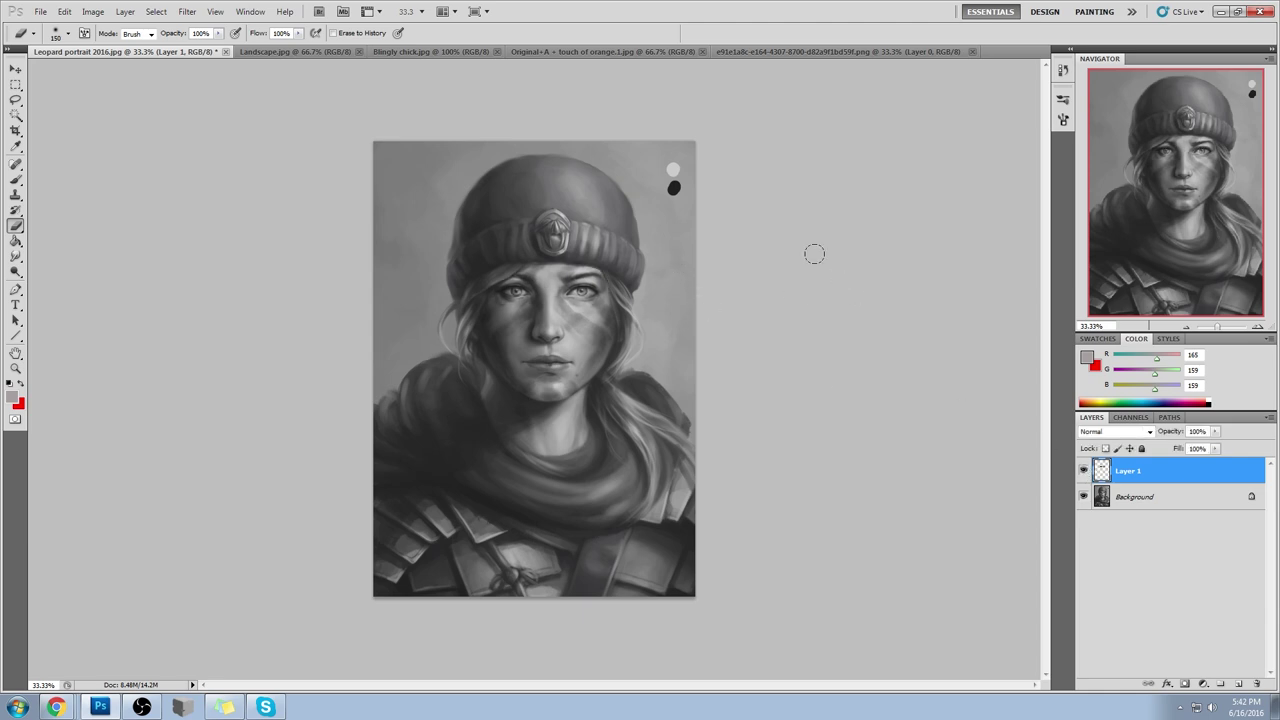
Step: Keep erasing the eye edges with a 50 px eraser, toggling Layer 1 to check the blend
key(bracketleft)
key(bracketleft)
key(bracketleft)
key(bracketleft)
key(bracketleft)
key(bracketleft)
key(bracketleft)
click(1083, 471)
click(1083, 471)
click(1083, 471)
click(1083, 471)
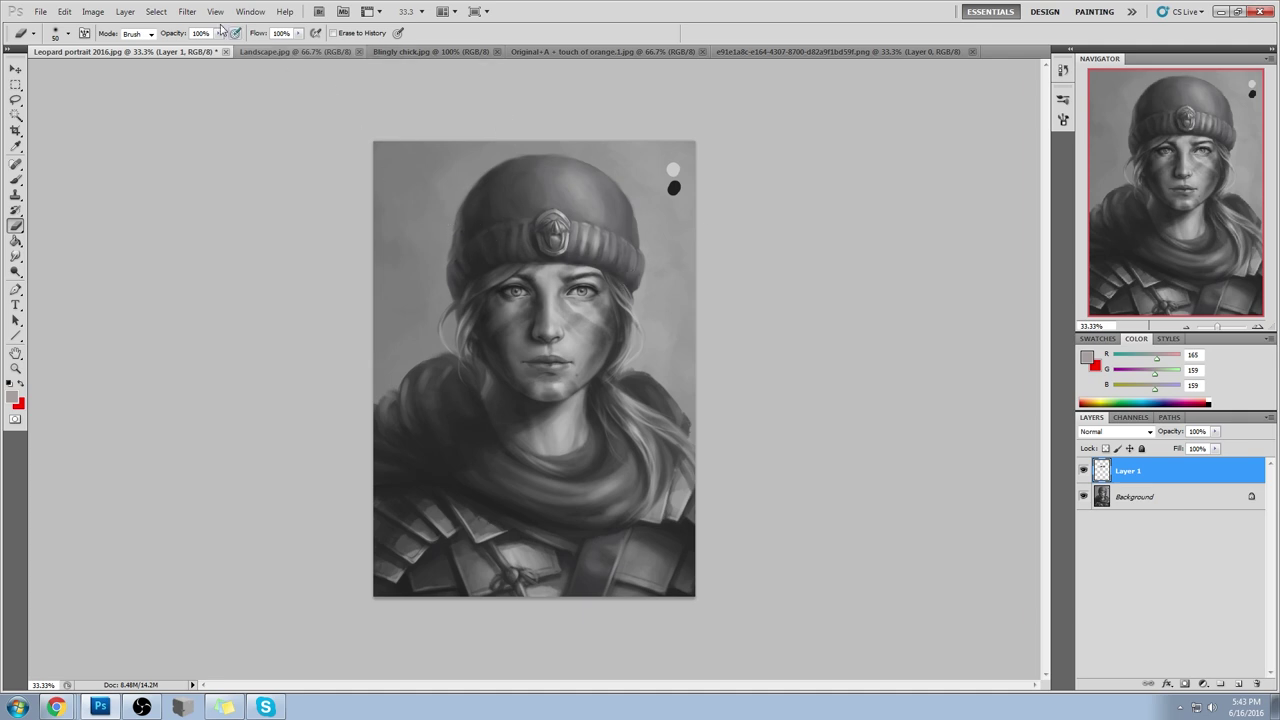
Step: Merge the enlarged-eyes layer down into the Background
click(187, 11)
right_click(1152, 478)
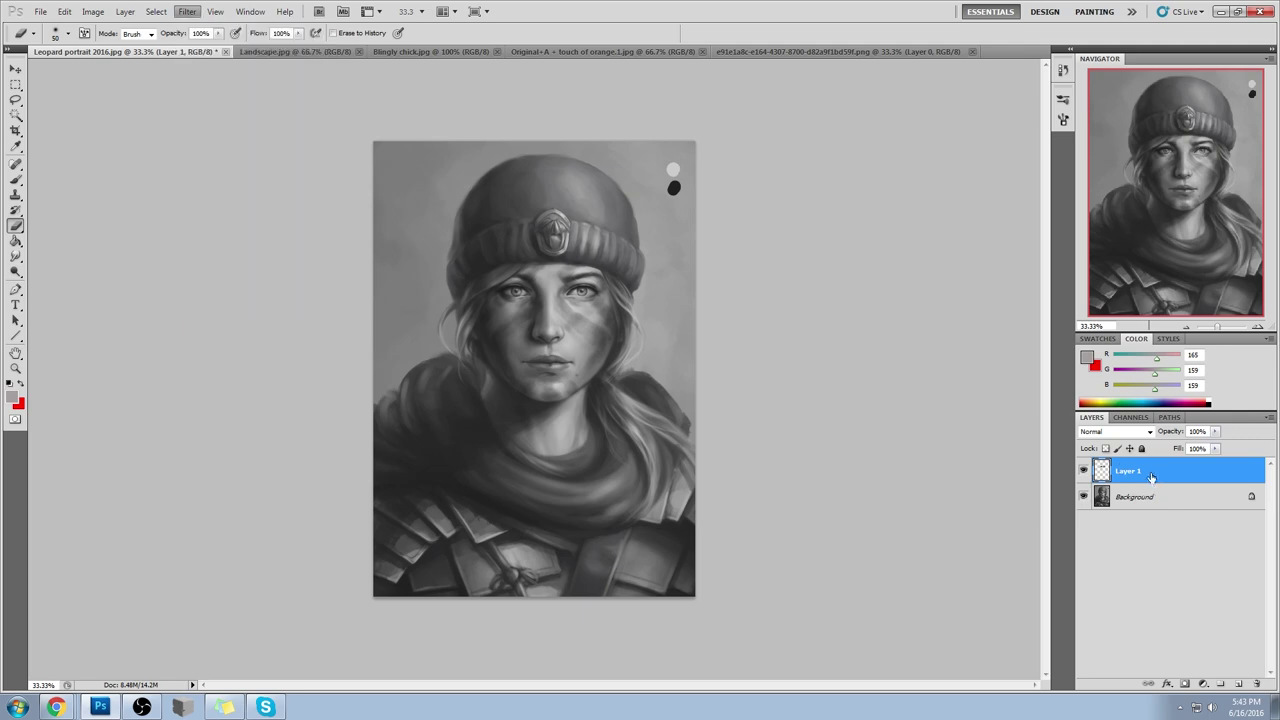
right_click(1137, 472)
click(1177, 441)
Step: In Liquify with a 661 brush, push the hat and image edges into shape and fill the right edge
click(187, 11)
click(215, 91)
click(1216, 110)
drag(1172, 127, 1179, 127)
mouse_move(400, 150)
mouse_down()
mouse_move(505, 52)
mouse_move(628, 47)
mouse_move(732, 93)
mouse_move(732, 136)
mouse_up()
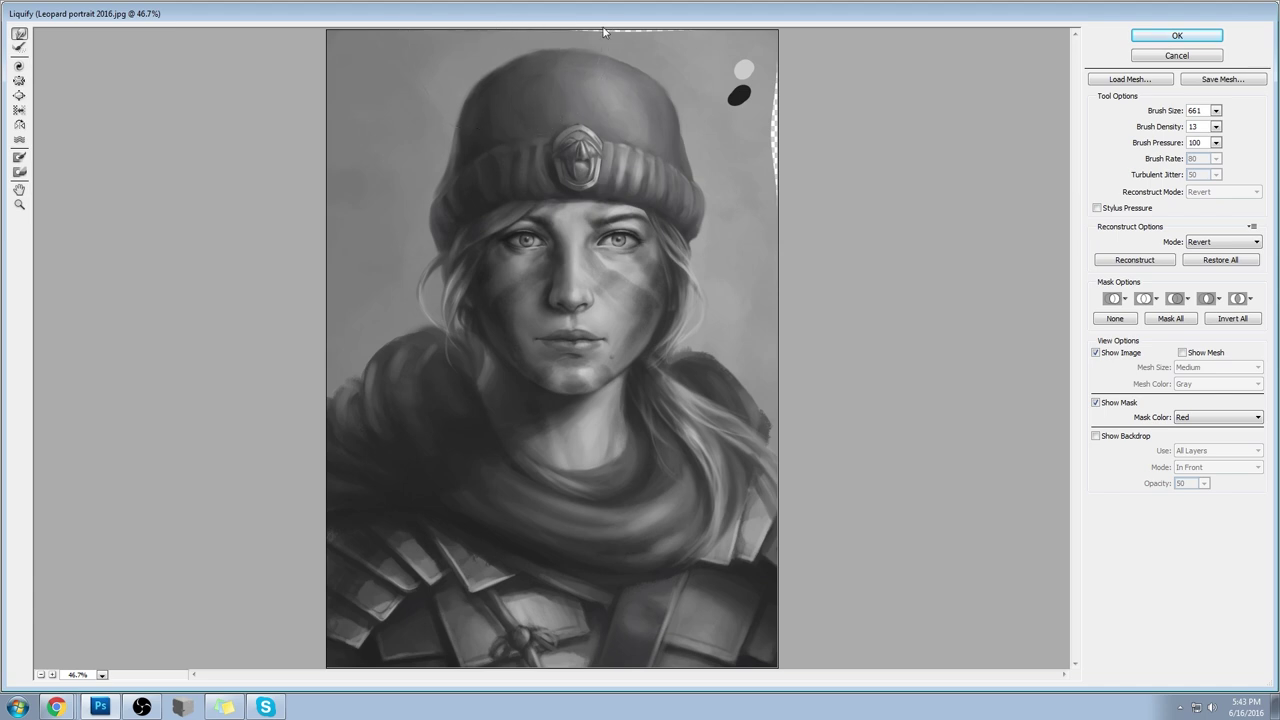
mouse_move(775, 120)
mouse_down()
mouse_move(800, 143)
mouse_move(743, 129)
mouse_up()
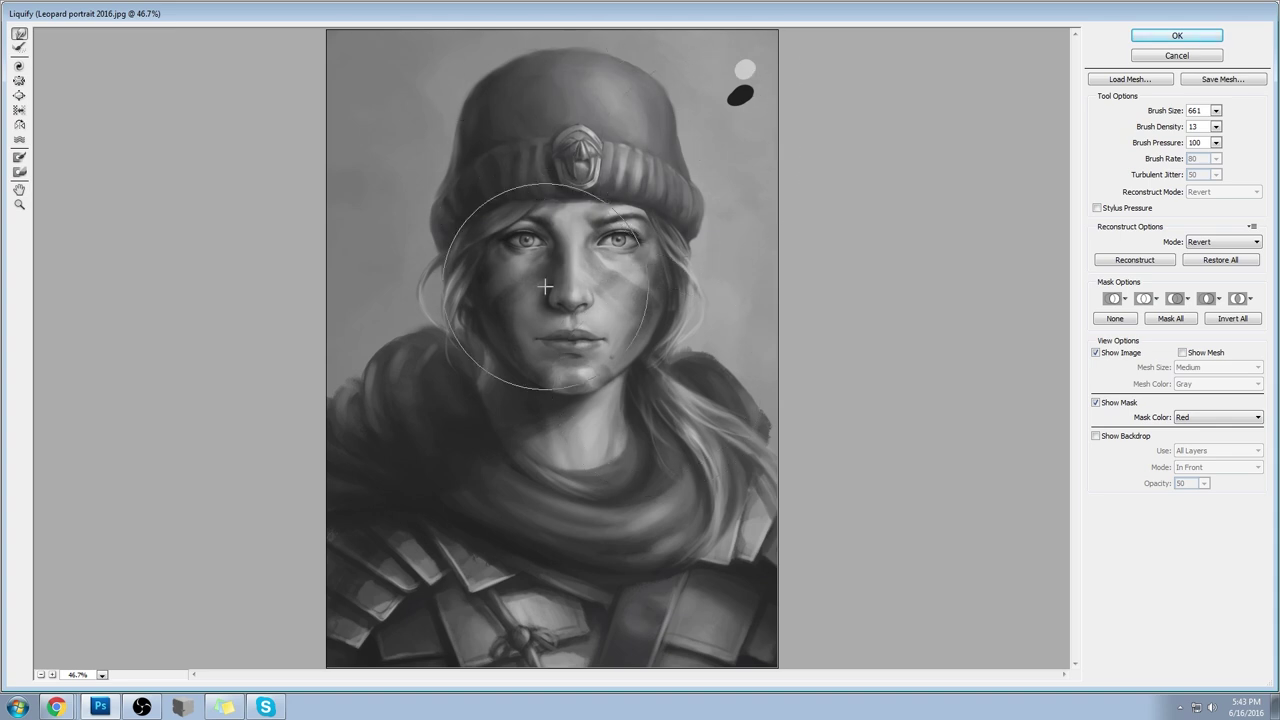
Step: Apply the Liquify reshaping, revert to the opening snapshot, and put the reshaped version on Layer 1
click(1177, 35)
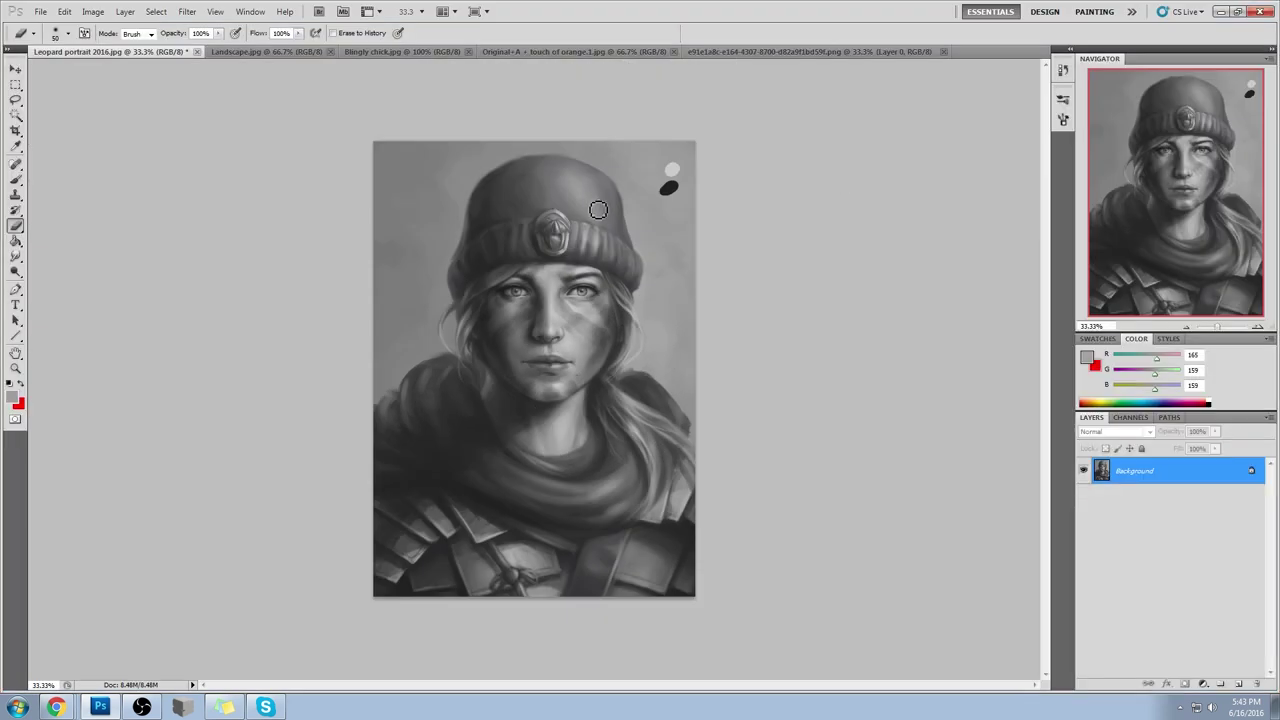
key(ctrl+a)
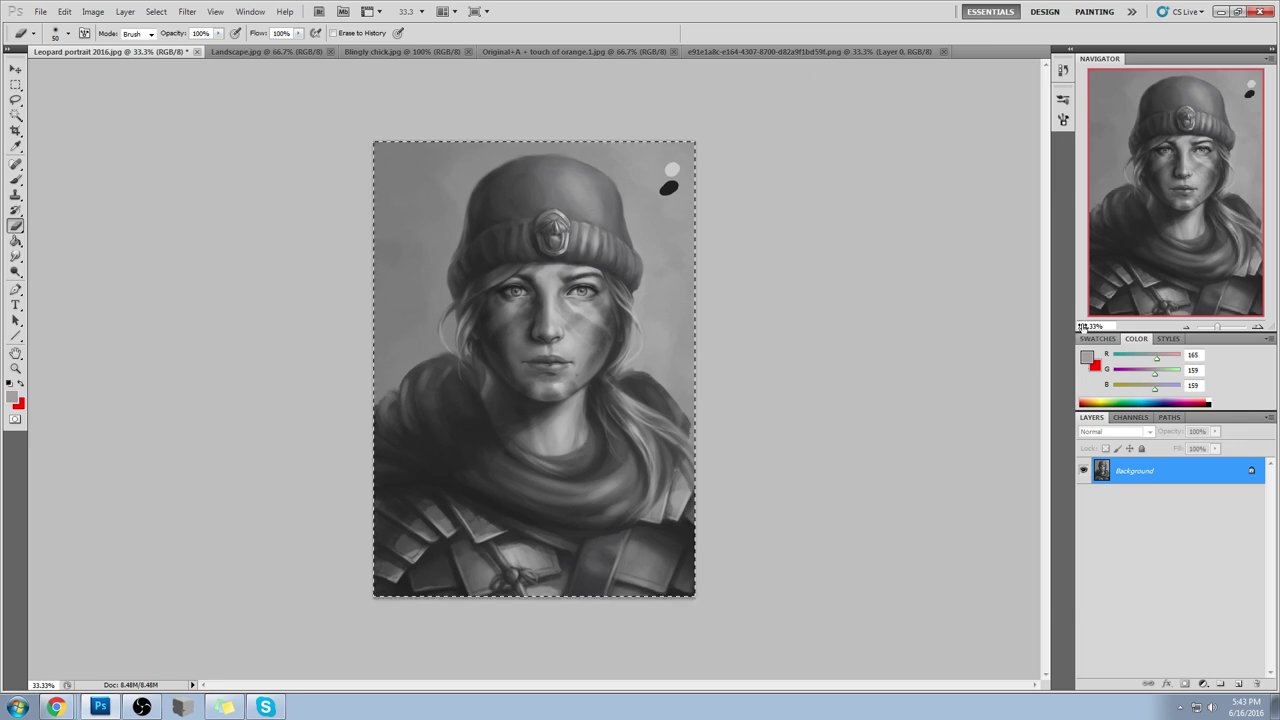
click(1062, 99)
click(983, 87)
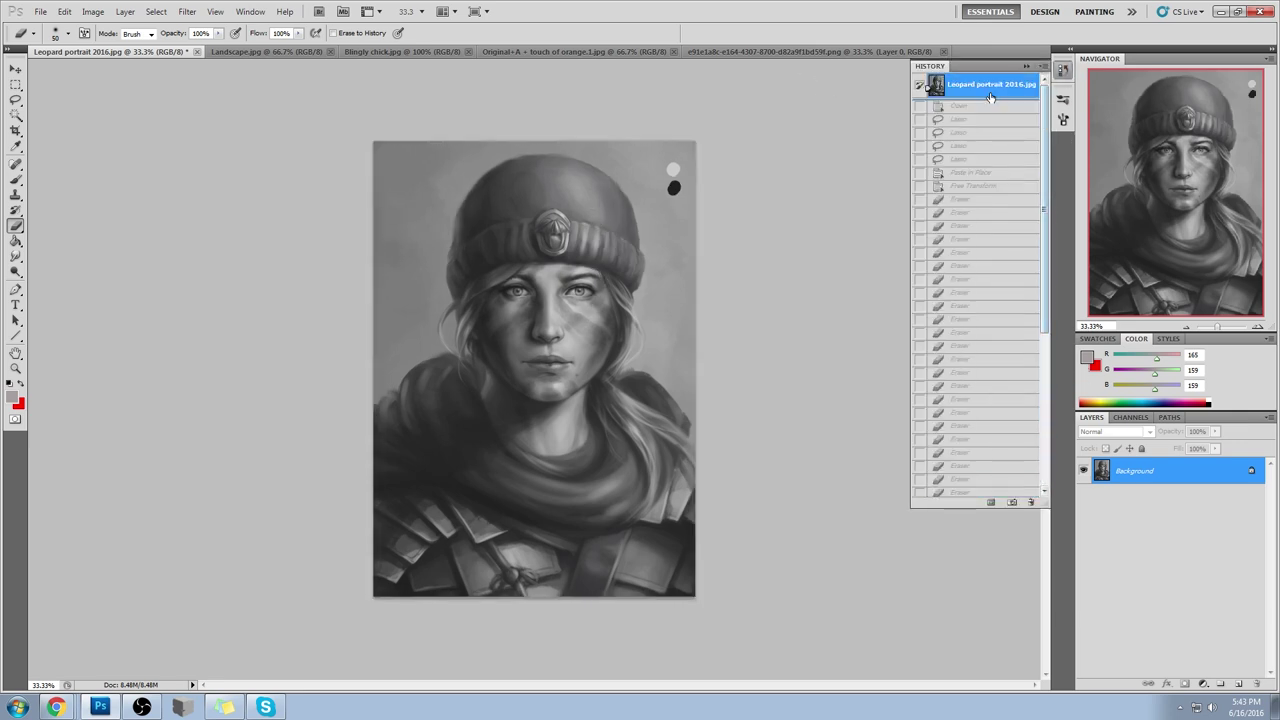
key(ctrl+j)
click(1026, 66)
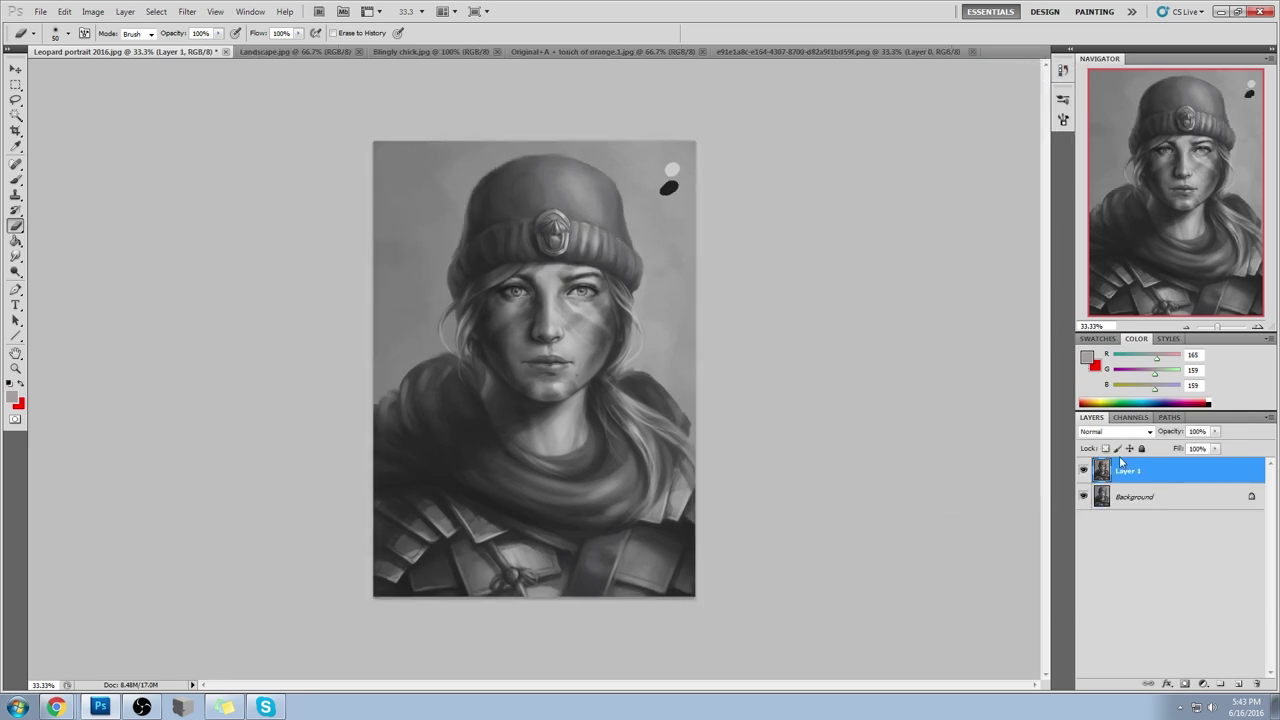
Step: Toggle Layer 1's visibility repeatedly to compare the reshaped portrait with the original
click(1083, 471)
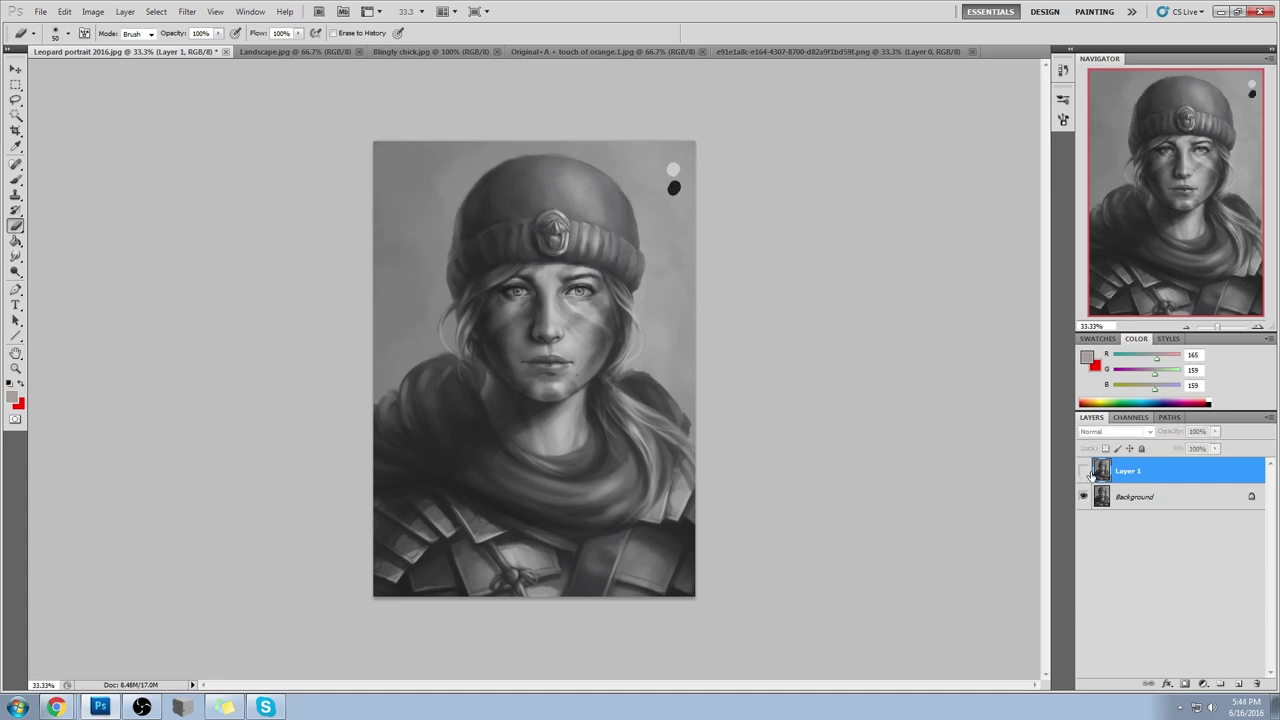
click(1083, 471)
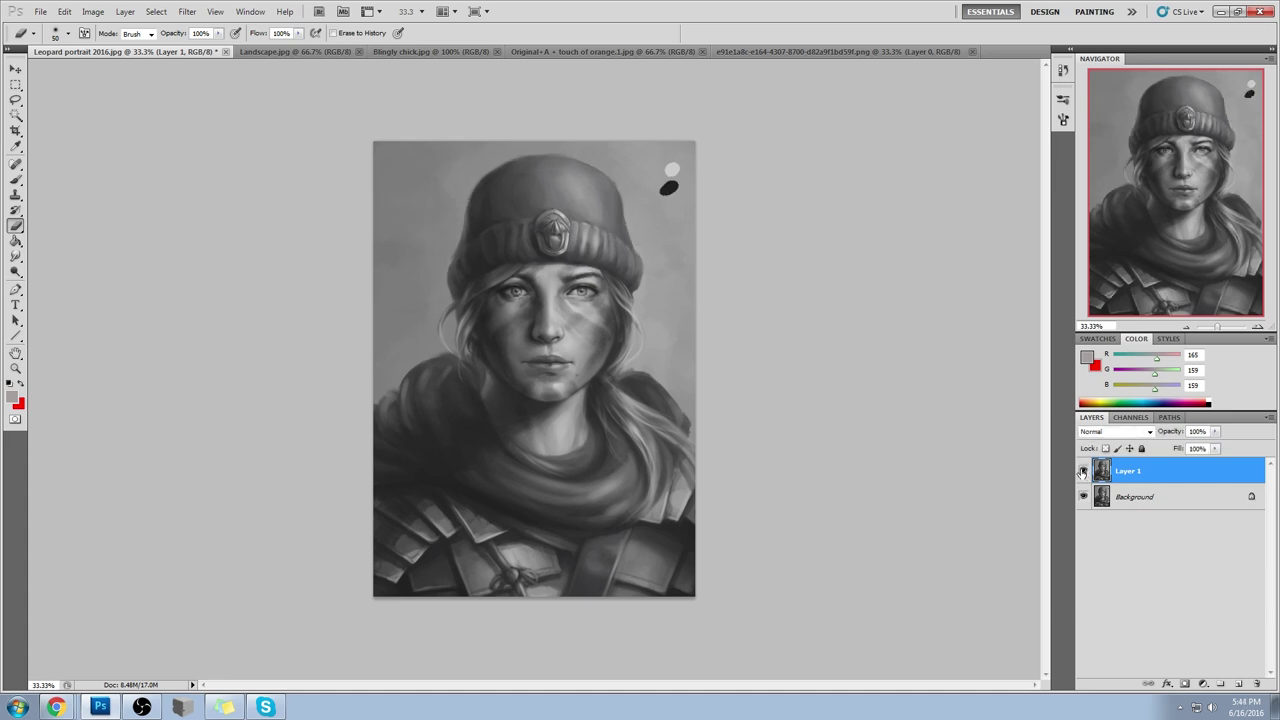
click(1083, 471)
click(1083, 471)
click(1083, 471)
click(1083, 471)
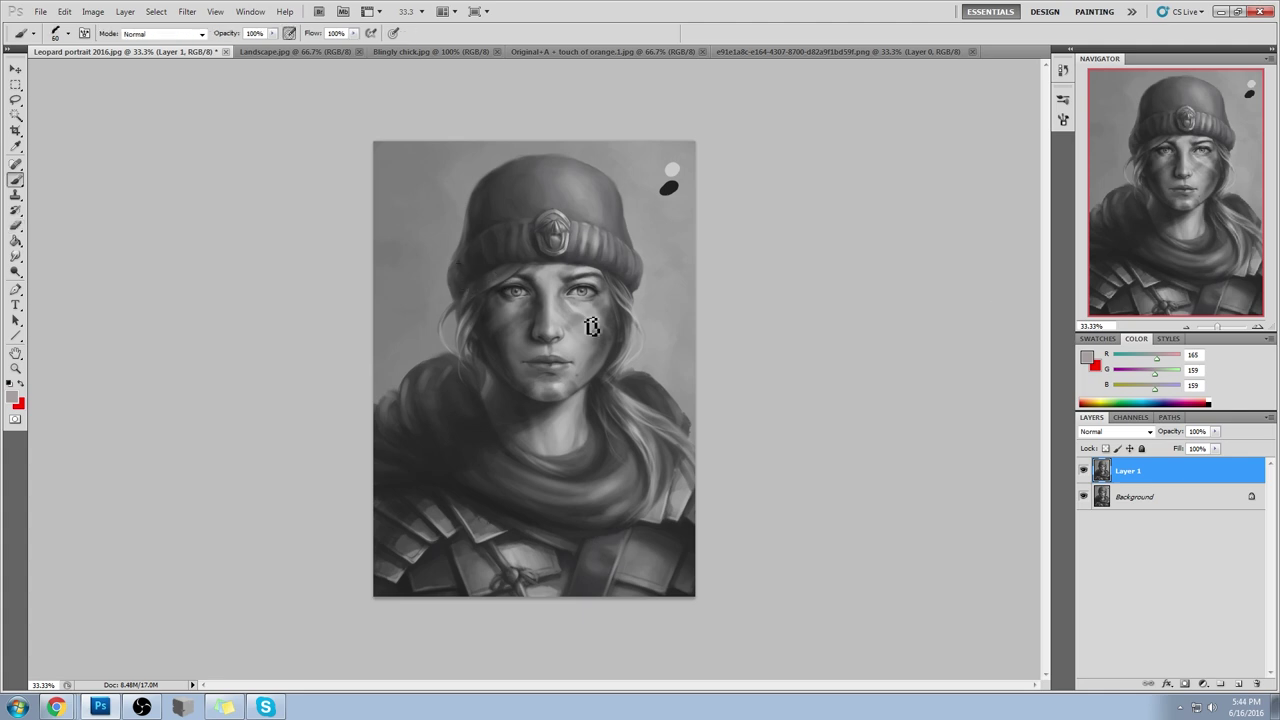
Step: Choose a soft 65 px brush tip and set brush opacity to 44%
right_click(563, 342)
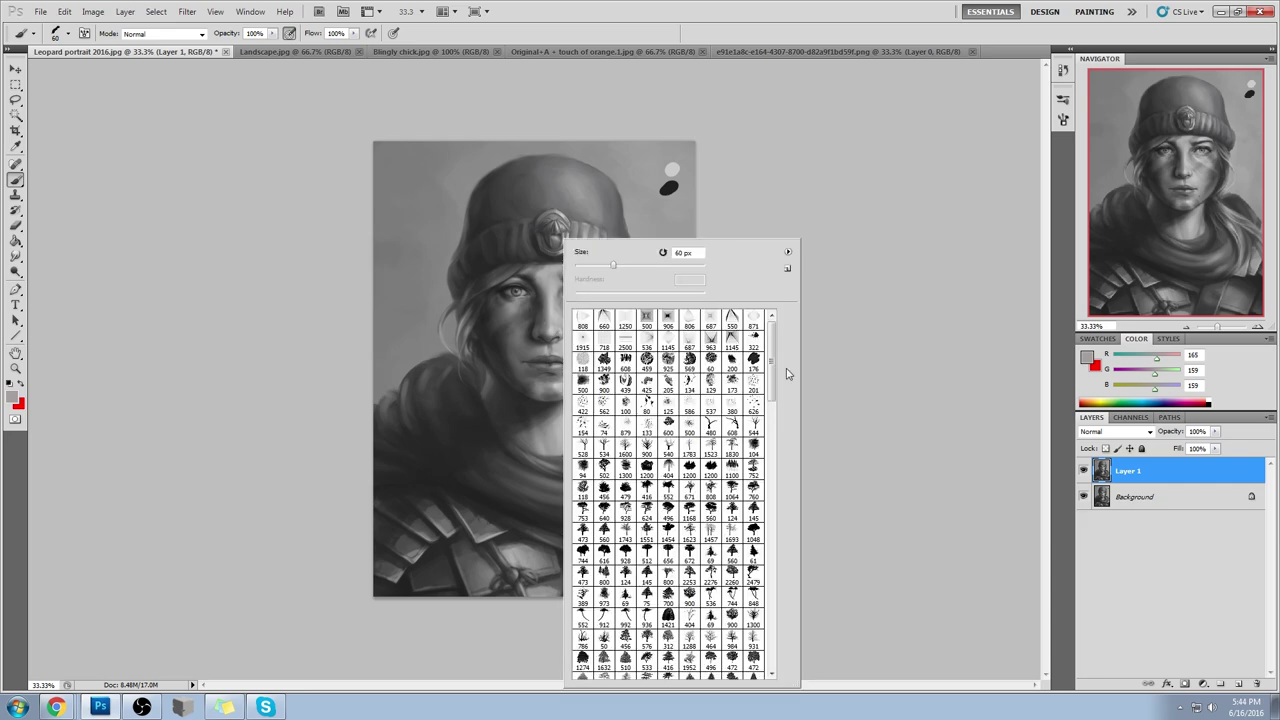
mouse_move(774, 372)
mouse_down()
mouse_move(786, 509)
mouse_move(776, 625)
mouse_up()
click(708, 600)
click(936, 499)
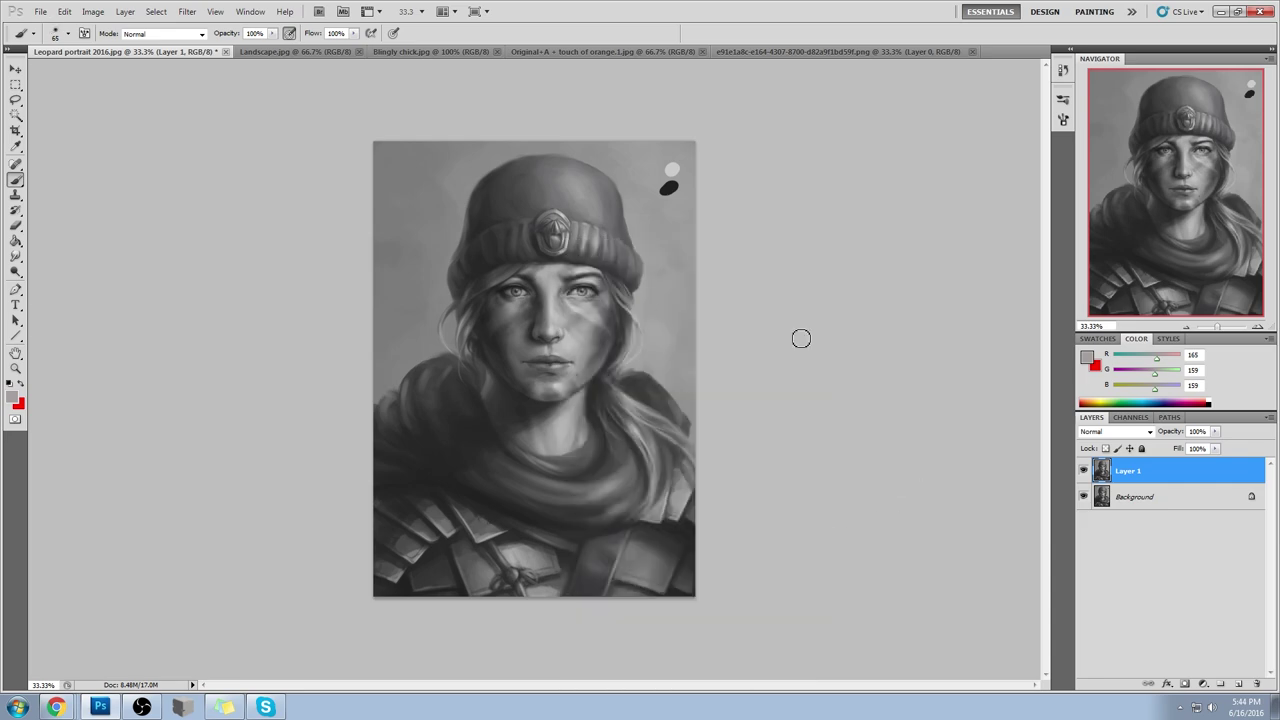
drag(272, 33, 285, 50)
Step: Paint face shading with greys sampled from the cheeks and left eye, resizing between 50 and 200 px
alt+click(560, 345)
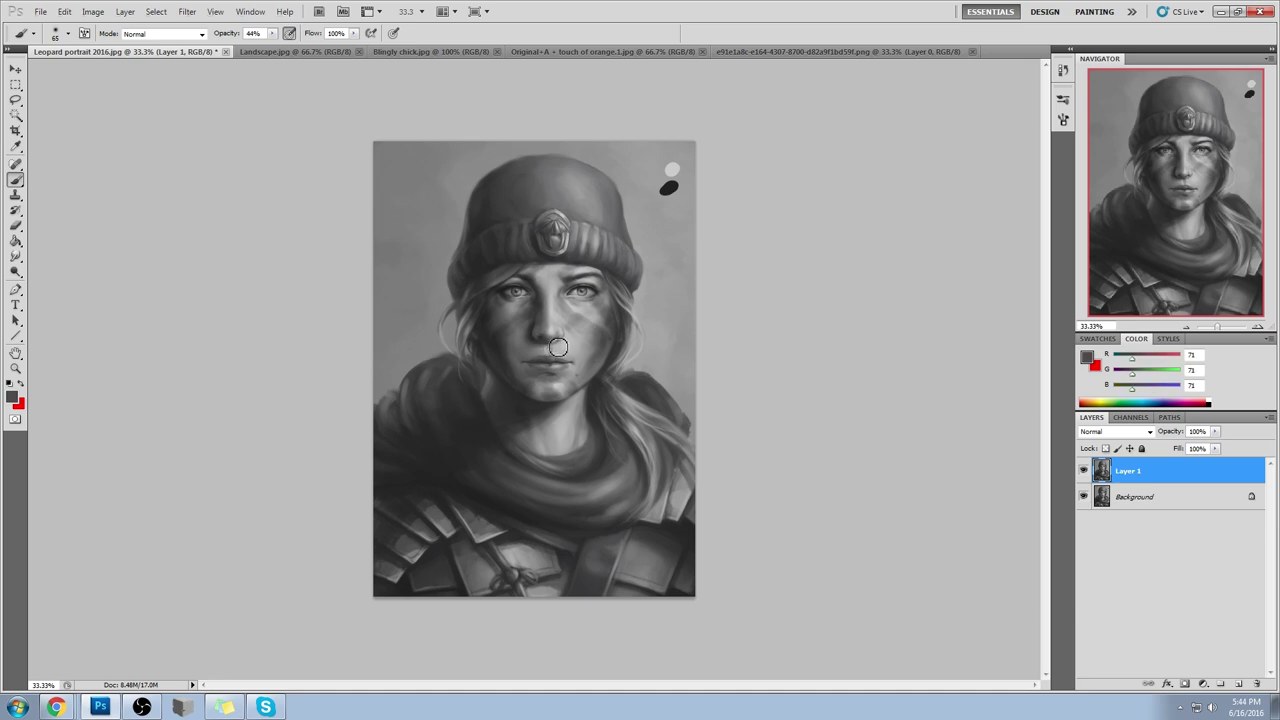
alt+click(538, 344)
key(period)
alt+click(542, 342)
alt+click(533, 342)
key(bracketleft)
key(bracketleft)
key(bracketleft)
key(bracketleft)
key(bracketleft)
key(bracketleft)
key(bracketleft)
key(bracketleft)
key(bracketleft)
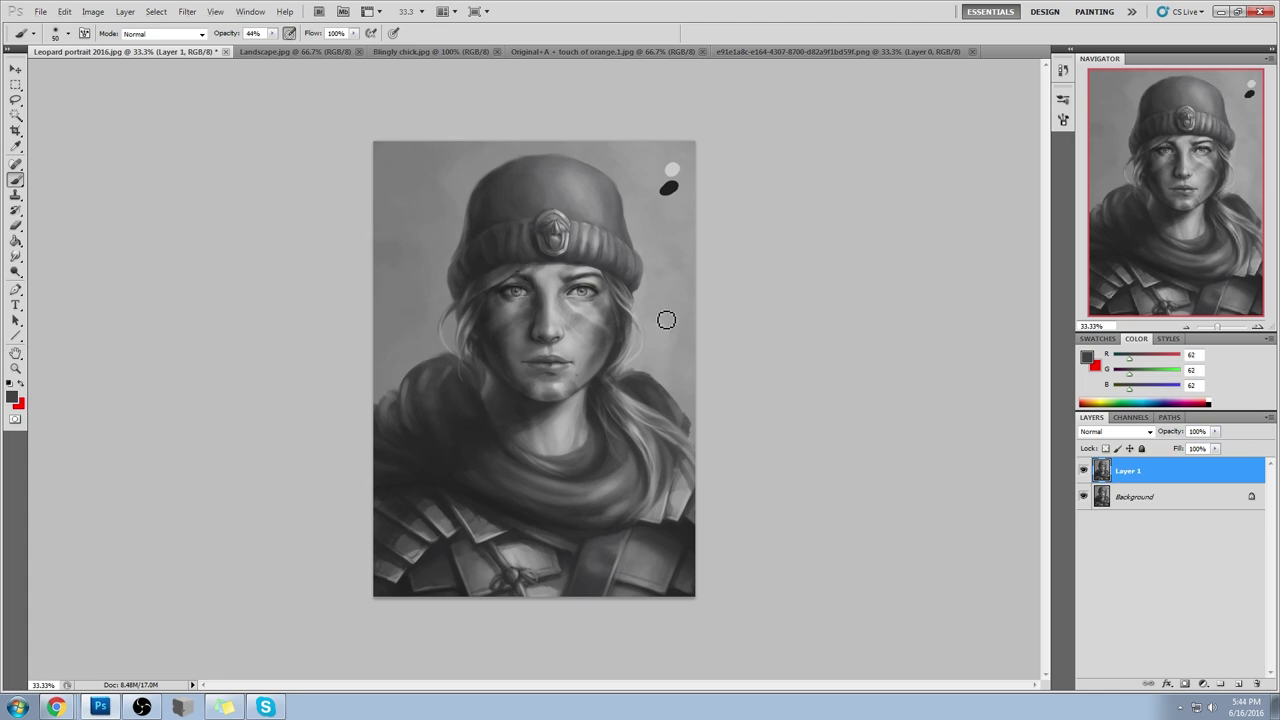
key(bracketright)
key(bracketright)
key(bracketright)
key(bracketright)
key(bracketright)
key(bracketright)
alt+click(522, 281)
key(bracketleft)
key(bracketleft)
key(bracketleft)
key(bracketleft)
key(bracketleft)
key(bracketleft)
key(bracketleft)
key(bracketleft)
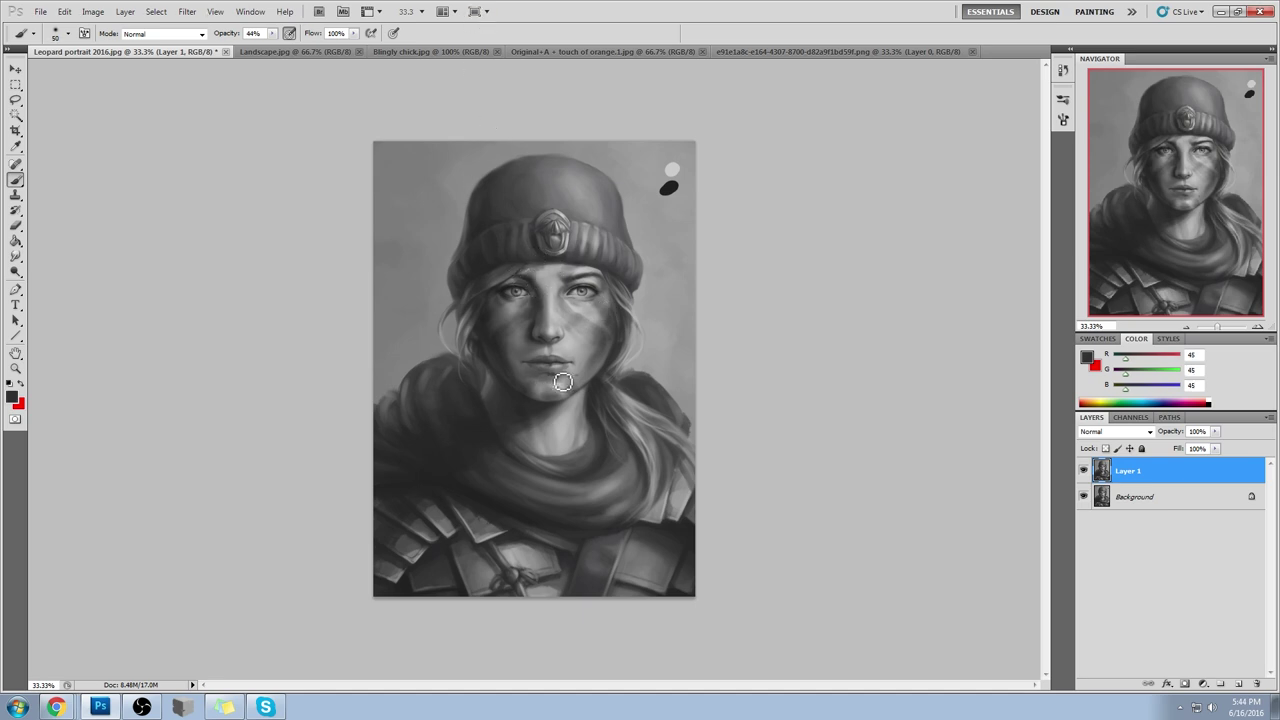
Step: Shade the chin, lips and right eye with sampled greys, then toggle Layer 1 to compare
alt+click(566, 387)
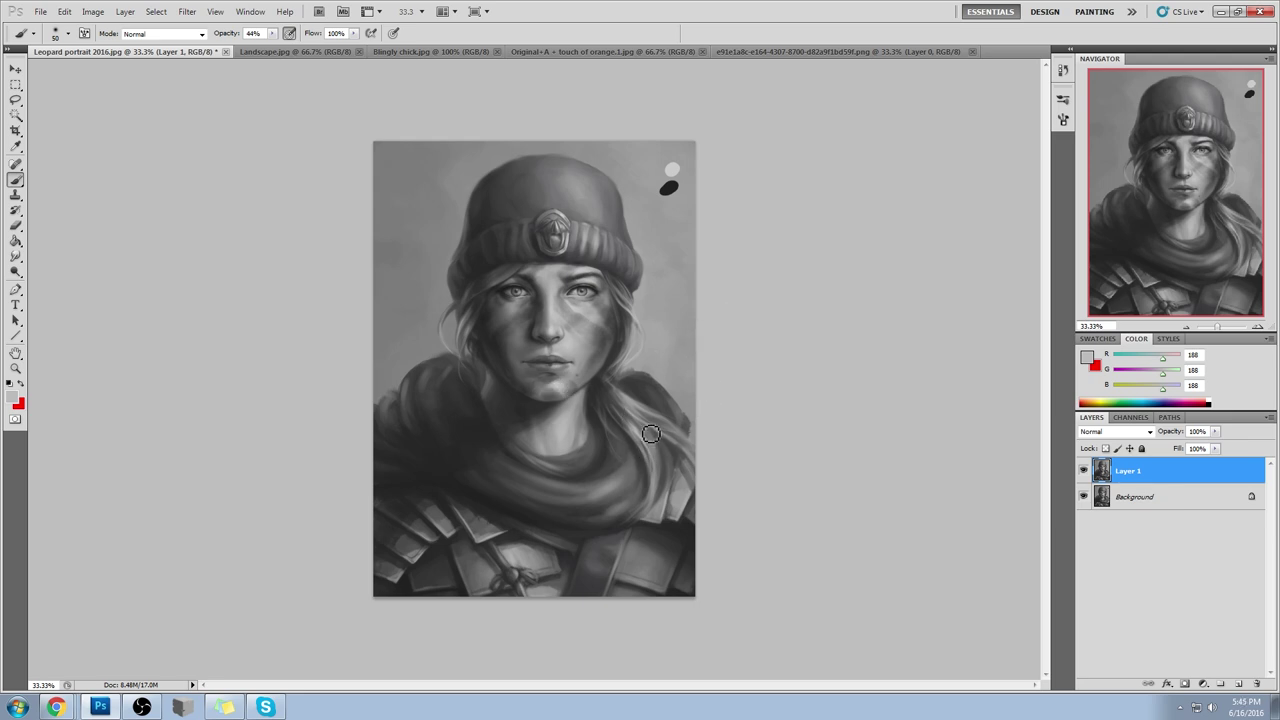
alt+click(539, 364)
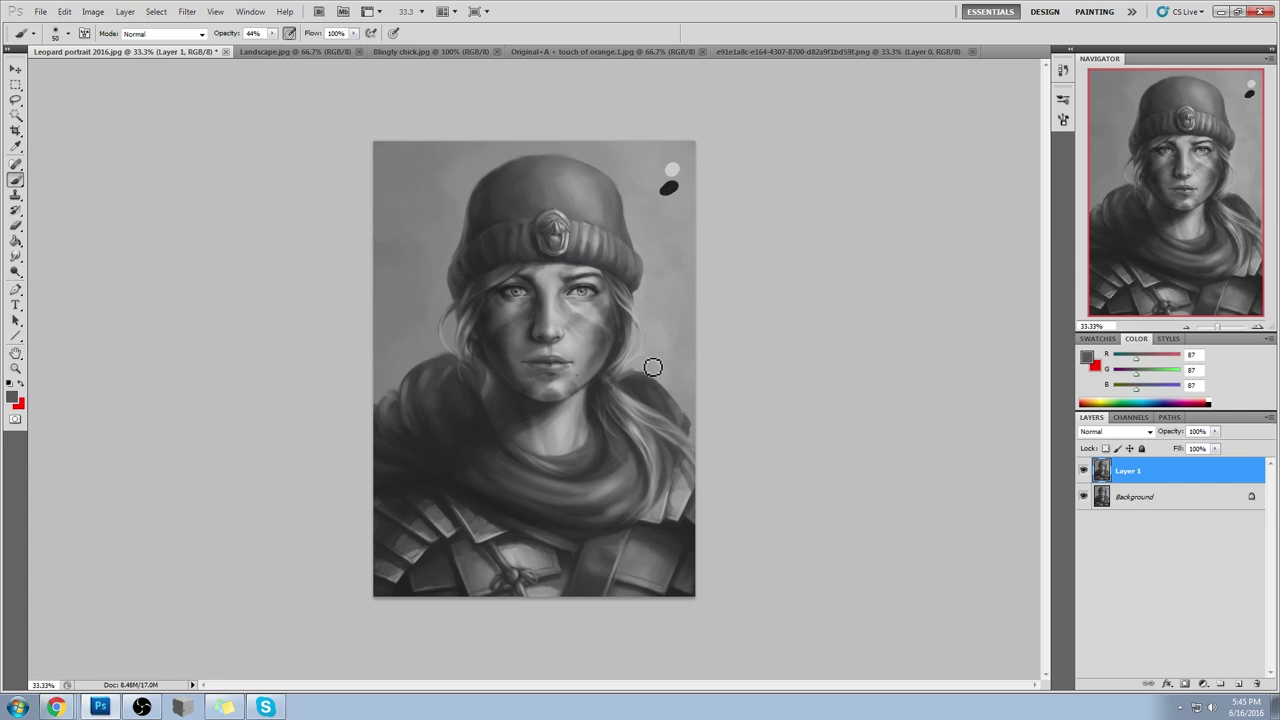
alt+click(596, 285)
alt+click(589, 289)
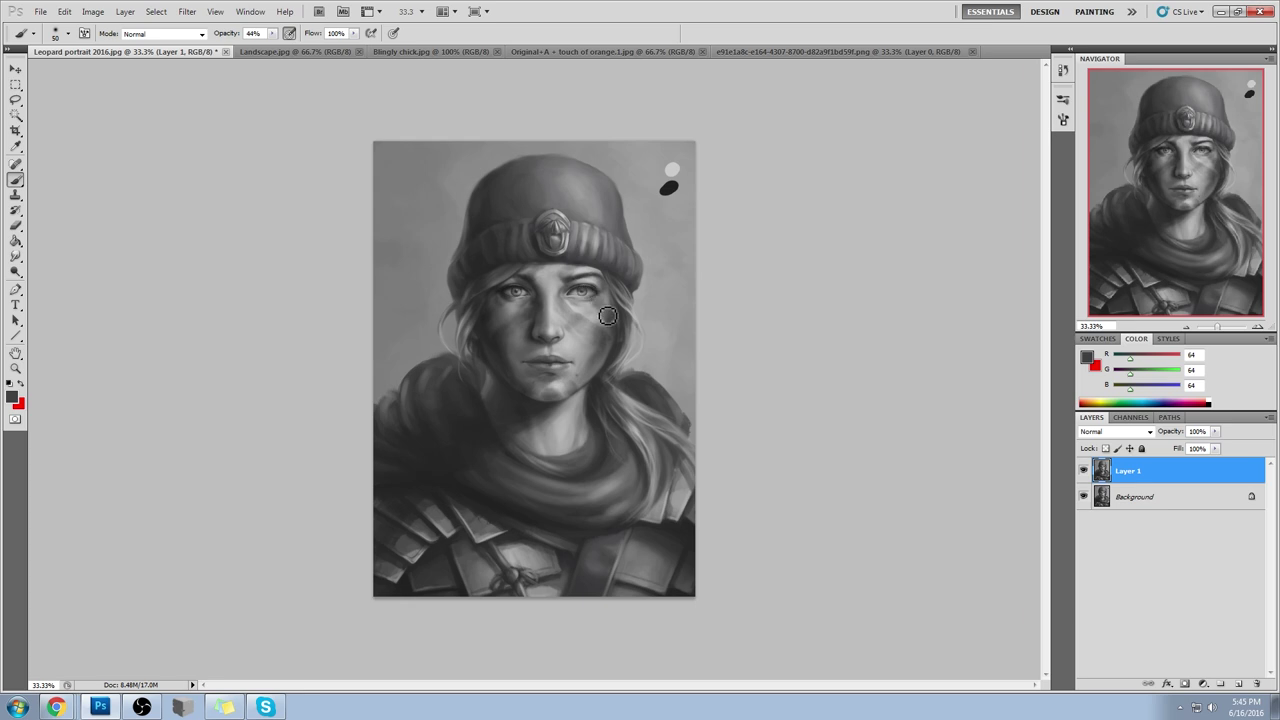
alt+click(593, 290)
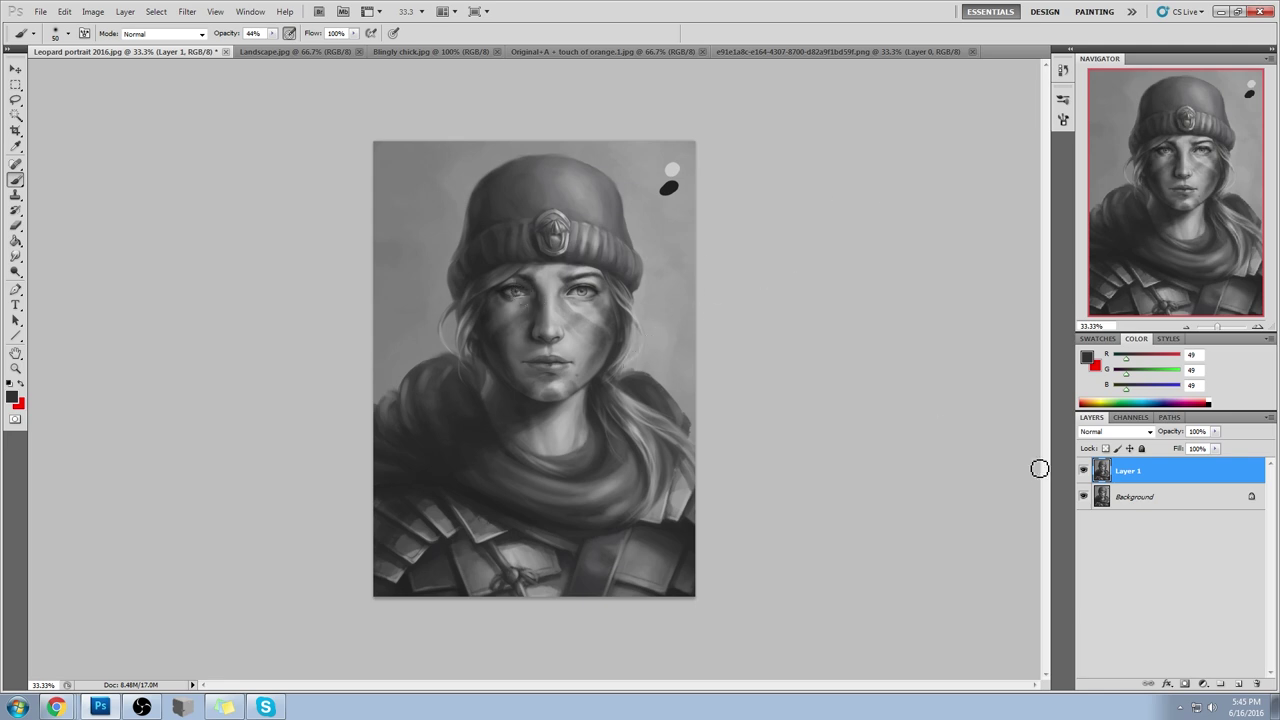
click(1084, 471)
click(1084, 471)
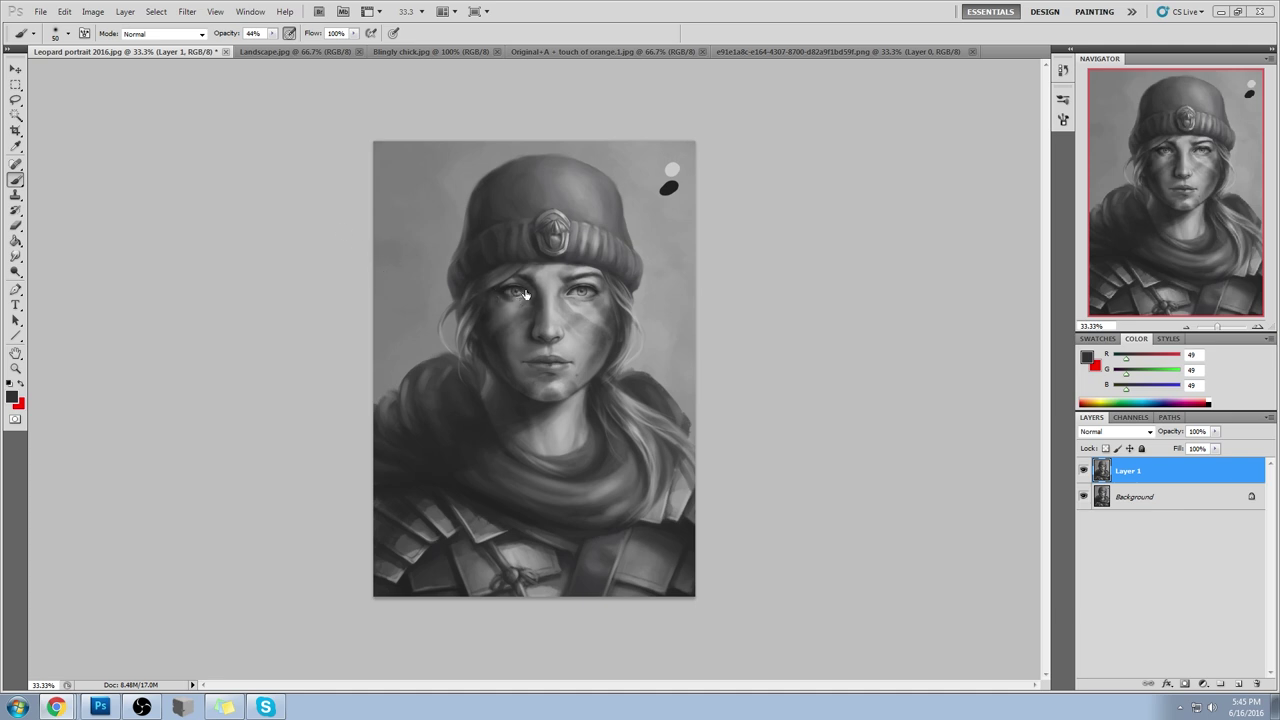
Step: Use Liquify with a 151 brush to nudge the shape around the eye
click(187, 11)
click(212, 89)
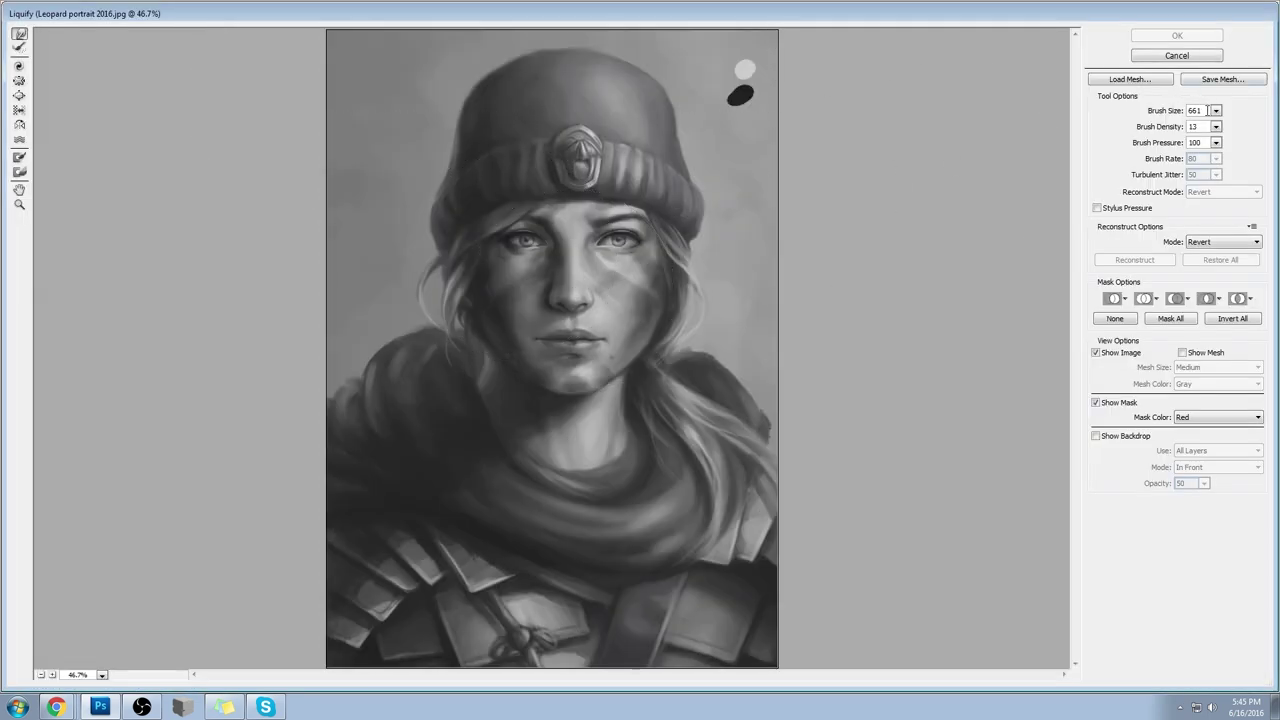
click(1215, 110)
drag(1155, 130, 1130, 131)
drag(492, 247, 510, 243)
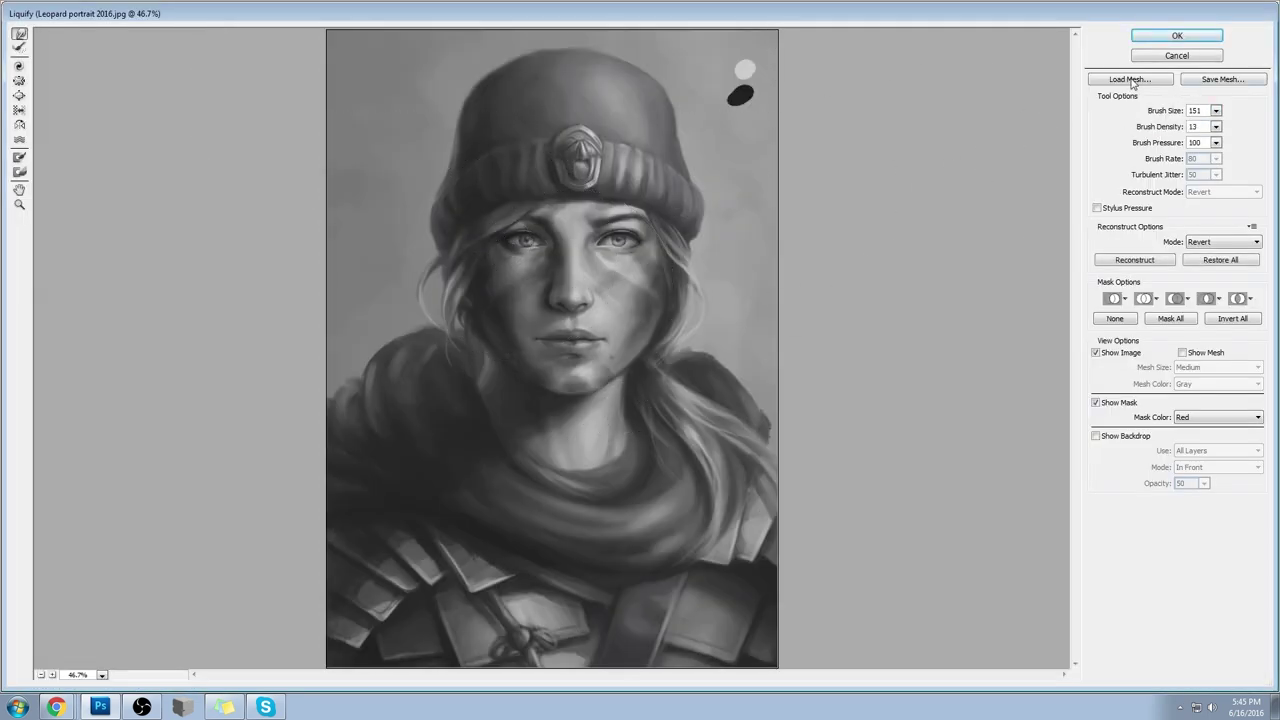
key(Return)
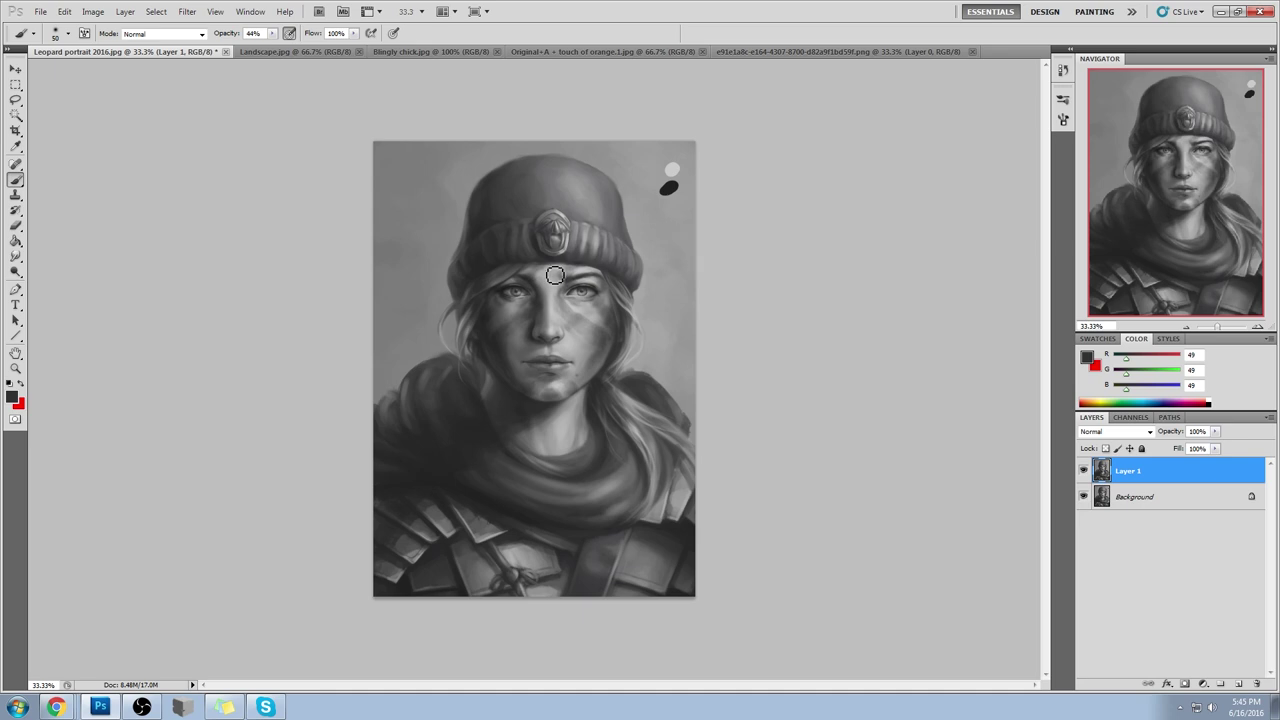
Step: Sample a near-black 29/29/29 grey from the face and toggle Layer 1 to compare
alt+click(512, 291)
click(1082, 474)
click(1083, 470)
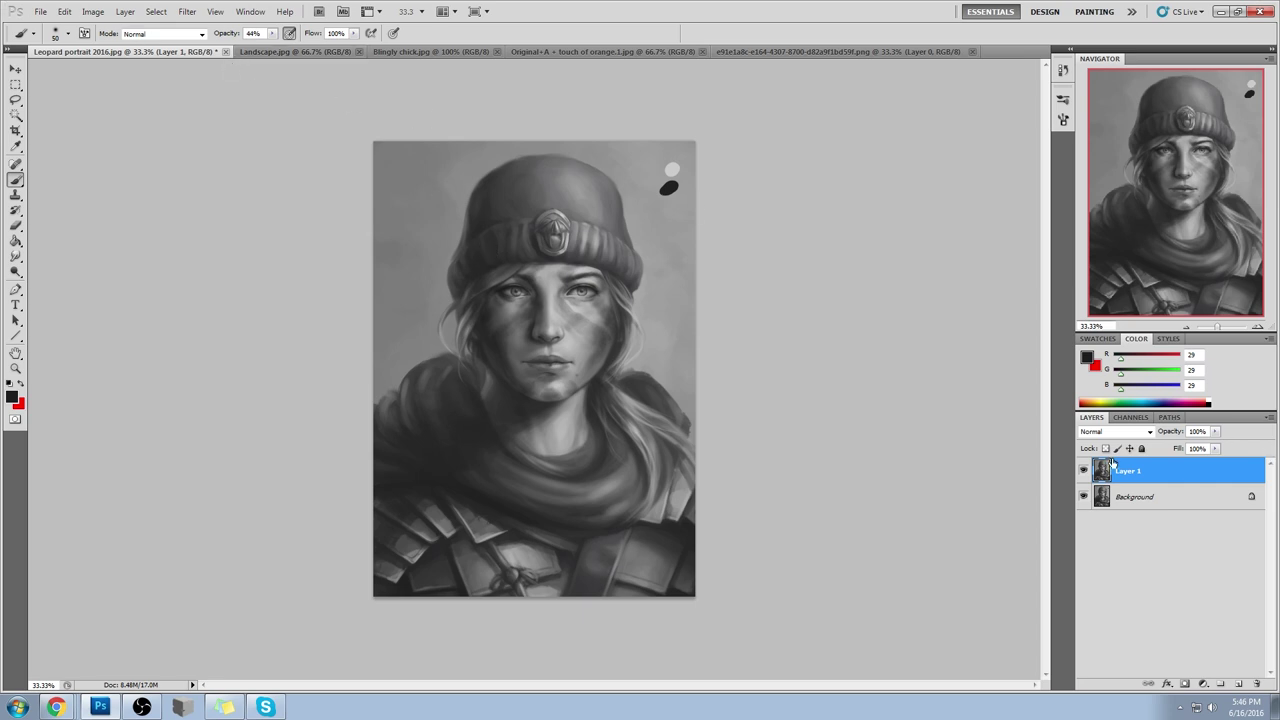
Step: Flatten the leopard portrait and close it, answering the save prompt
right_click(1152, 480)
click(1137, 462)
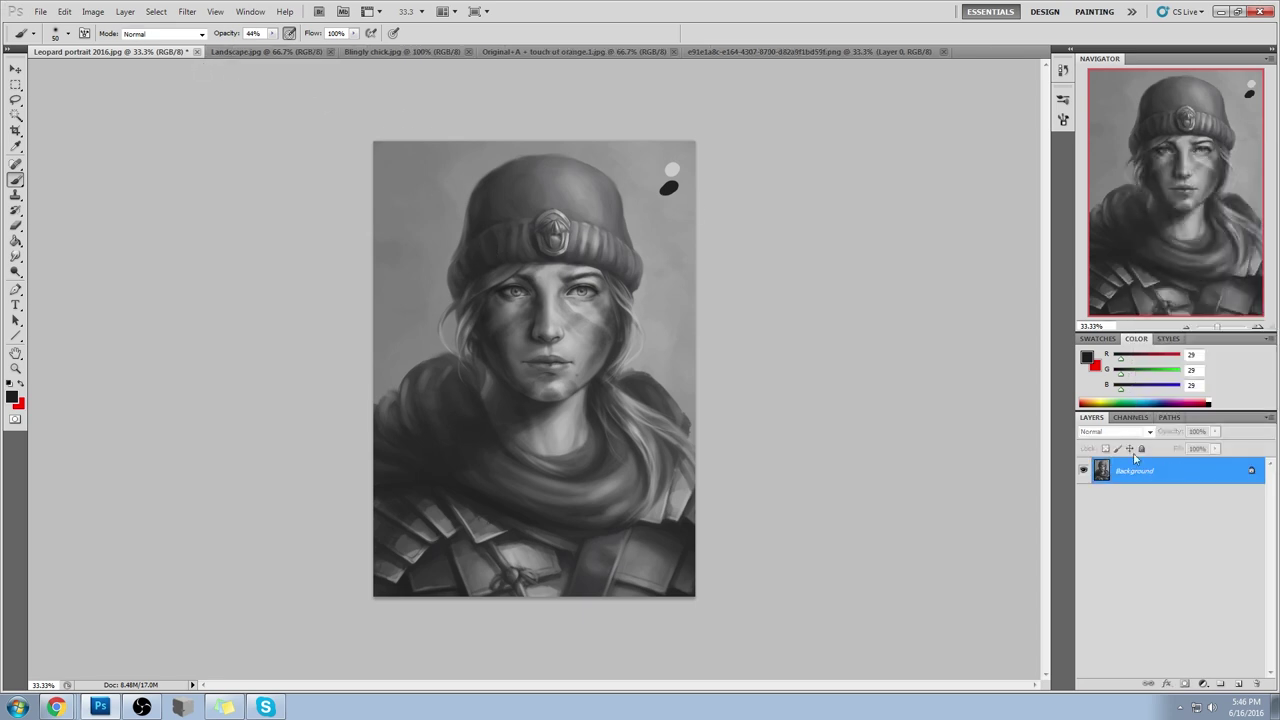
click(197, 54)
click(595, 277)
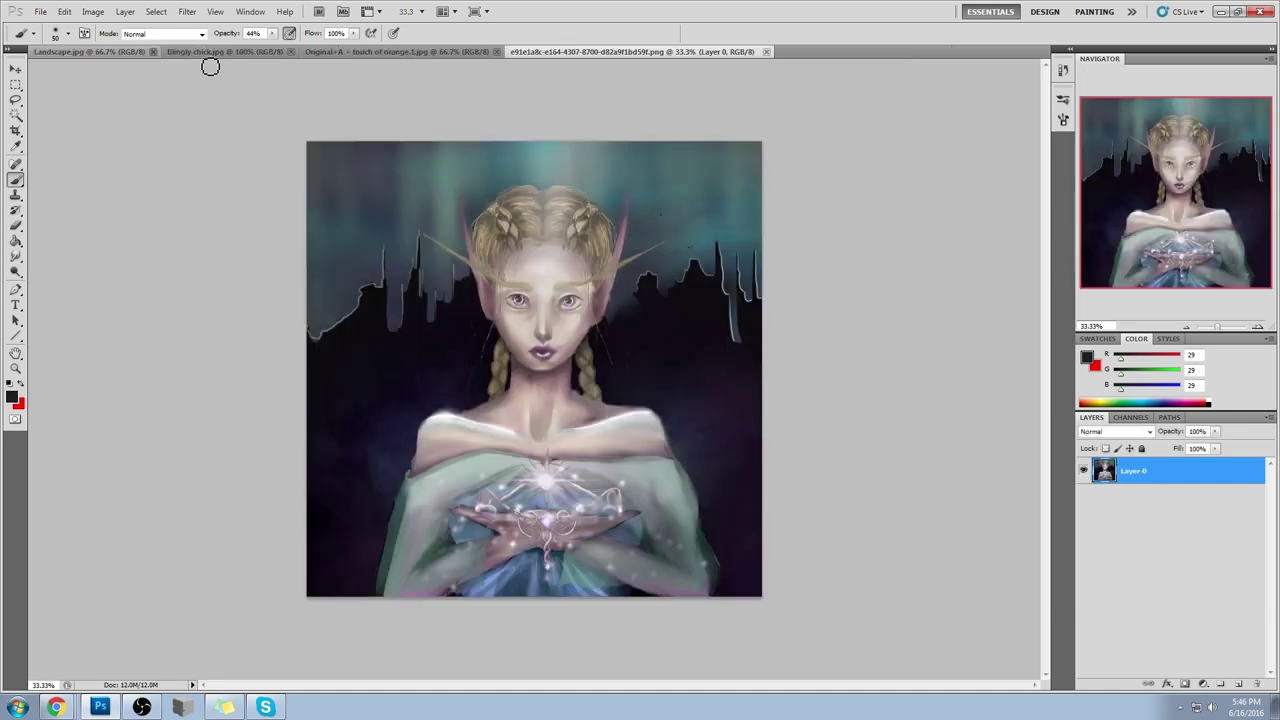
Step: Move on to the Blingly chick.jpg portrait and try dark diagonal strokes, undoing them
click(113, 50)
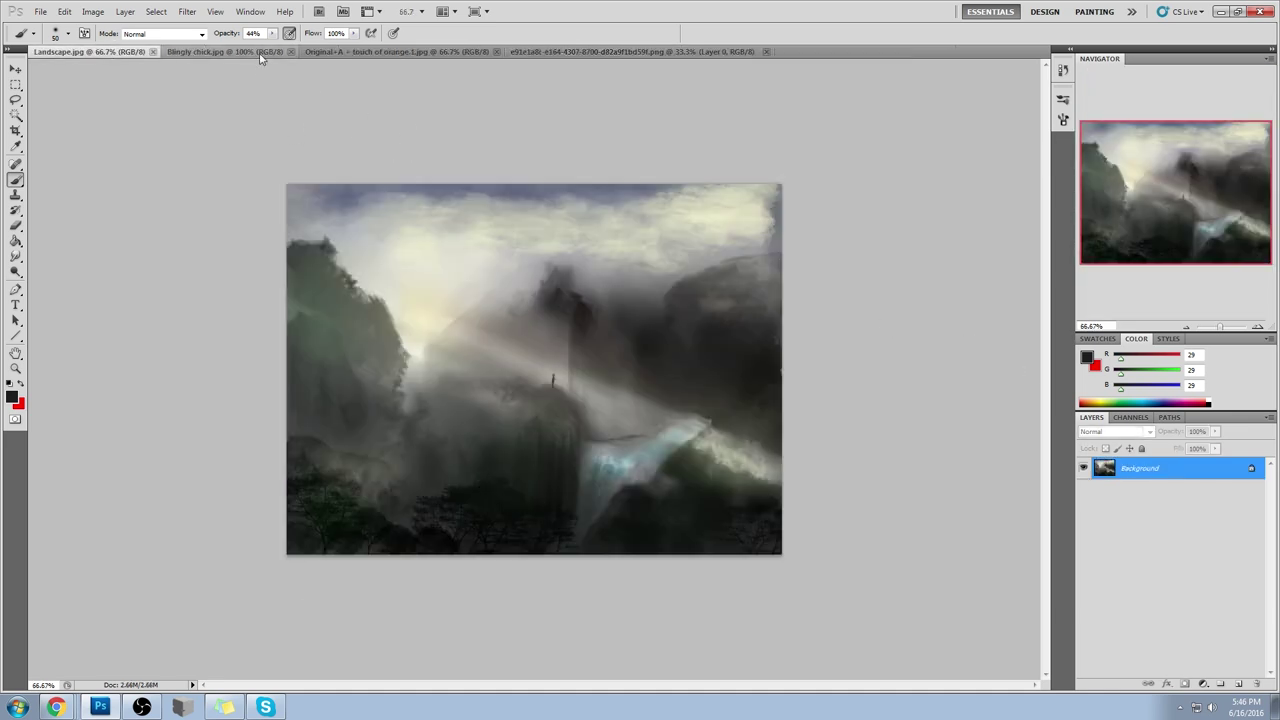
click(225, 51)
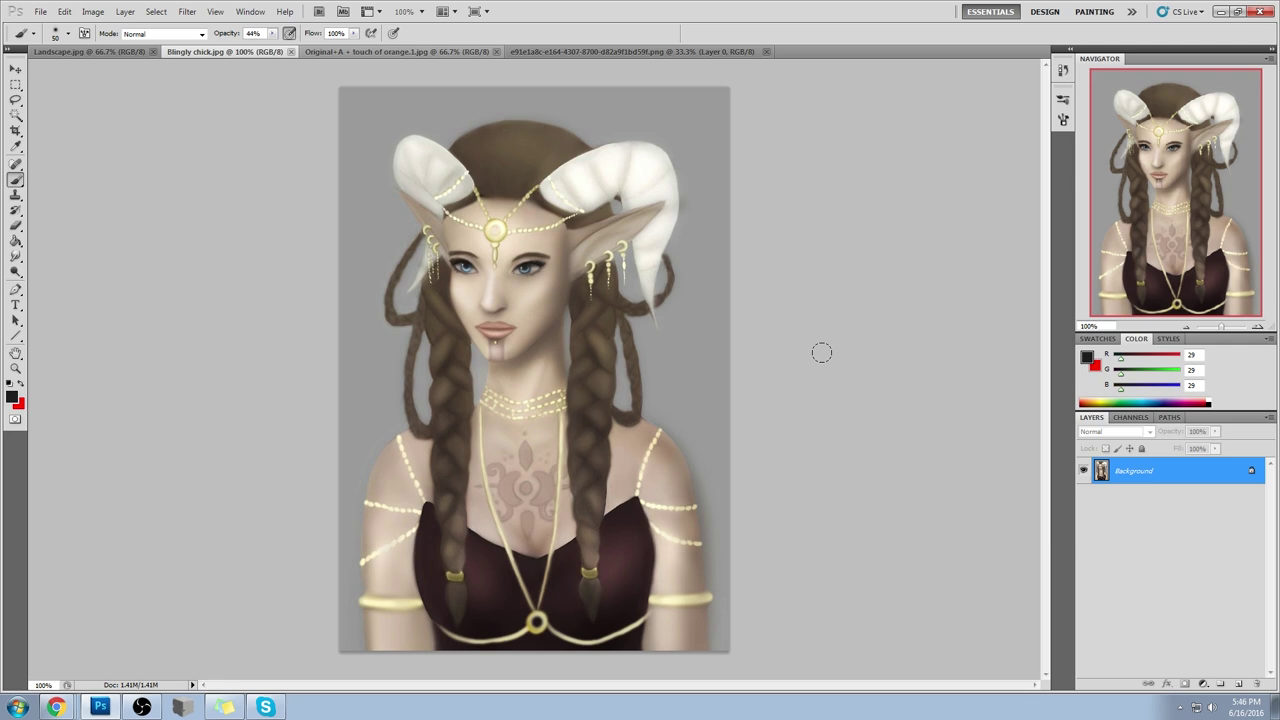
click(709, 271)
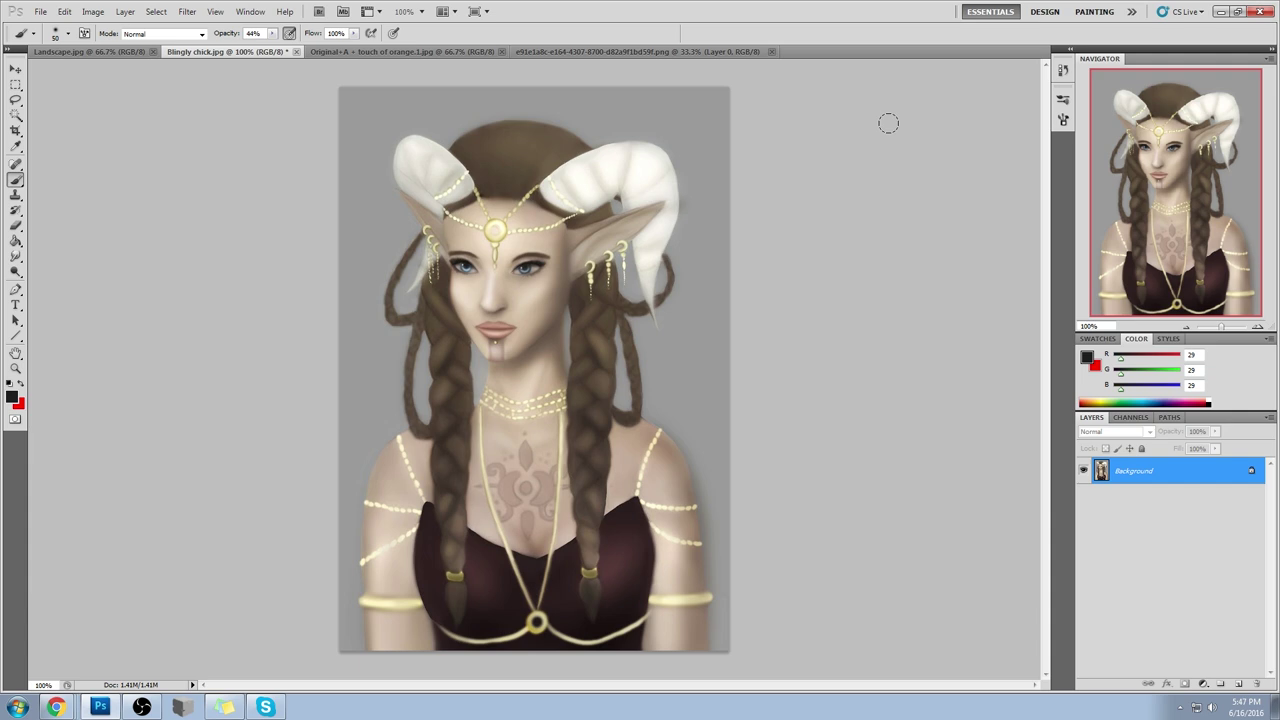
mouse_move(691, 85)
mouse_down()
mouse_move(684, 117)
mouse_move(384, 447)
mouse_move(314, 623)
mouse_up()
key(ctrl+z)
drag(726, 92, 341, 650)
key(ctrl+z)
Step: Shade the cheek below the eye, stepping backward and forward through the edit
drag(512, 240, 494, 232)
key(ctrl+alt+z)
key(ctrl+alt+z)
key(ctrl+shift+z)
Step: Sample light skin tones from the face and a darker tone from the neck
alt+click(506, 323)
alt+click(509, 321)
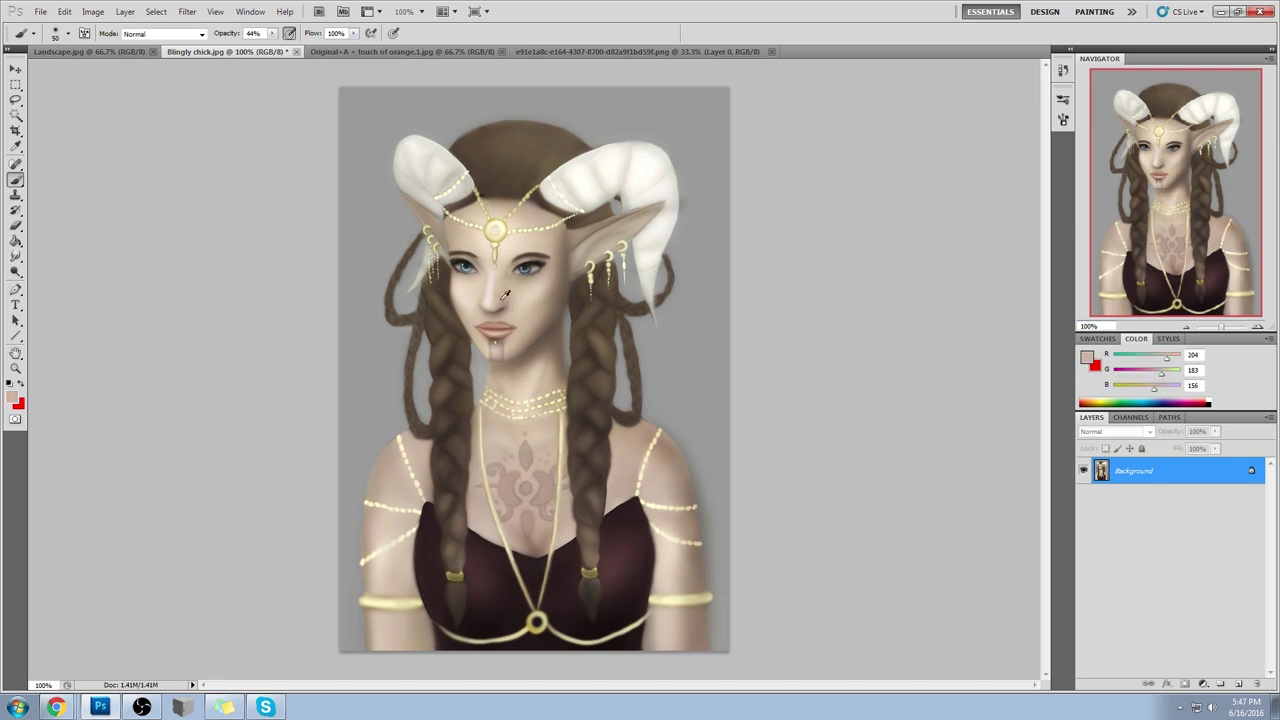
alt+click(504, 362)
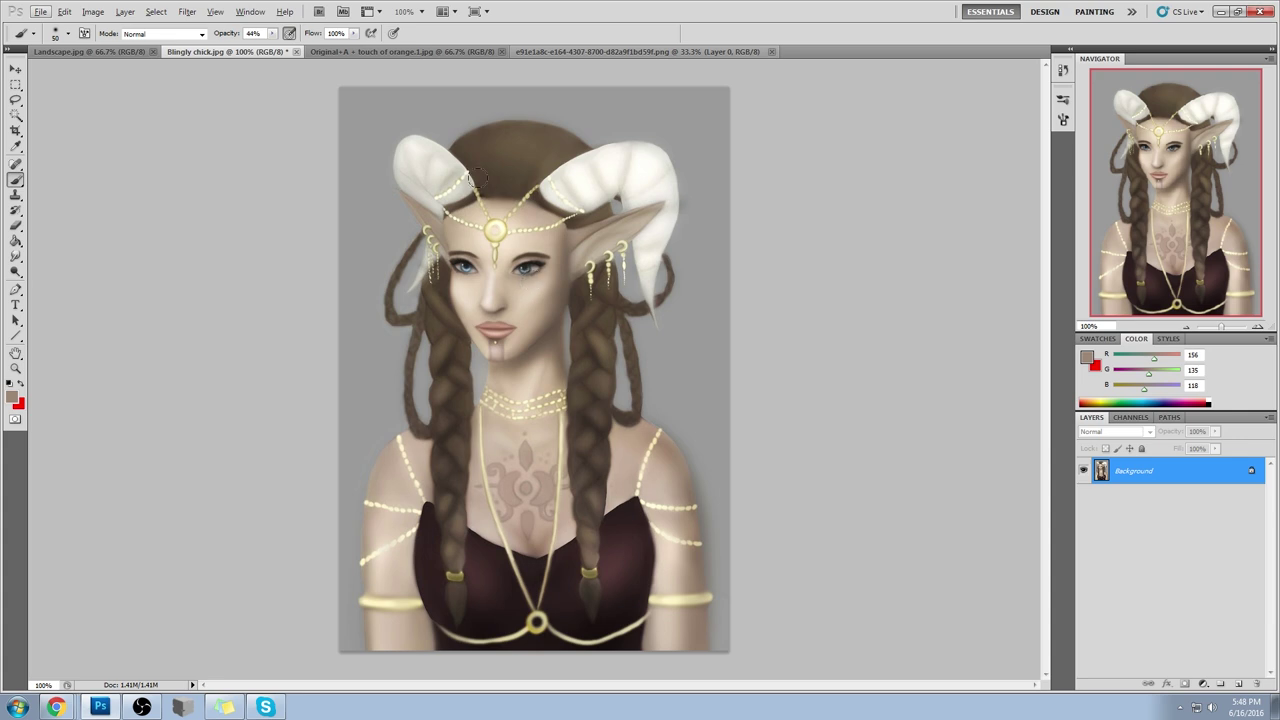
Step: Set the foreground colour to black 0/0/0 in the Color Picker
click(1087, 357)
drag(850, 274, 749, 434)
click(1101, 231)
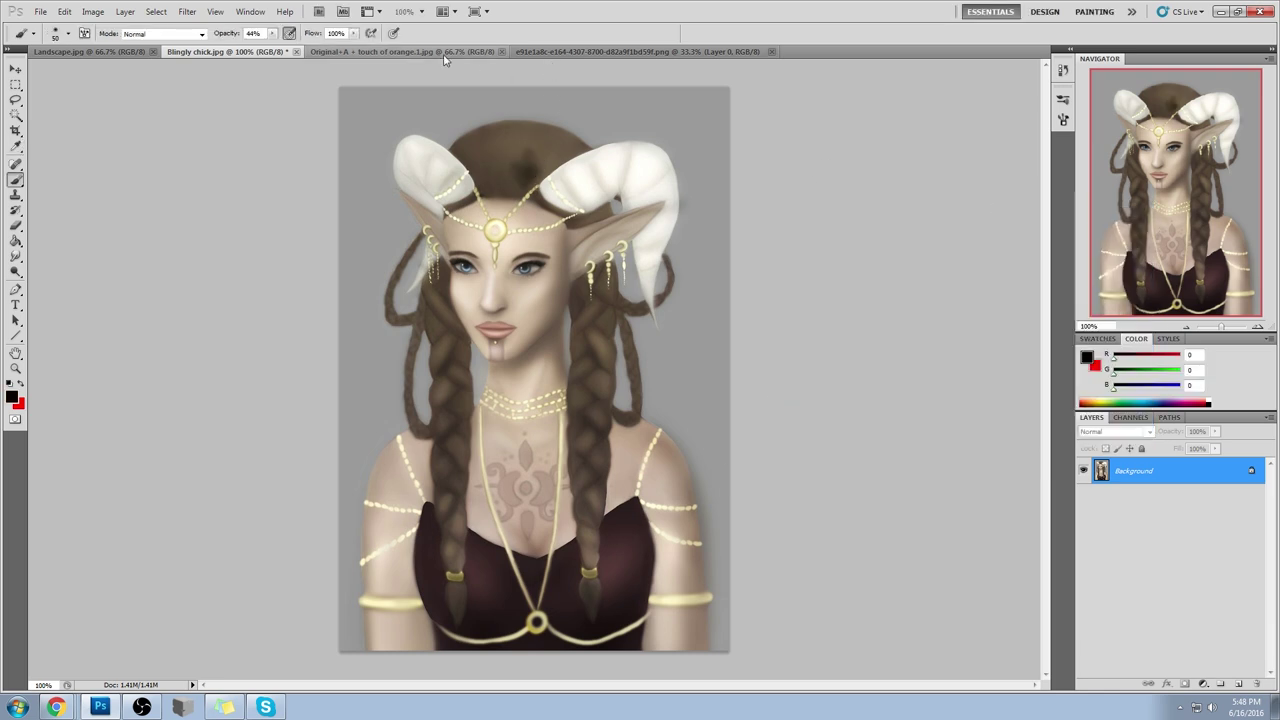
Step: Make pure red 255/0/0 the paint colour and use a size 8 brush
key(p)
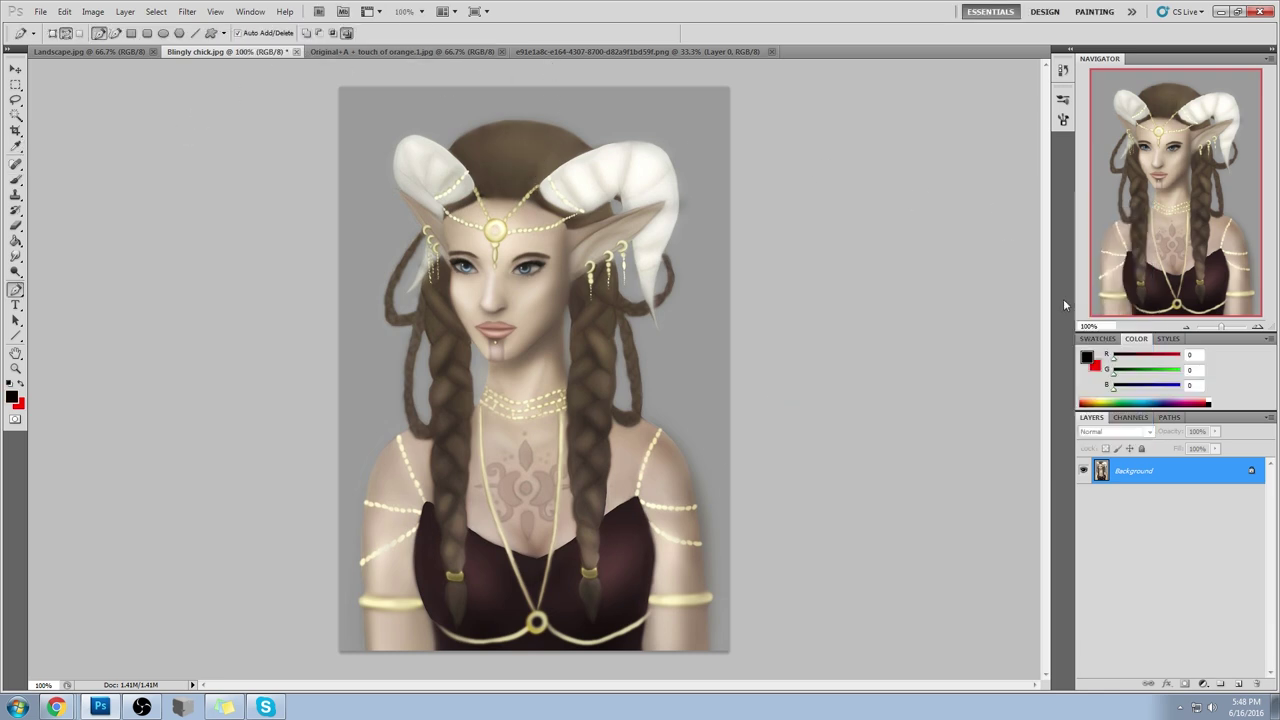
click(1148, 360)
drag(1148, 362, 1182, 360)
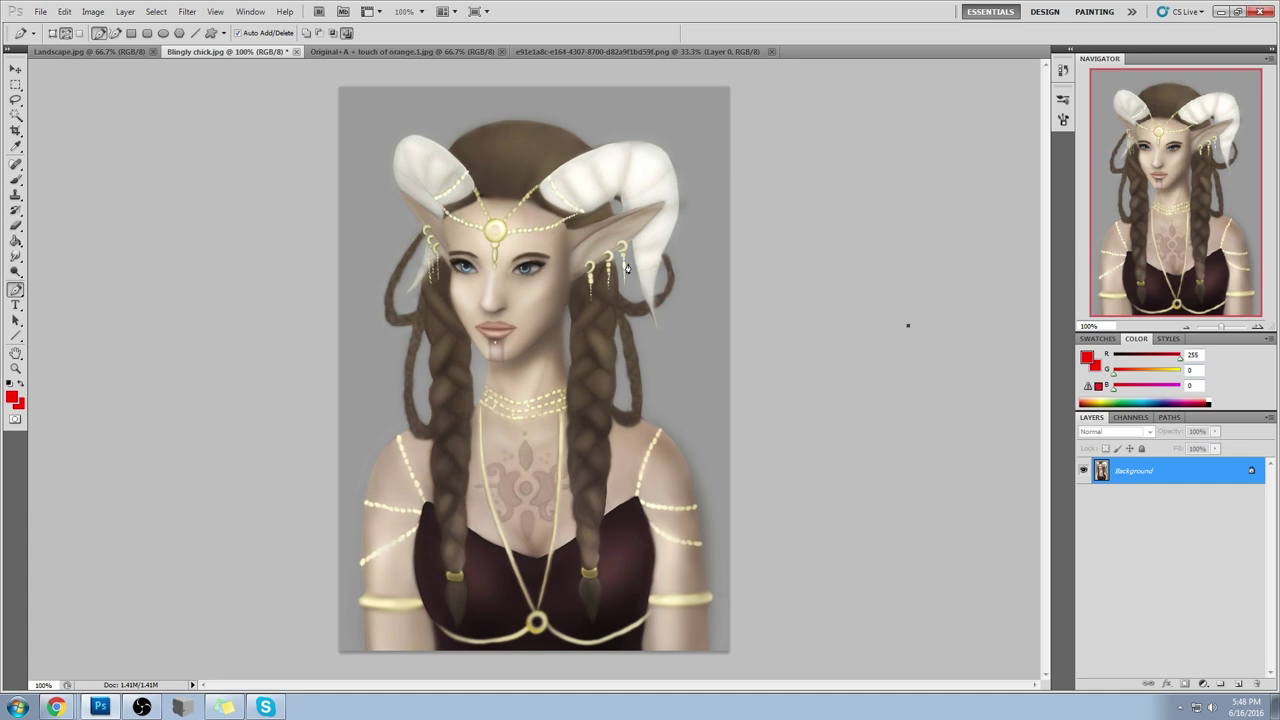
key(b)
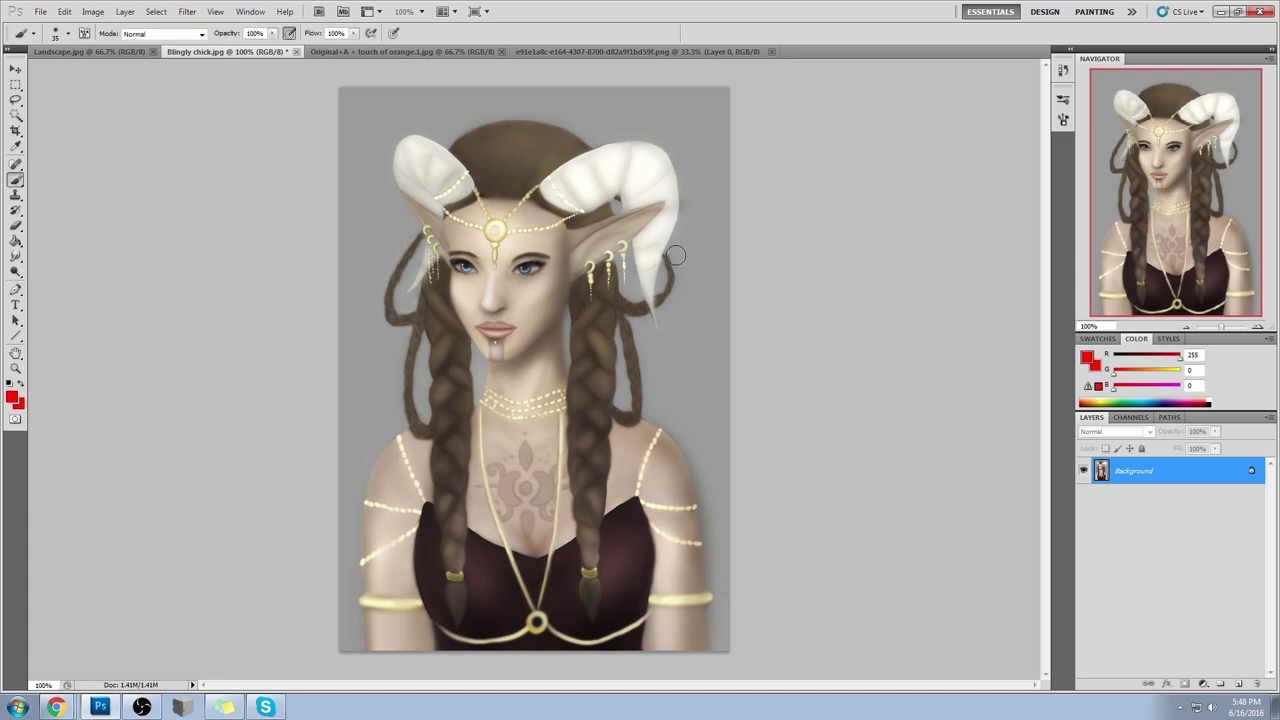
key(bracketleft)
key(bracketleft)
key(bracketleft)
key(bracketleft)
key(bracketleft)
key(bracketleft)
Step: Paint a red arrow beside the right braid, undoing a stray check mark
mouse_move(686, 303)
mouse_down()
mouse_move(611, 325)
mouse_move(634, 326)
mouse_up()
drag(648, 210, 683, 199)
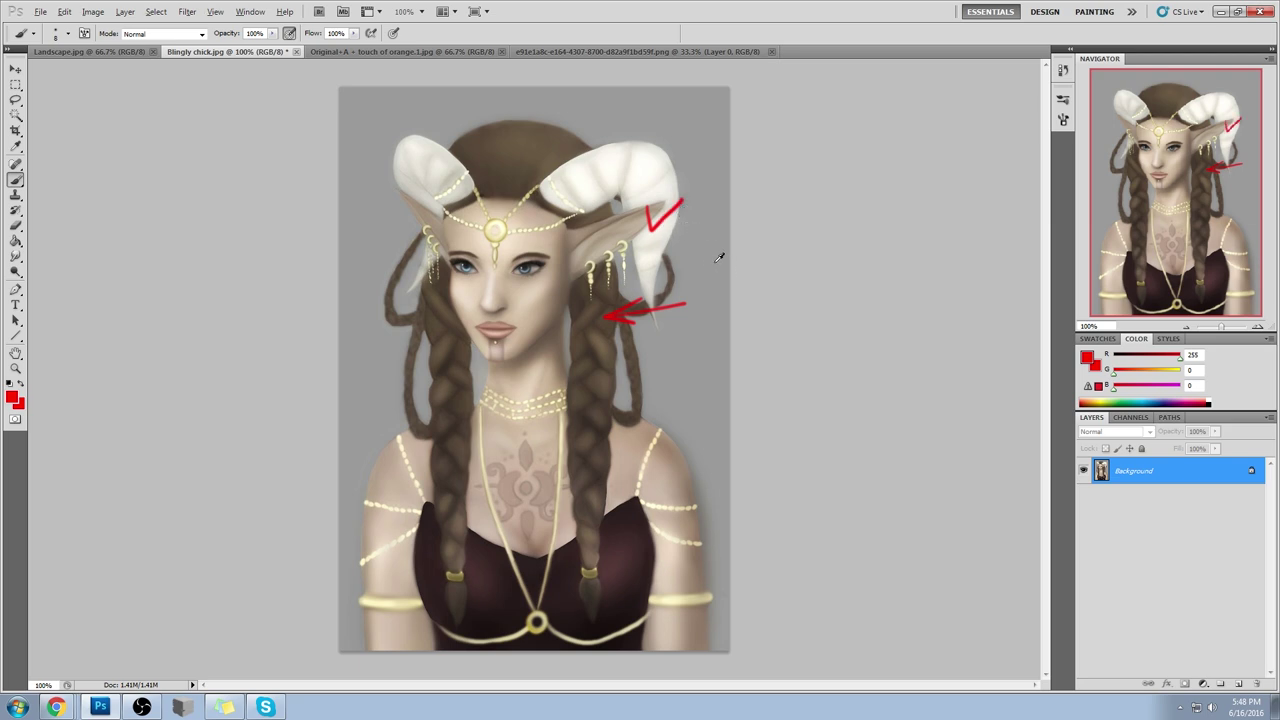
key(ctrl+z)
Step: Sketch trial red strokes over the face, collarbones, chest and shoulders
mouse_move(537, 210)
mouse_down()
mouse_move(534, 432)
mouse_move(477, 457)
mouse_move(398, 622)
mouse_up()
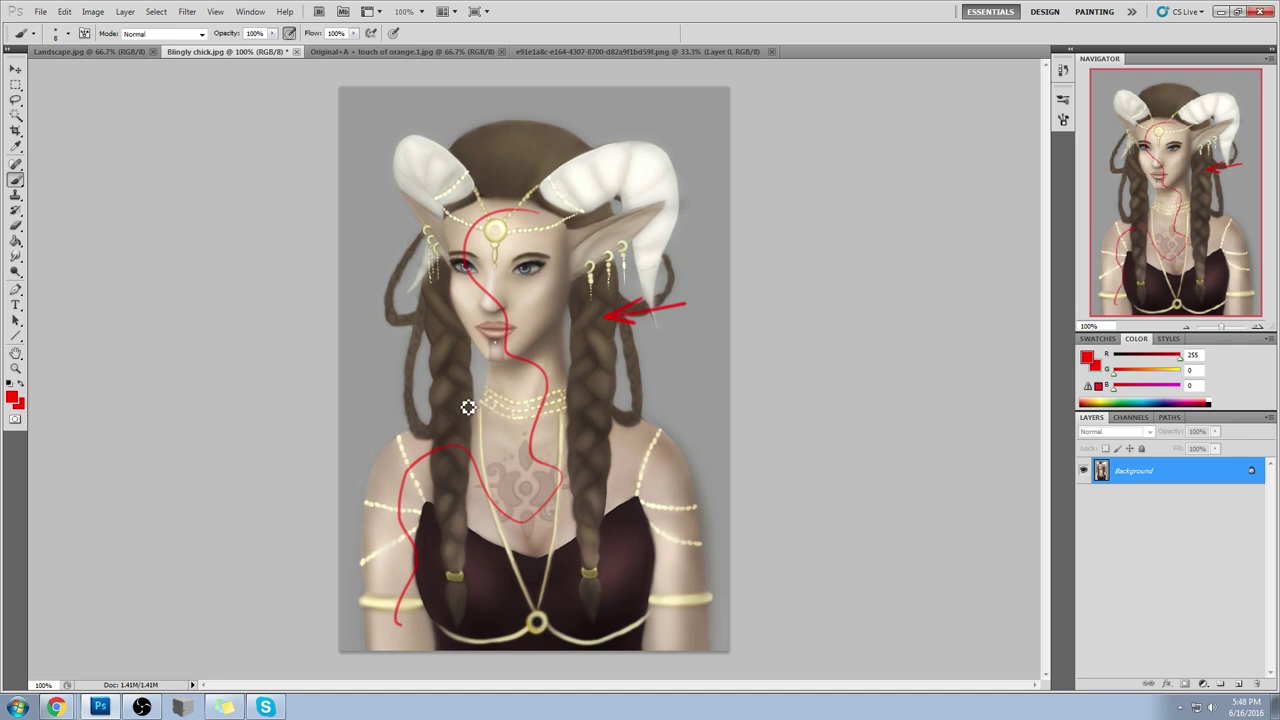
drag(379, 431, 605, 427)
mouse_move(534, 563)
mouse_down()
mouse_move(577, 518)
mouse_move(535, 560)
mouse_up()
drag(569, 518, 540, 556)
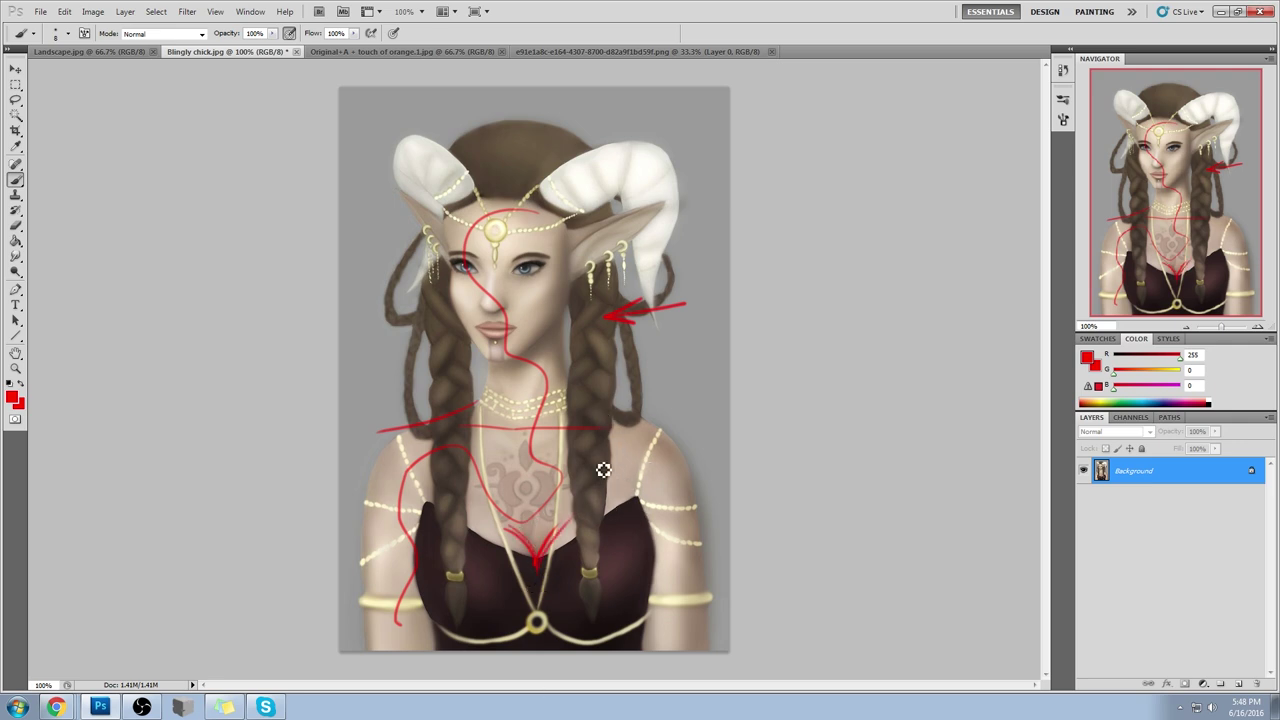
mouse_move(602, 440)
mouse_down()
mouse_move(623, 643)
mouse_move(586, 648)
mouse_up()
mouse_move(420, 447)
mouse_down()
mouse_move(406, 463)
mouse_move(440, 663)
mouse_up()
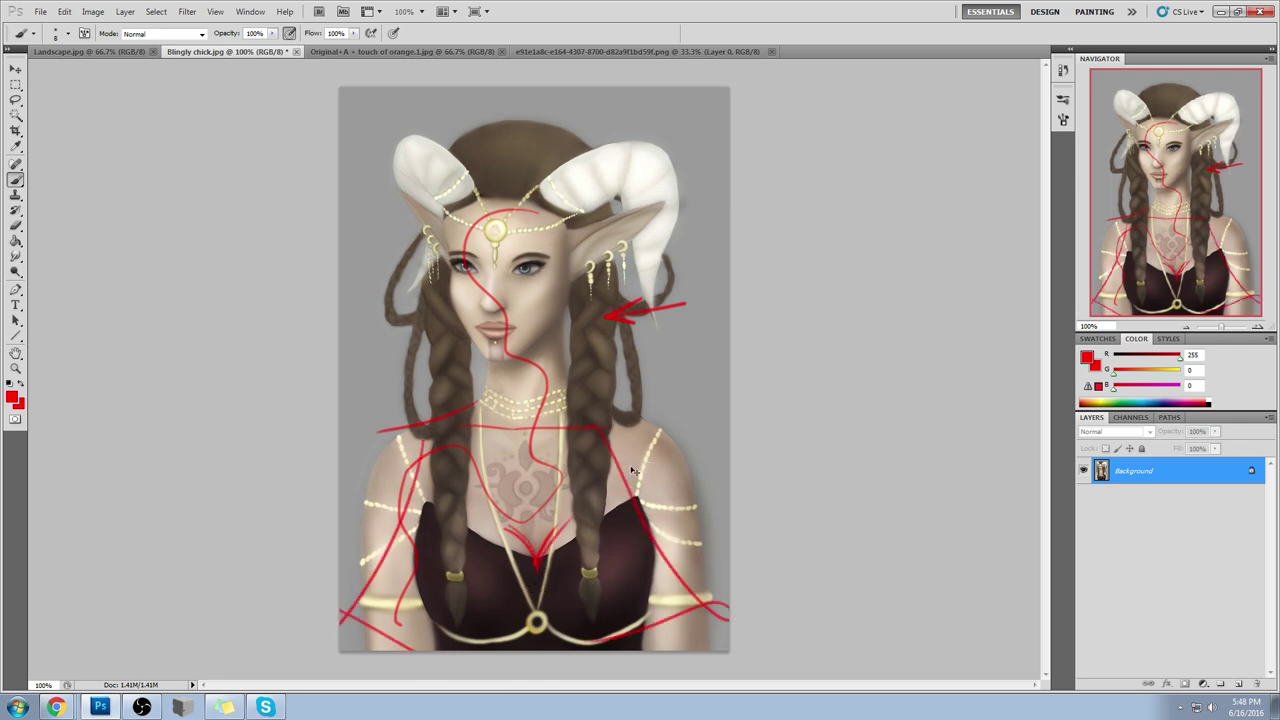
key(ctrl+alt+z)
key(ctrl+alt+z)
mouse_move(610, 440)
mouse_down()
mouse_move(857, 609)
mouse_move(640, 650)
mouse_up()
drag(440, 449, 470, 660)
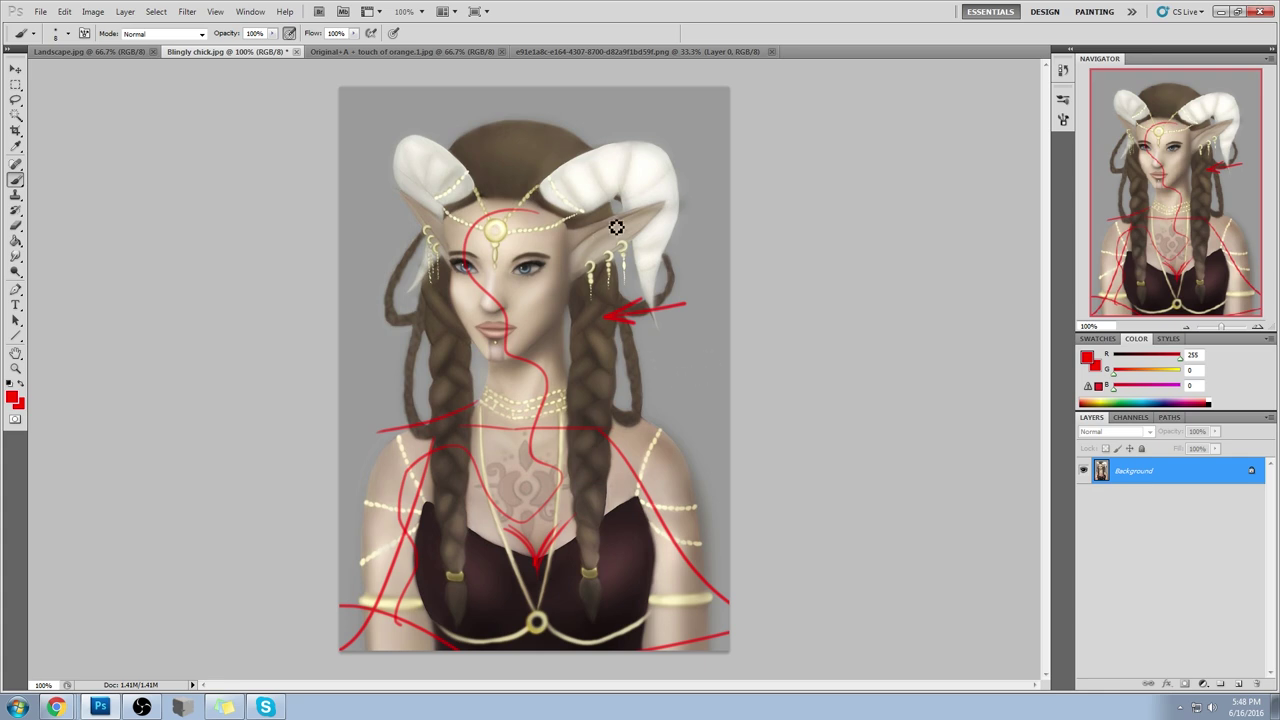
Step: Add red marks around the horns, then step back to remove all extra strokes
drag(641, 106, 672, 120)
drag(420, 118, 448, 125)
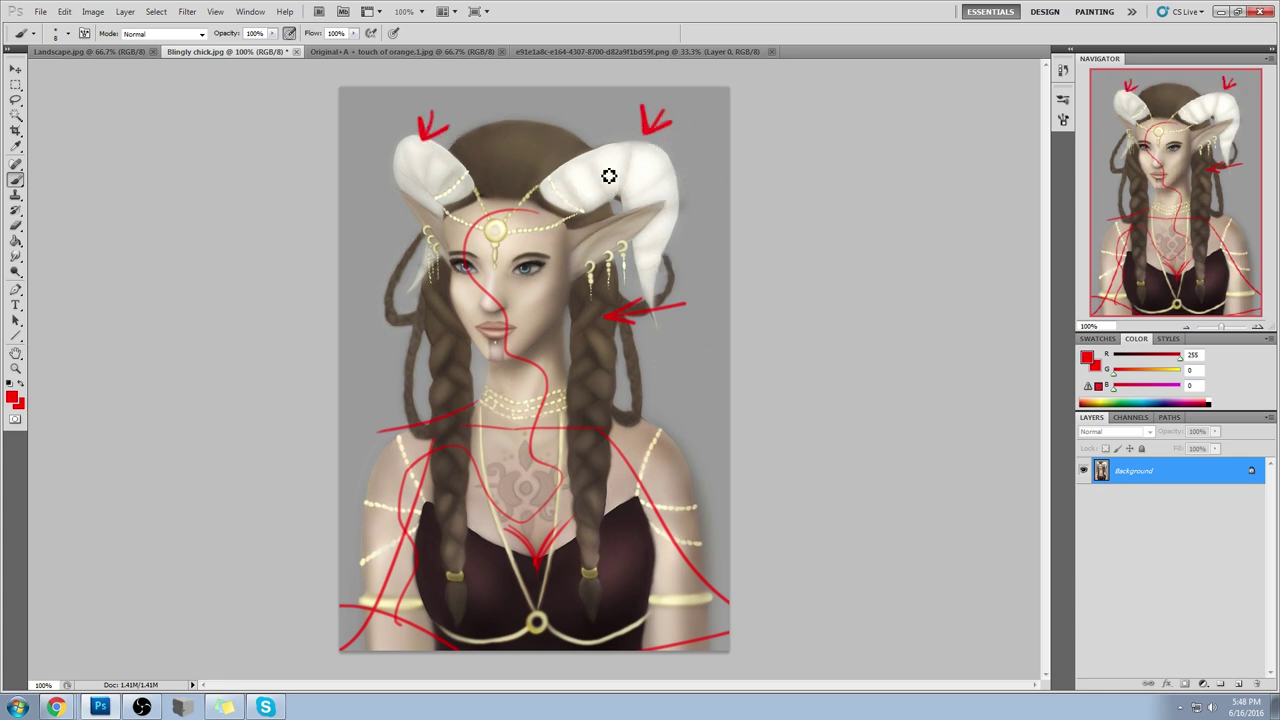
drag(566, 212, 652, 245)
drag(553, 182, 678, 176)
key(ctrl+z)
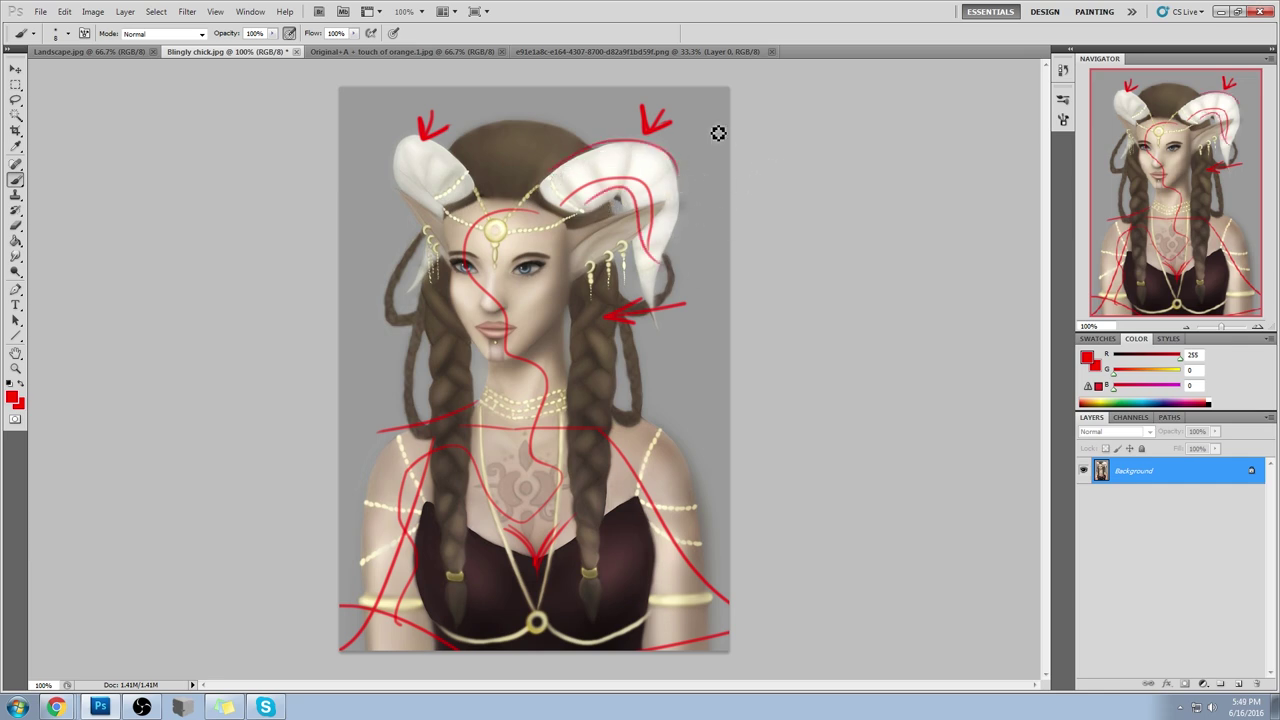
drag(677, 172, 669, 246)
key(ctrl+z)
mouse_move(680, 195)
mouse_down()
mouse_move(703, 218)
mouse_move(703, 239)
mouse_move(679, 246)
mouse_move(658, 230)
mouse_move(691, 261)
mouse_move(669, 265)
mouse_move(697, 251)
mouse_up()
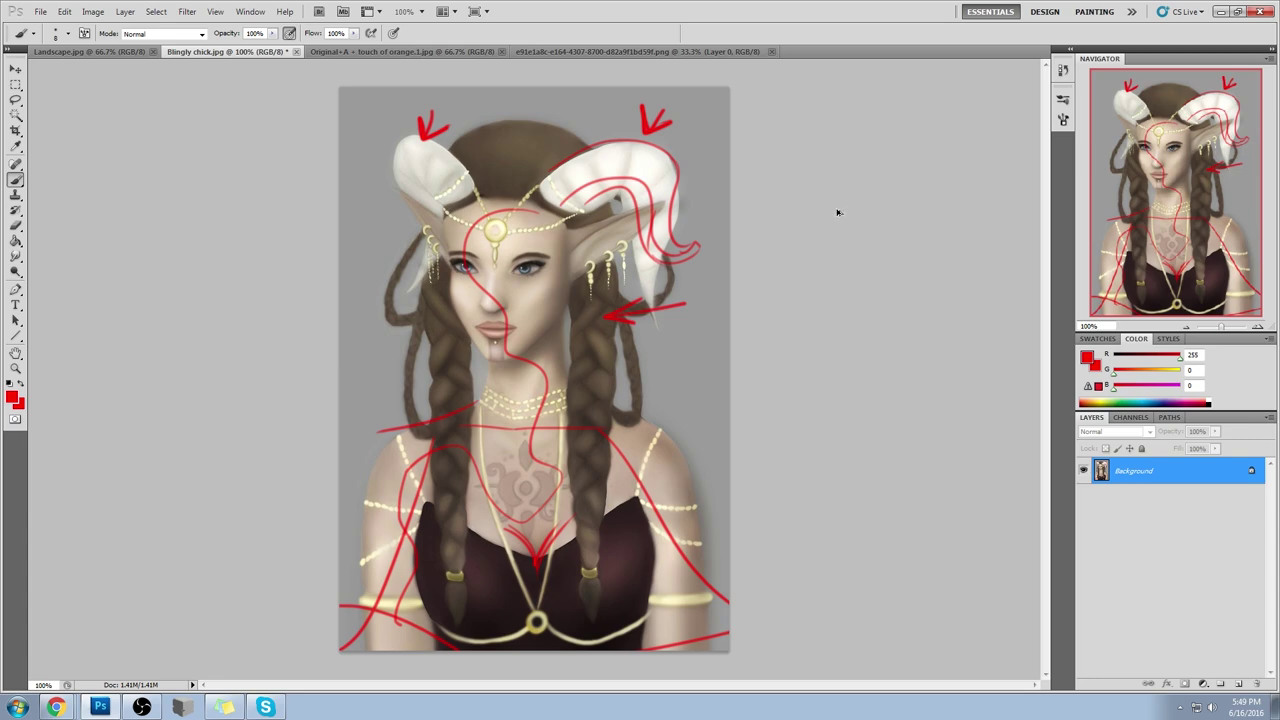
key(ctrl+alt+z)
key(ctrl+alt+z)
key(ctrl+alt+z)
key(ctrl+alt+z)
key(ctrl+alt+z)
key(ctrl+alt+z)
key(ctrl+alt+z)
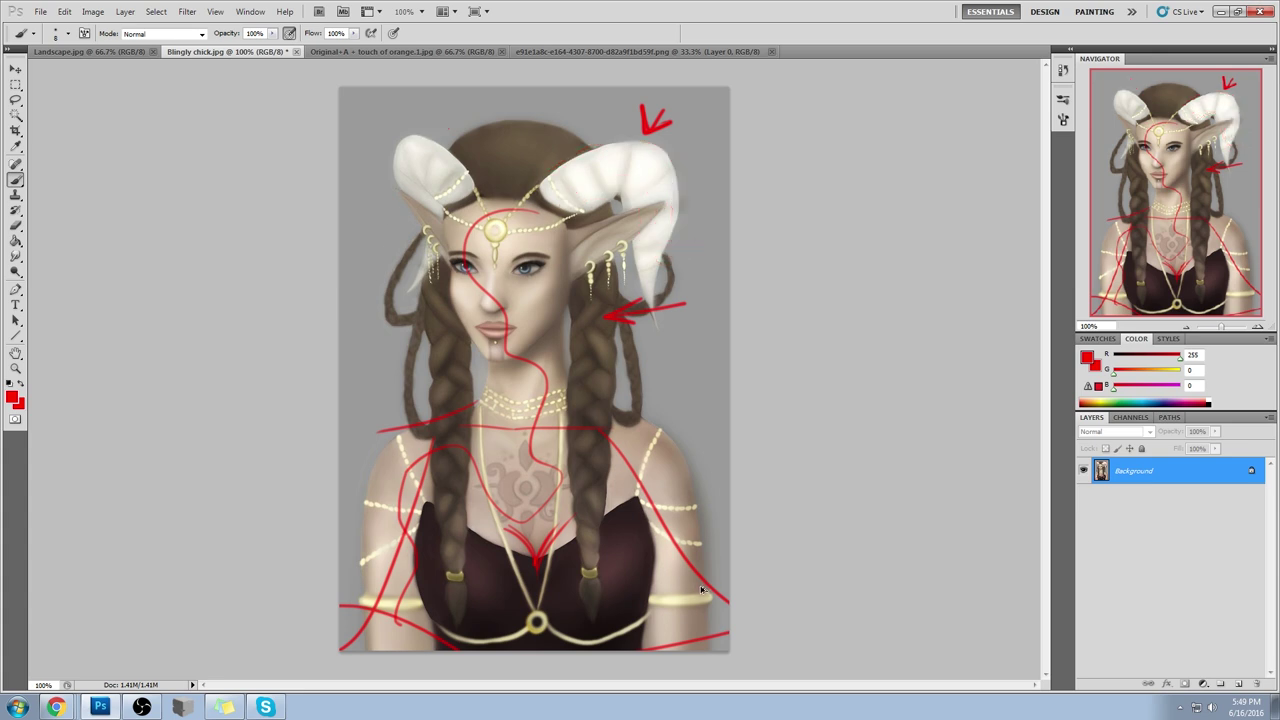
key(ctrl+alt+z)
key(ctrl+alt+z)
key(ctrl+alt+z)
key(ctrl+alt+z)
key(ctrl+alt+z)
key(ctrl+alt+z)
key(ctrl+alt+z)
key(ctrl+alt+z)
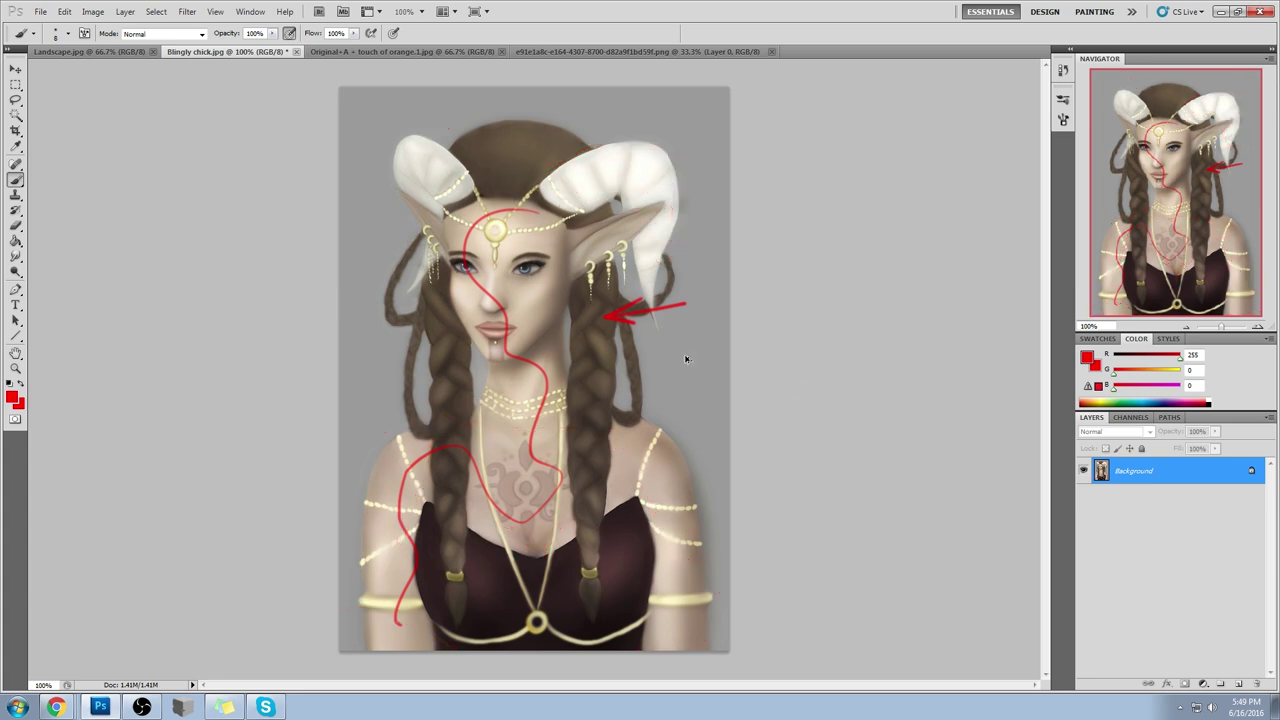
key(ctrl+alt+z)
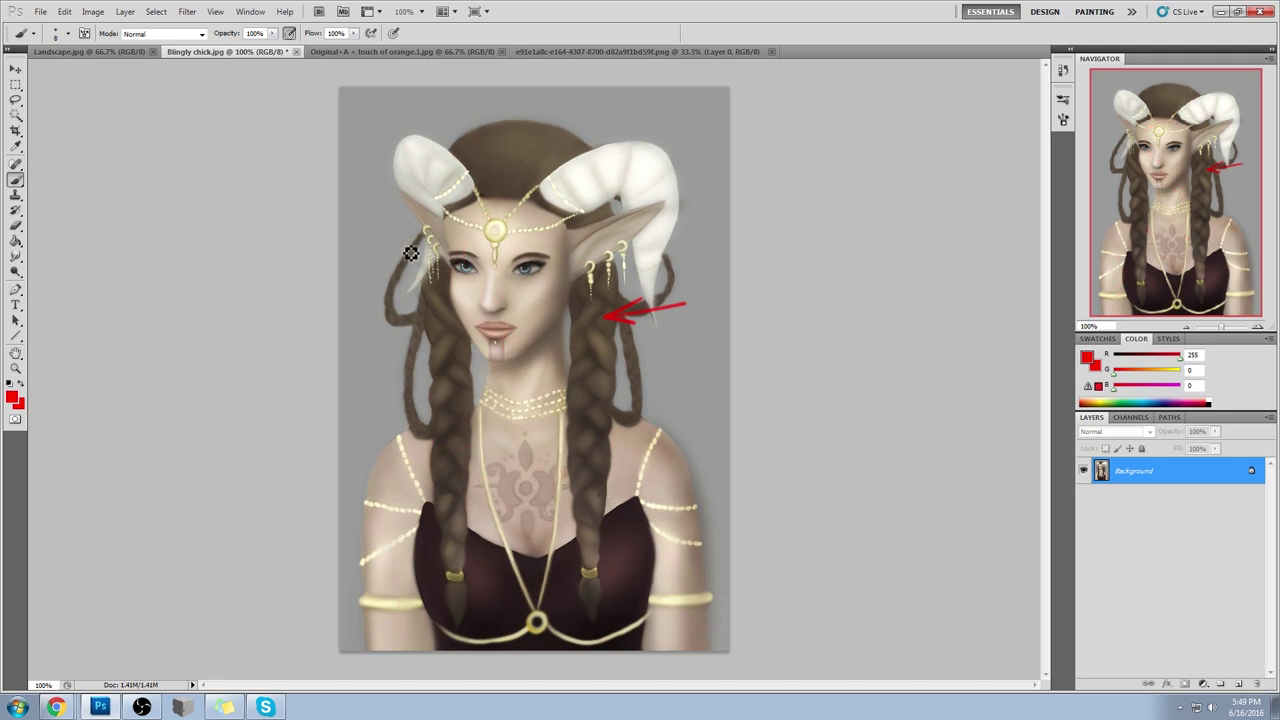
Step: Close the elf portrait without saving and switch to the balloon painting
click(296, 52)
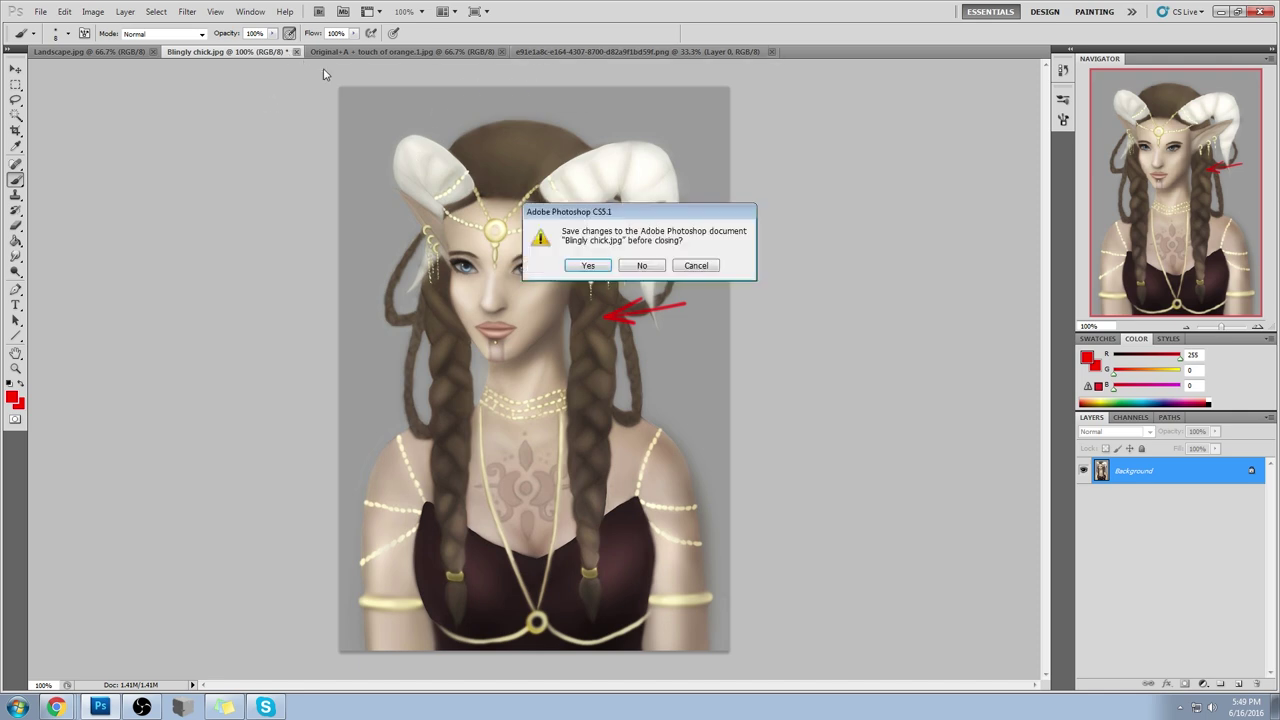
click(640, 268)
click(308, 52)
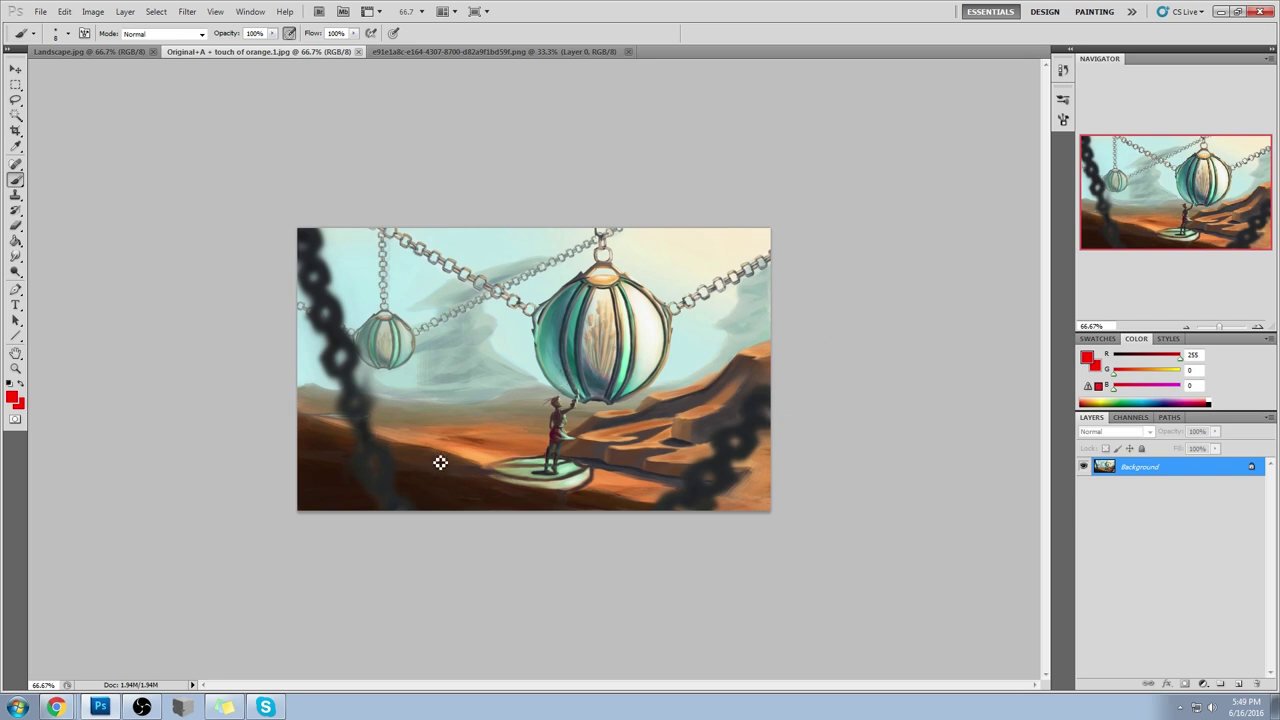
Step: Try a red arrow and a long red line on the ground, undoing both
click(310, 493)
shift+click(500, 455)
click(400, 444)
shift+click(500, 455)
shift+click(418, 490)
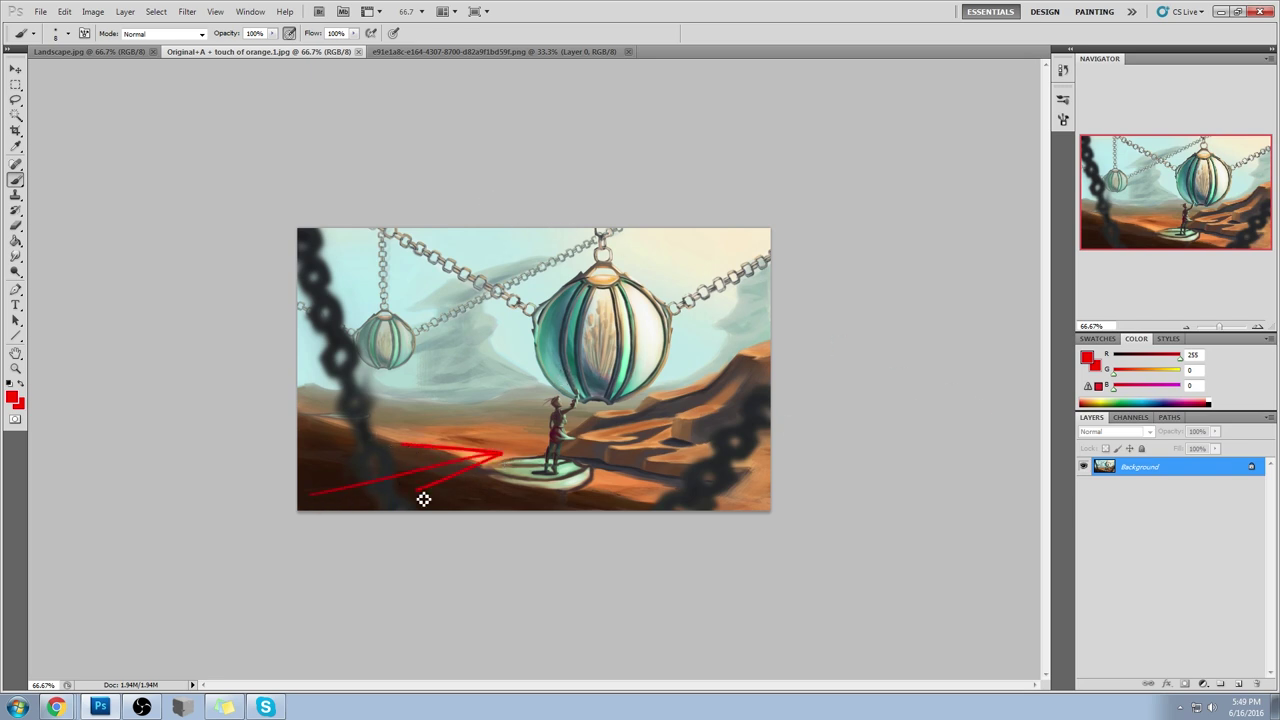
key(ctrl+alt+z)
key(ctrl+alt+z)
key(ctrl+alt+z)
click(638, 509)
shift+click(313, 417)
key(ctrl+z)
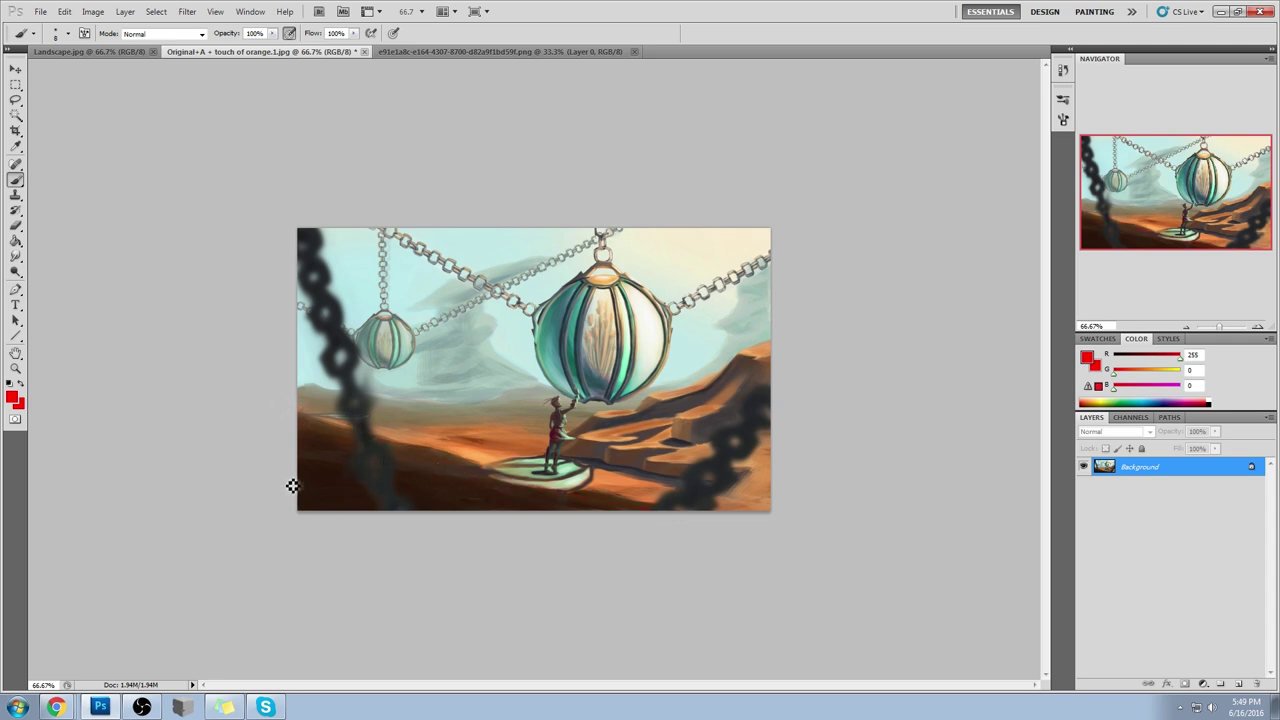
Step: Draw a red arrow toward the figure and a red curve in the upper-right sky
click(300, 478)
shift+click(478, 444)
click(385, 440)
shift+click(478, 444)
shift+click(401, 490)
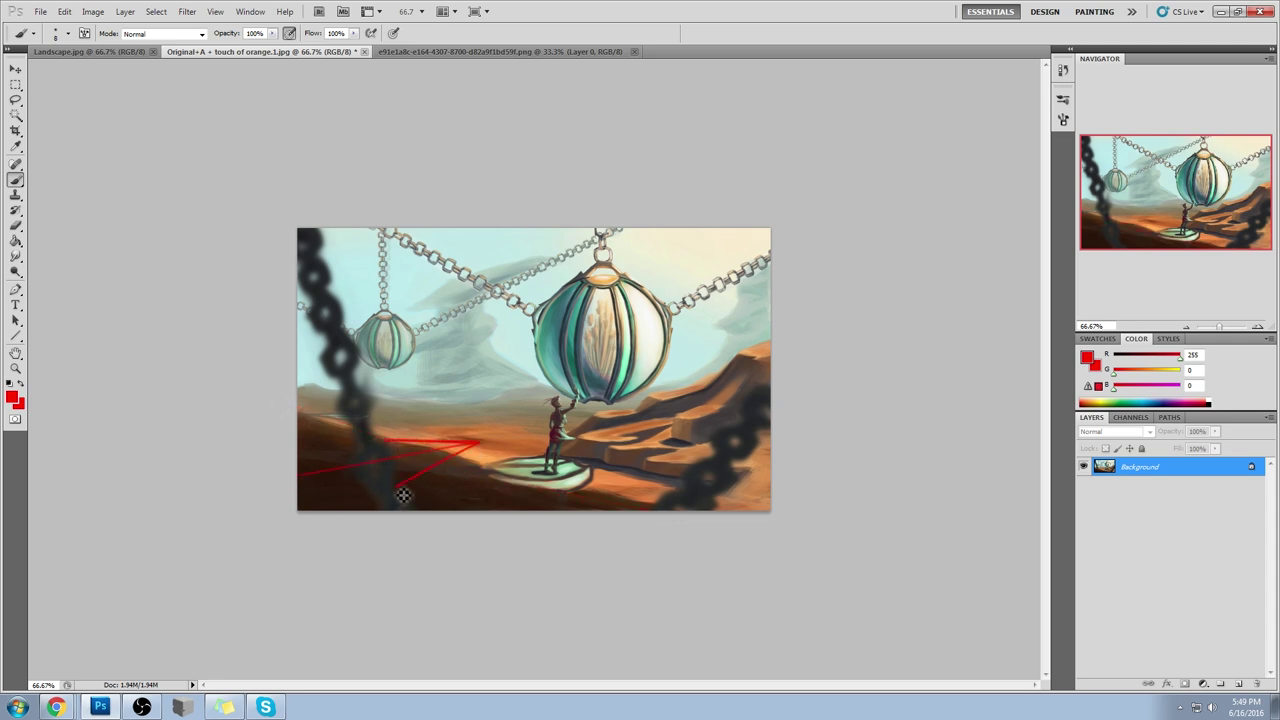
drag(645, 229, 768, 292)
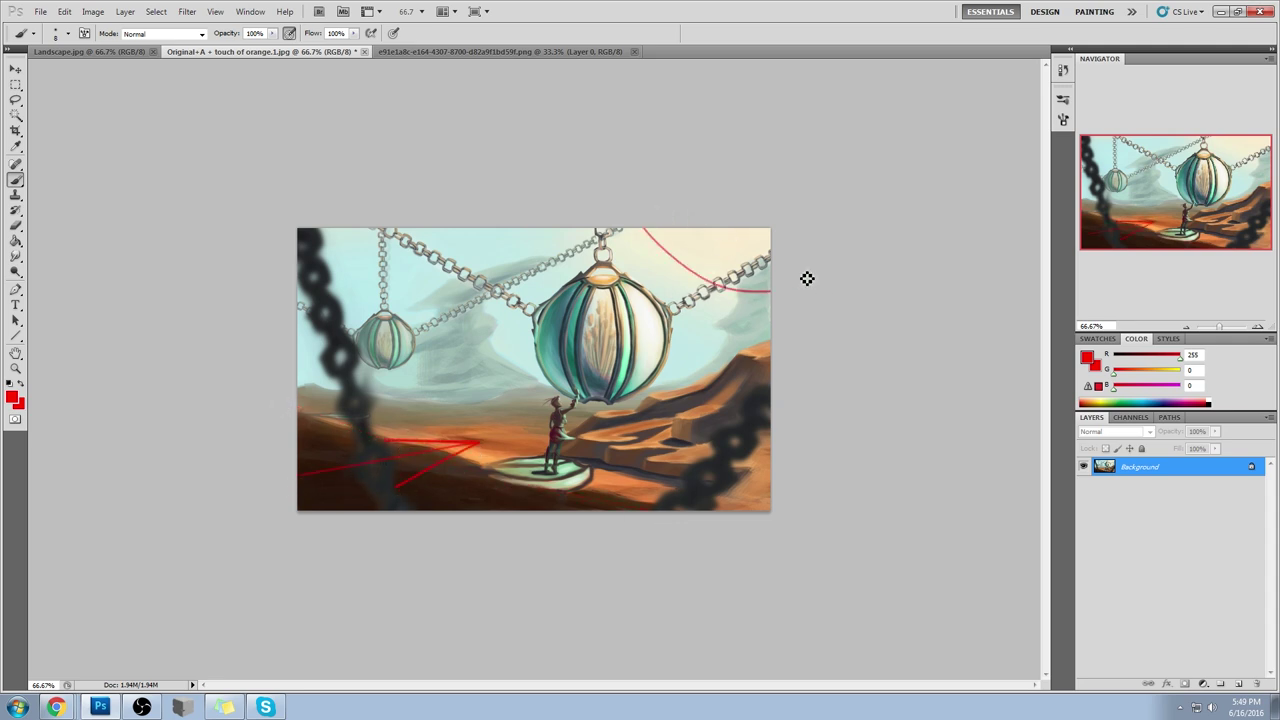
Step: Add a red arrow onto the large balloon, then undo a trial wedge on the disc
click(712, 229)
shift+click(523, 361)
click(539, 311)
shift+click(523, 361)
shift+click(587, 336)
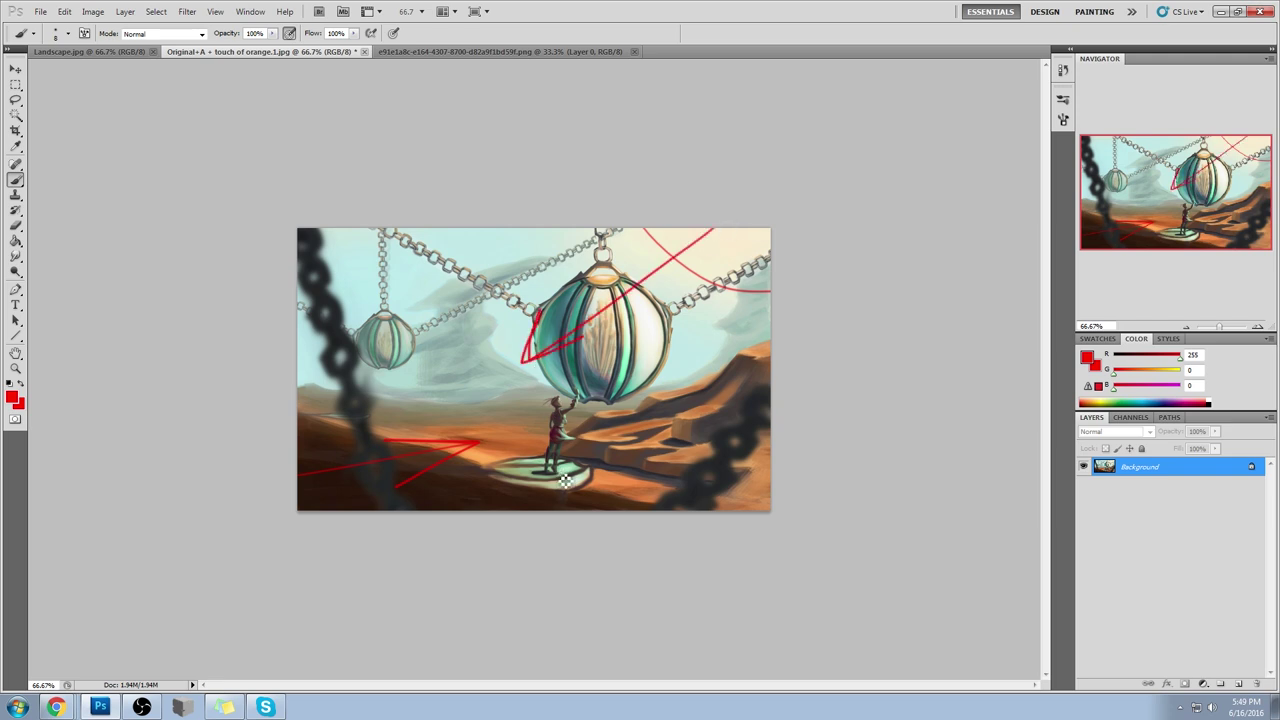
click(545, 470)
shift+click(510, 478)
shift+click(550, 478)
shift+click(584, 467)
key(ctrl+alt+z)
key(ctrl+alt+z)
key(ctrl+alt+z)
key(ctrl+alt+z)
Step: Draw arrows to the figure's feet and small left balloon, then remove all red annotations
click(620, 312)
shift+click(536, 470)
click(533, 440)
shift+click(536, 470)
shift+click(565, 467)
click(389, 334)
shift+click(357, 395)
click(361, 370)
shift+click(357, 395)
shift+click(390, 383)
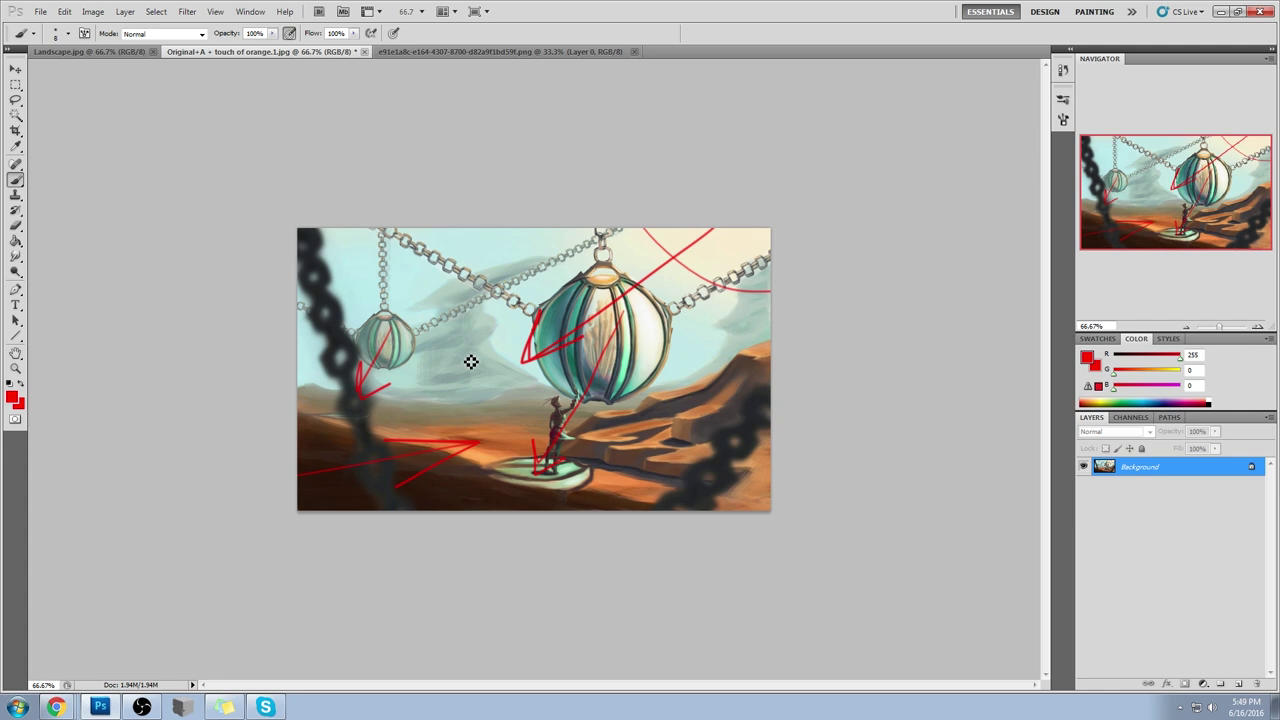
key(ctrl+alt+z)
key(ctrl+alt+z)
key(ctrl+alt+z)
key(ctrl+alt+z)
key(ctrl+alt+z)
key(ctrl+alt+z)
key(ctrl+alt+z)
key(ctrl+alt+z)
key(ctrl+alt+z)
key(ctrl+alt+z)
key(ctrl+alt+z)
key(ctrl+alt+z)
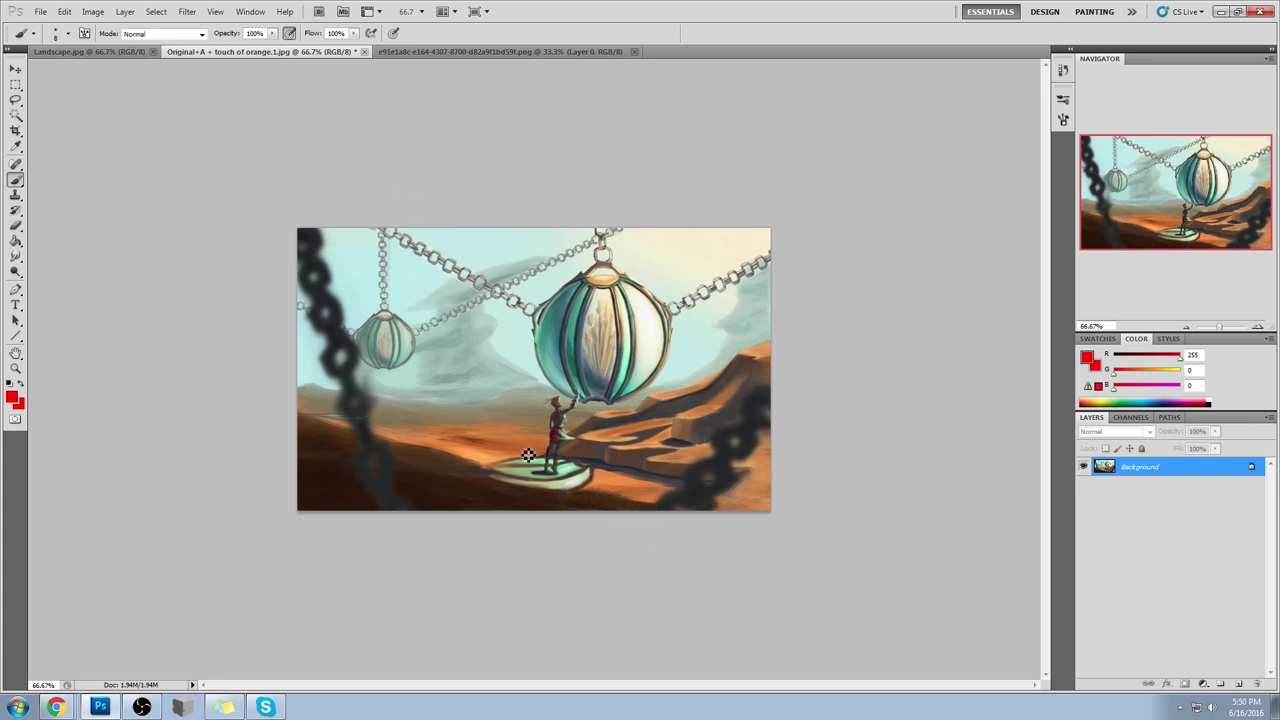
Step: Paint a red horizon line across the painting, undoing stray curves
drag(251, 390, 934, 390)
drag(305, 238, 707, 360)
drag(740, 407, 500, 478)
key(ctrl+alt+z)
key(ctrl+alt+z)
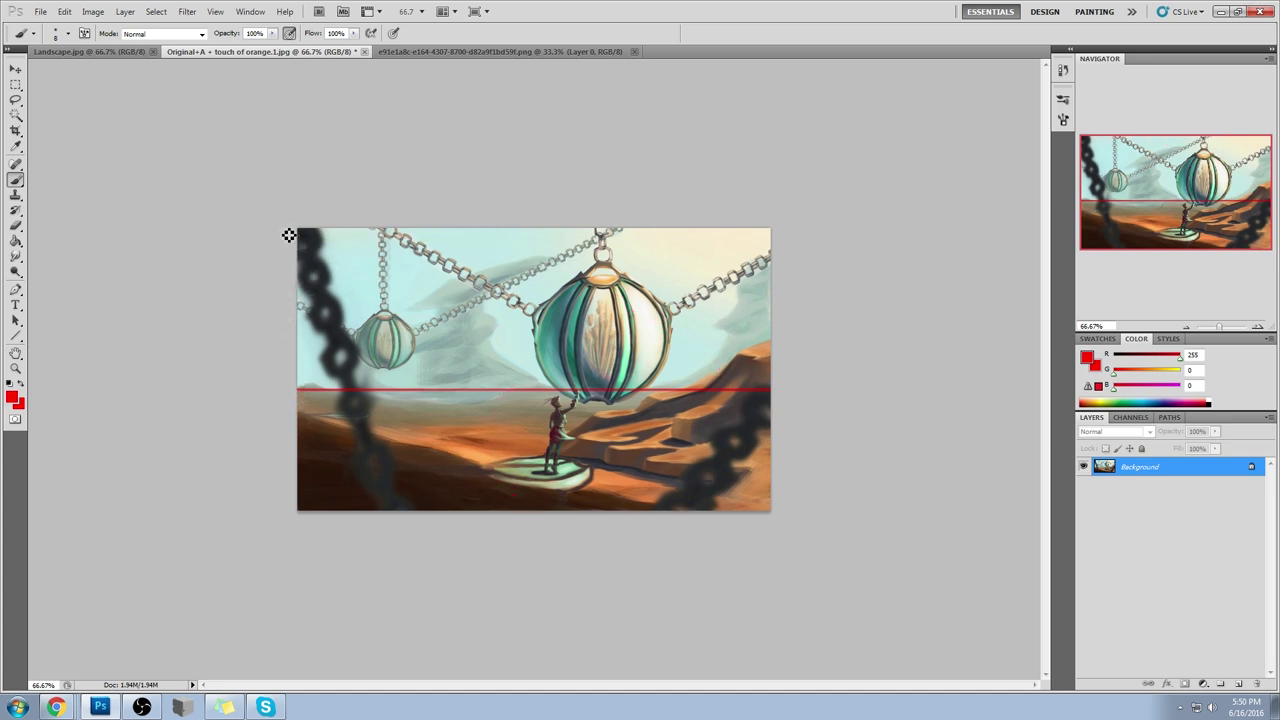
Step: Sweep a red spiral guide around the large balloon, undo stray strokes, then switch to Chrome
mouse_move(289, 234)
mouse_down()
mouse_move(318, 310)
mouse_move(449, 475)
mouse_move(682, 516)
mouse_move(747, 366)
mouse_move(616, 303)
mouse_move(532, 408)
mouse_move(657, 416)
mouse_move(597, 390)
mouse_up()
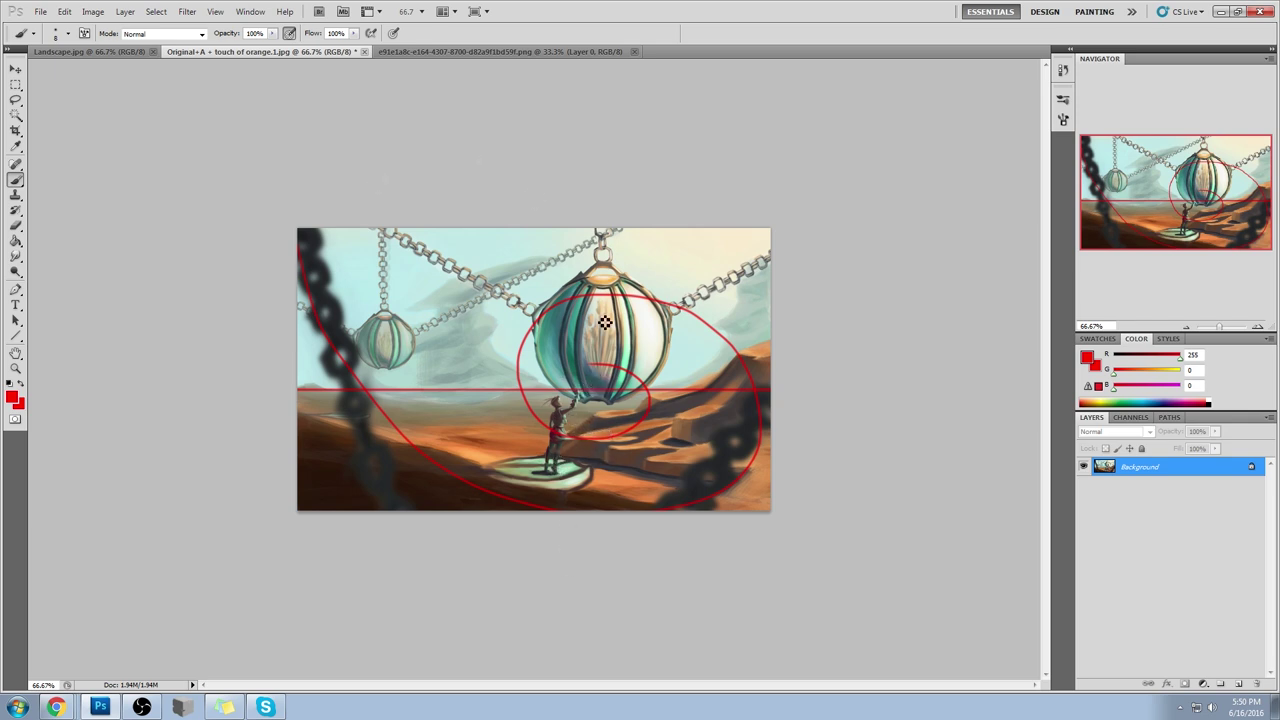
mouse_move(610, 314)
mouse_down()
mouse_move(582, 376)
mouse_move(630, 277)
mouse_move(562, 381)
mouse_up()
key(ctrl+z)
mouse_move(554, 423)
mouse_down()
mouse_move(574, 451)
mouse_move(550, 405)
mouse_up()
drag(305, 367, 814, 372)
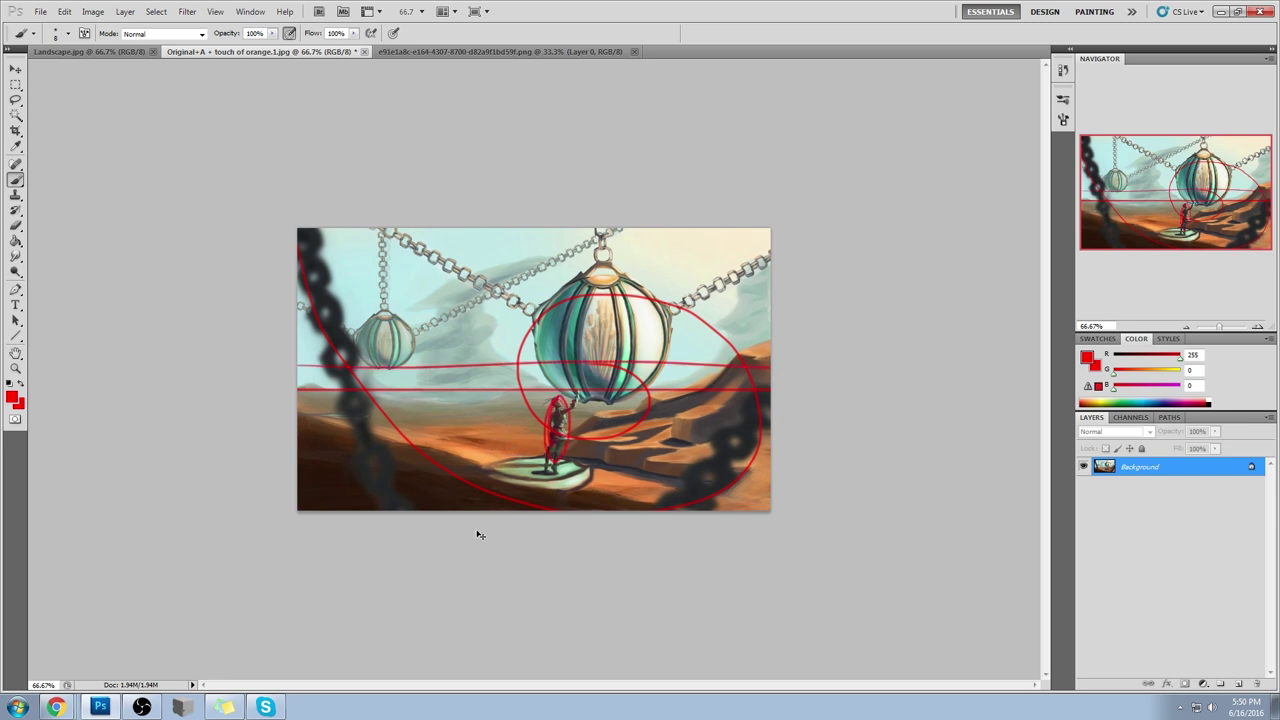
key(ctrl+alt+z)
key(ctrl+alt+z)
key(ctrl+alt+z)
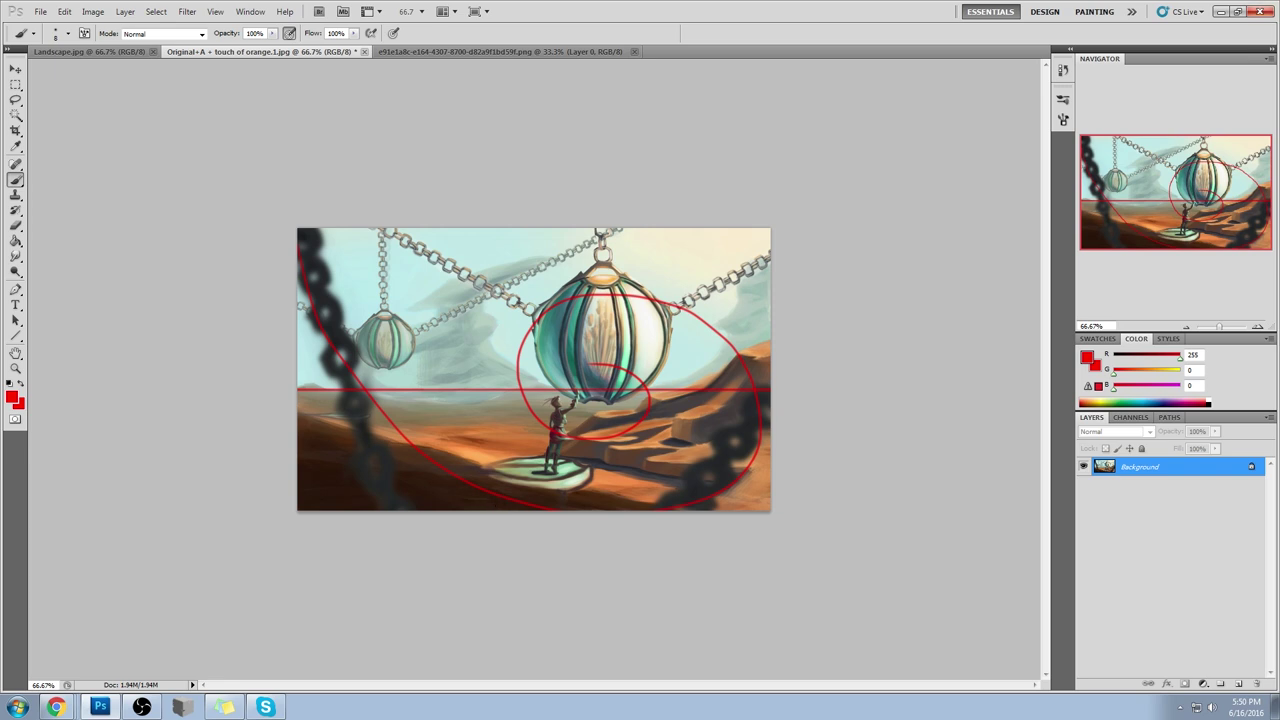
click(55, 707)
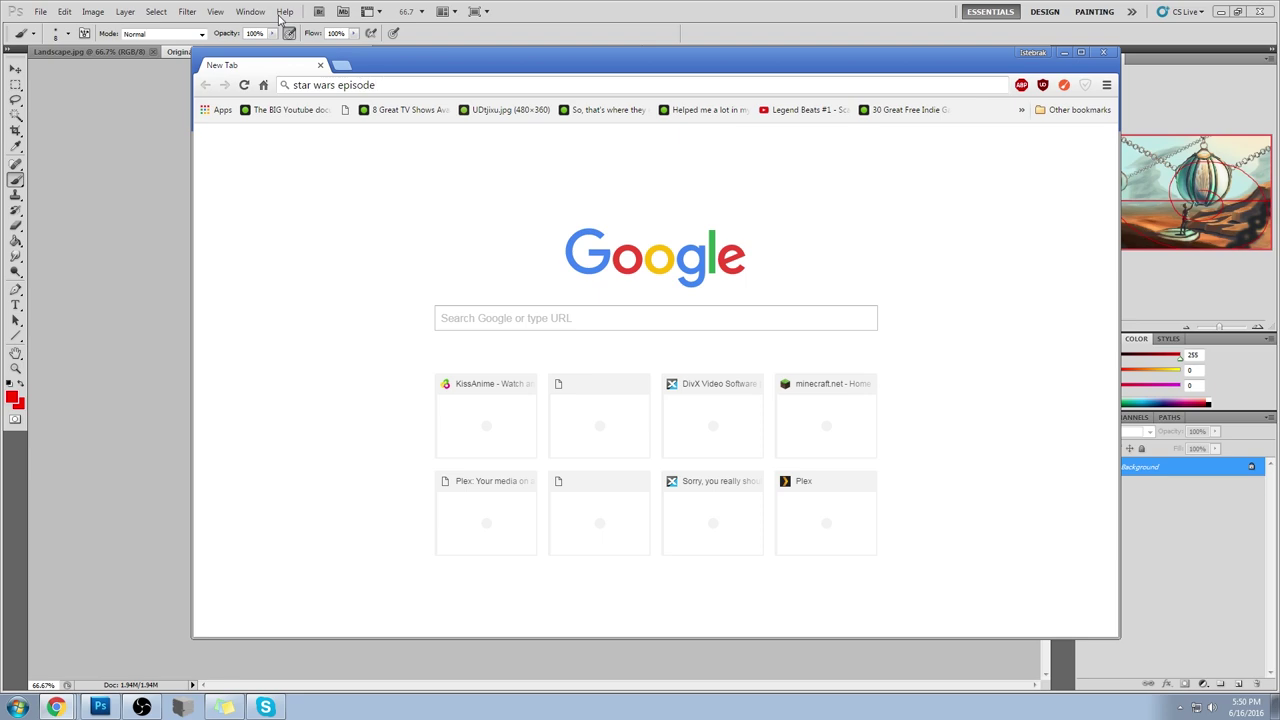
Step: Search Google Images, open the Star Wars desert still full size, then return to Photoshop
text(ne)
key(Return)
click(337, 159)
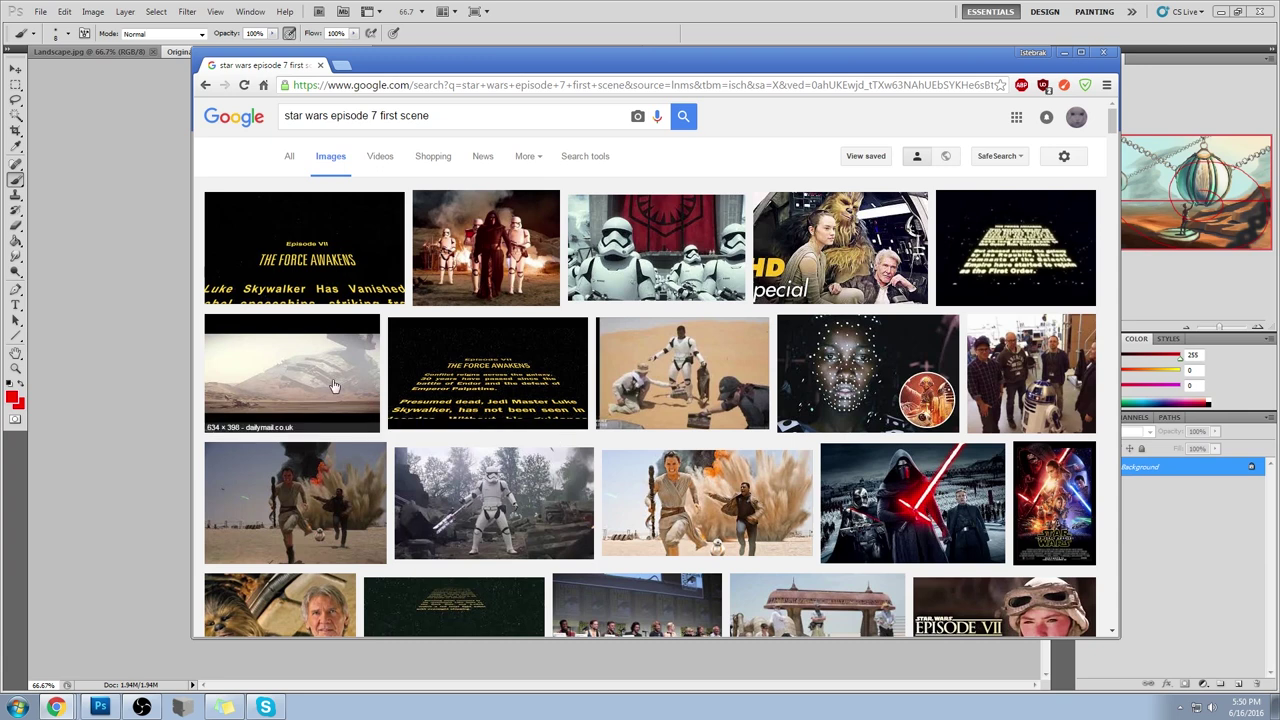
click(335, 386)
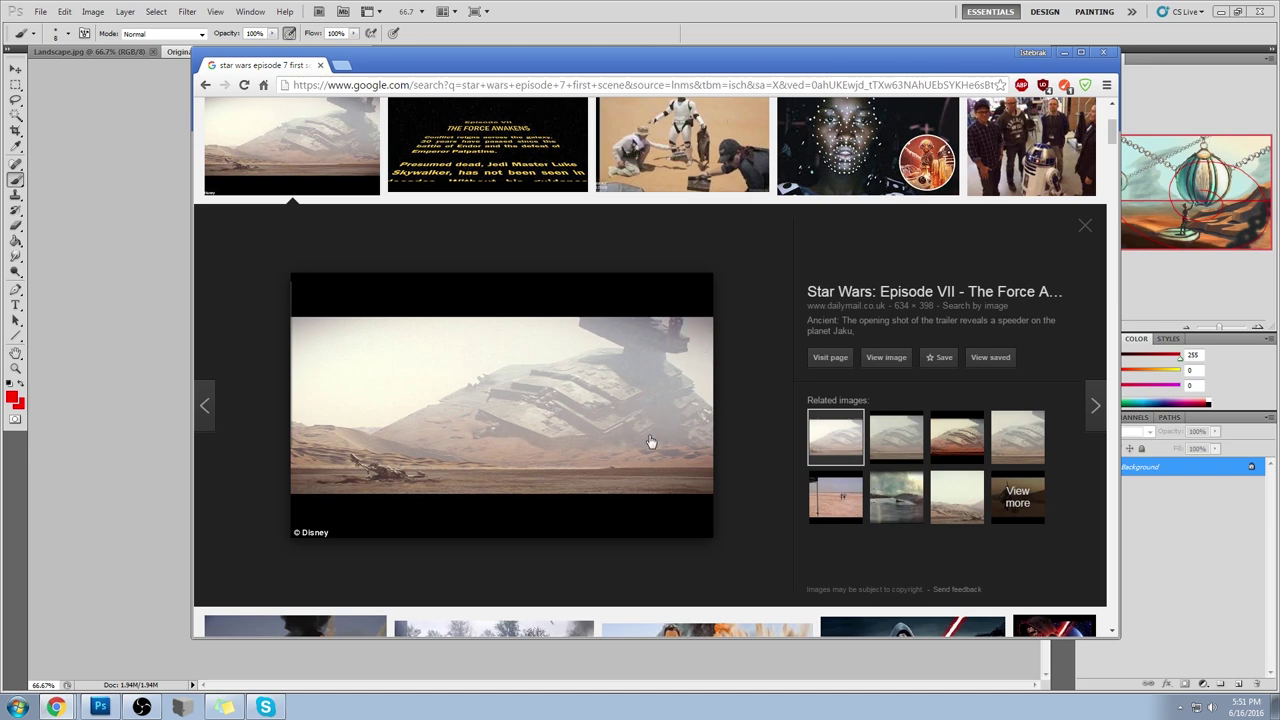
click(886, 360)
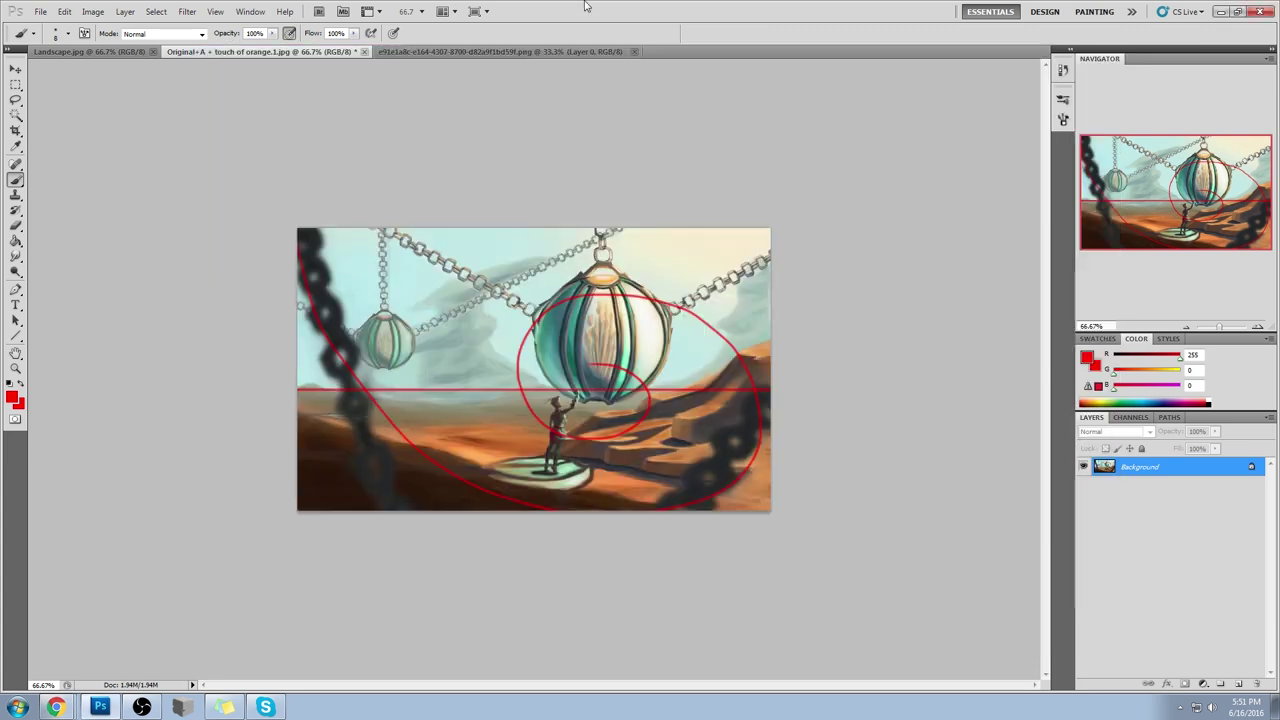
click(587, 8)
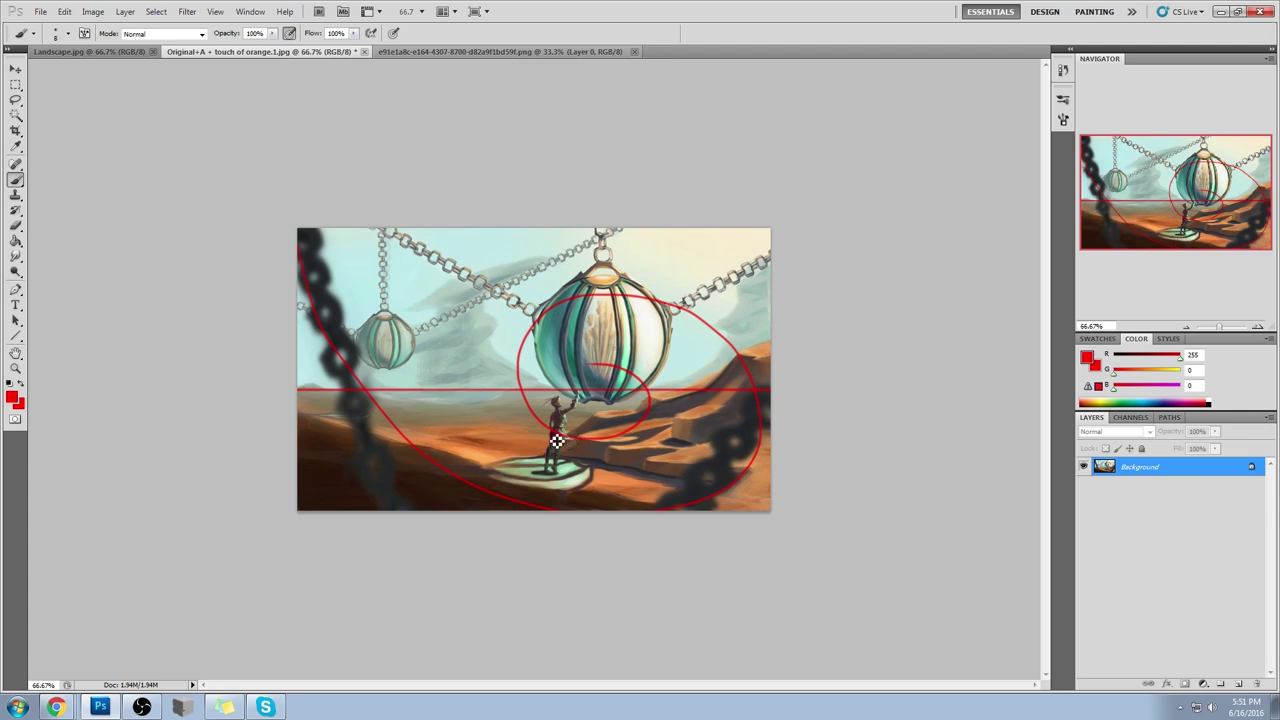
Step: Paint red guide lines, then undo them and the red spiral, zooming in and out
drag(283, 309, 909, 320)
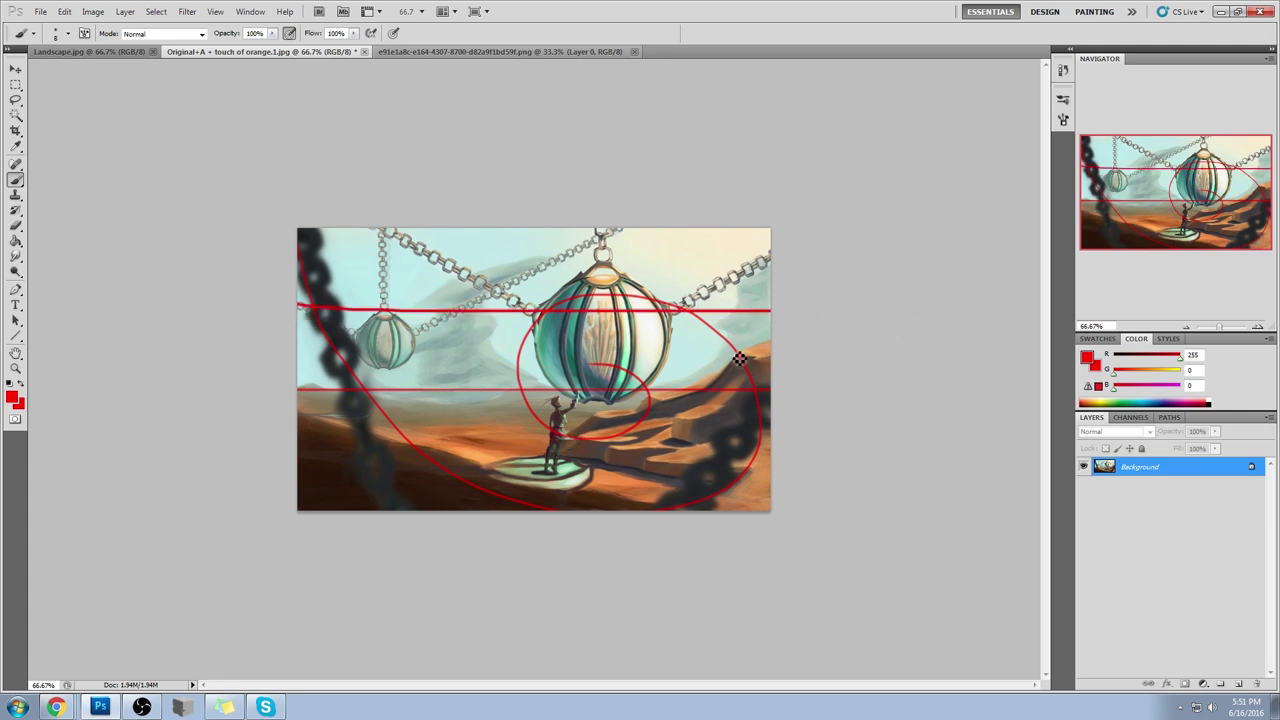
mouse_move(397, 461)
mouse_down()
mouse_move(397, 311)
mouse_move(565, 322)
mouse_move(737, 470)
mouse_up()
key(z)
key(ctrl+alt+z)
key(ctrl+alt+z)
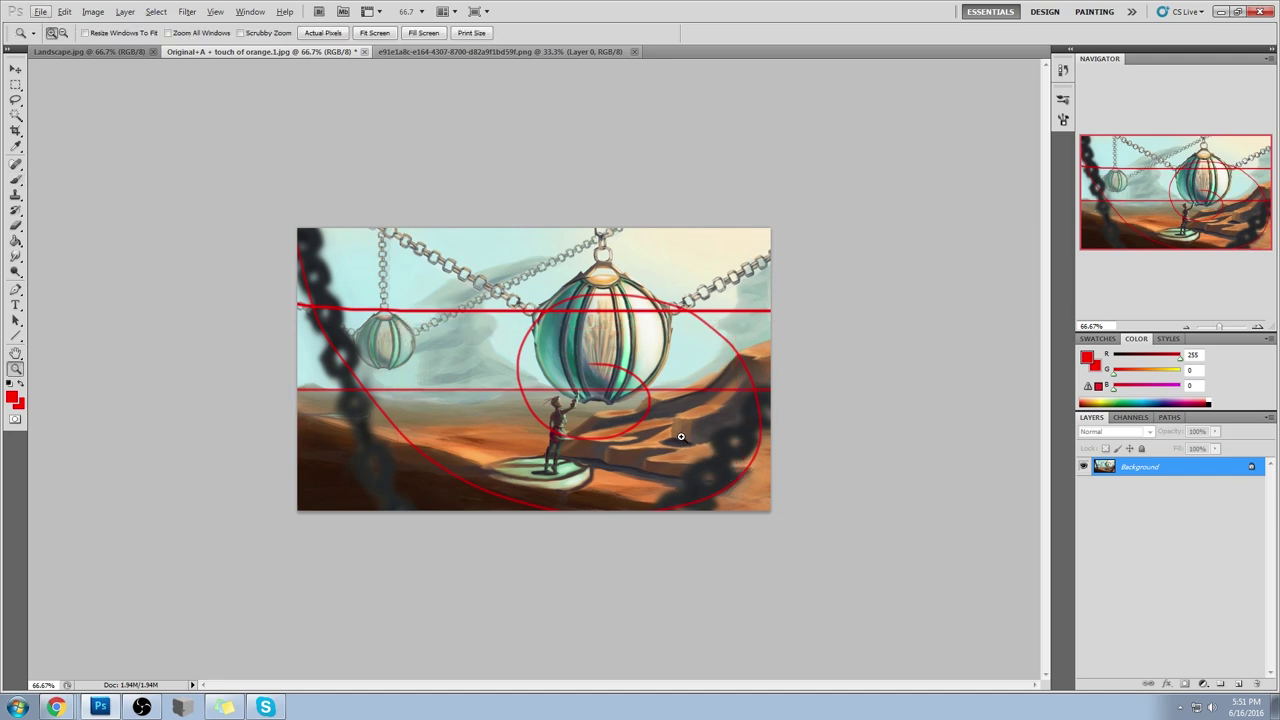
drag(482, 287, 640, 557)
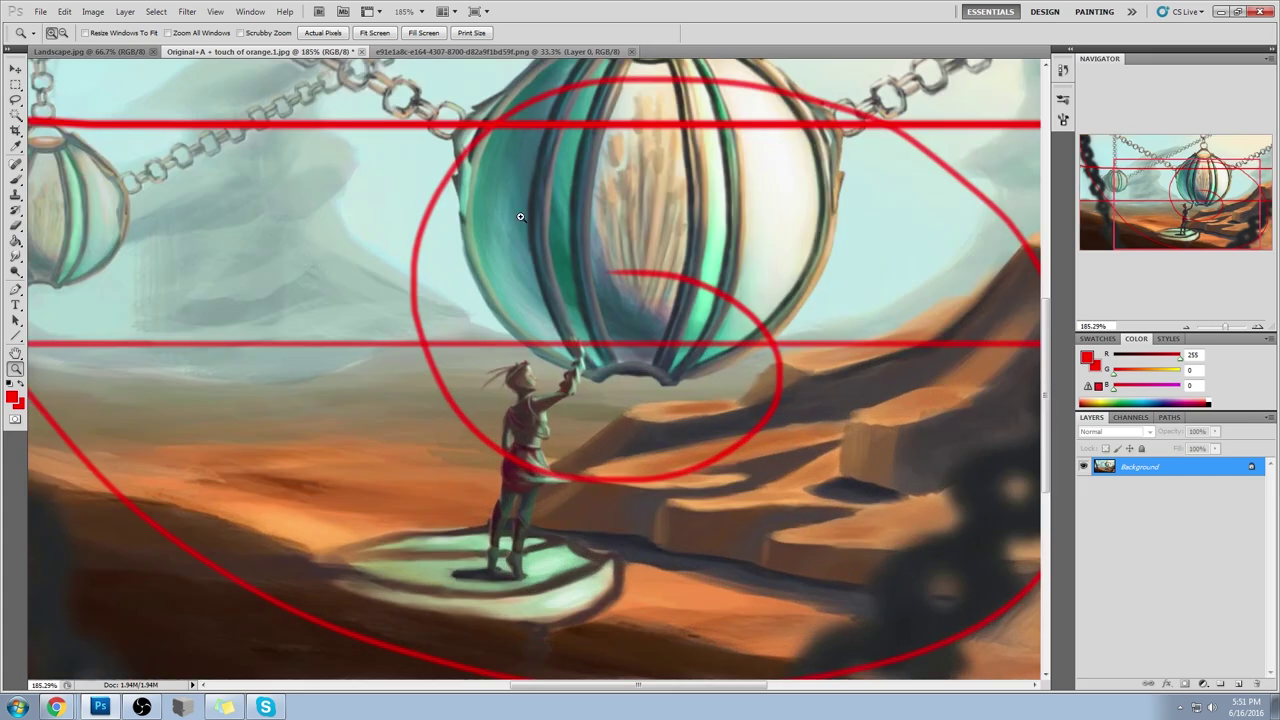
key(ctrl+alt+z)
key(ctrl+0)
key(ctrl+minus)
key(ctrl+minus)
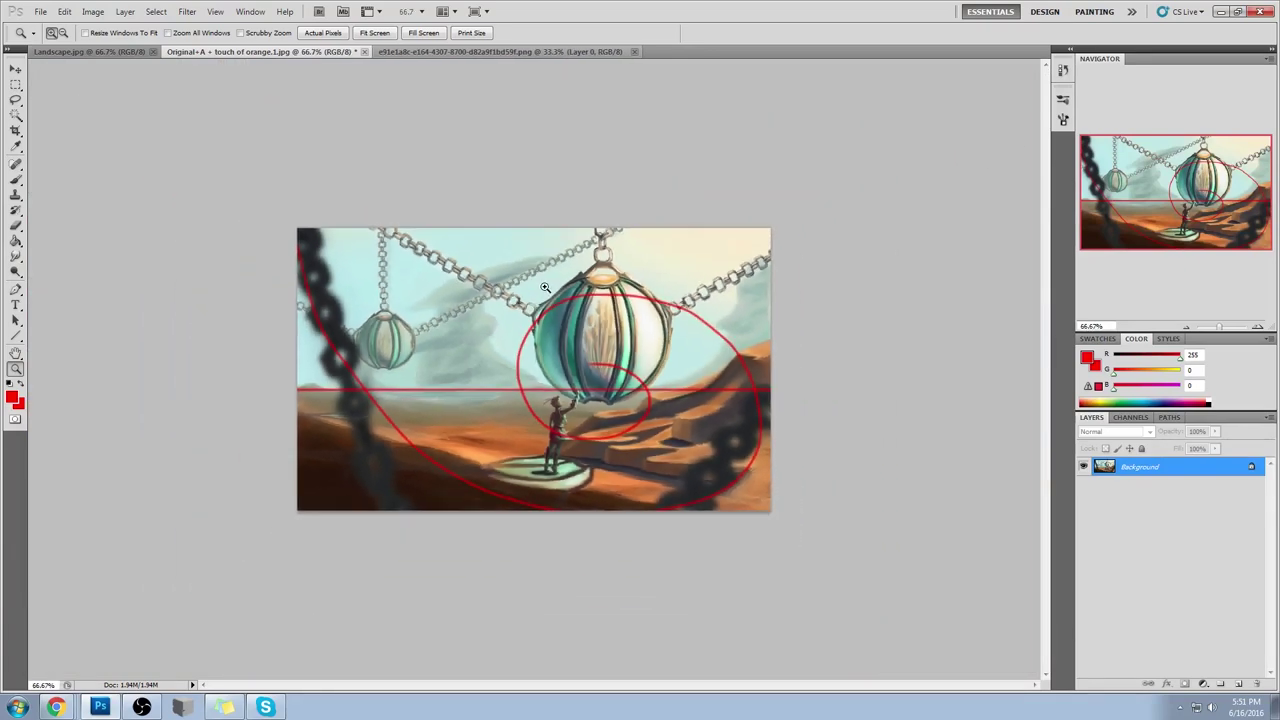
key(ctrl+alt+z)
key(ctrl+alt+z)
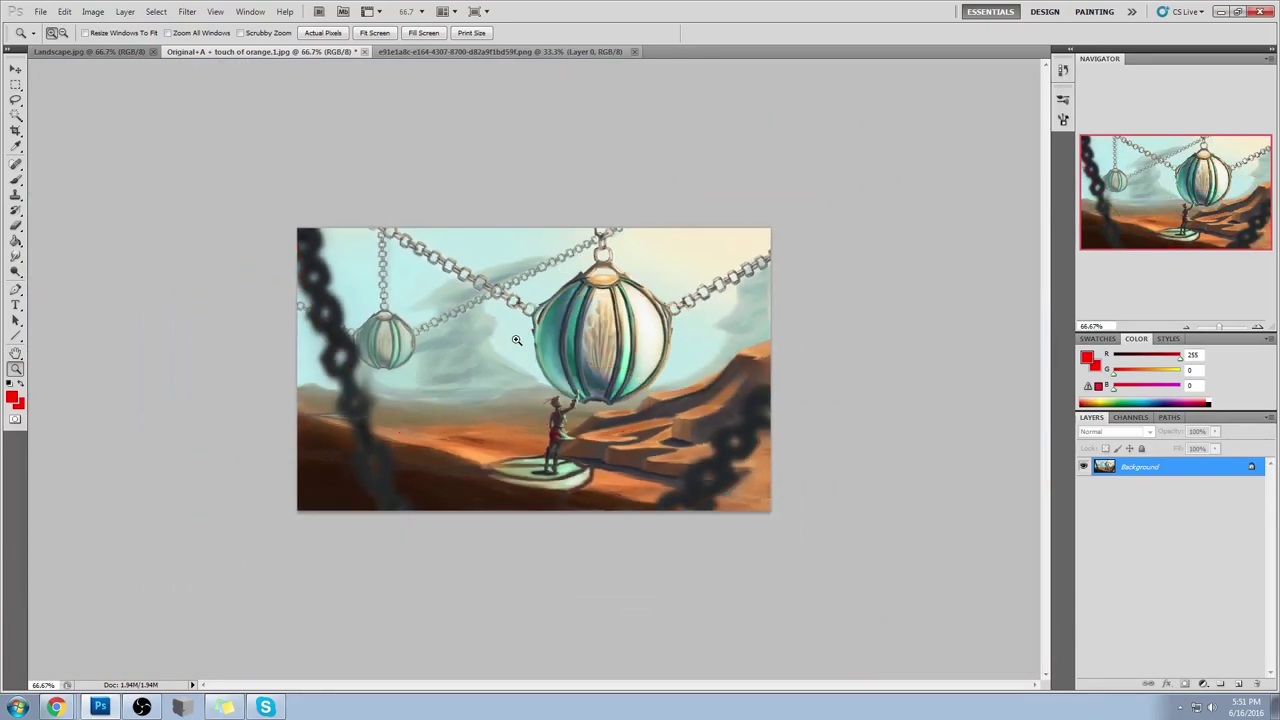
Step: Test a tall crop around the sphere and figure, then revert to the full landscape
key(c)
drag(483, 266, 662, 570)
key(Return)
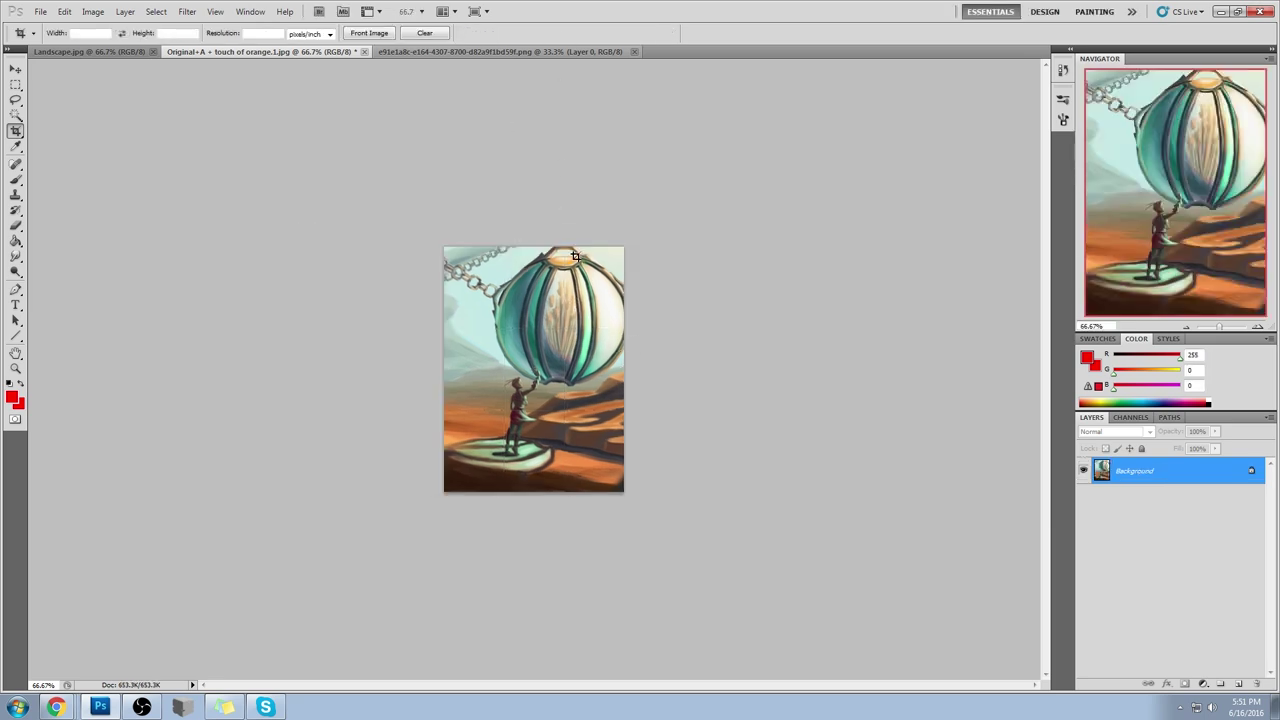
key(ctrl+plus)
key(ctrl+plus)
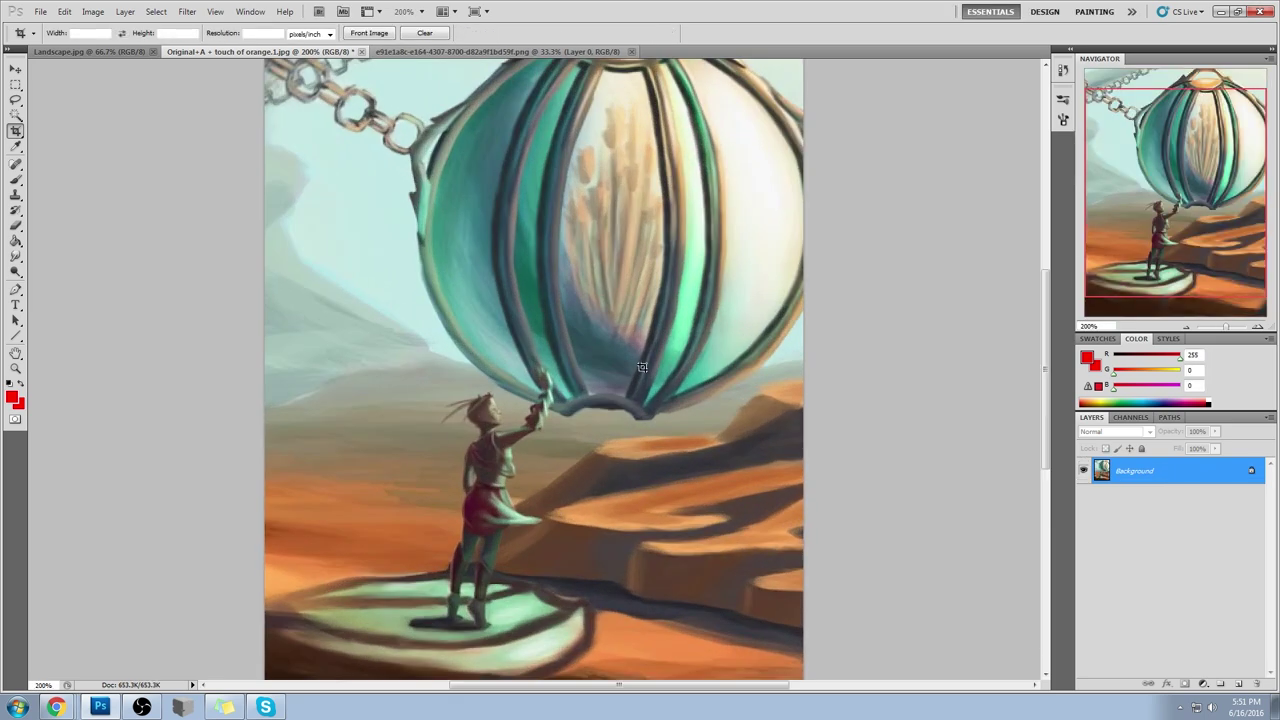
key(ctrl+minus)
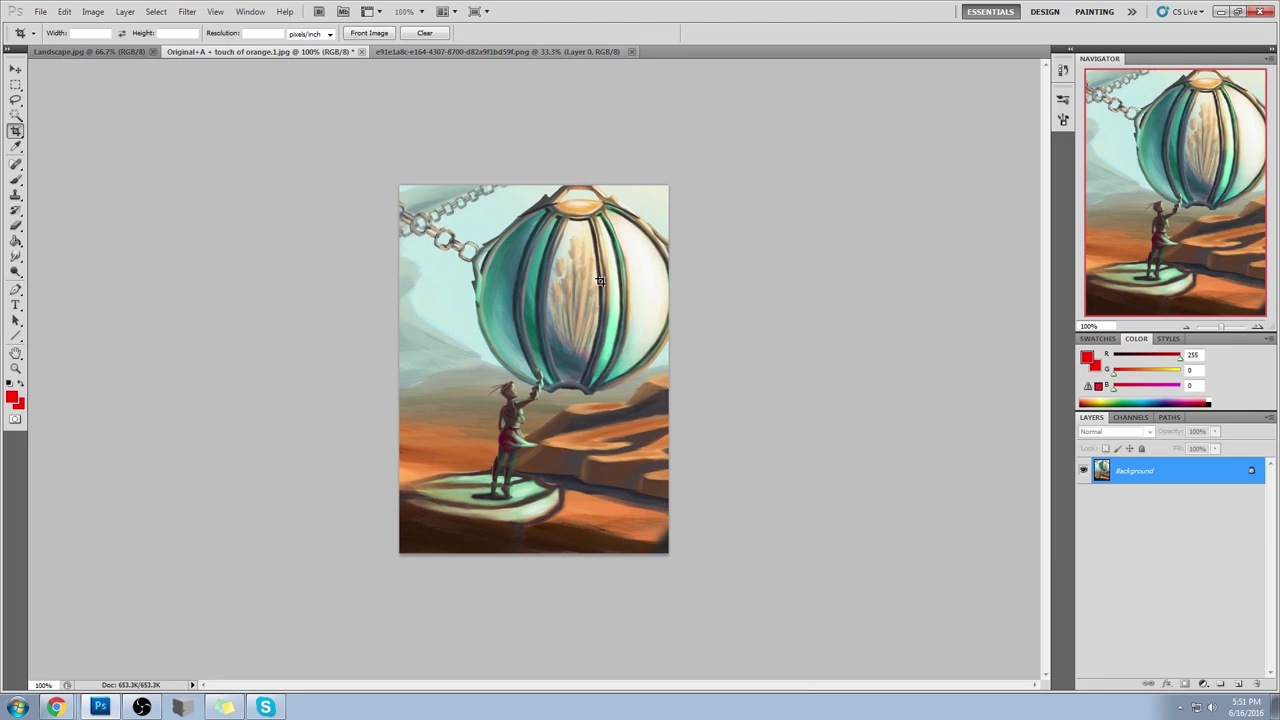
key(b)
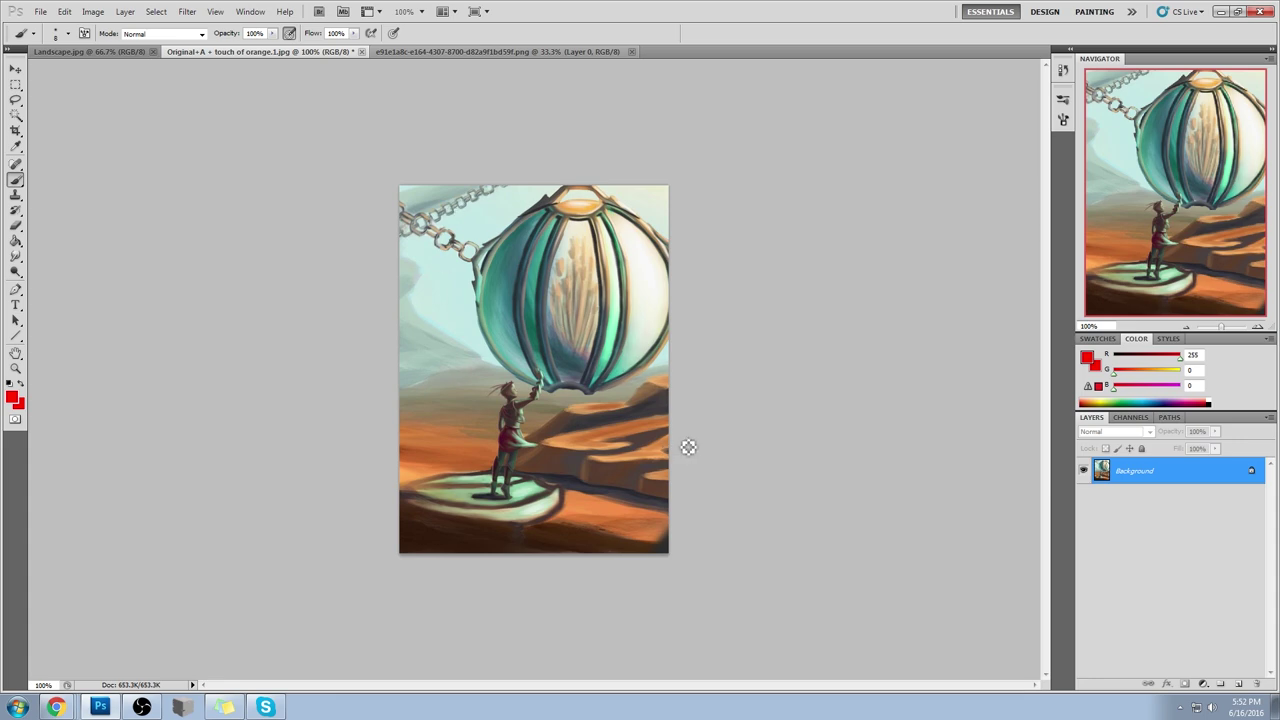
key(ctrl+z)
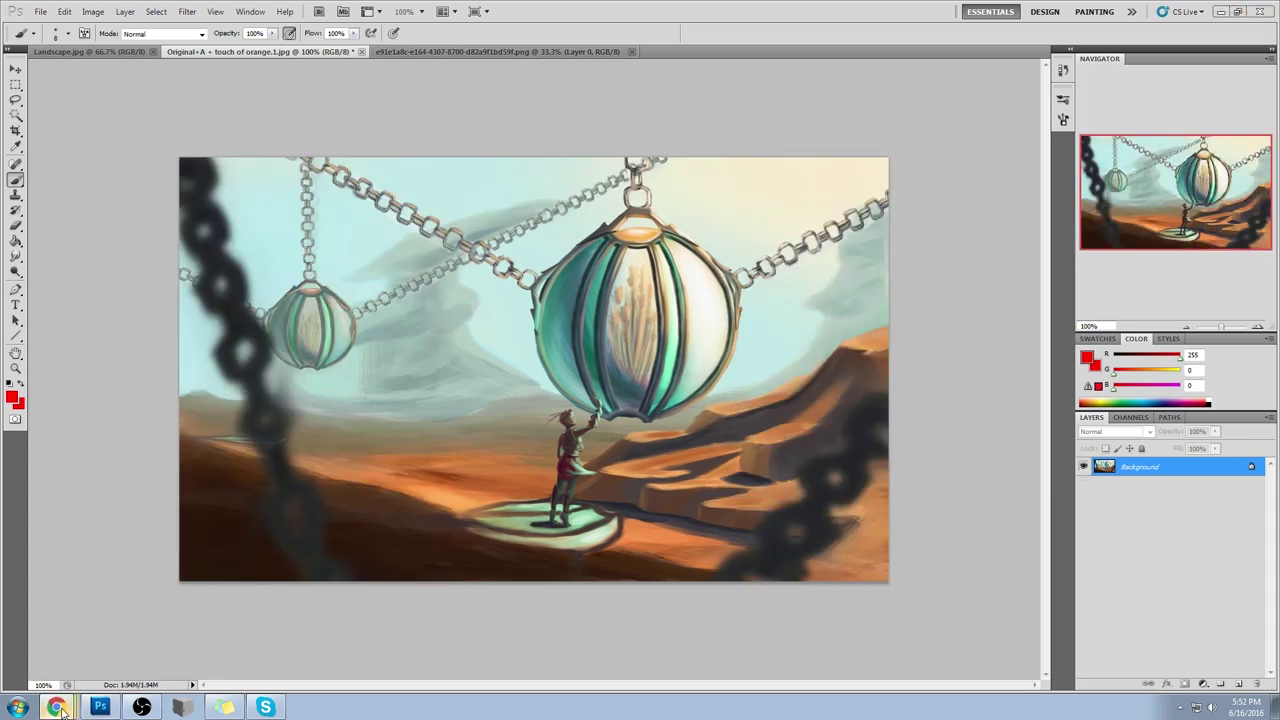
Step: Glance at the Star Wars reference in Chrome, then bring the unmarked balloon painting forward
key(alt+Tab)
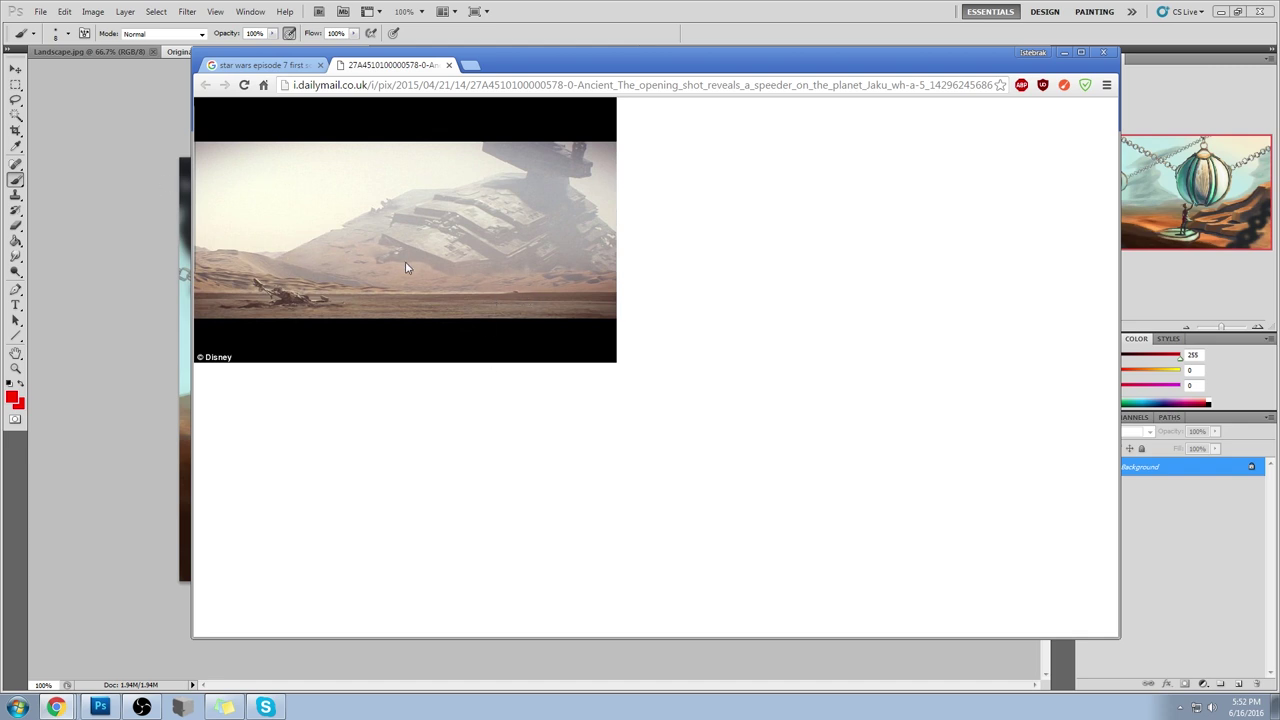
click(128, 258)
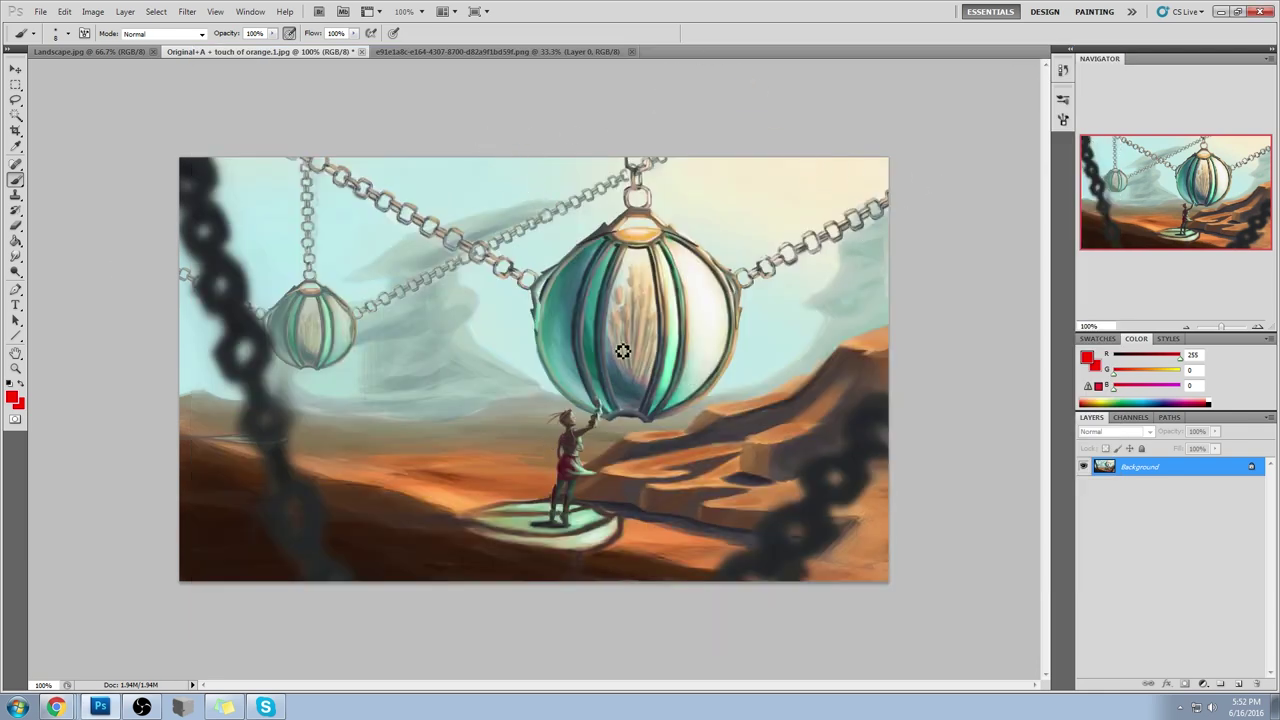
Step: Draw two red lines along the lower-right chain, undoing the stray left-side strokes
drag(530, 560, 195, 443)
mouse_move(530, 560)
mouse_down()
mouse_move(278, 484)
mouse_move(363, 594)
mouse_move(557, 560)
mouse_move(691, 594)
mouse_up()
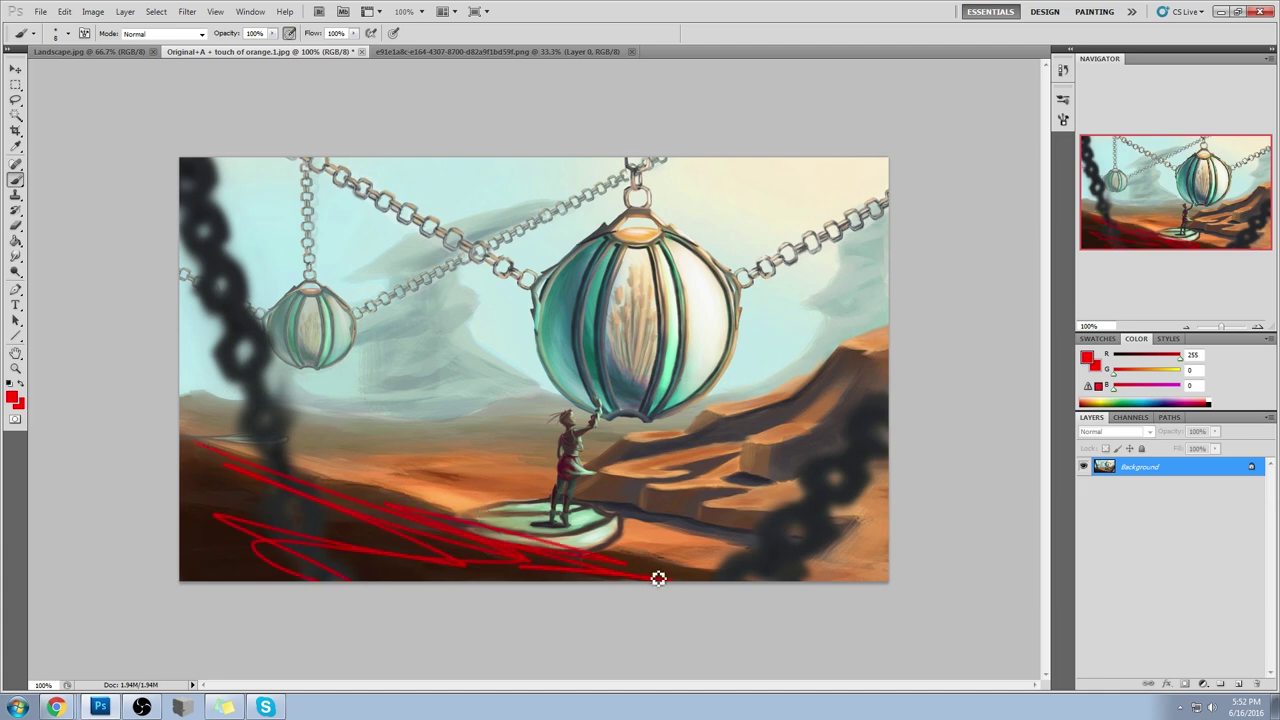
key(ctrl+alt+z)
key(ctrl+alt+z)
key(ctrl+alt+z)
drag(893, 434, 762, 578)
drag(939, 400, 790, 578)
drag(226, 266, 330, 575)
key(ctrl+alt+z)
Step: Try red strokes across the ledge, then paint over them in sampled brown
mouse_move(733, 466)
mouse_down()
mouse_move(688, 498)
mouse_move(691, 485)
mouse_move(663, 470)
mouse_move(634, 471)
mouse_move(772, 500)
mouse_move(886, 462)
mouse_up()
key(ctrl+alt+z)
mouse_move(604, 467)
mouse_down()
mouse_move(674, 476)
mouse_move(743, 457)
mouse_up()
drag(608, 509, 468, 561)
key(ctrl+alt+z)
alt+click(703, 466)
drag(742, 457, 607, 475)
drag(766, 489, 874, 477)
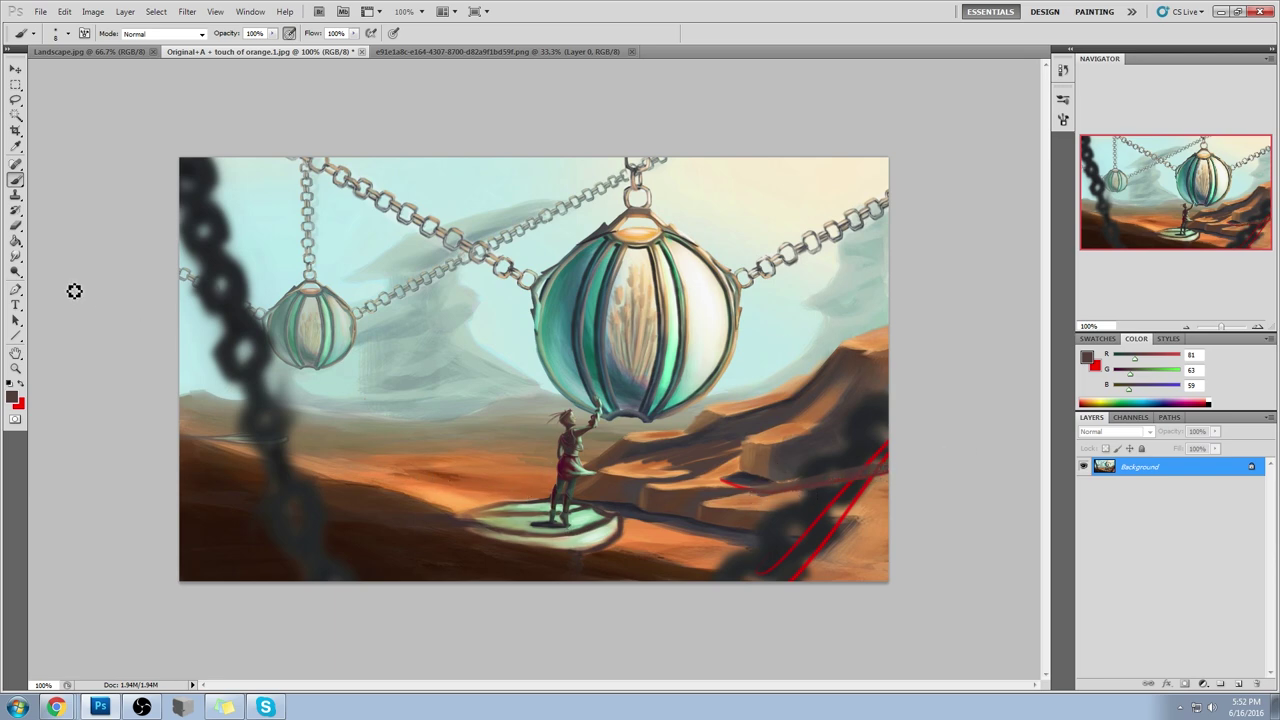
Step: Switch to the Sponge tool in Desaturate mode
click(15, 256)
click(40, 277)
click(15, 272)
click(55, 303)
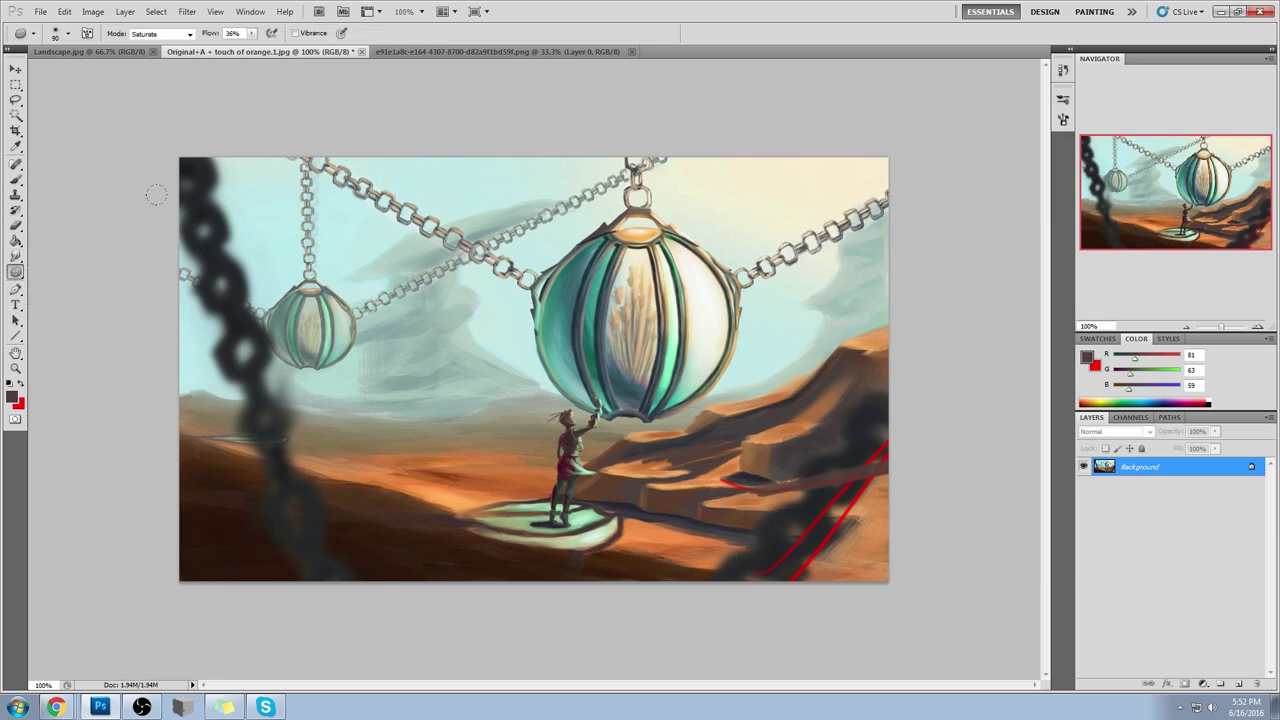
click(175, 34)
click(150, 42)
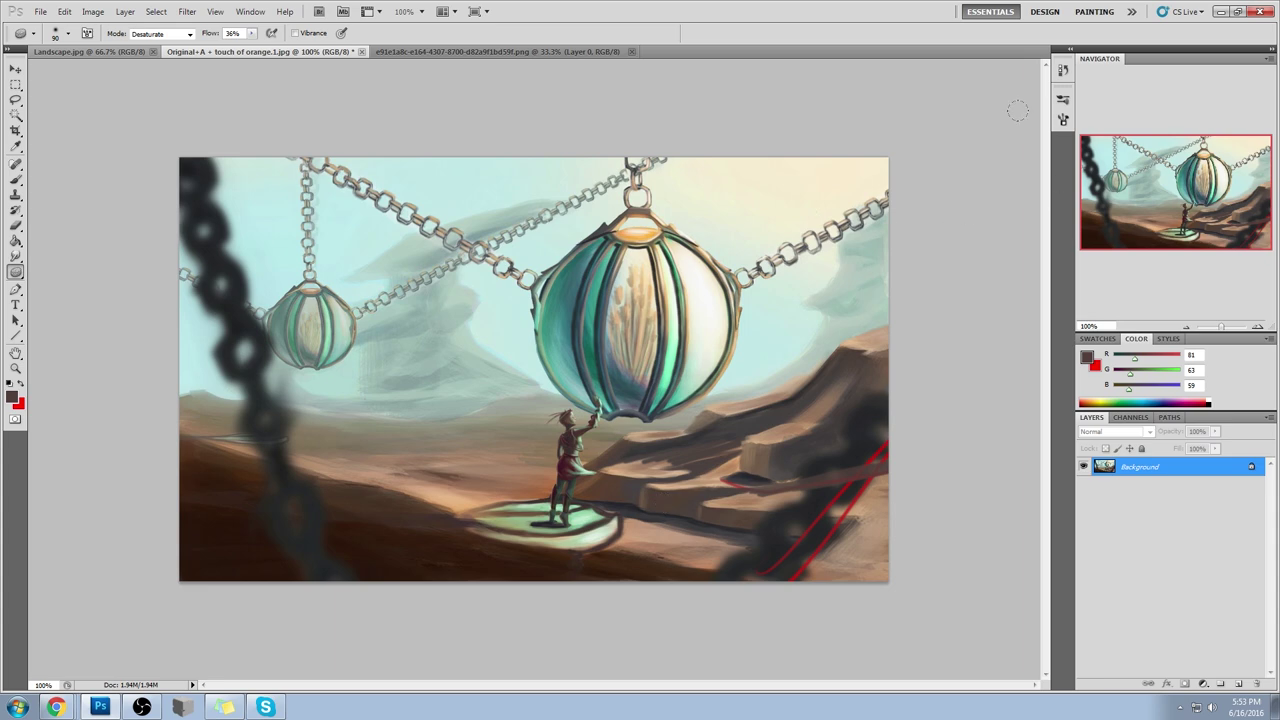
Step: View the painting's originally opened state in History for comparison
click(1062, 70)
click(985, 80)
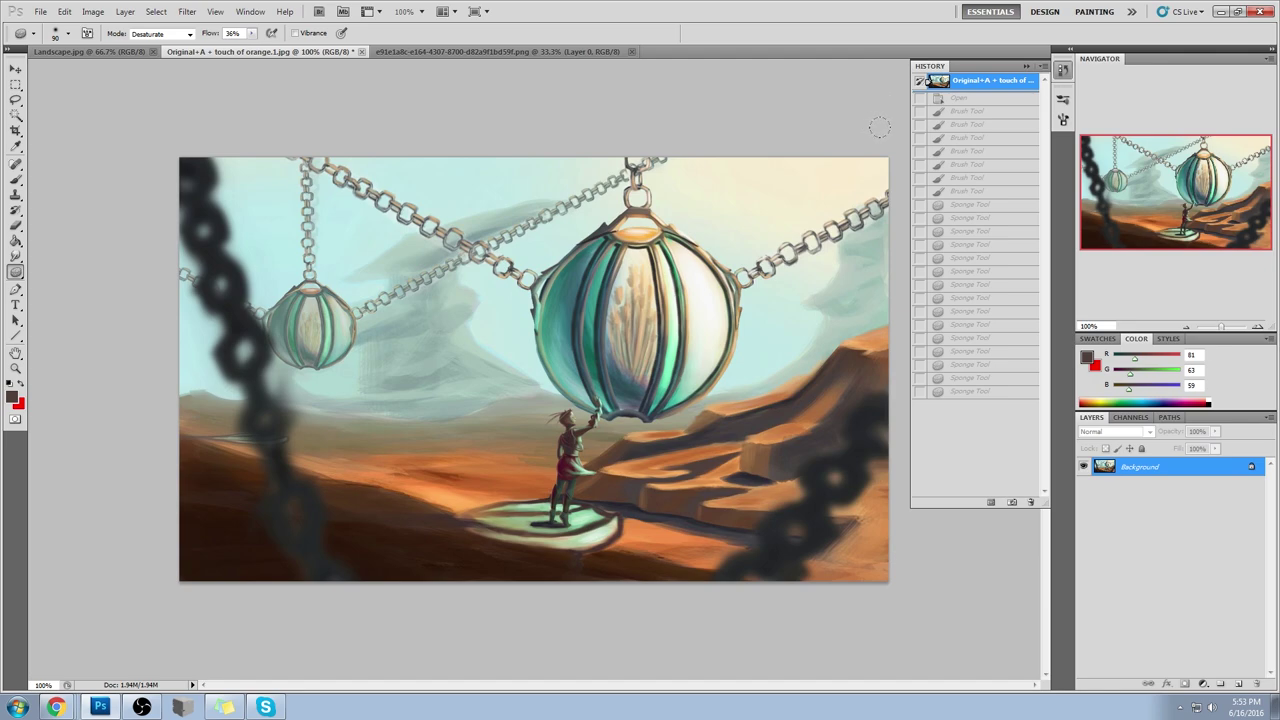
click(1026, 66)
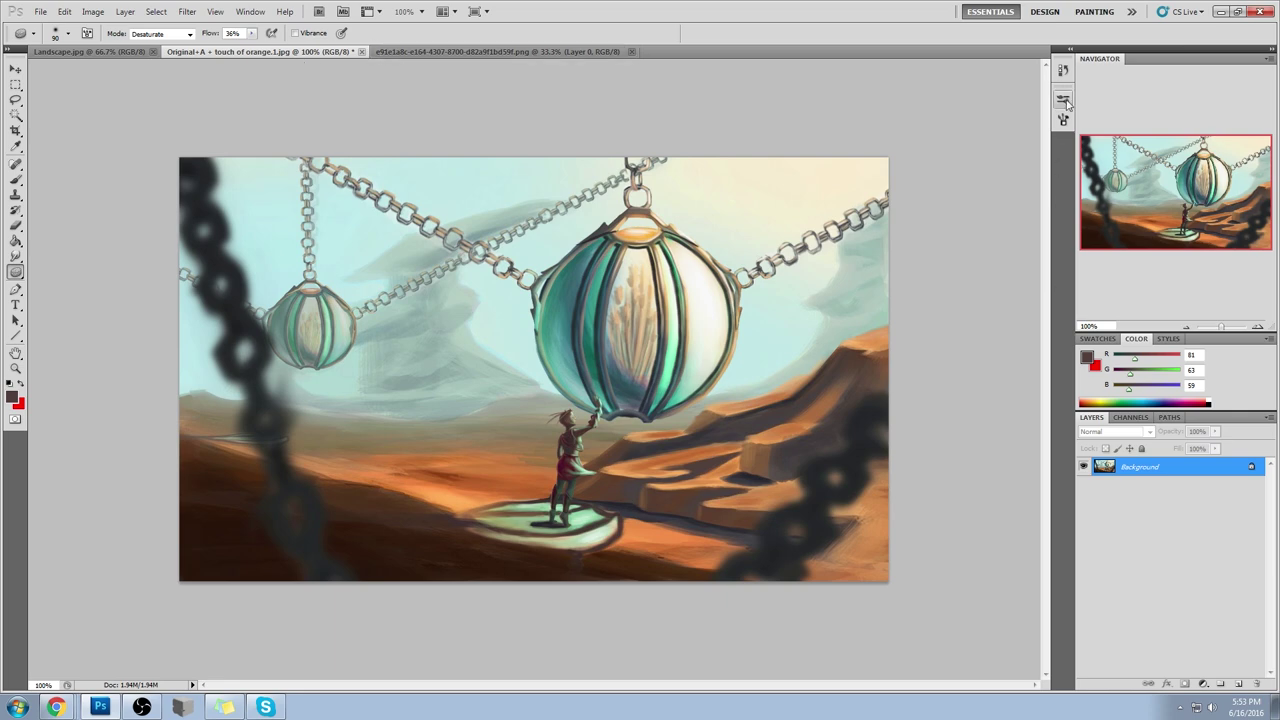
Step: Restore the latest desaturated Sponge Tool state from History
click(1063, 70)
click(994, 393)
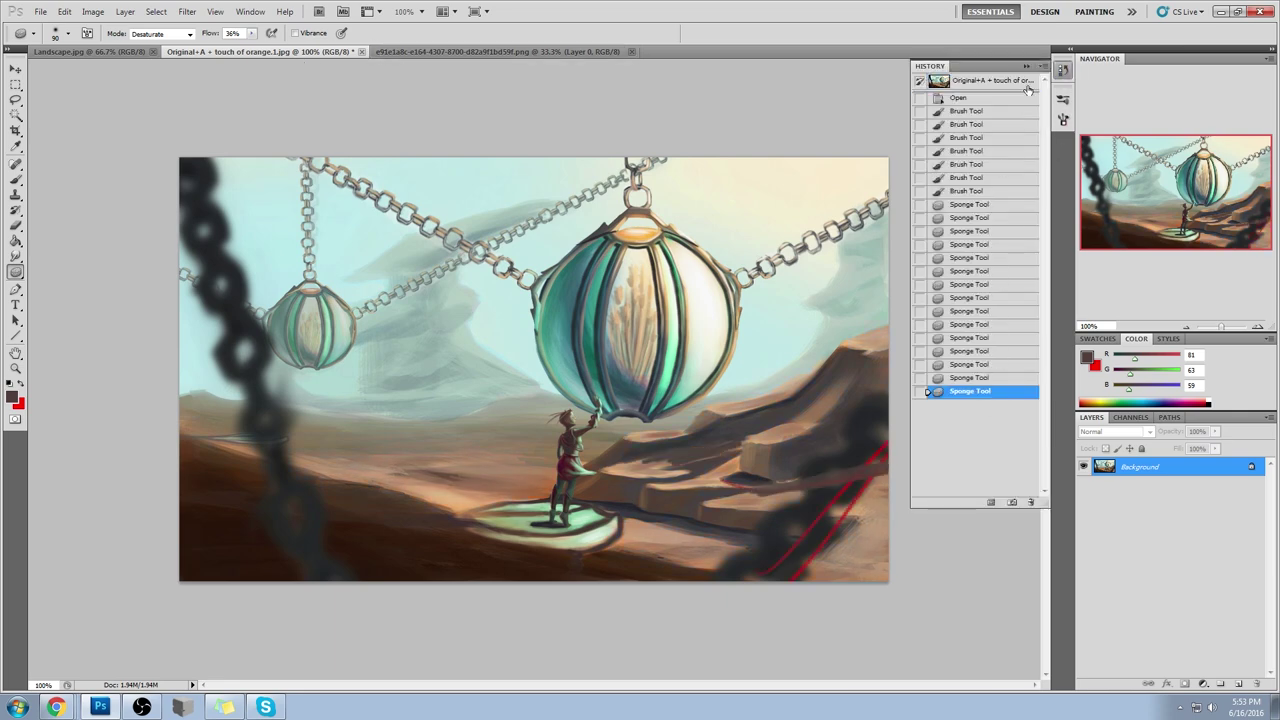
click(1063, 70)
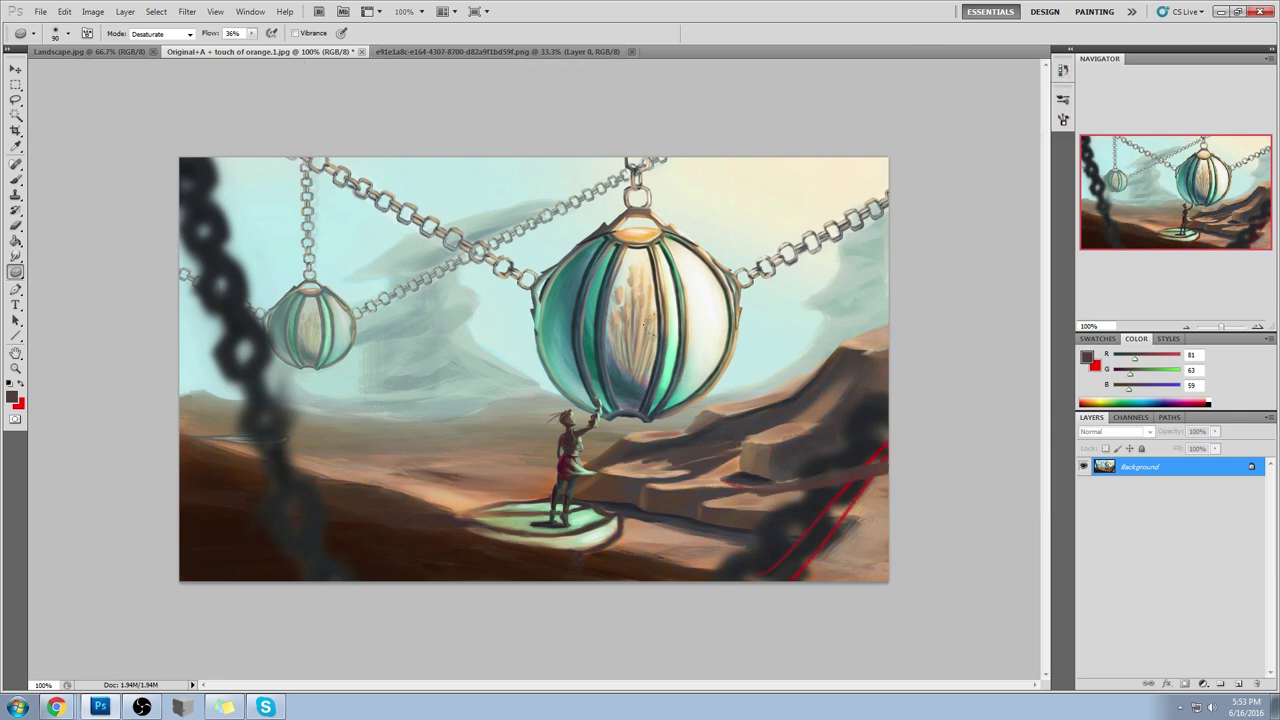
Step: Trial a crop around the central sphere and figure, cancel it, and view the Chrome reference
key(c)
mouse_move(467, 224)
mouse_down()
mouse_move(729, 586)
mouse_move(752, 580)
mouse_up()
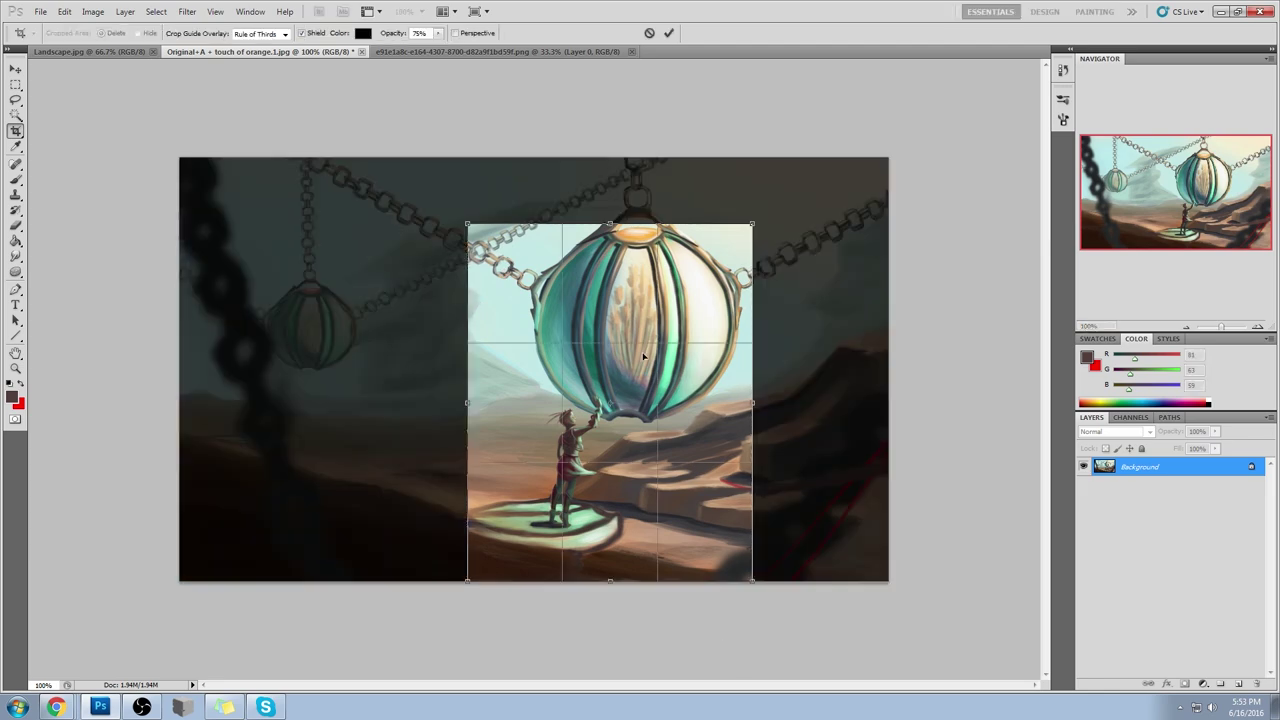
click(649, 33)
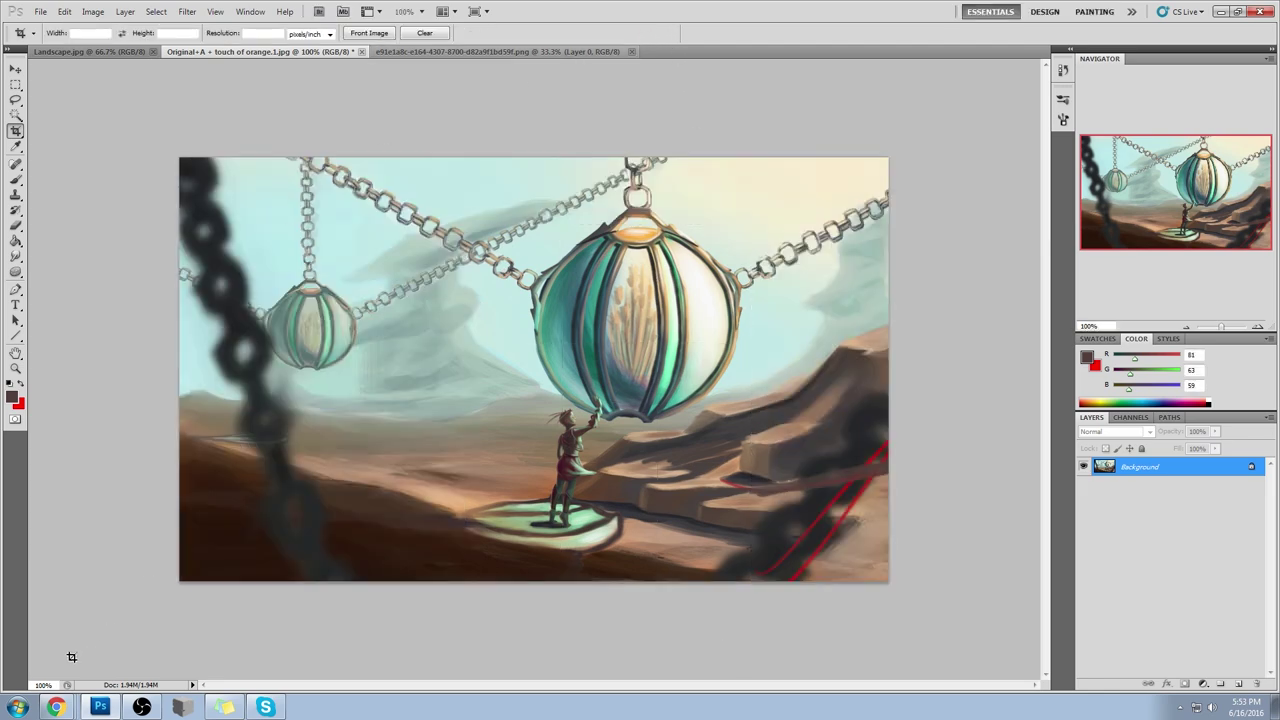
click(57, 708)
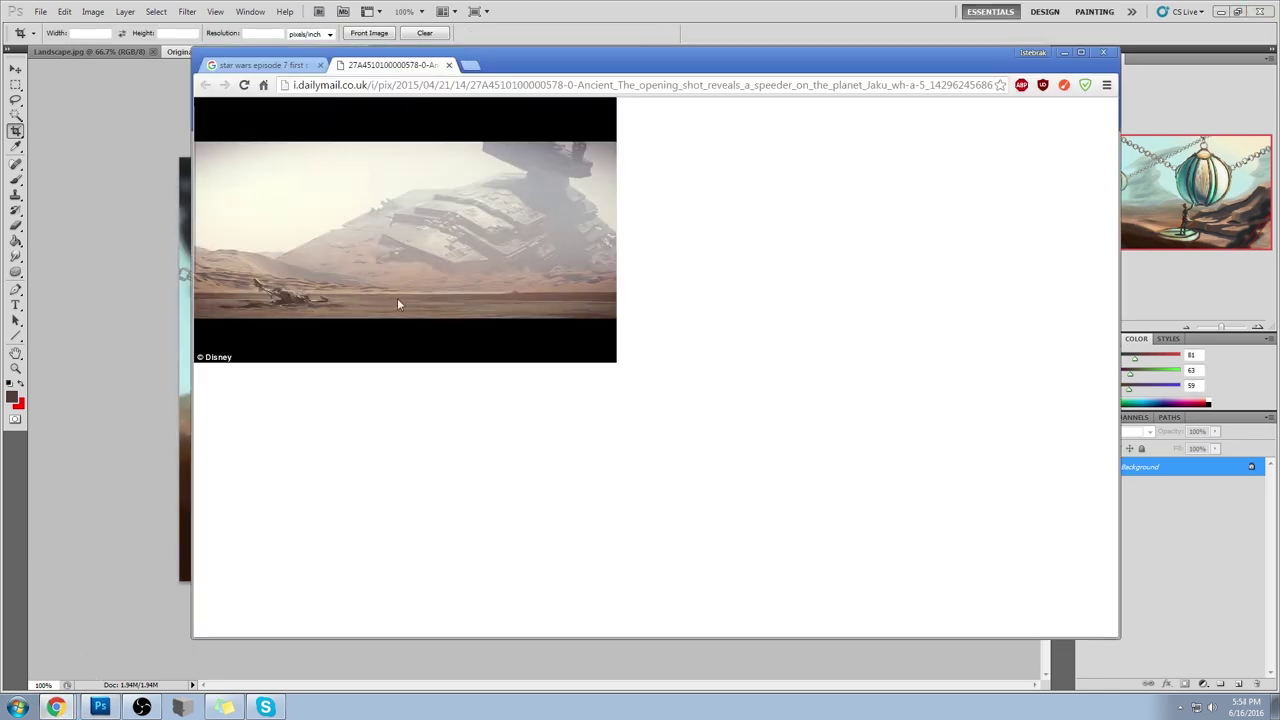
Step: Trial a crop from the figure to the bottom edge, cancel it, and recheck the Star Wars reference
click(126, 437)
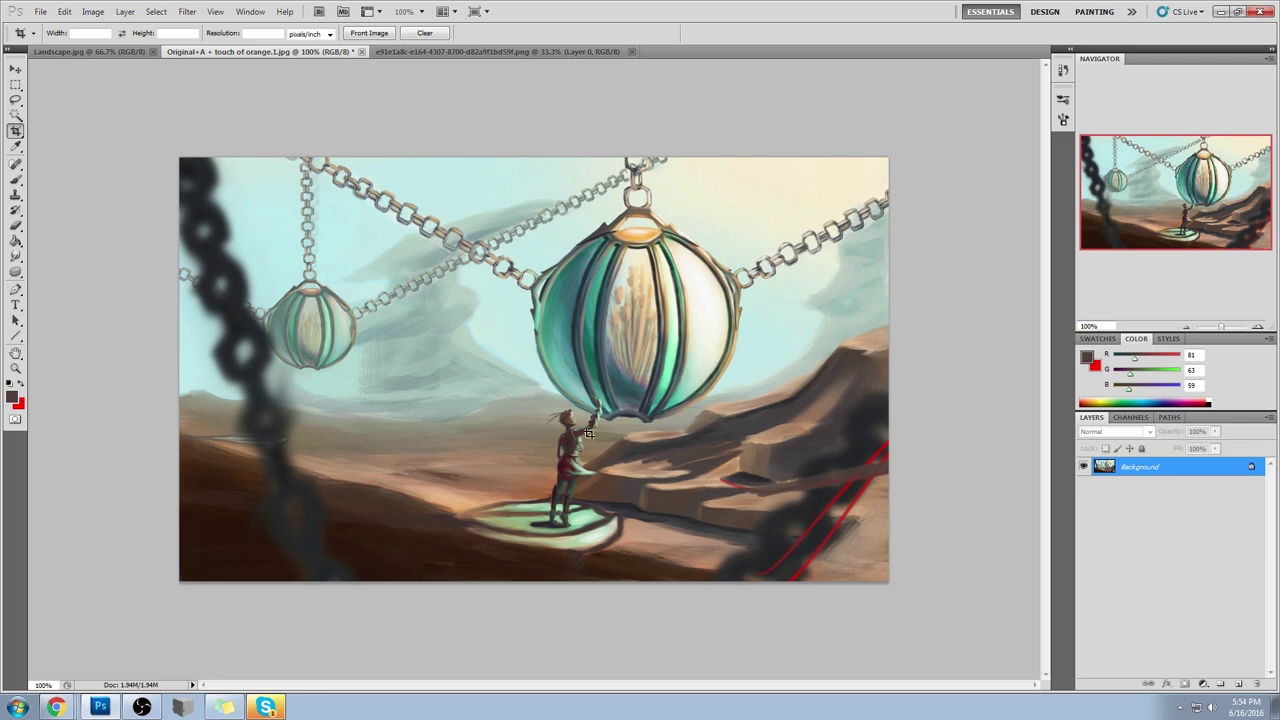
drag(477, 328, 689, 613)
key(Escape)
click(55, 708)
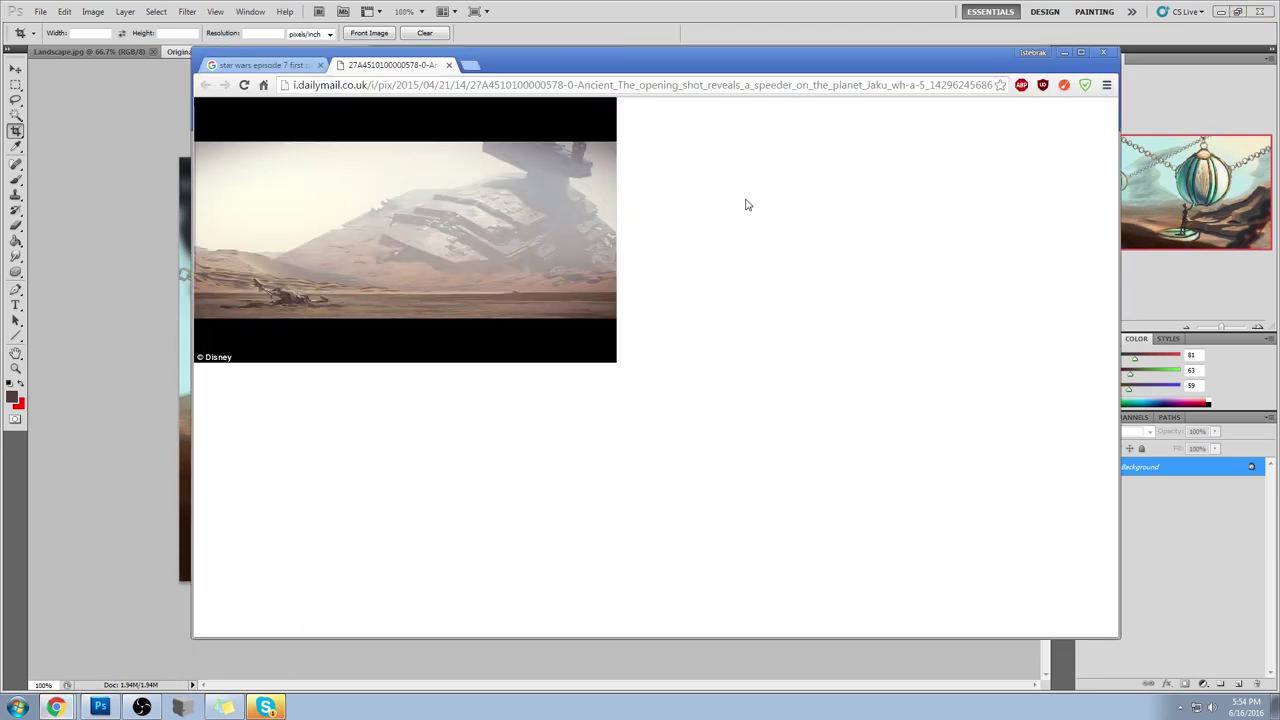
click(700, 14)
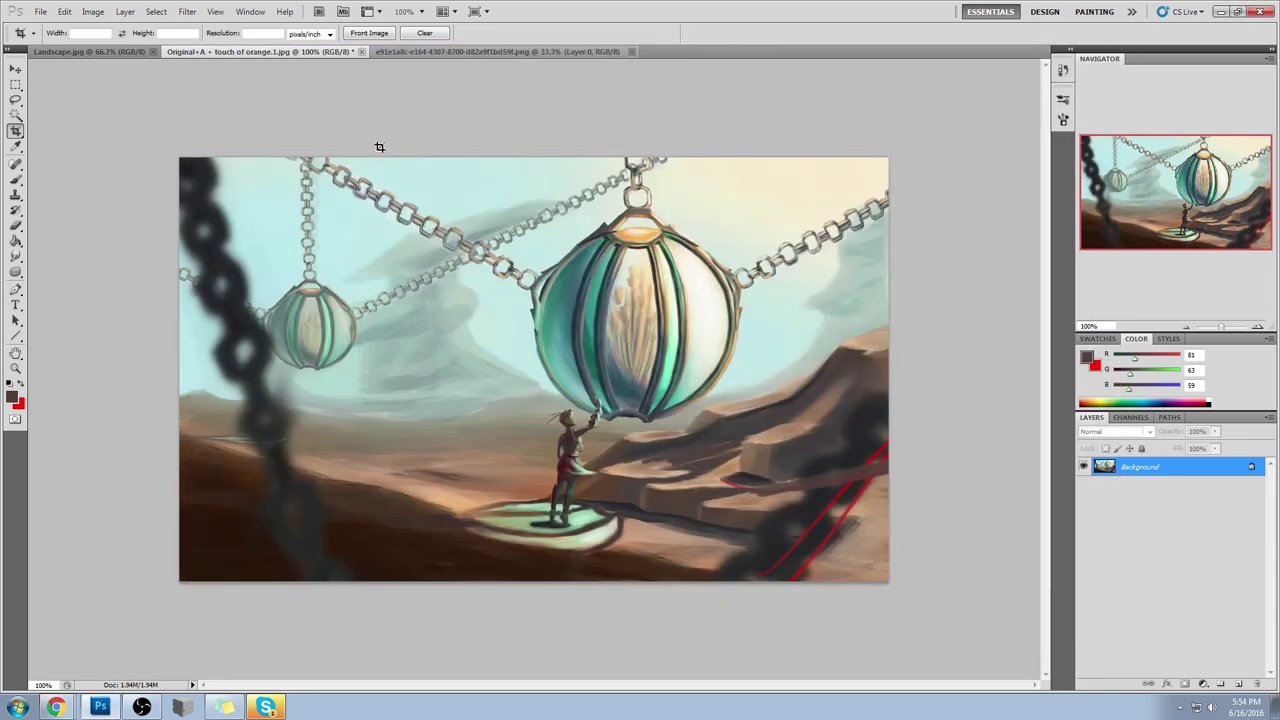
Step: Close the chained-globe painting, saving it as a JPEG with default quality
click(361, 51)
click(571, 272)
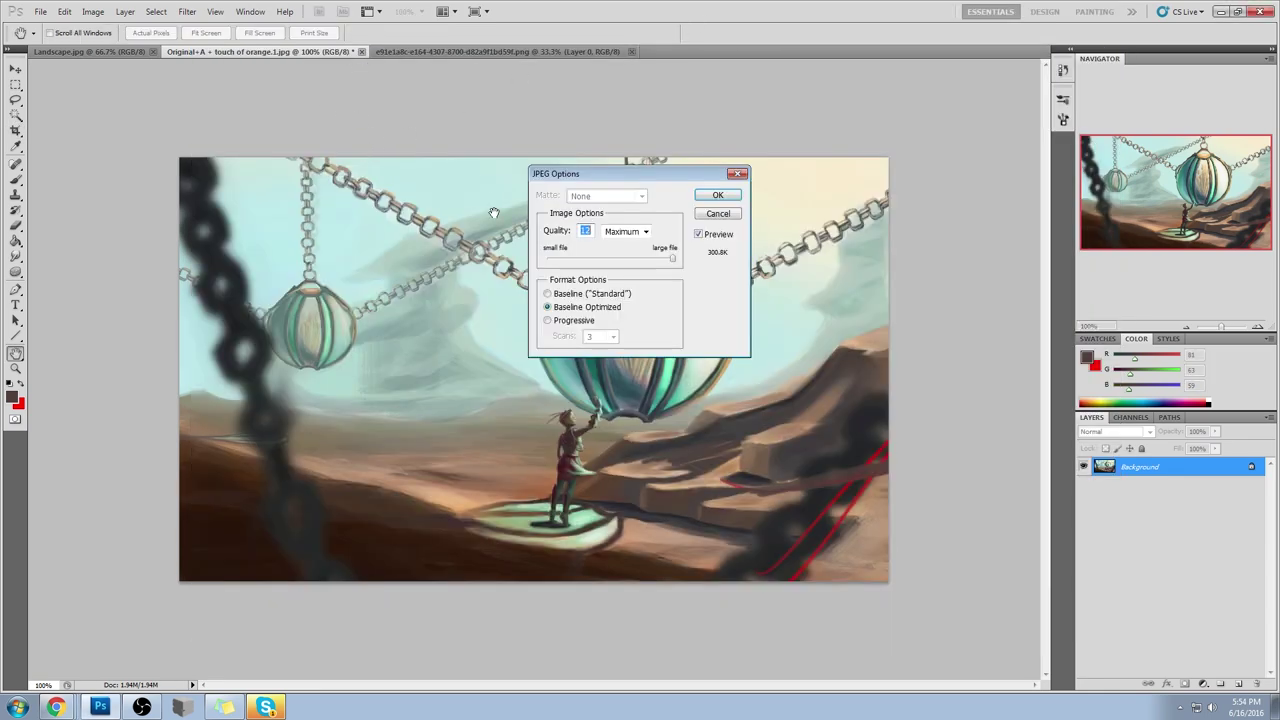
click(717, 195)
Step: Test a white size-60 brush arc around the elf's head, then undo it
click(325, 55)
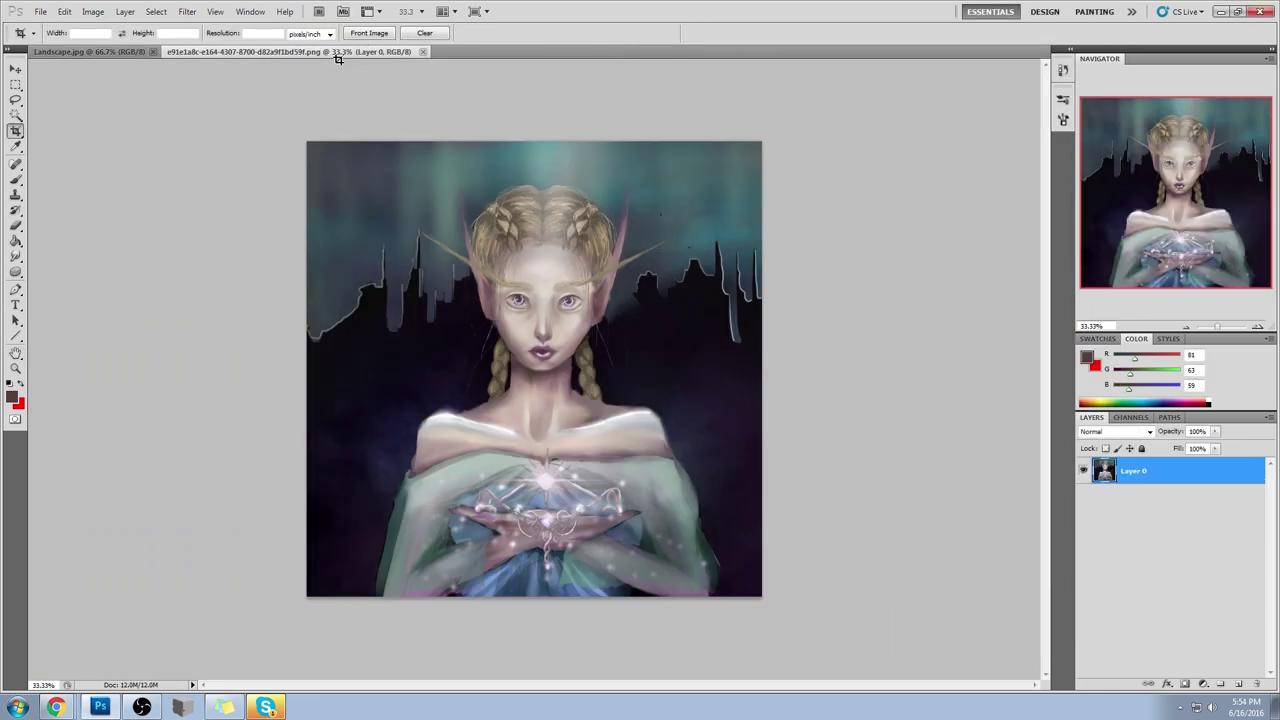
key(b)
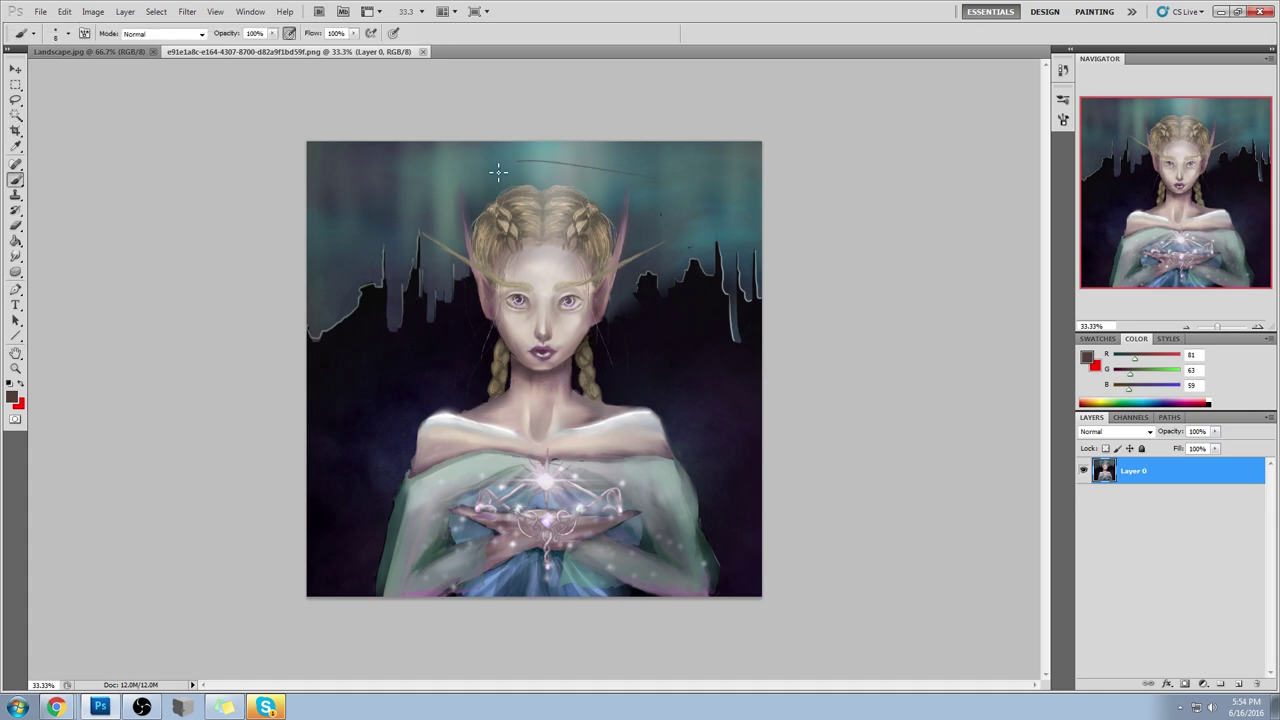
drag(381, 290, 400, 371)
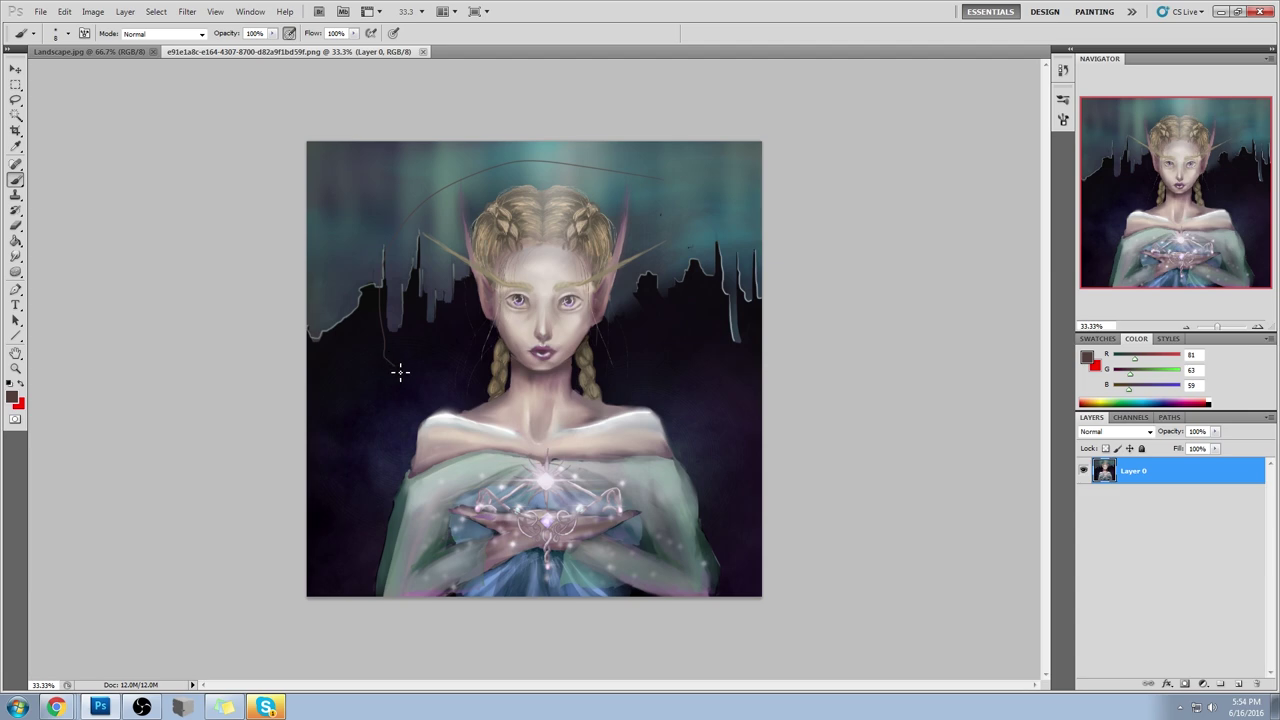
click(1088, 357)
click(798, 241)
click(1092, 232)
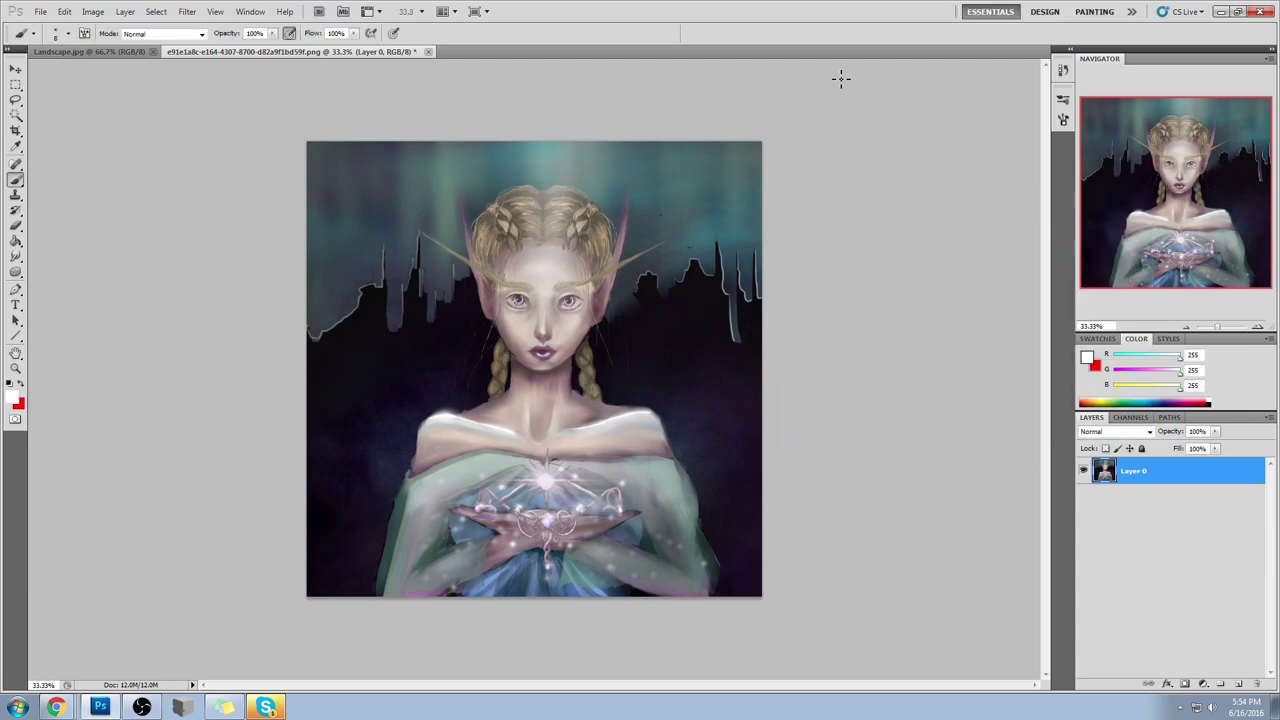
key(bracketright)
key(bracketright)
key(bracketright)
key(bracketright)
mouse_move(400, 360)
mouse_down()
mouse_move(388, 240)
mouse_move(741, 261)
mouse_move(697, 356)
mouse_up()
key(ctrl+z)
Step: Crop the portrait twice, ending with a narrower, taller frame around the figure
key(c)
mouse_move(370, 135)
mouse_down()
mouse_move(532, 458)
mouse_move(702, 652)
mouse_move(705, 557)
mouse_up()
key(Return)
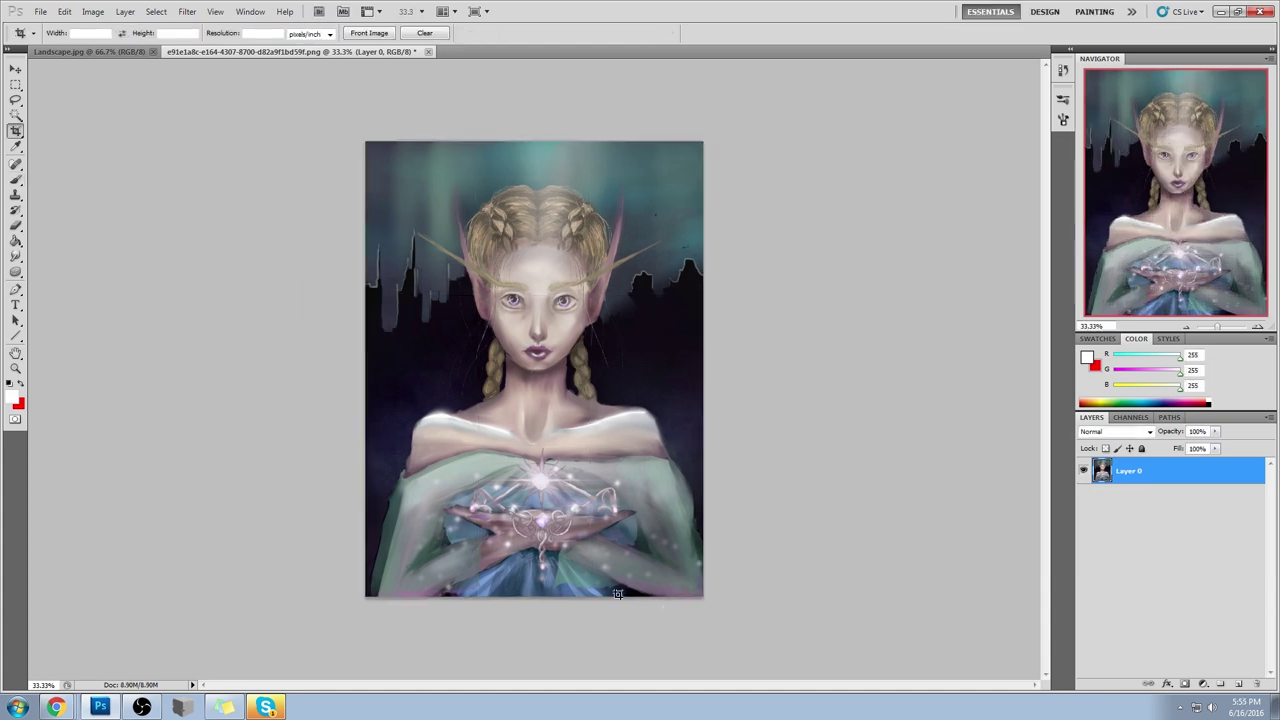
mouse_move(385, 121)
mouse_down()
mouse_move(535, 532)
mouse_move(691, 690)
mouse_up()
key(Return)
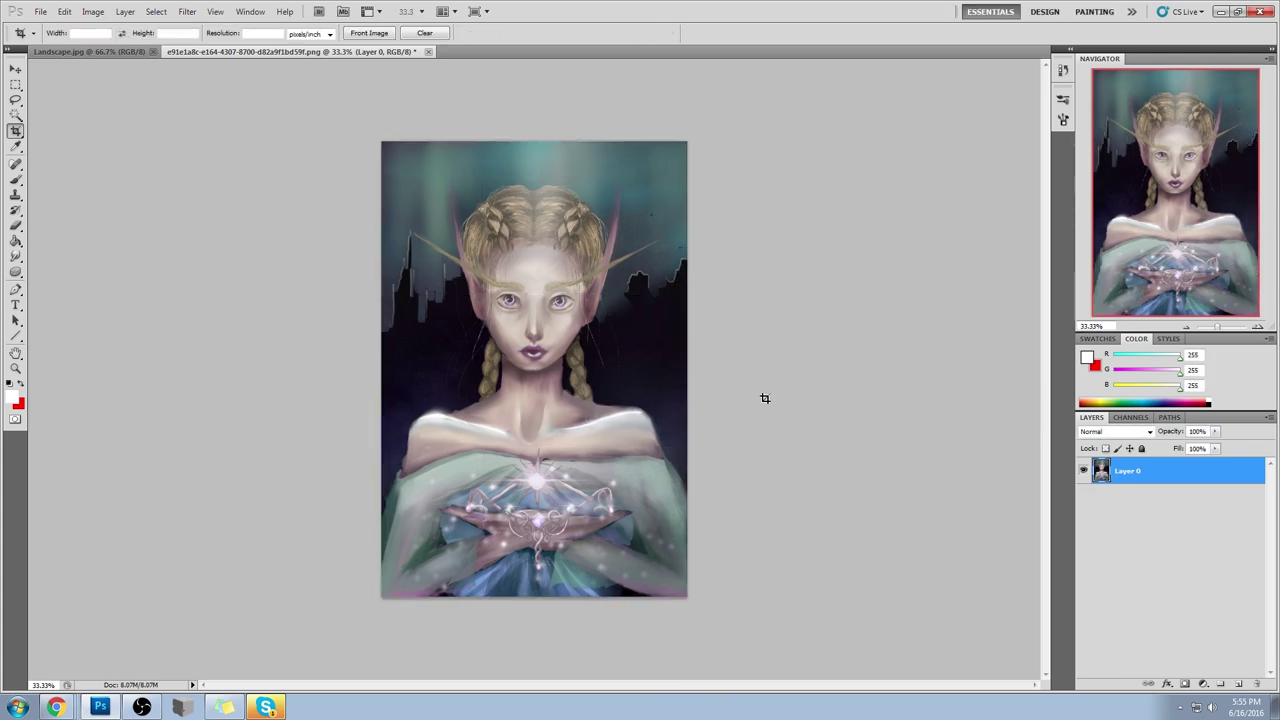
key(b)
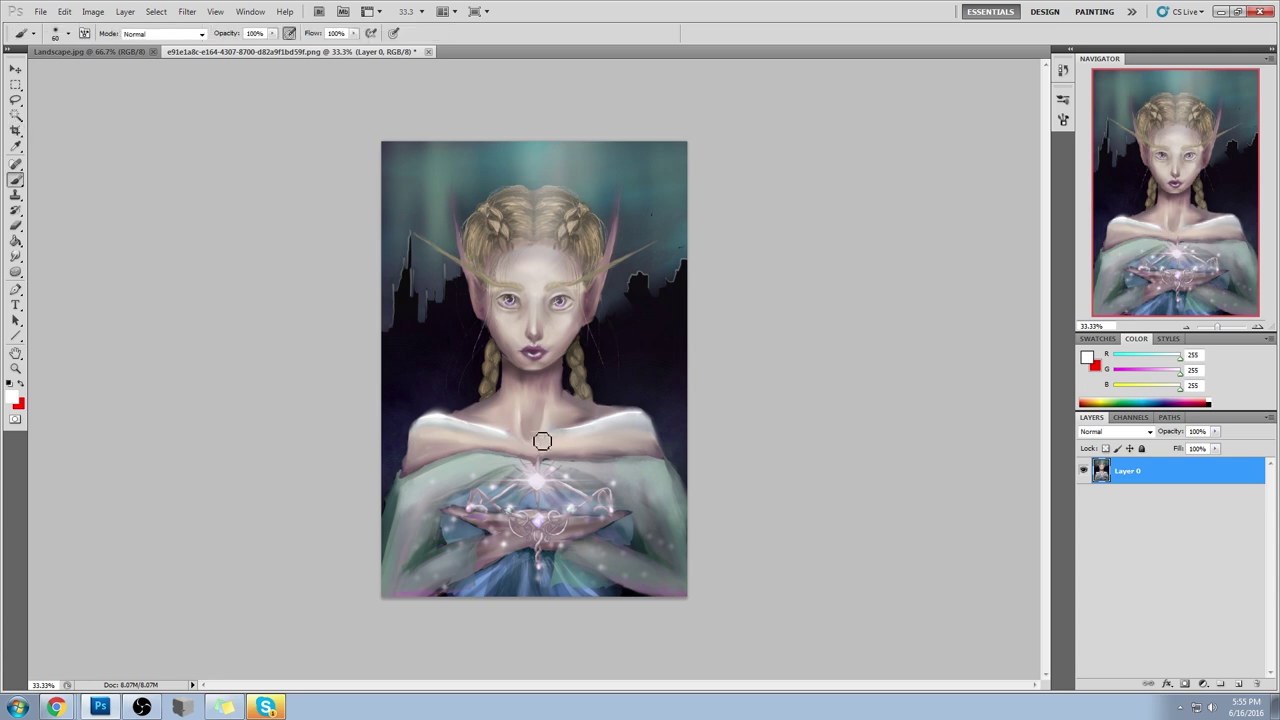
alt+click(618, 413)
mouse_move(544, 188)
mouse_down()
mouse_move(460, 216)
mouse_move(523, 172)
mouse_move(586, 229)
mouse_up()
mouse_move(531, 290)
mouse_down()
mouse_move(570, 295)
mouse_move(528, 310)
mouse_move(574, 341)
mouse_up()
key(ctrl+alt+z)
key(ctrl+alt+z)
drag(554, 324, 540, 346)
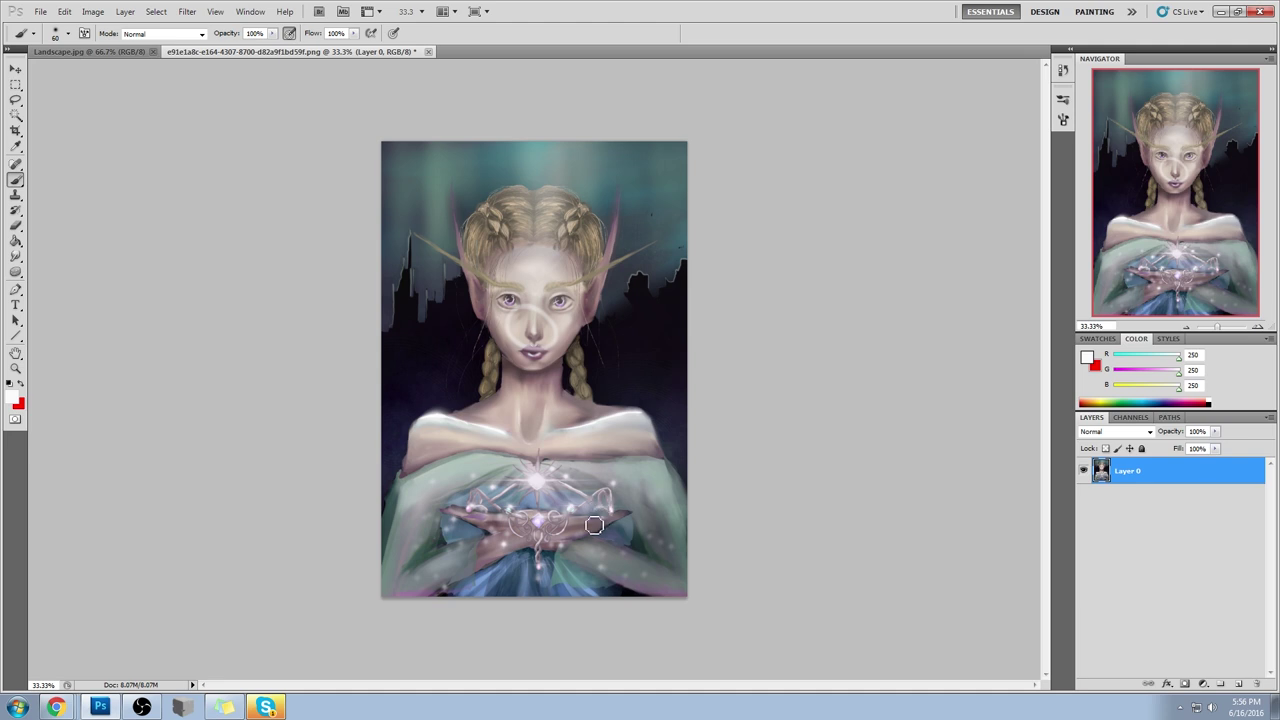
key(ctrl+z)
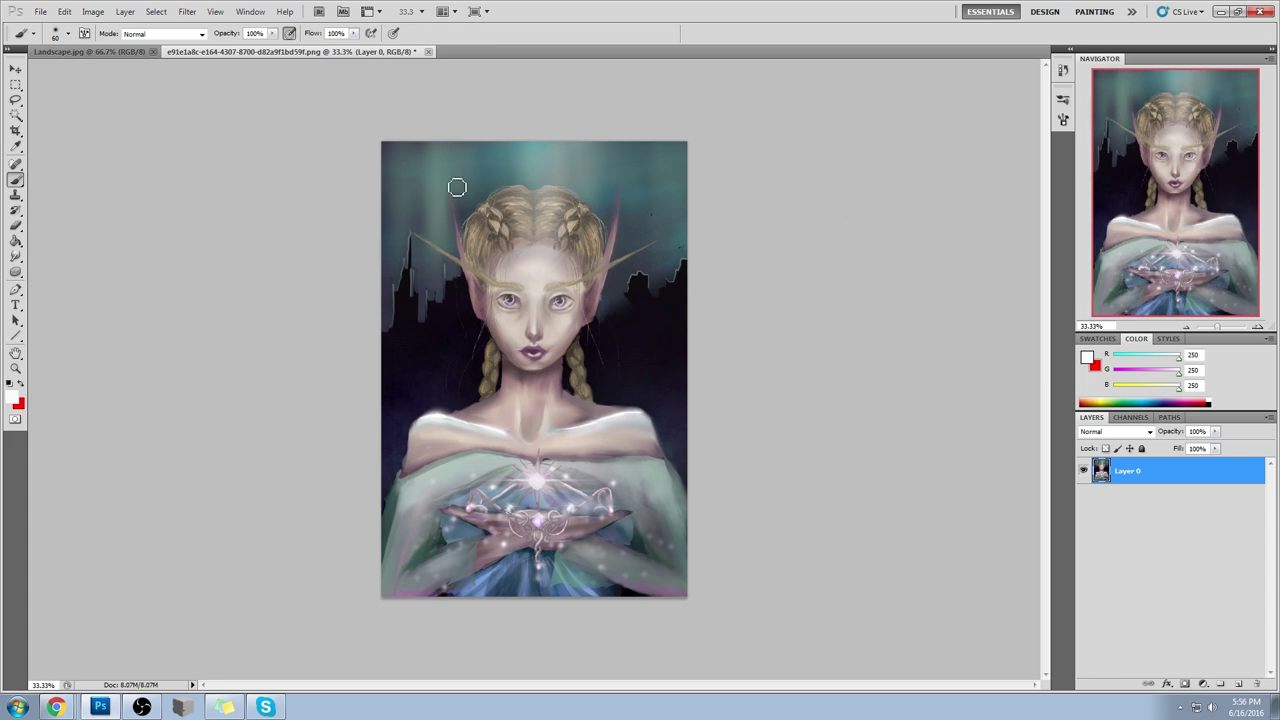
mouse_move(625, 152)
mouse_down()
mouse_move(663, 369)
mouse_move(600, 175)
mouse_up()
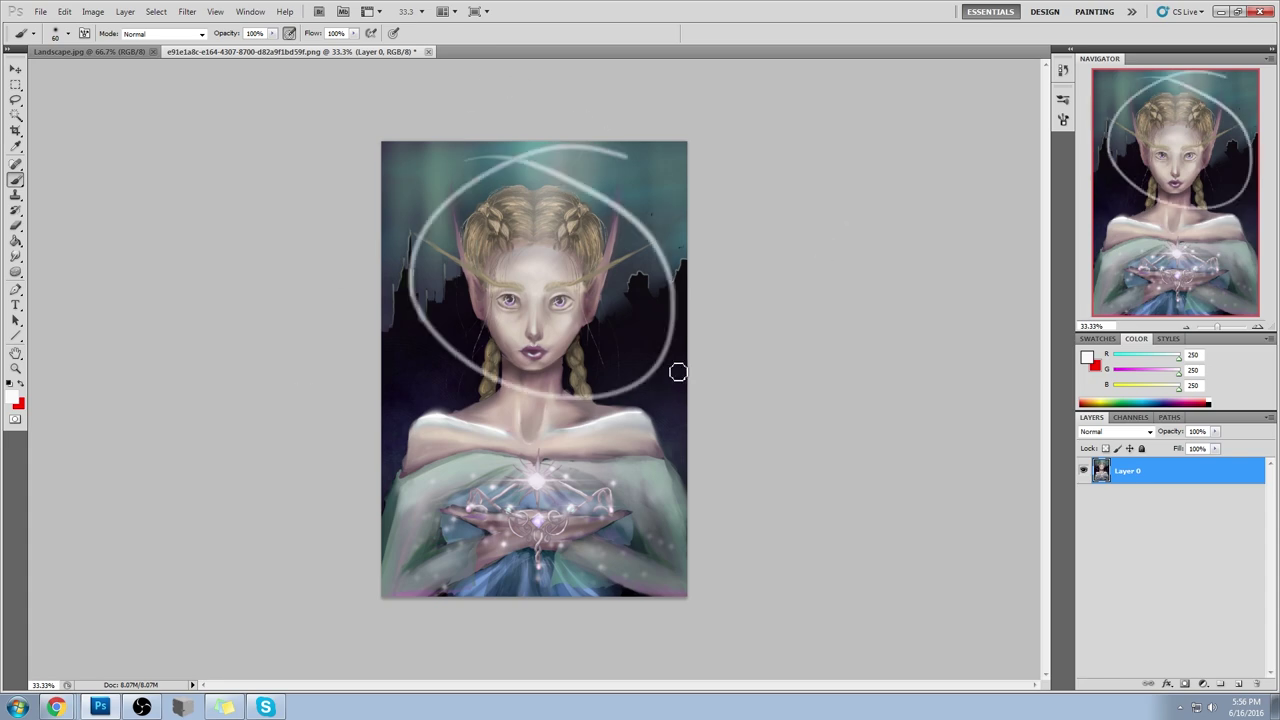
key(ctrl+z)
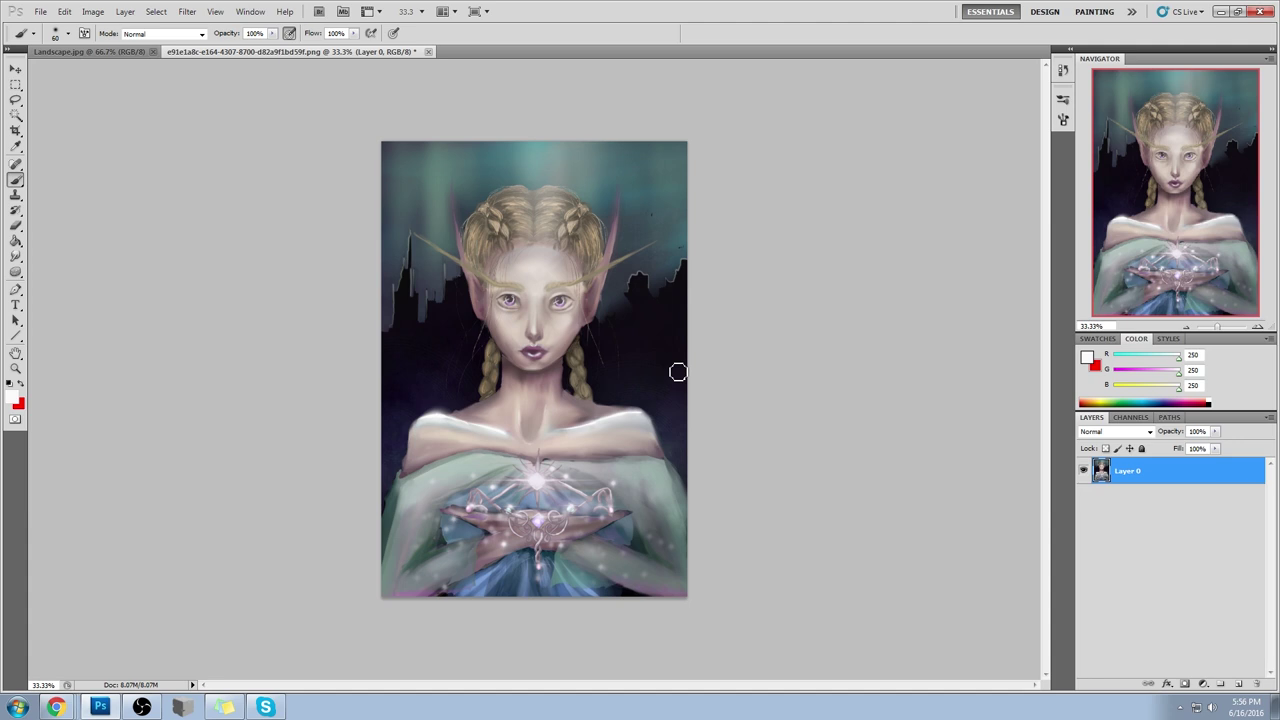
mouse_move(610, 382)
mouse_down()
mouse_move(511, 452)
mouse_move(574, 409)
mouse_move(613, 463)
mouse_move(530, 400)
mouse_move(591, 393)
mouse_up()
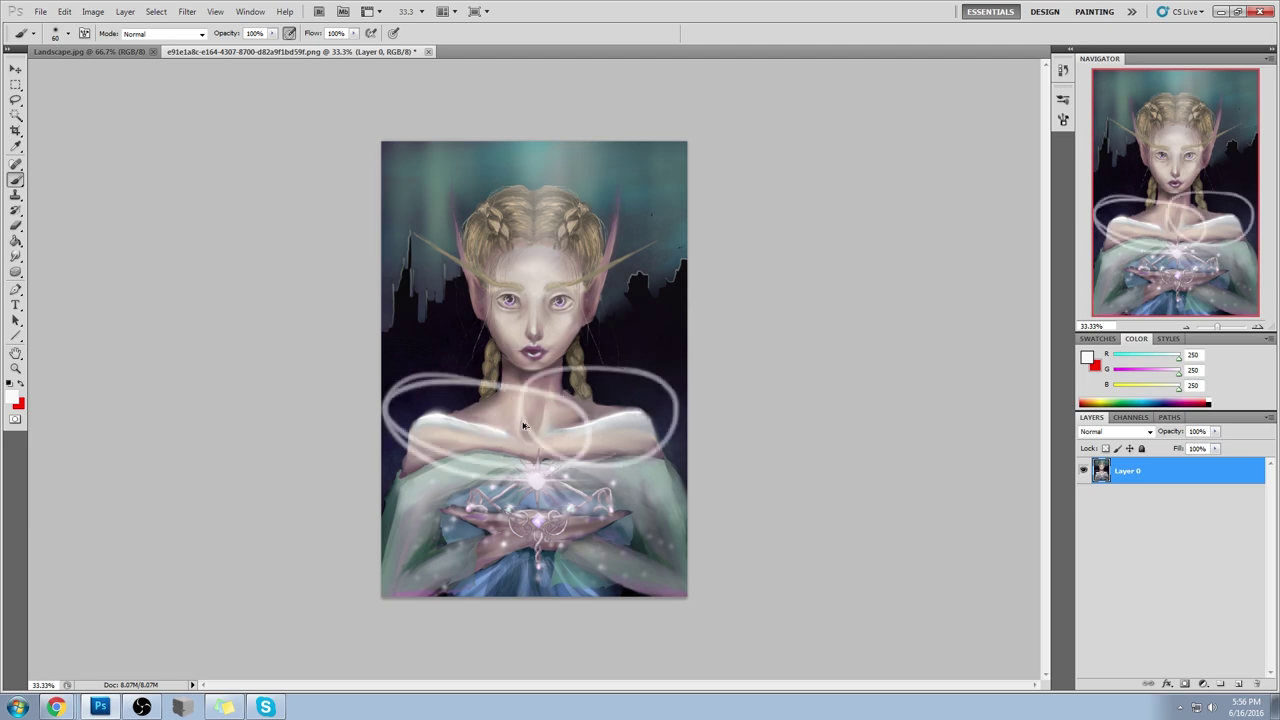
key(ctrl+z)
key(ctrl+alt+z)
click(1087, 358)
click(968, 241)
key(Return)
mouse_move(487, 384)
mouse_down()
mouse_move(662, 408)
mouse_move(380, 392)
mouse_move(595, 425)
mouse_up()
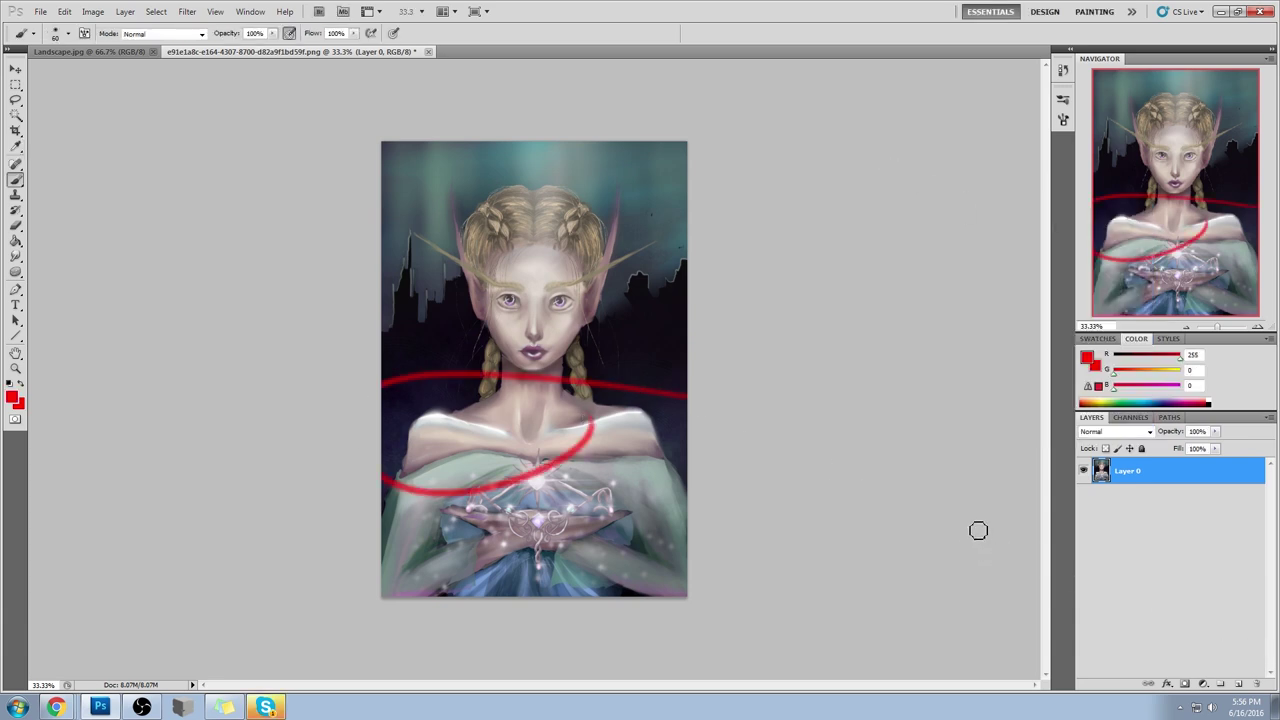
key(ctrl+z)
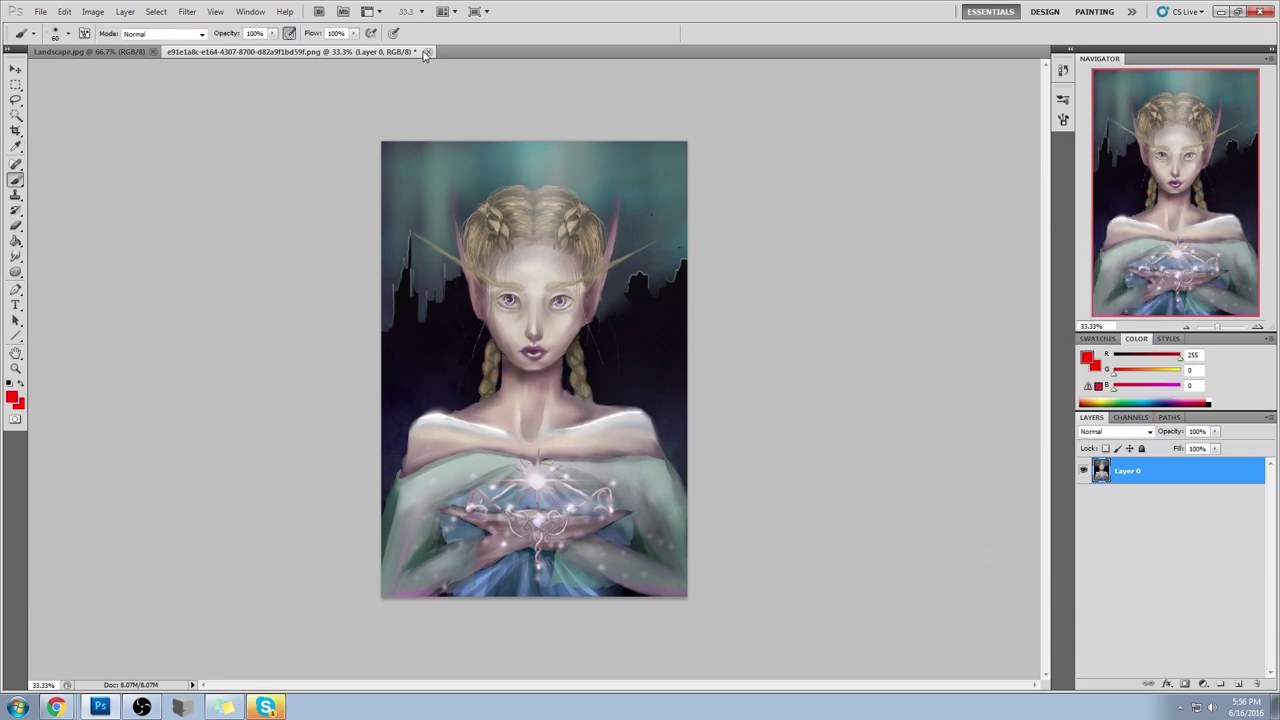
Step: Close the elf portrait, discarding its changes
click(428, 51)
click(642, 272)
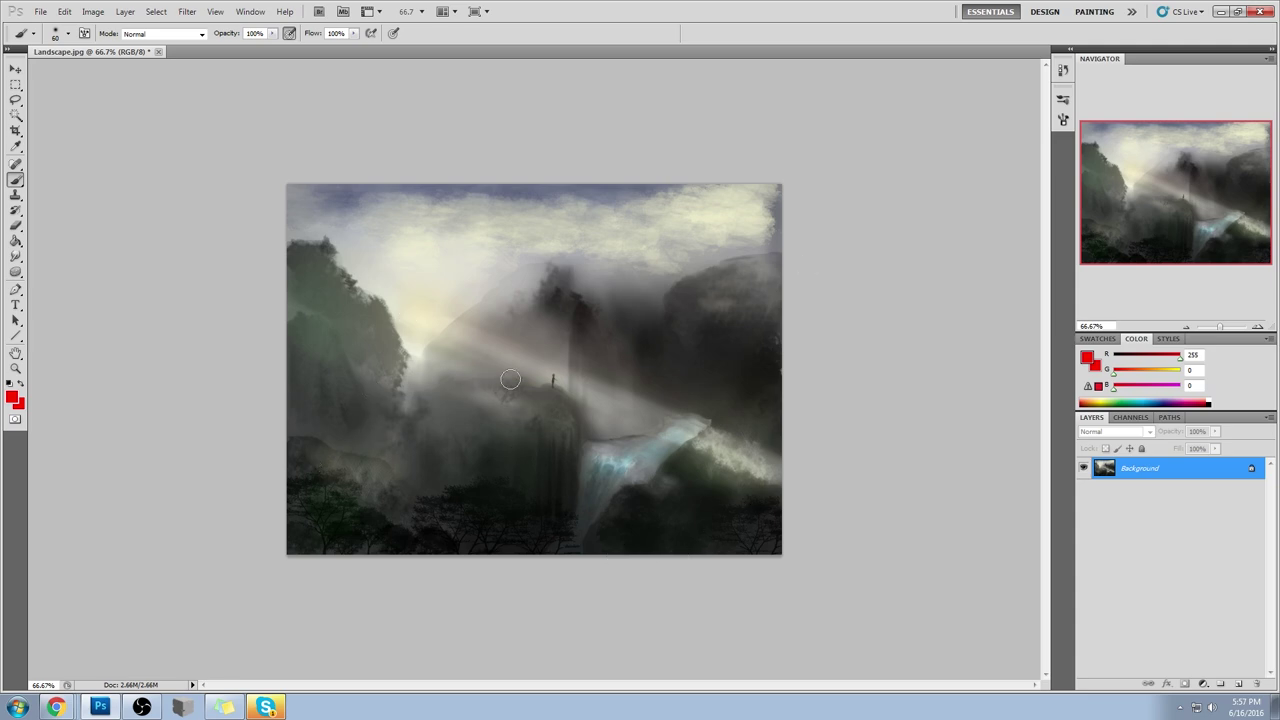
Step: Lasso the central rock and fill it with sampled dark grey using a size-500 brush
key(l)
mouse_move(393, 467)
mouse_down()
mouse_move(415, 414)
mouse_move(452, 394)
mouse_up()
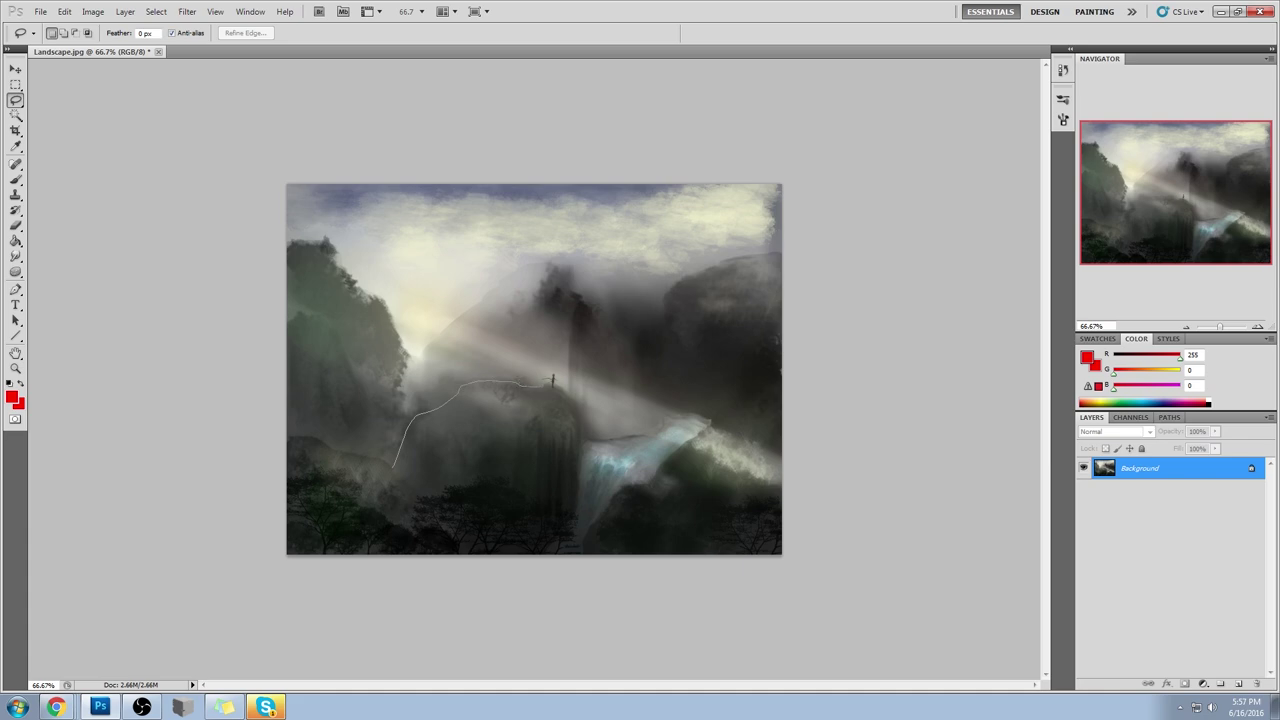
mouse_move(582, 445)
mouse_down()
mouse_move(561, 565)
mouse_move(489, 571)
mouse_move(394, 467)
mouse_up()
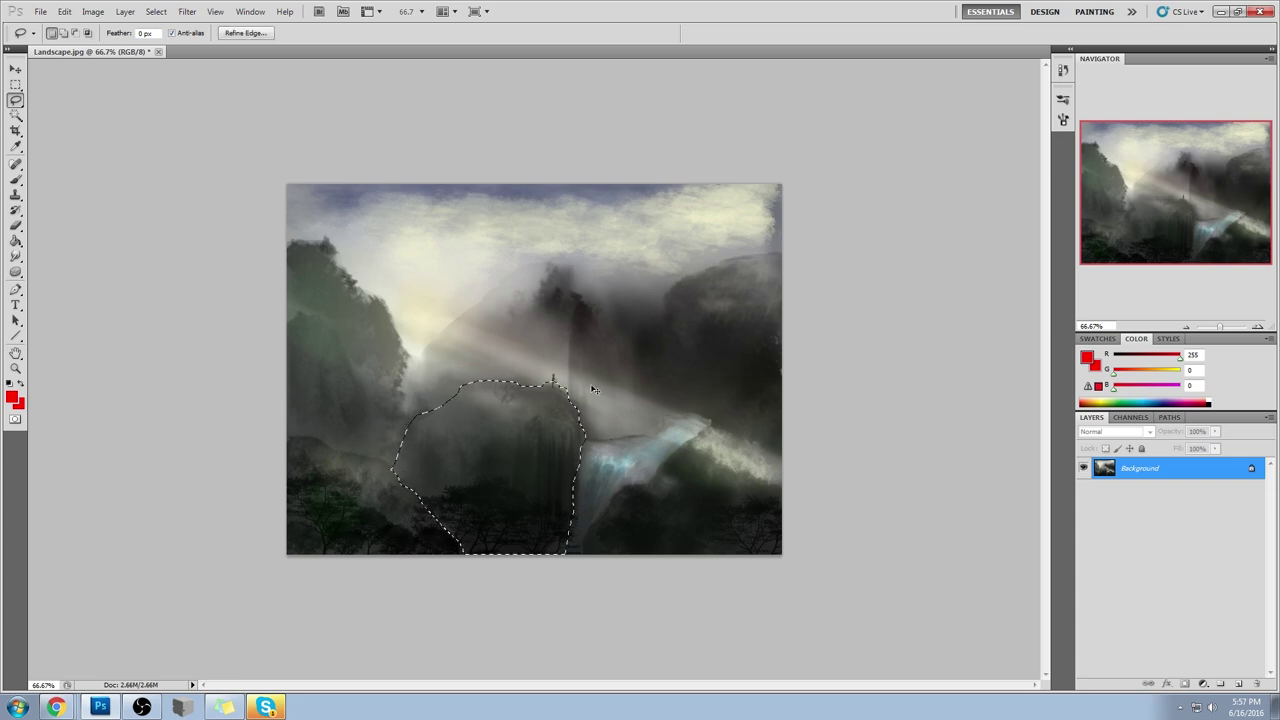
key(b)
alt+click(507, 452)
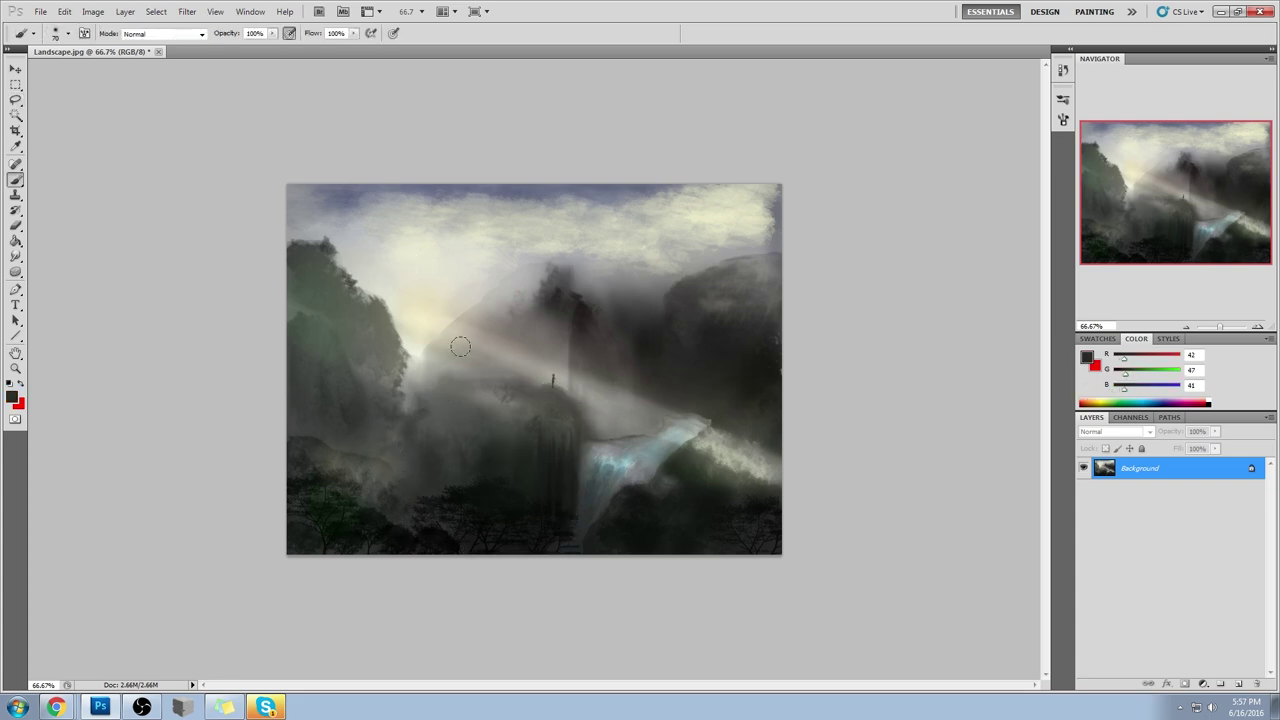
key(bracketright)
key(bracketright)
key(bracketright)
key(bracketright)
key(bracketright)
key(bracketright)
key(bracketright)
key(bracketright)
key(bracketright)
key(bracketright)
key(bracketright)
key(bracketright)
click(427, 460)
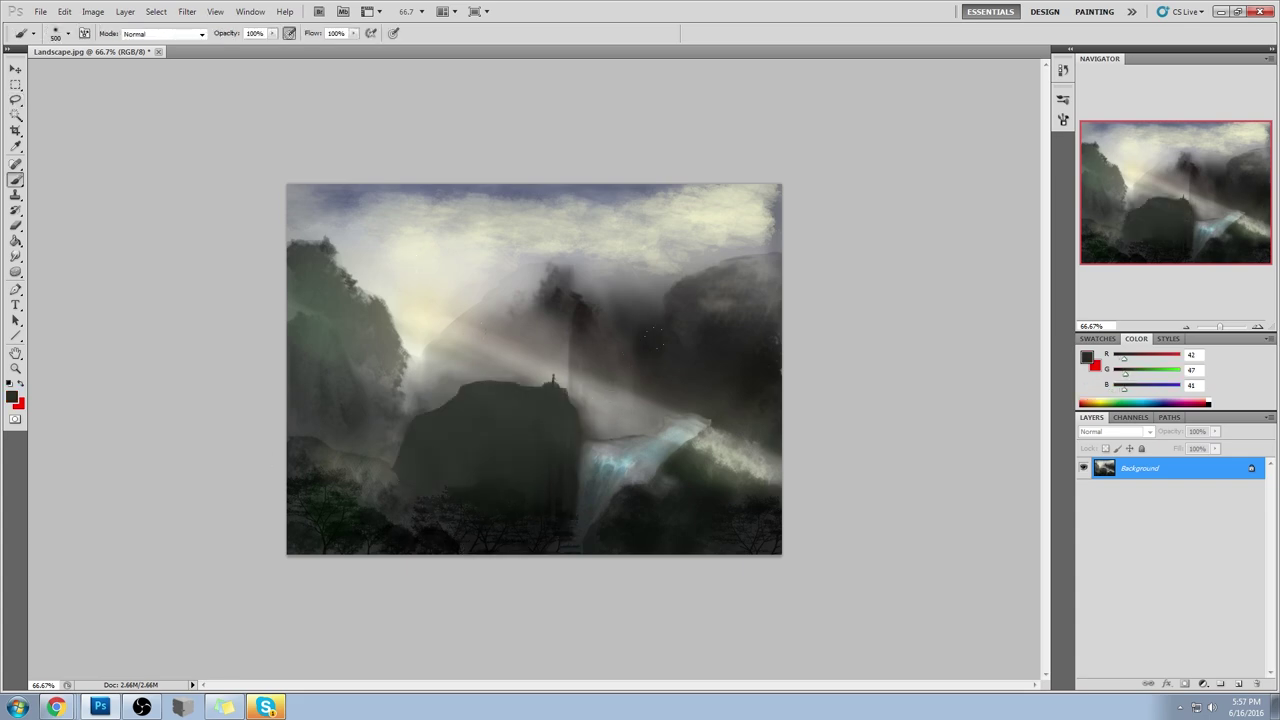
Step: Select the lower-right foreground beside the waterfall and paint it near-black
mouse_move(800, 382)
mouse_down()
mouse_move(666, 378)
mouse_move(640, 480)
mouse_move(634, 598)
mouse_move(808, 380)
mouse_up()
key(b)
alt+click(457, 543)
mouse_move(700, 420)
mouse_down()
mouse_move(740, 520)
mouse_move(750, 500)
mouse_up()
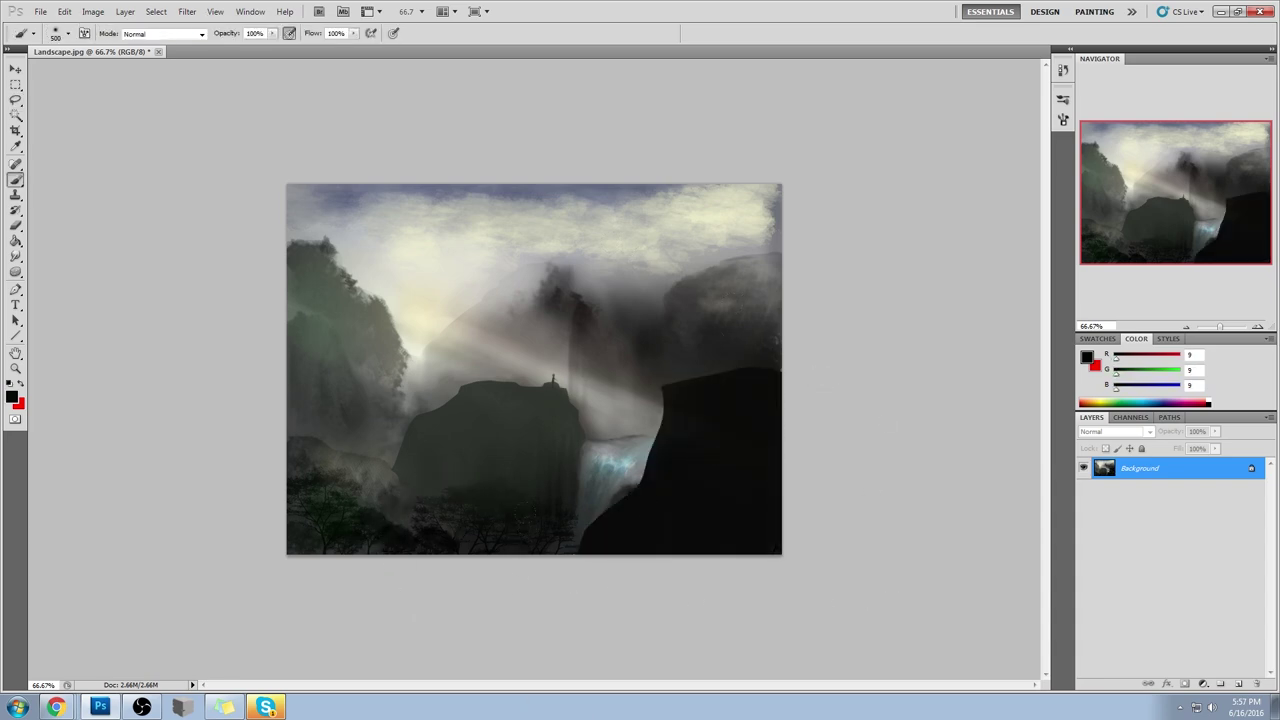
Step: Outline the lower-left foreground area and paint it dark
key(l)
mouse_move(287, 494)
mouse_down()
mouse_move(414, 470)
mouse_move(443, 521)
mouse_move(297, 617)
mouse_move(337, 486)
mouse_up()
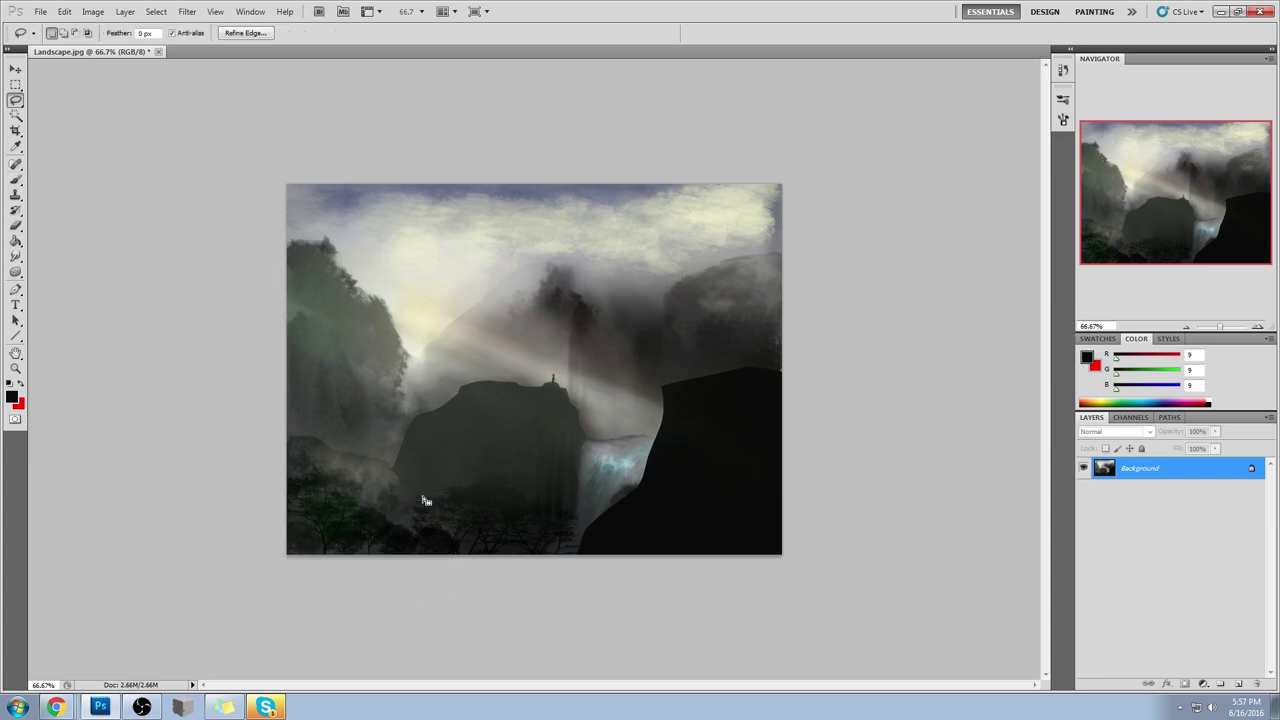
key(b)
drag(429, 500, 350, 520)
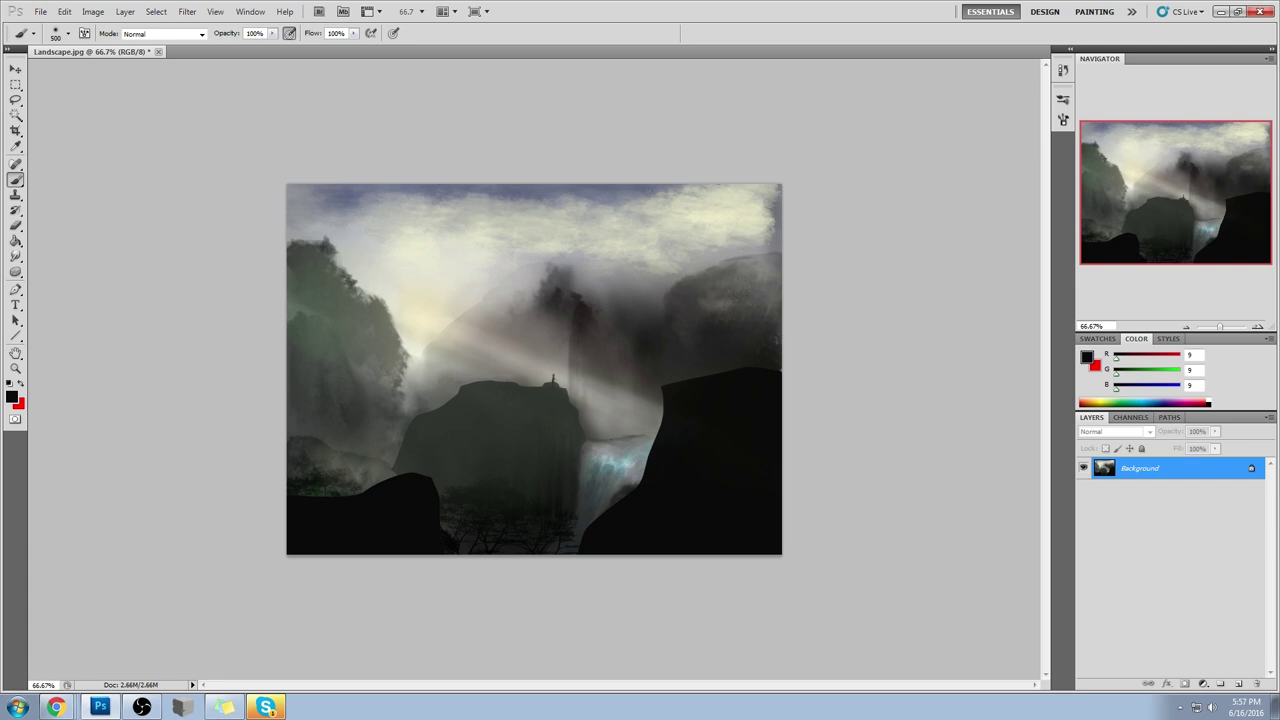
Step: Sample cream-grey from the sunlit sky and paint over the blue top band and dark right edge
alt+click(426, 300)
alt+click(469, 257)
drag(473, 253, 560, 300)
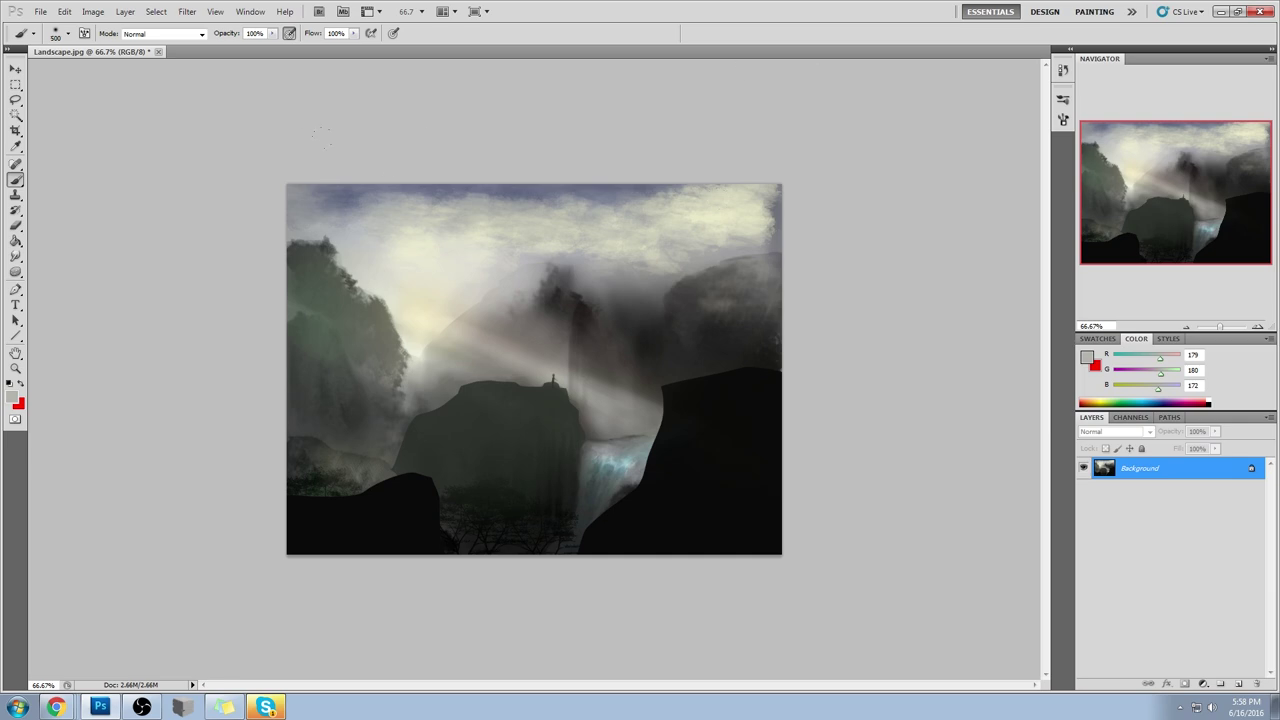
alt+click(546, 182)
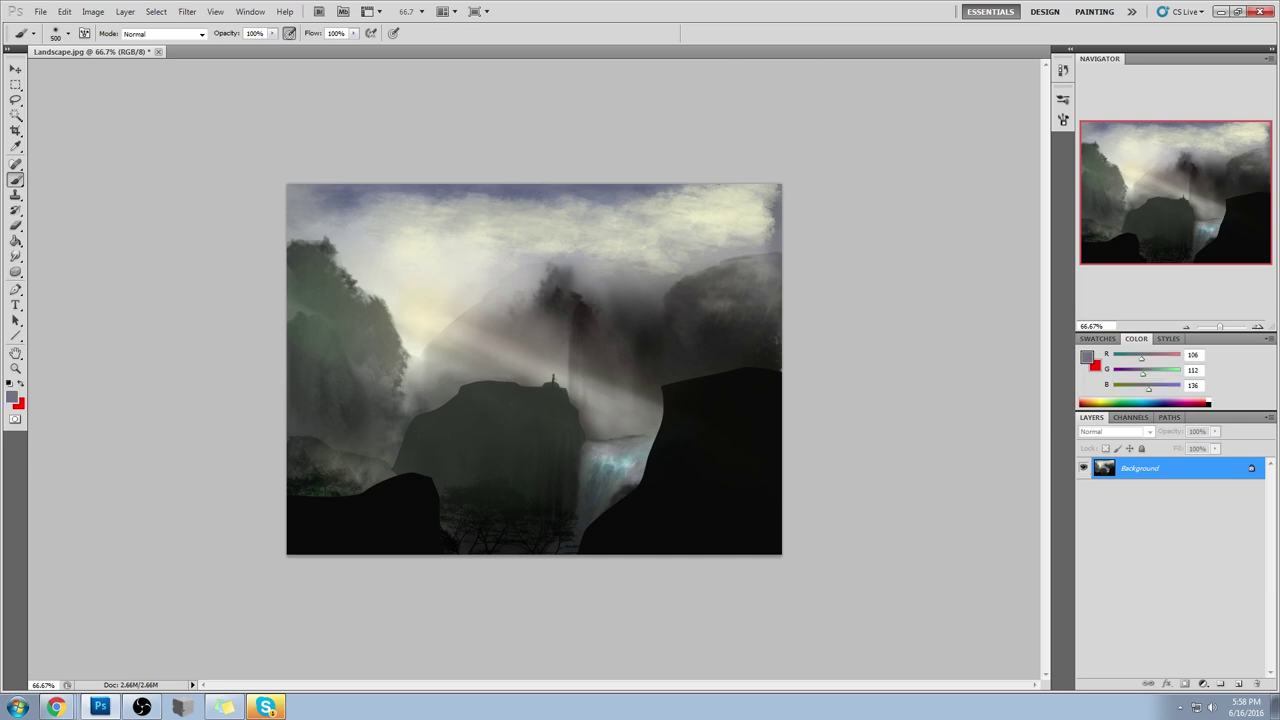
alt+click(426, 306)
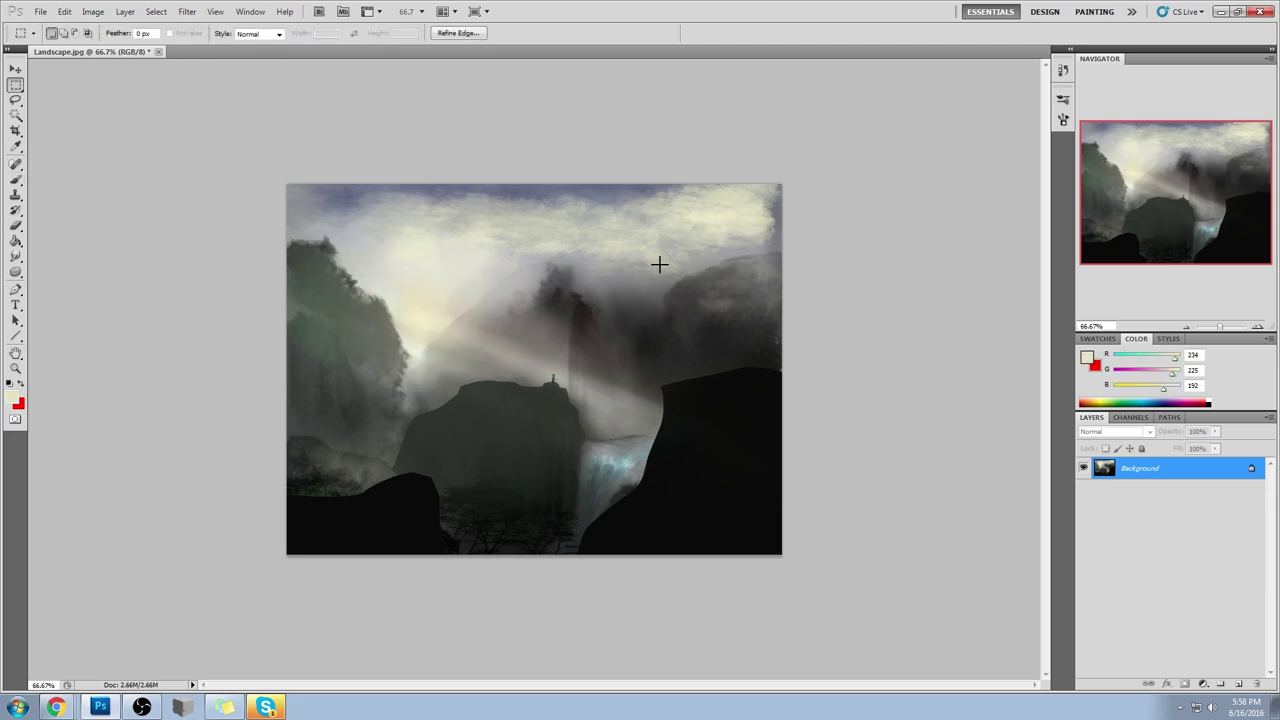
drag(640, 110, 637, 68)
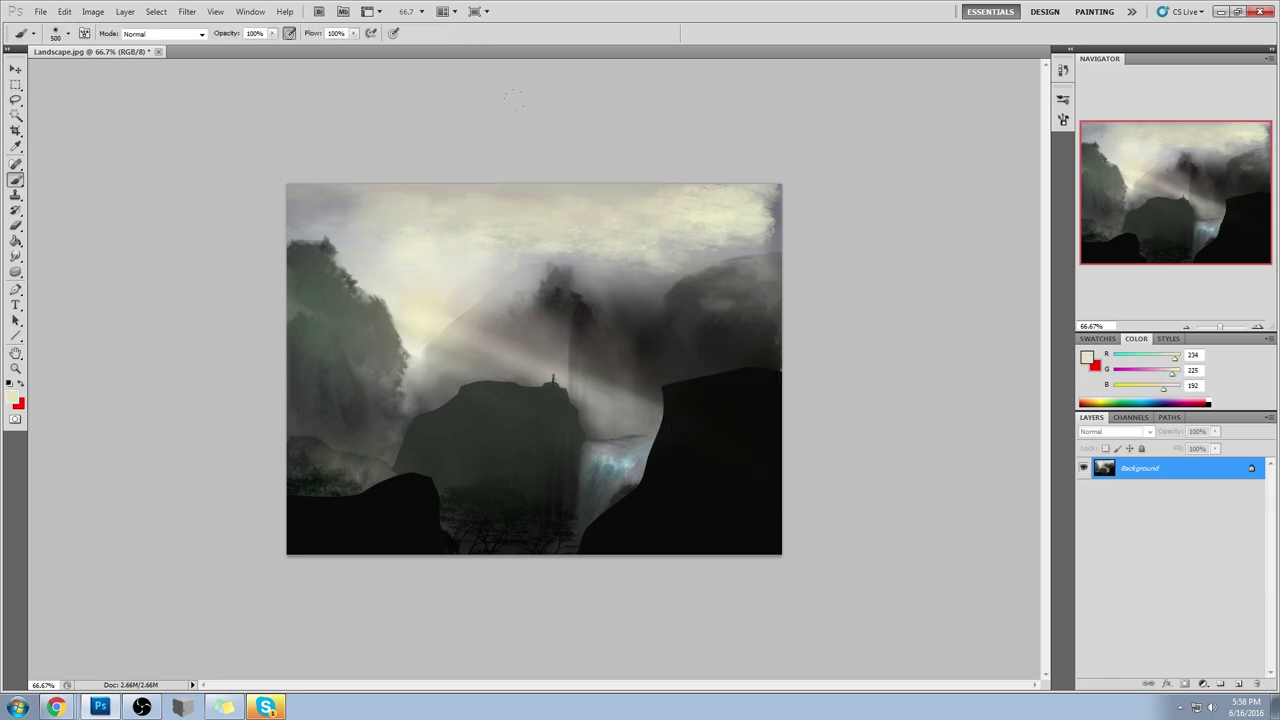
alt+click(394, 194)
drag(774, 186, 762, 268)
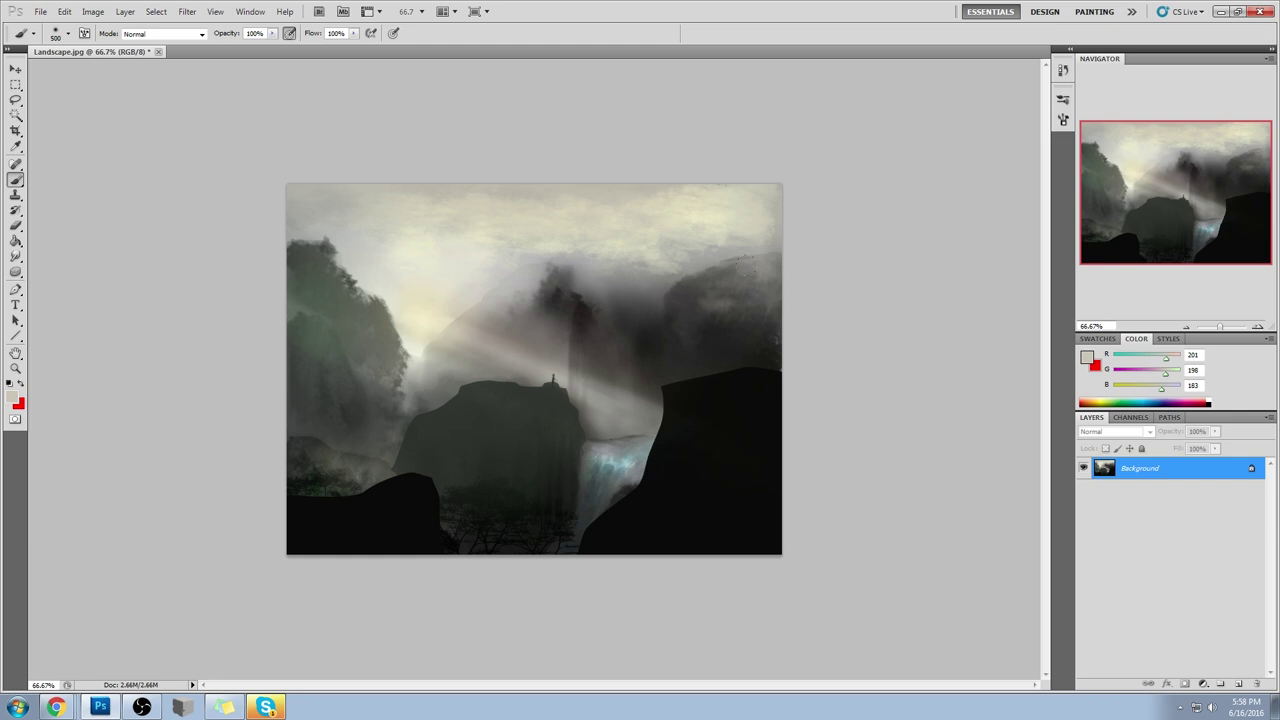